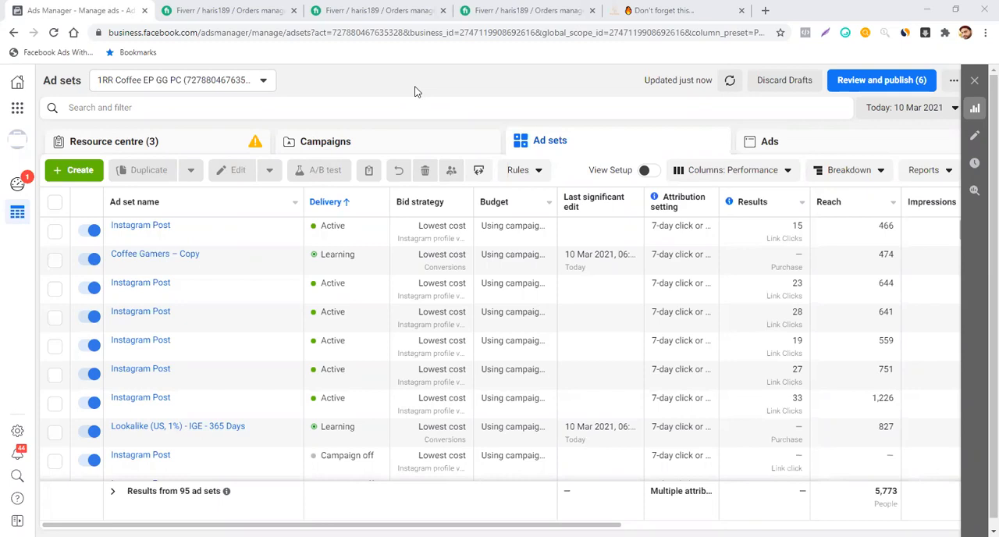
- Select the Coffee Gamers – Copy ad set and list the ad sets of the [Cold] [Conversion] [Top Funnel] campaign
left_click(55, 260)
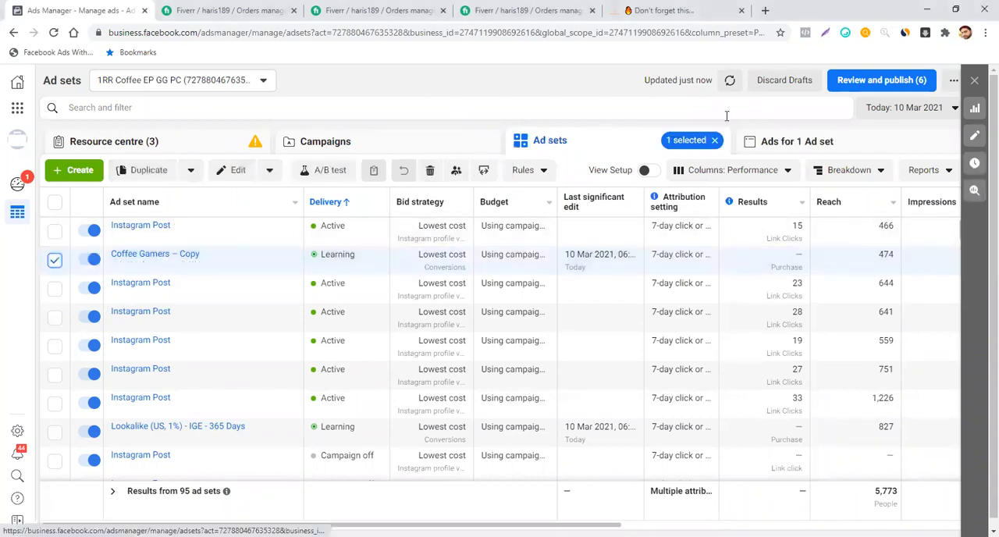
left_click(449, 142)
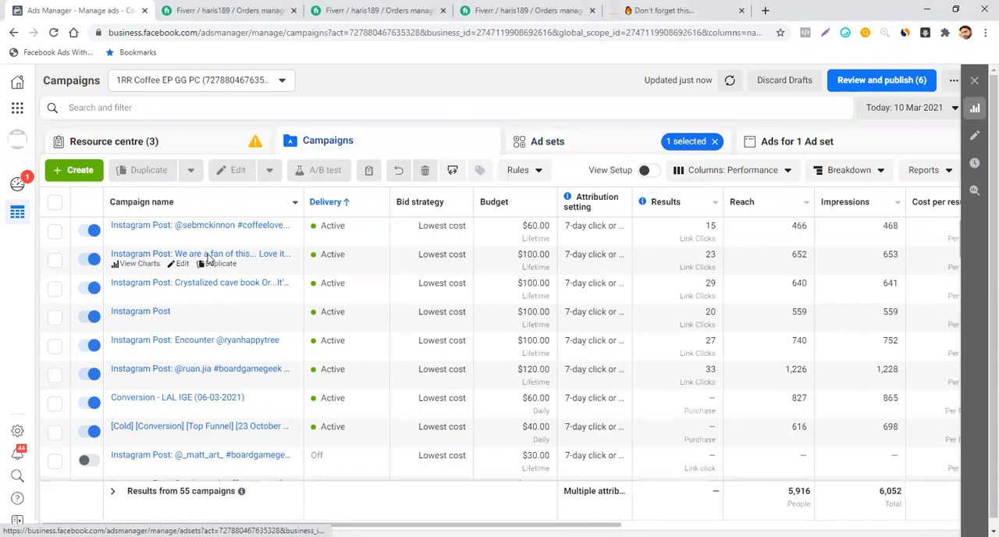
scroll(209, 259, "down", 3)
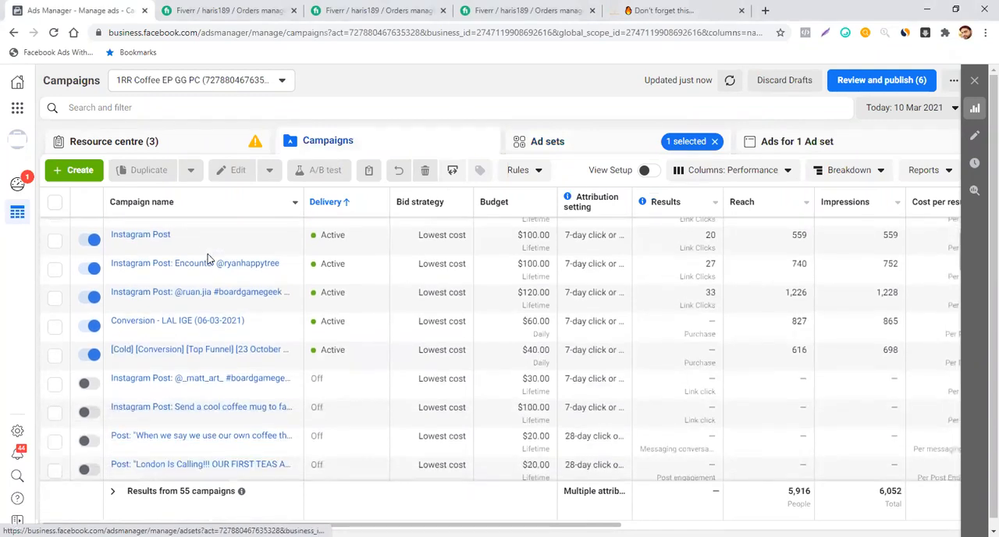
scroll(209, 259, "up", 1)
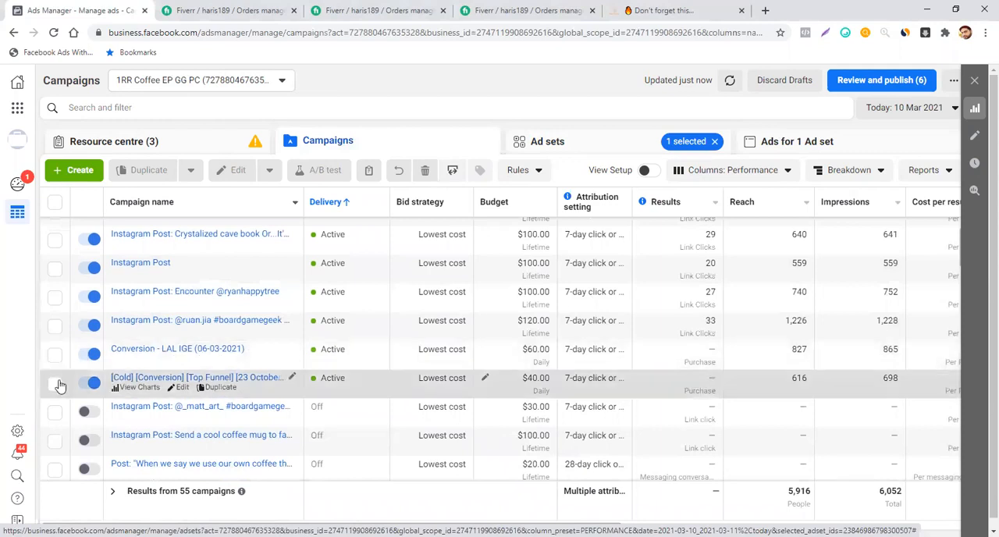
left_click(54, 384)
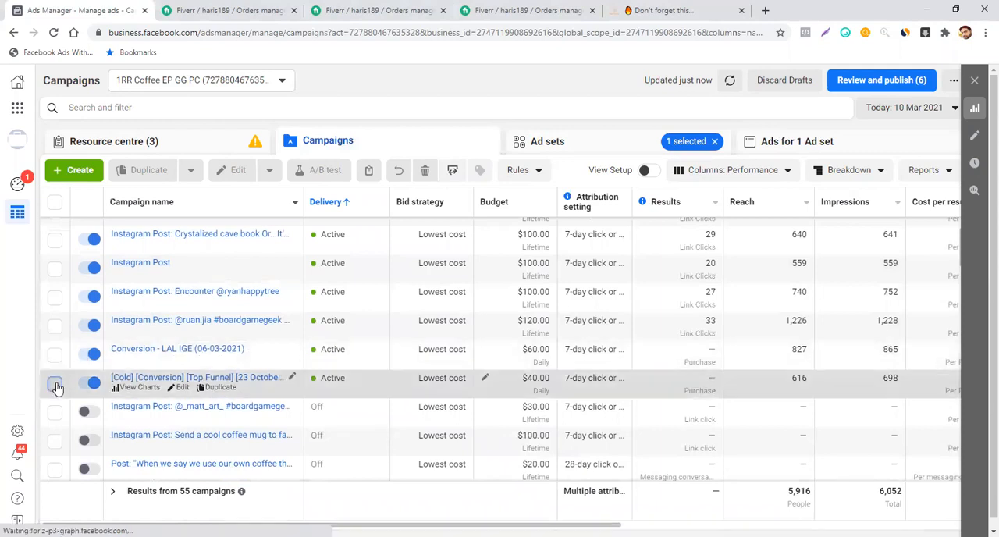
left_click(607, 151)
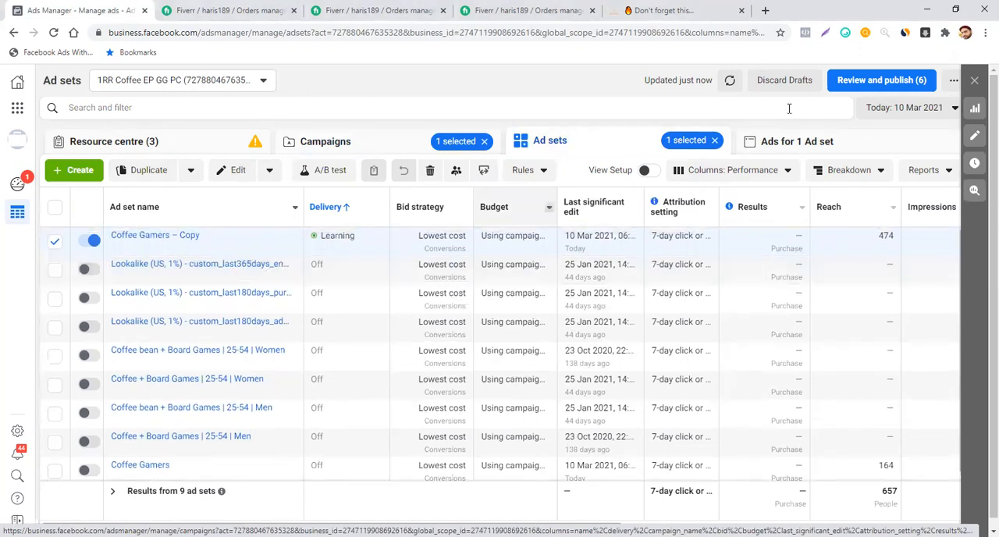
- Show the ad sets for the Lifetime date range with the metrics column preset and review each one's purchase results
left_click(886, 113)
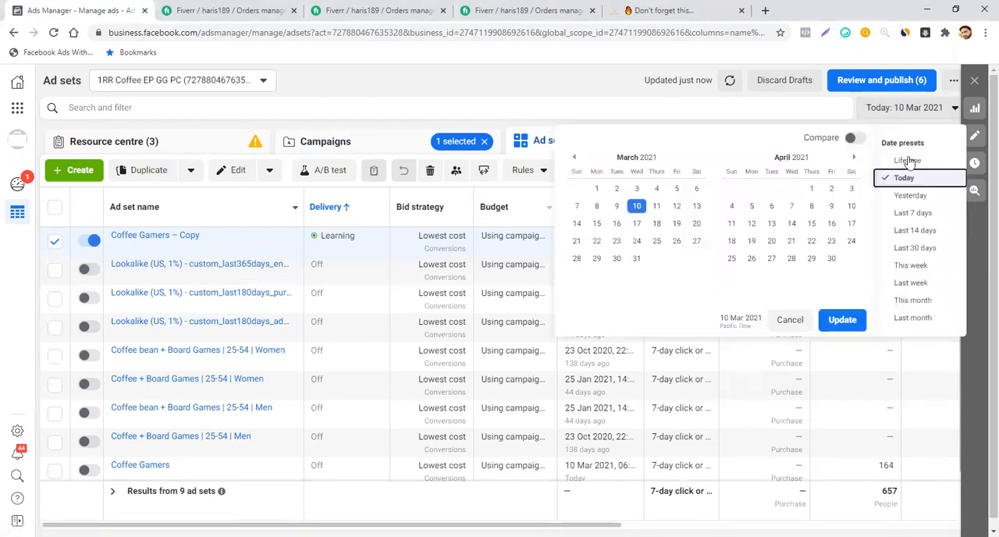
left_click(908, 160)
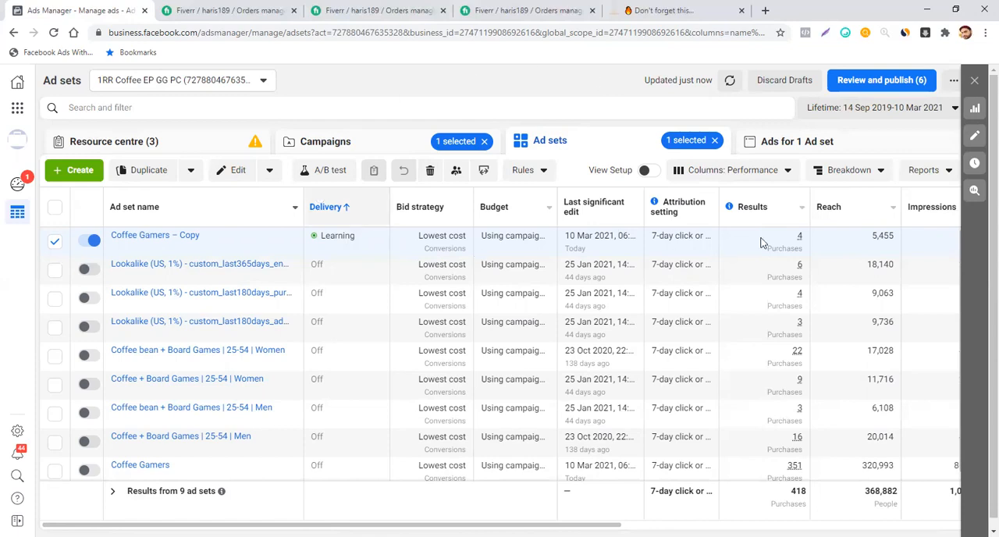
left_click(767, 173)
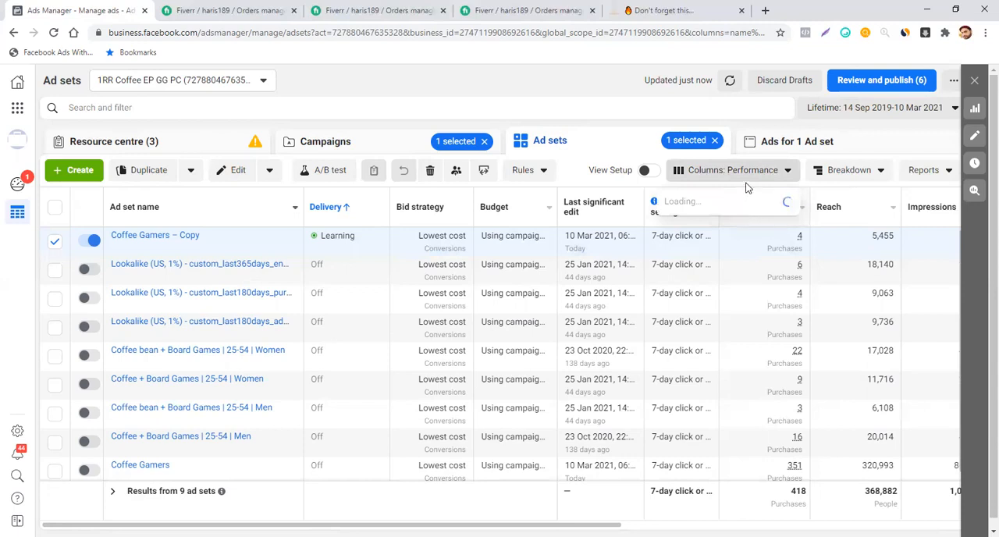
left_click(703, 457)
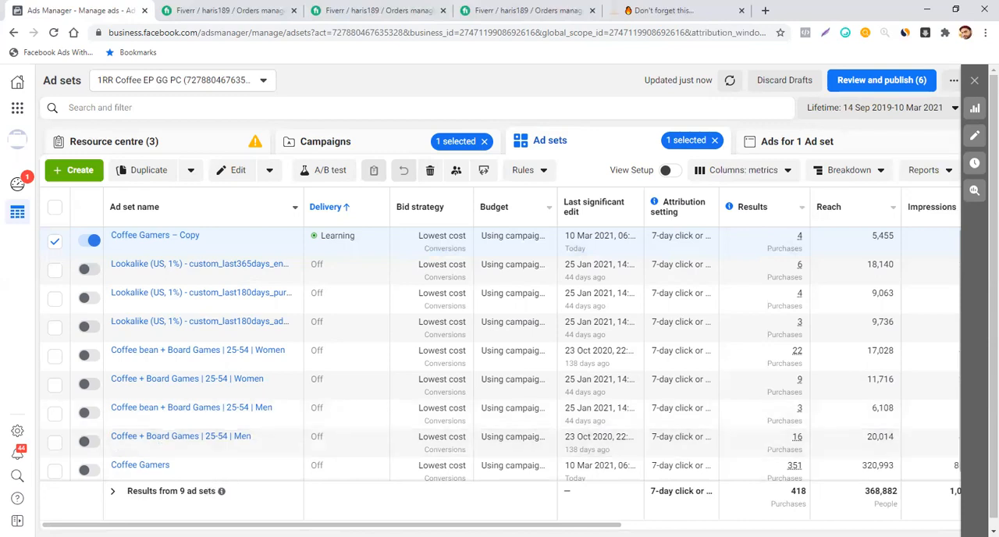
left_click_drag(332, 524, 352, 524)
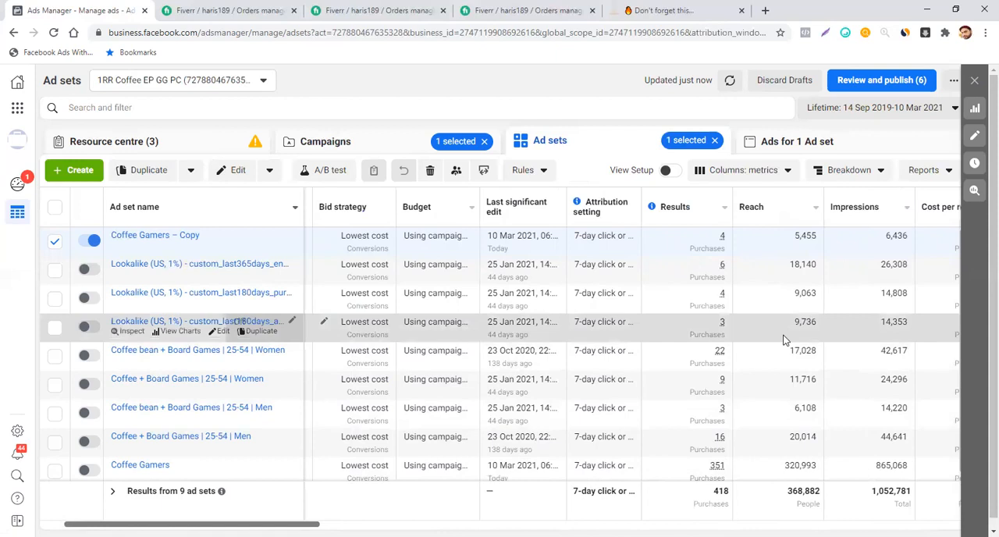
scroll(784, 340, "down", 1)
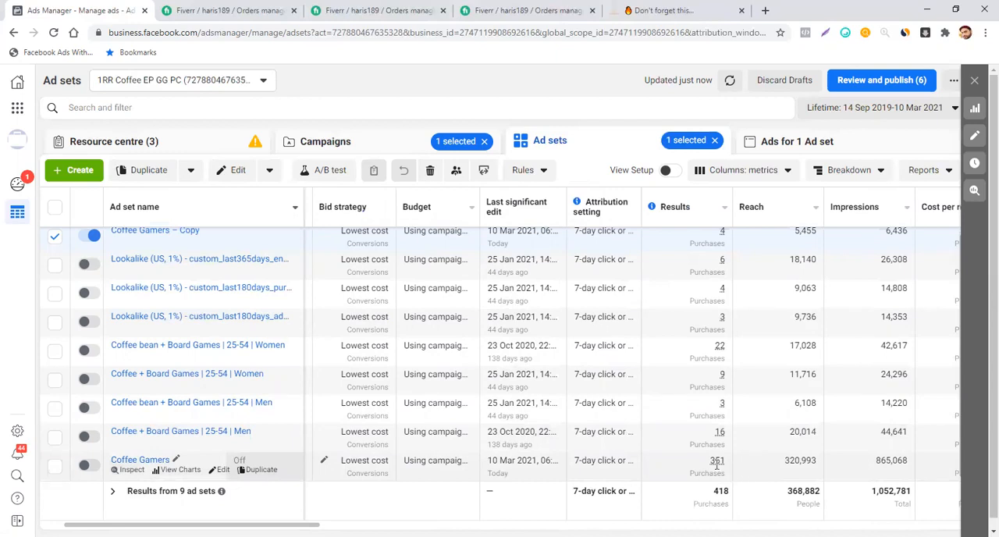
mouse_move(707, 464)
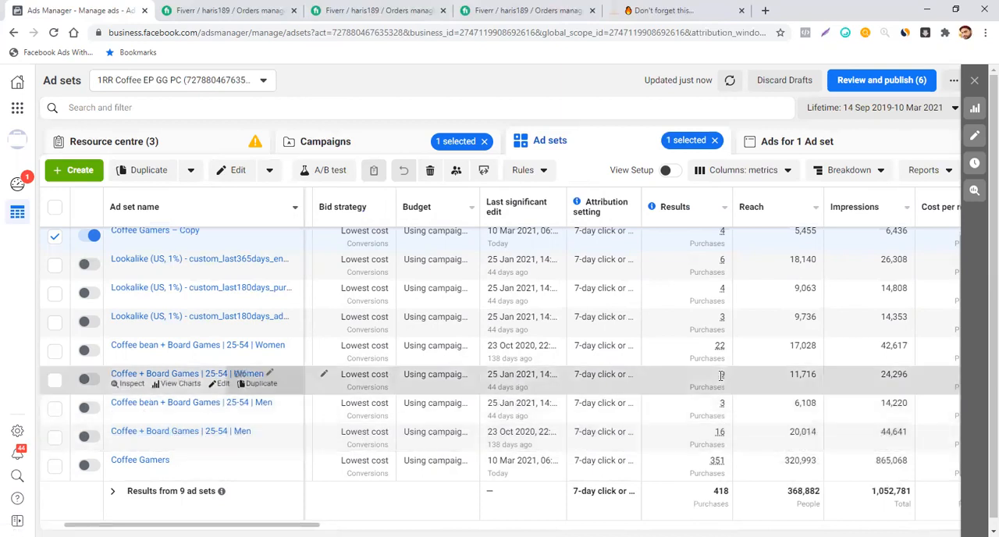
mouse_move(720, 357)
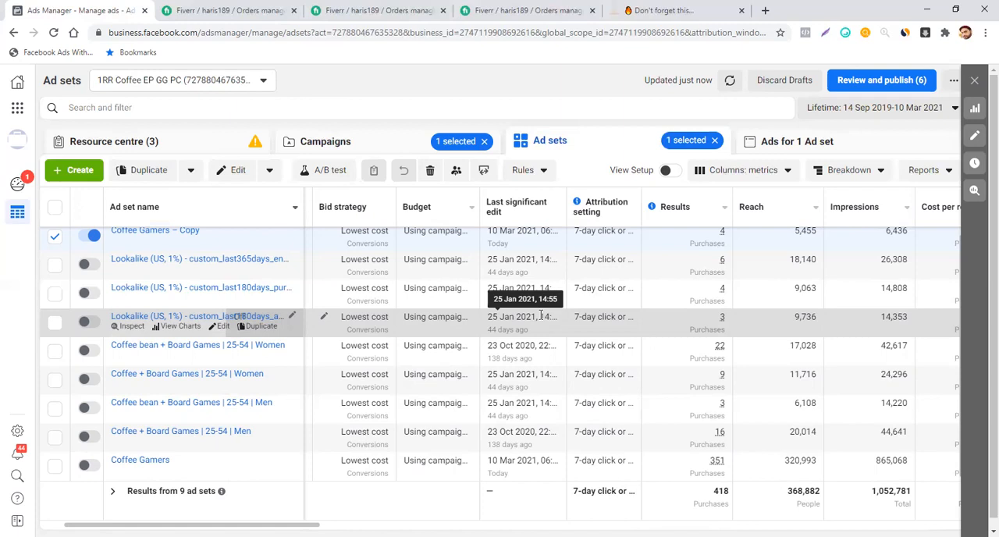
- Switch to the herry189 ad account under the Herry189 business
left_click(186, 83)
scroll(177, 180, "down", 5)
scroll(177, 184, "down", 5)
scroll(178, 185, "down", 5)
scroll(178, 185, "down", 5)
scroll(179, 197, "down", 3)
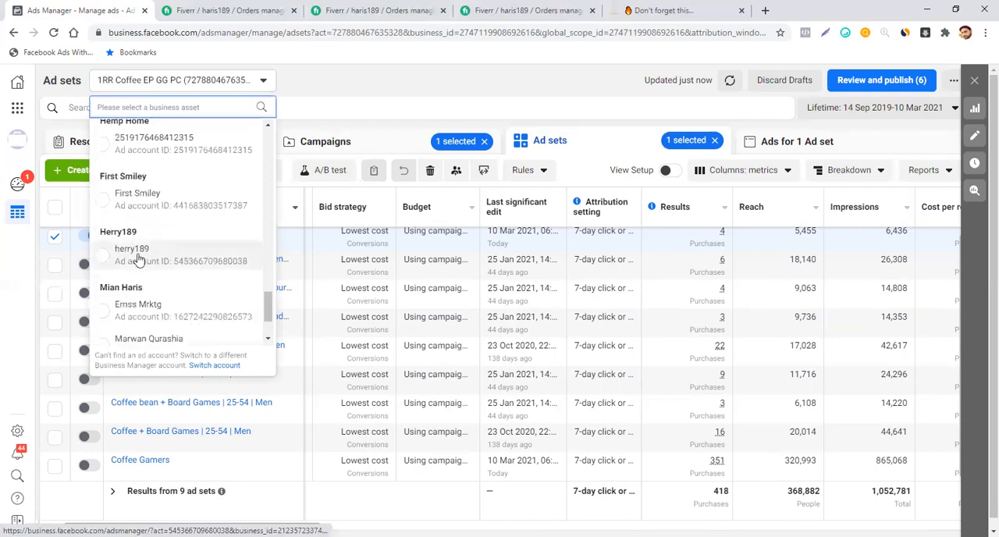
left_click(139, 255)
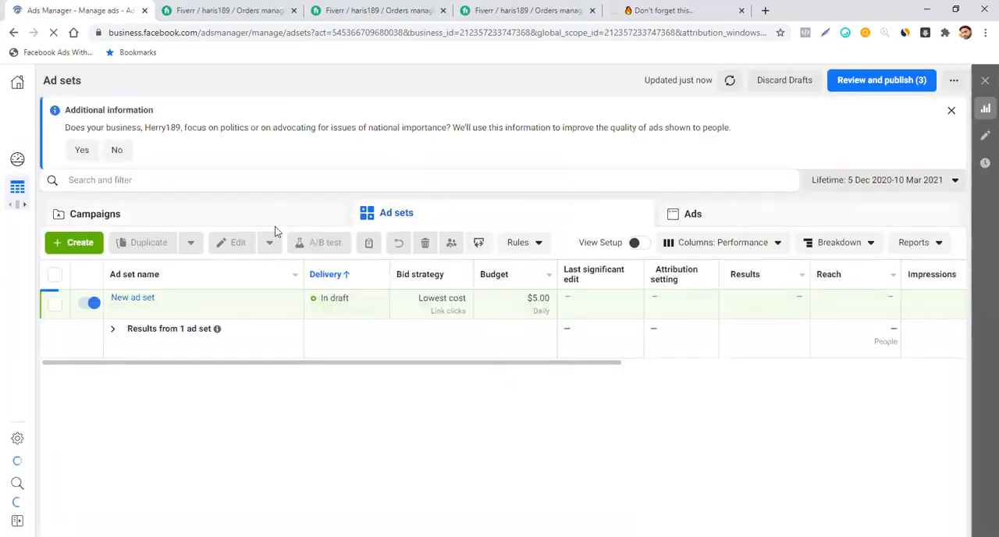
- View the objectives offered for a new campaign without creating one, and look through the list of available ad accounts
left_click(74, 242)
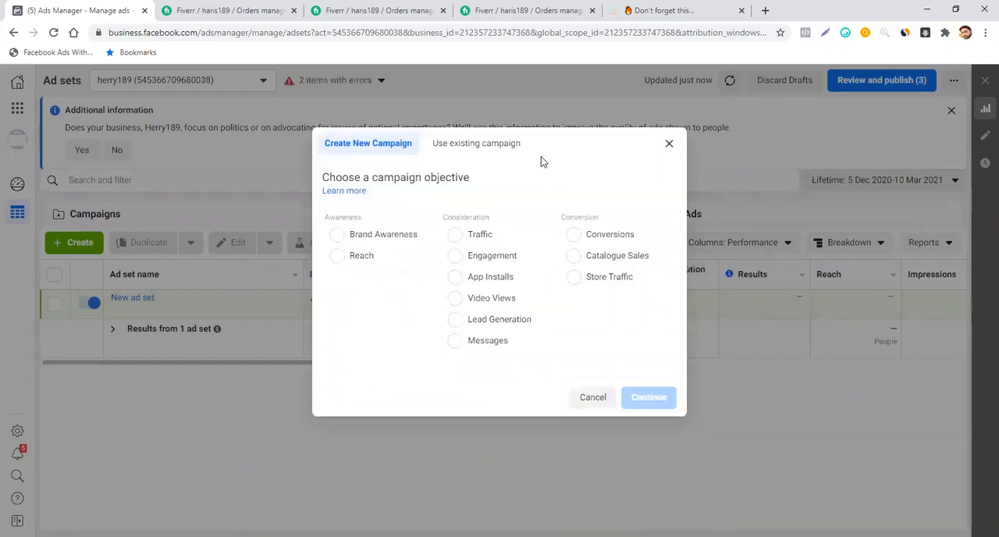
left_click(668, 146)
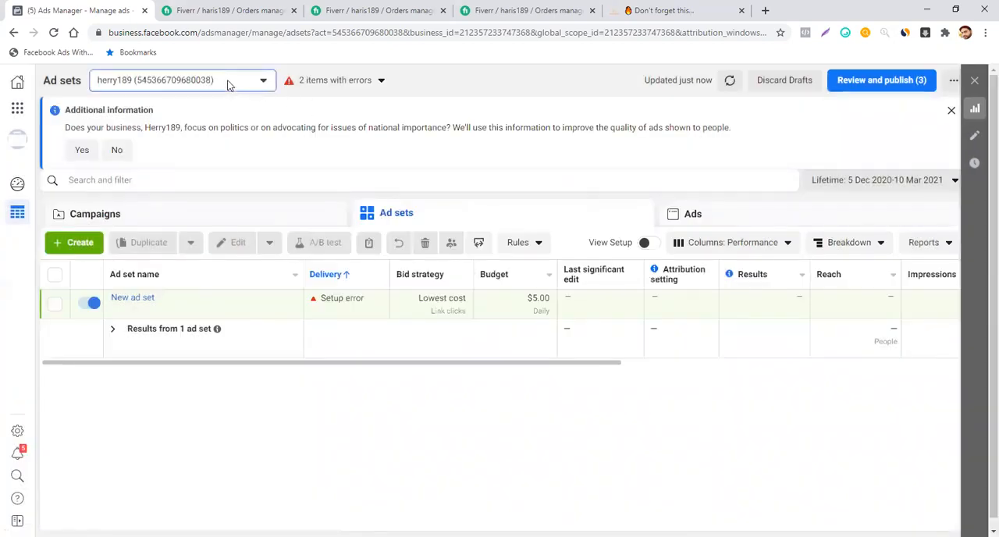
left_click(228, 83)
left_click(180, 171)
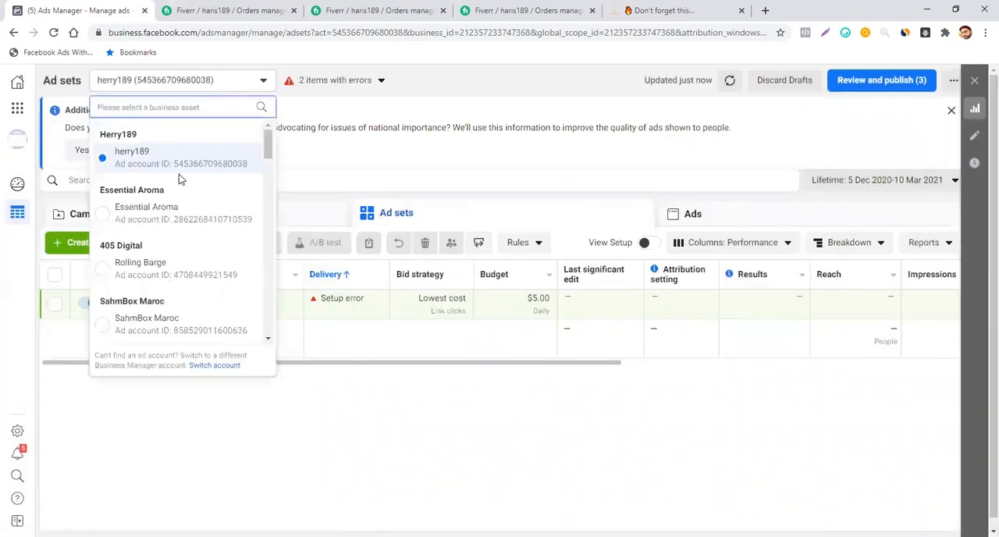
scroll(188, 152, "down", 1)
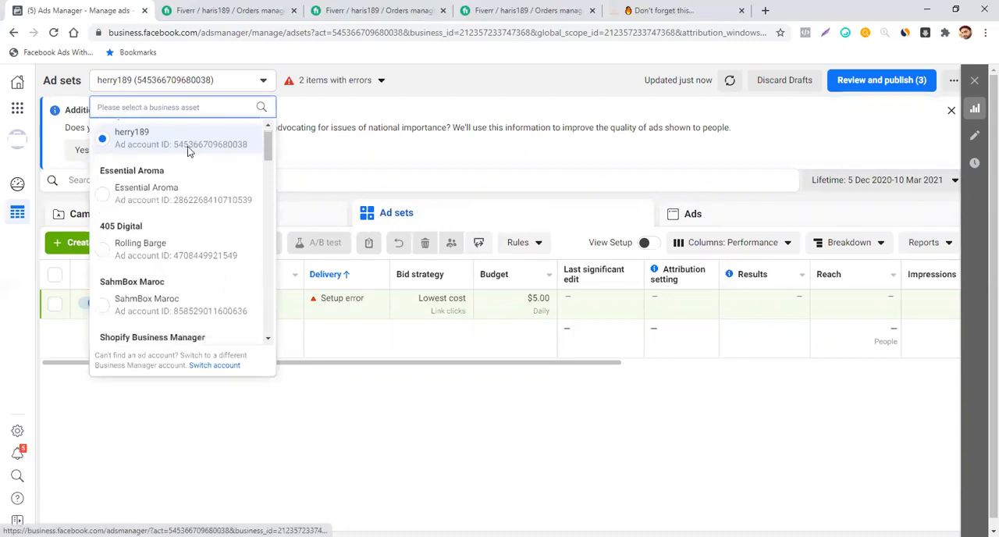
scroll(187, 152, "down", 1)
scroll(188, 152, "up", 2)
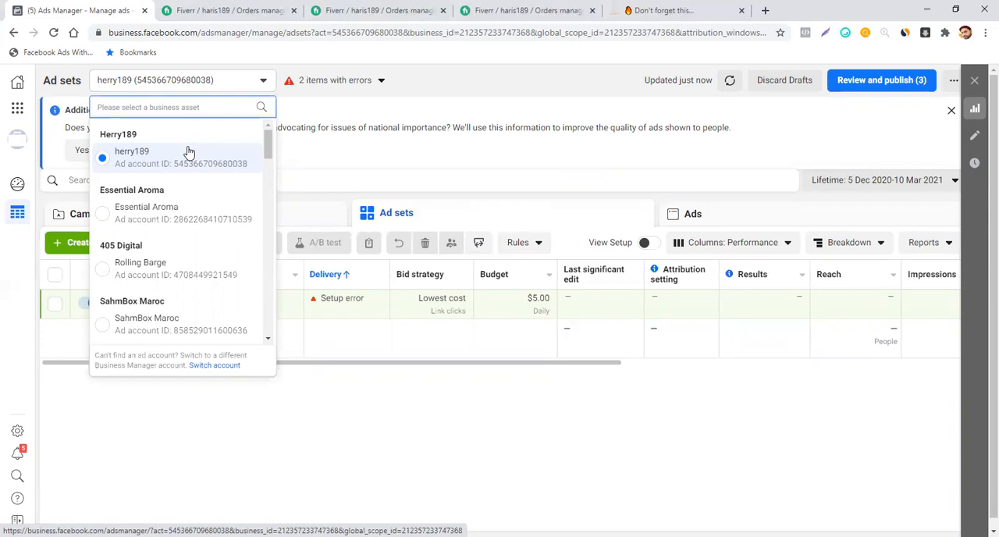
scroll(187, 152, "down", 3)
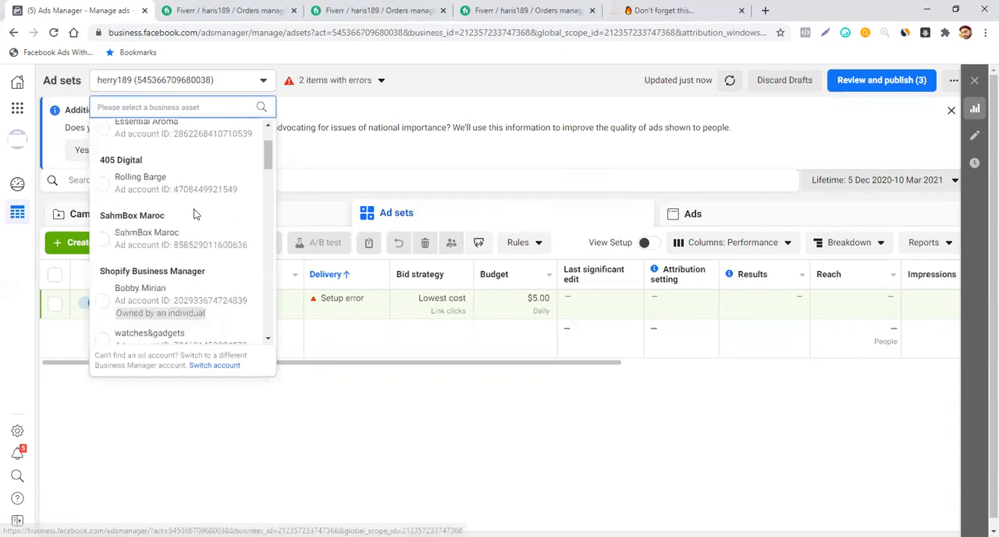
scroll(195, 215, "down", 10)
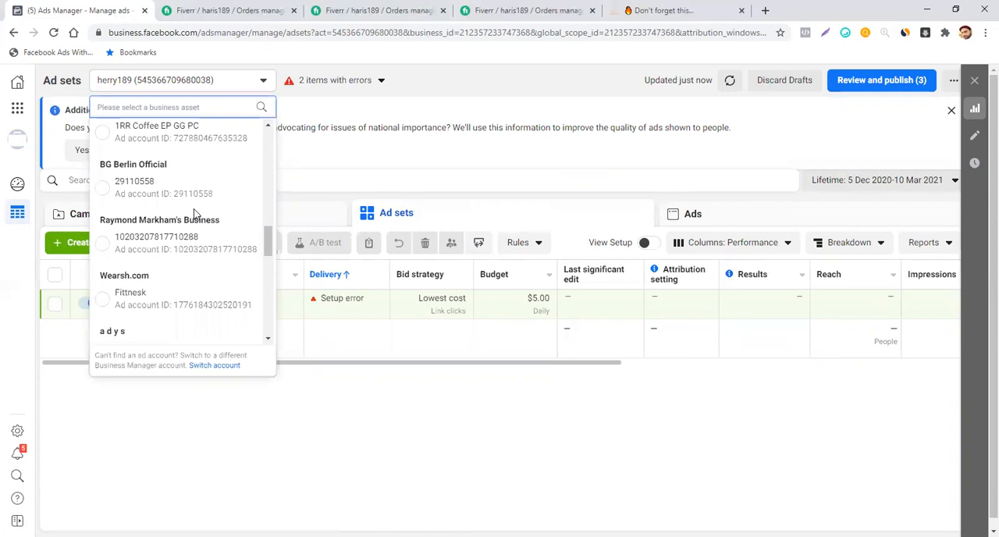
scroll(196, 224, "down", 2)
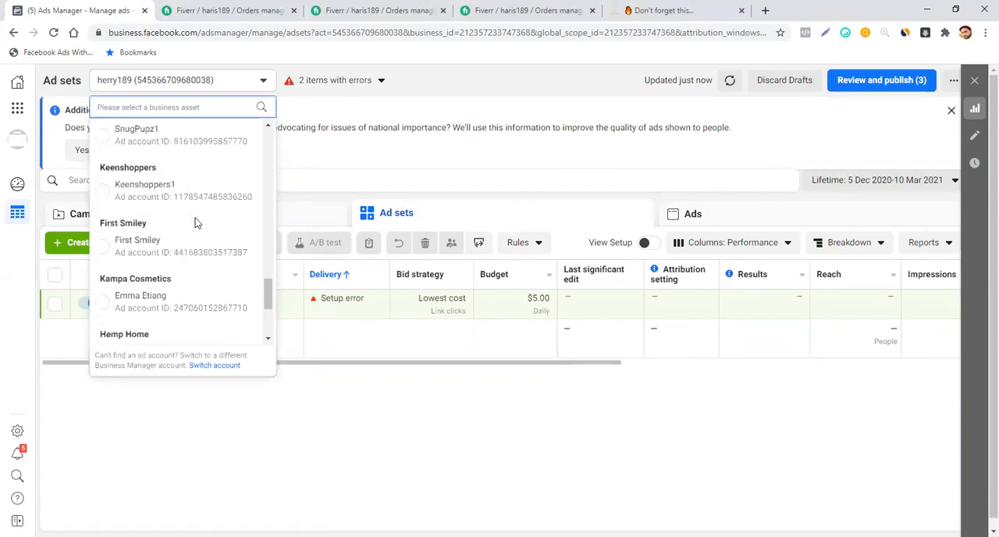
scroll(195, 223, "up", 5)
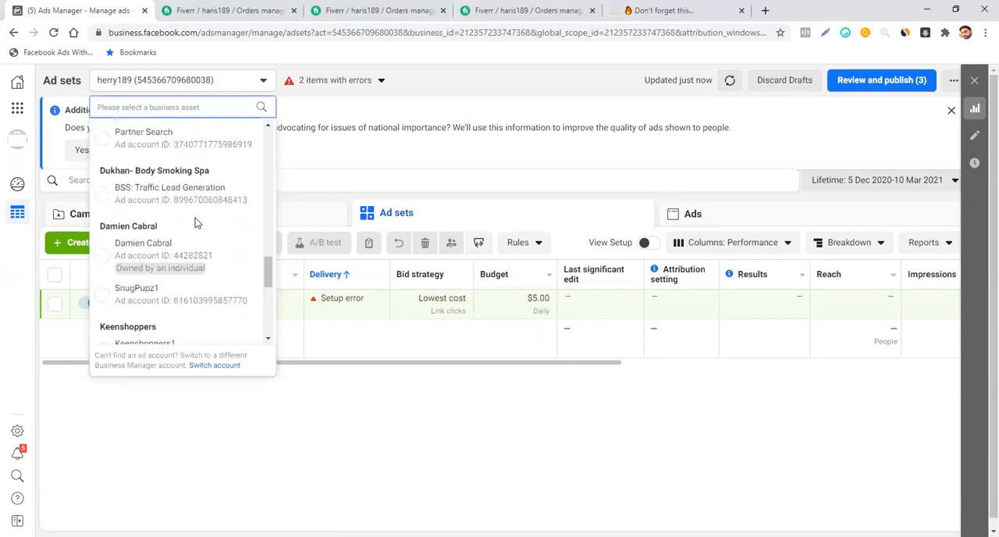
scroll(196, 221, "up", 10)
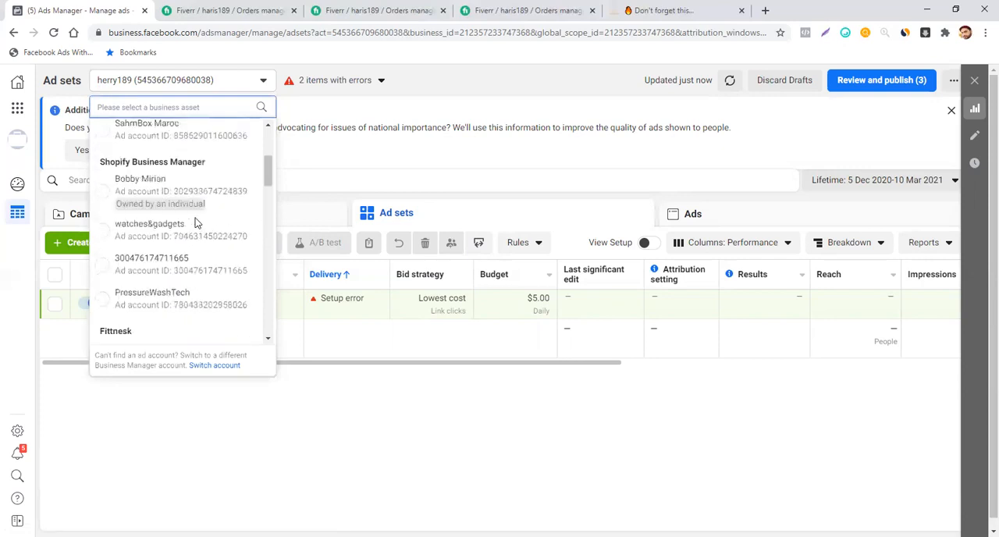
left_click(460, 150)
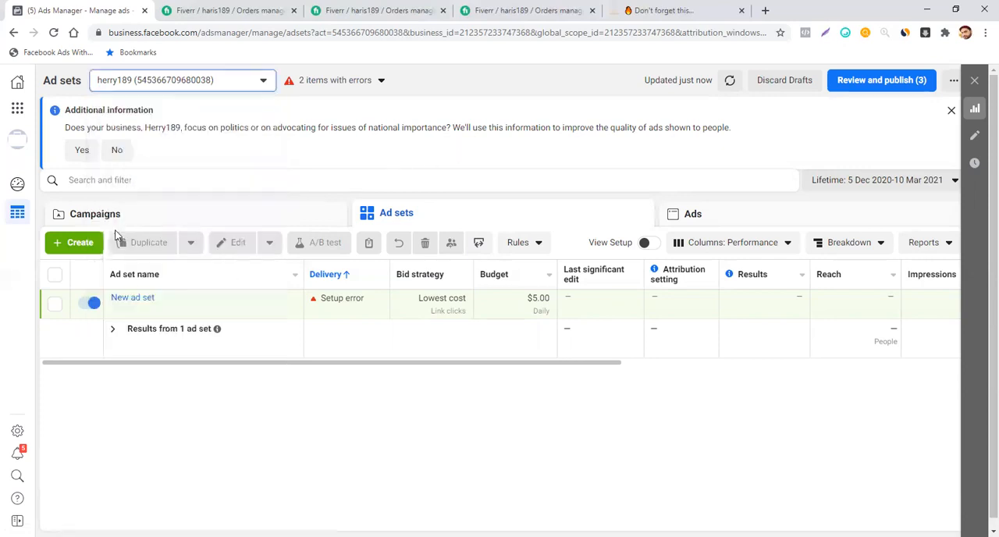
- Create a new campaign with the Traffic objective
left_click(79, 243)
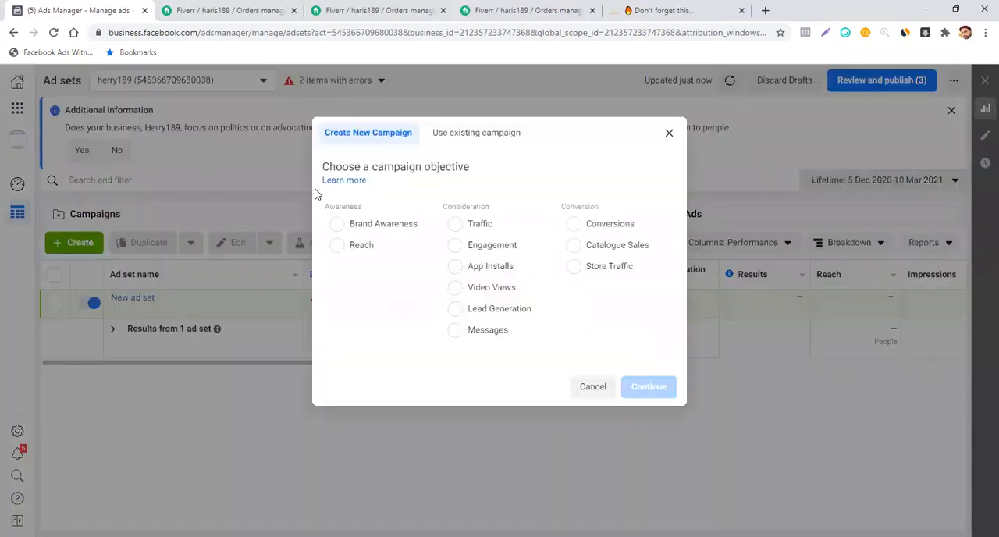
left_click(456, 224)
left_click(657, 489)
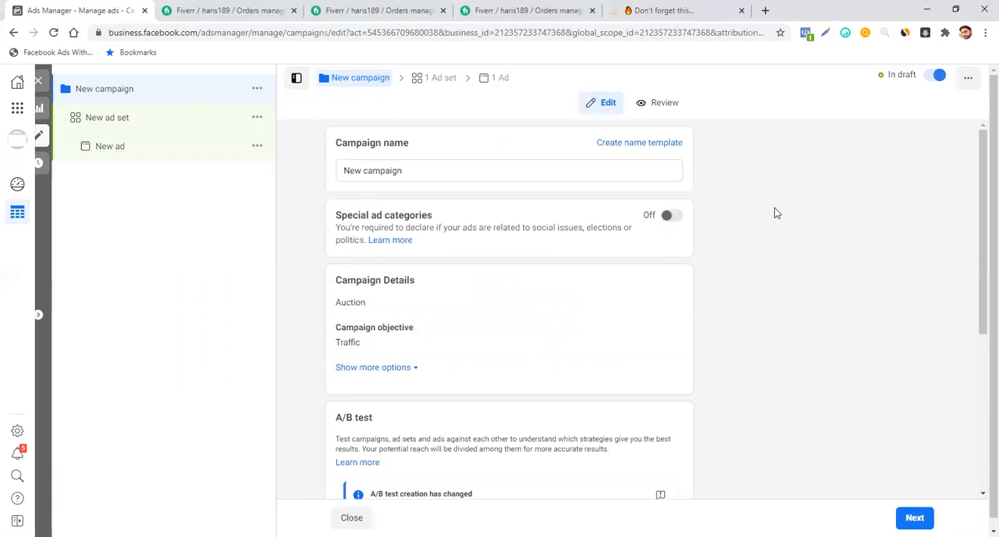
- Rename the new campaign as Traffic
scroll(775, 212, "down", 1)
scroll(747, 218, "down", 1)
scroll(747, 217, "down", 2)
scroll(747, 216, "up", 3)
left_click(423, 169)
key("BackSpace")
key("BackSpace")
key("BackSpace")
key("BackSpace")
key("BackSpace")
key("BackSpace")
key("BackSpace")
key("BackSpace")
key("BackSpace")
key("BackSpace")
key("BackSpace")
key("BackSpace")
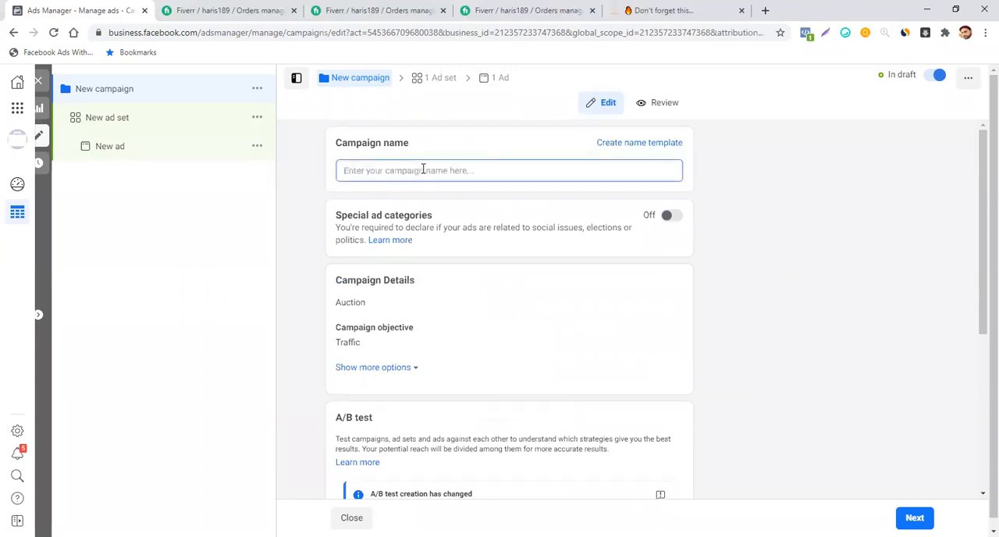
type("Traffi")
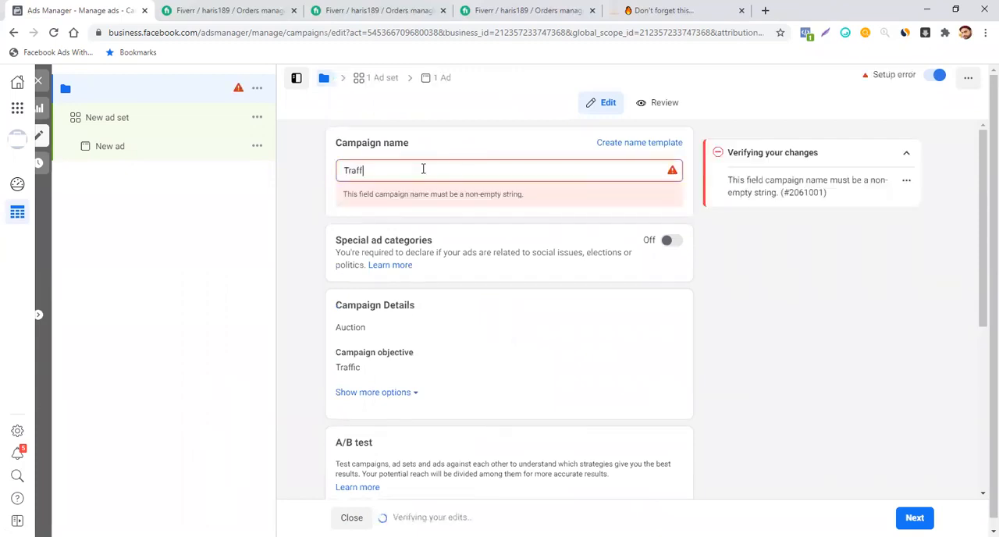
type("c")
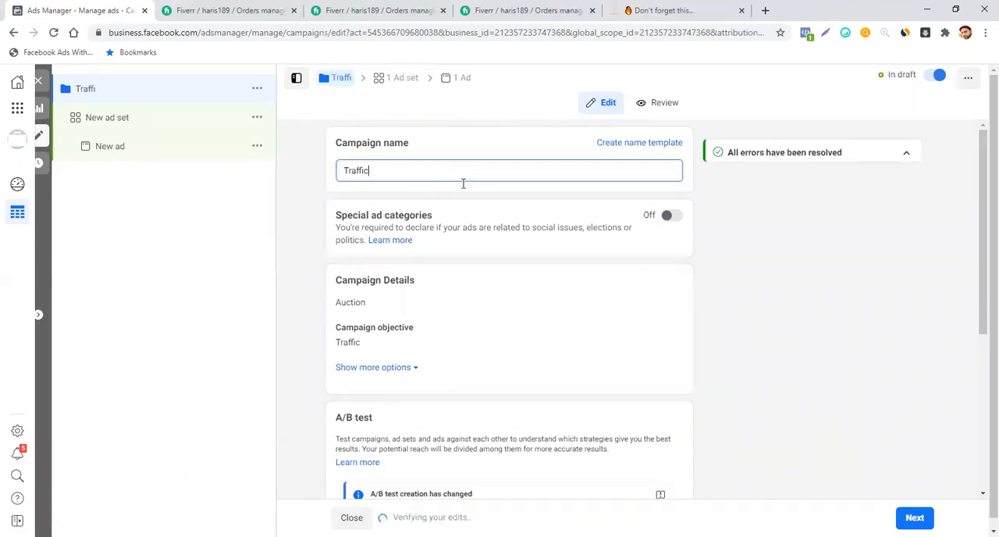
- Review the campaign's A/B test and budget optimisation settings and open the settings of its new ad set
scroll(847, 242, "down", 4)
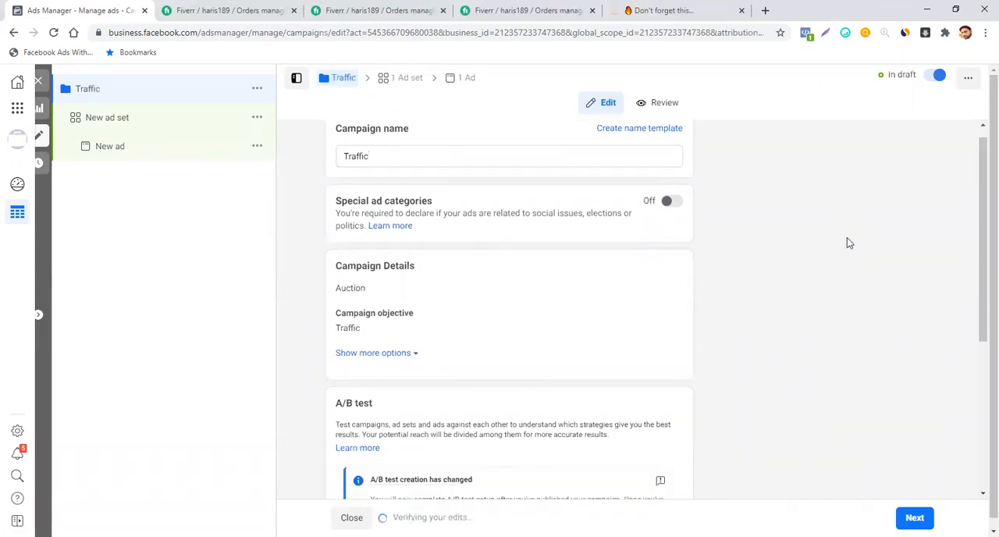
scroll(849, 243, "down", 1)
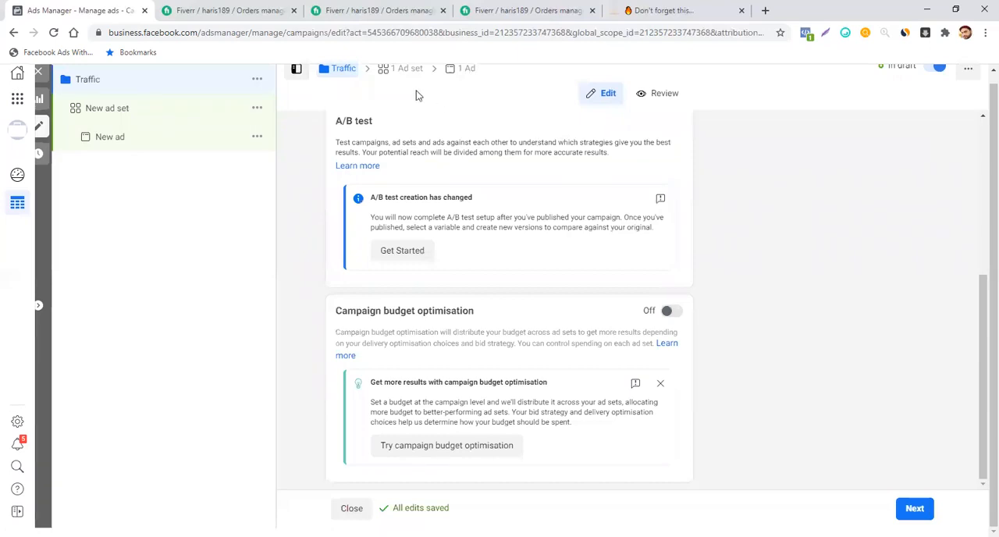
left_click(405, 71)
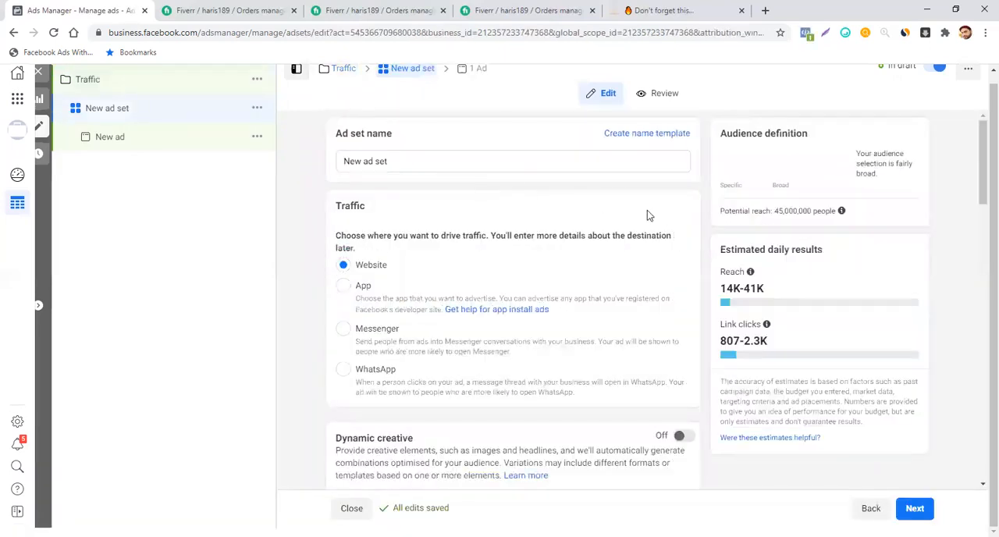
- Add the Dog toy interest to the new ad set's detailed targeting
scroll(647, 213, "down", 2)
scroll(647, 212, "down", 4)
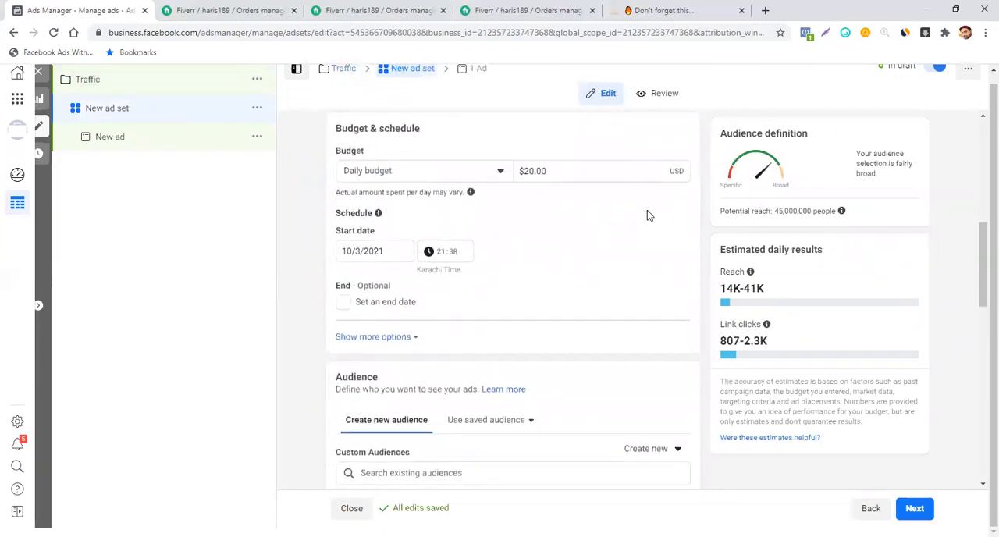
scroll(647, 212, "down", 1)
scroll(647, 212, "down", 3)
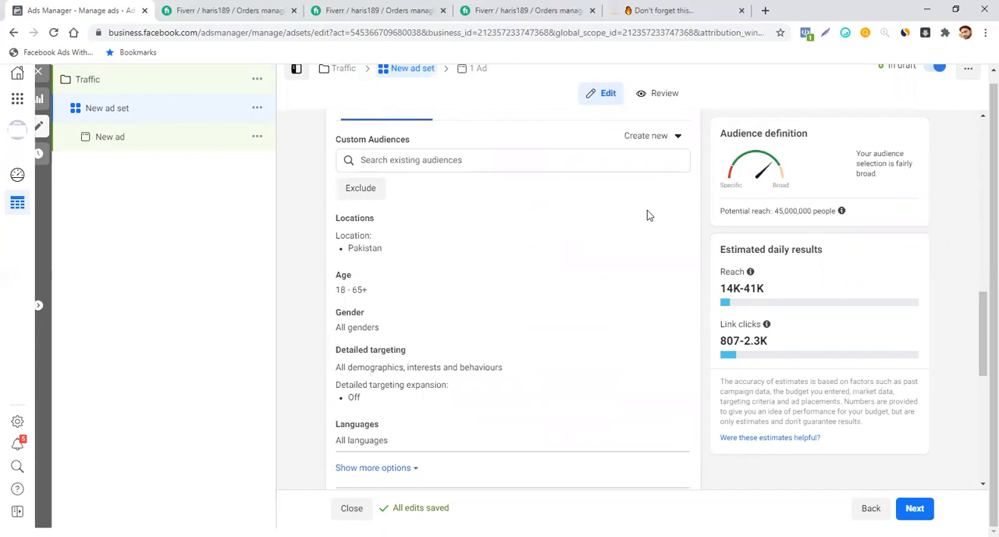
scroll(647, 213, "down", 1)
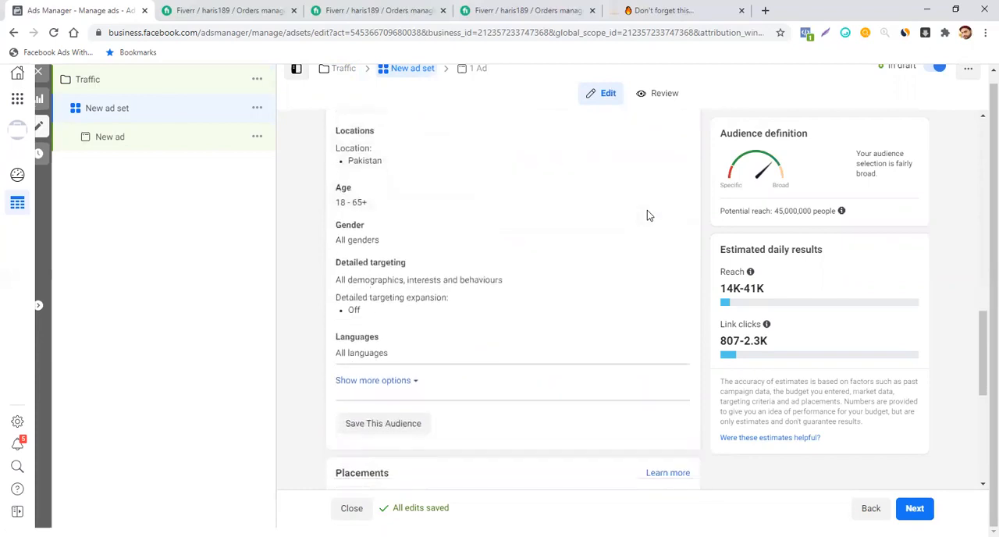
left_click(675, 264)
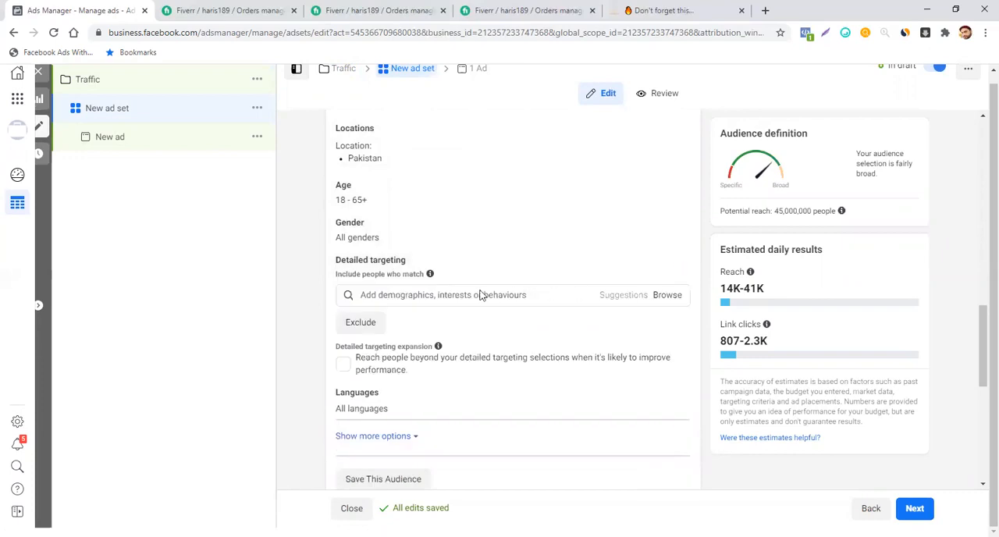
left_click(464, 294)
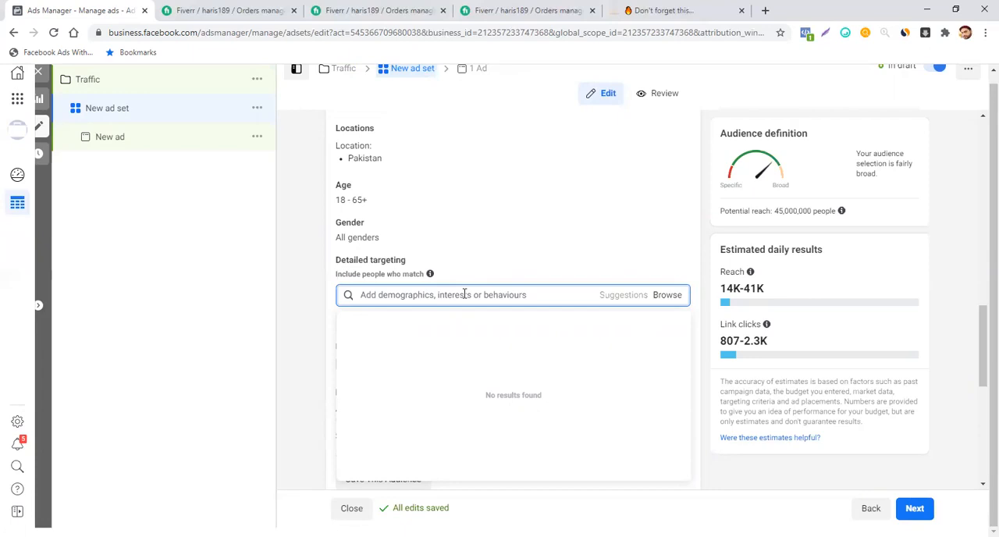
type("Do")
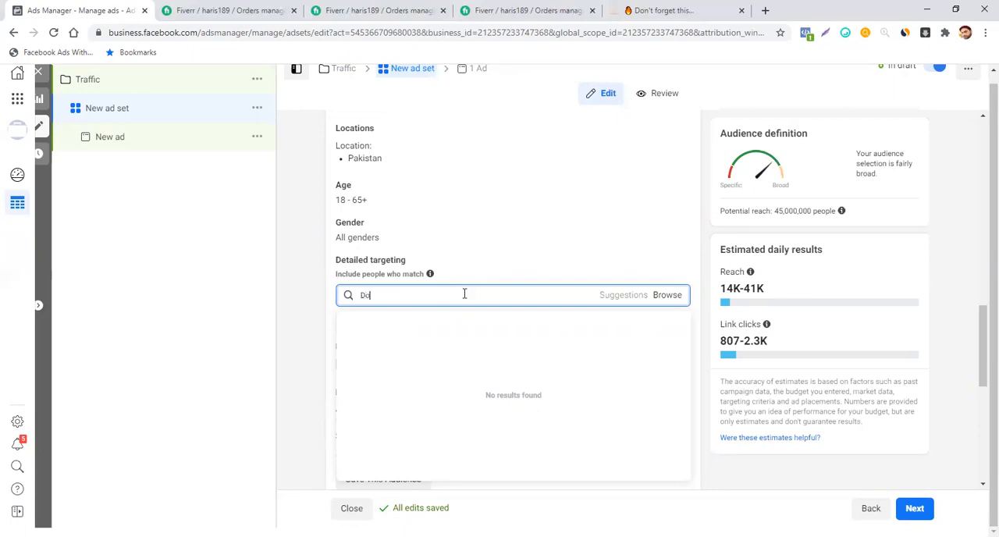
type("gs toy")
key("BackSpace")
key("BackSpace")
key("BackSpace")
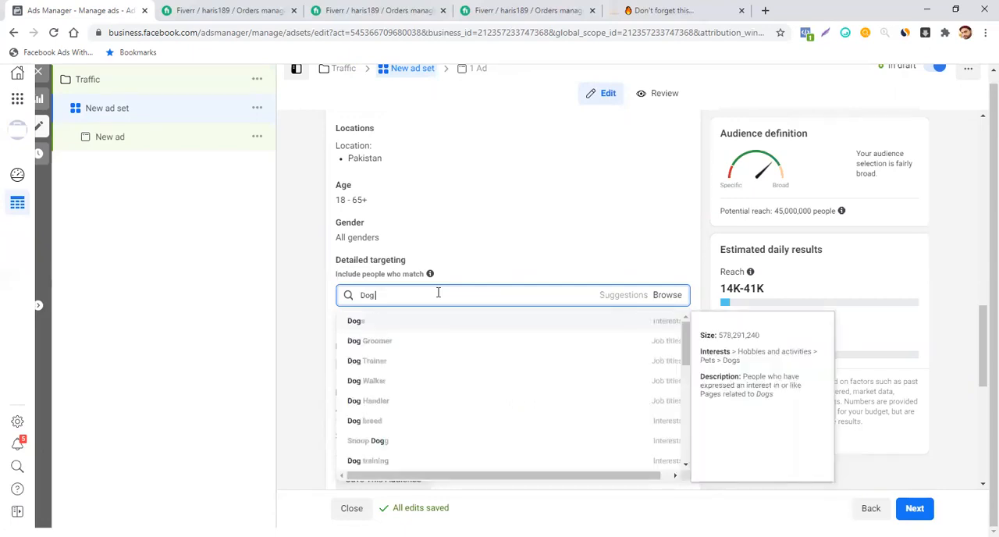
type("toy")
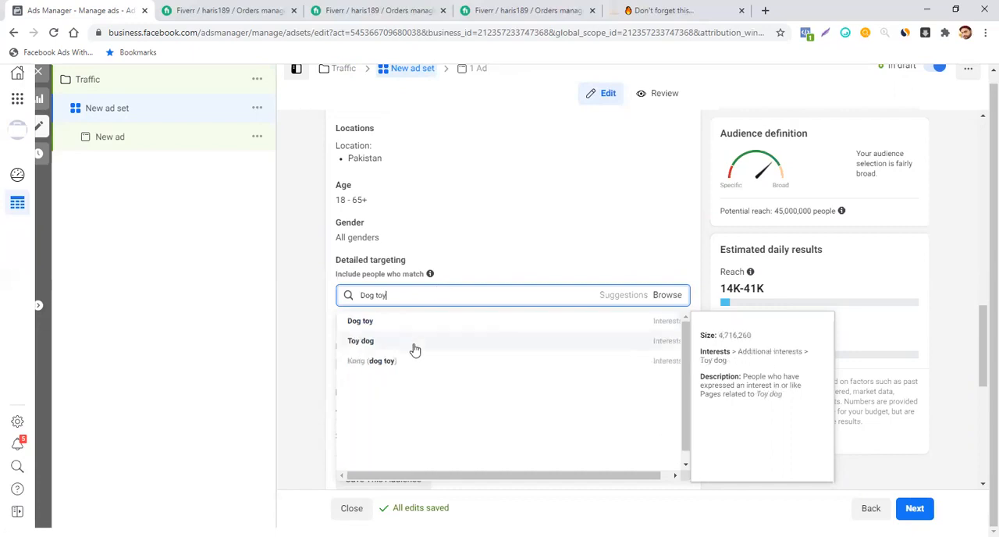
left_click(415, 325)
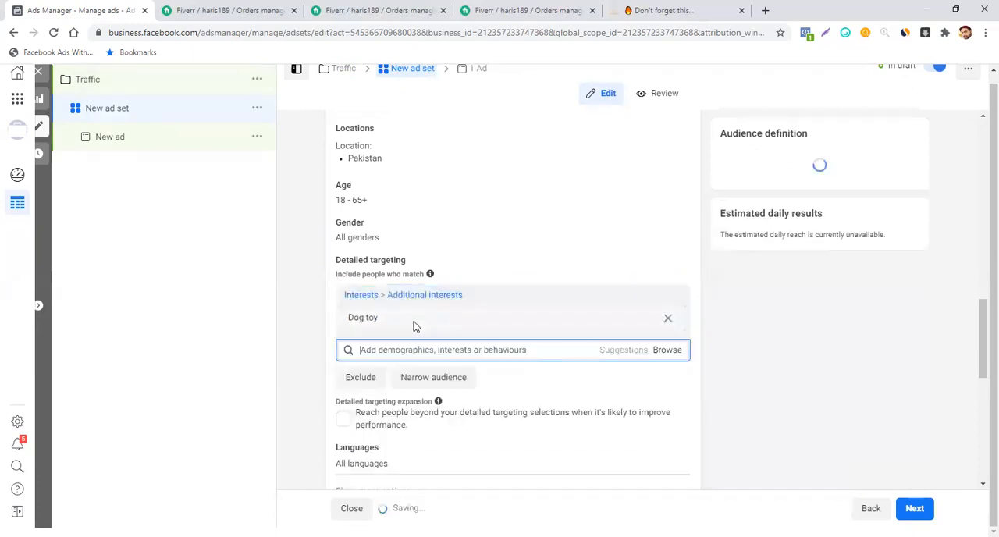
left_click(312, 292)
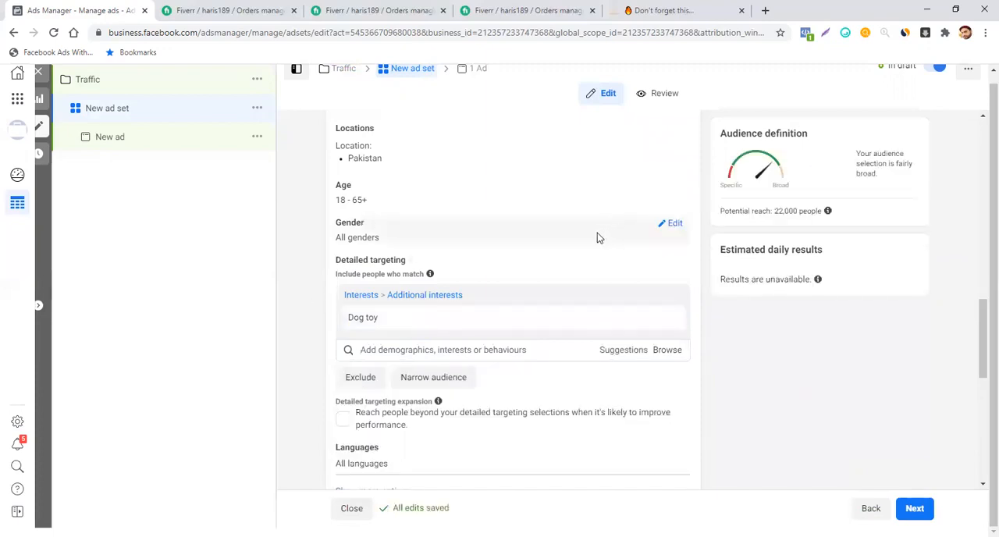
- Copy the name of the targeted interest and rename the ad set as Dog toy
scroll(597, 233, "down", 1)
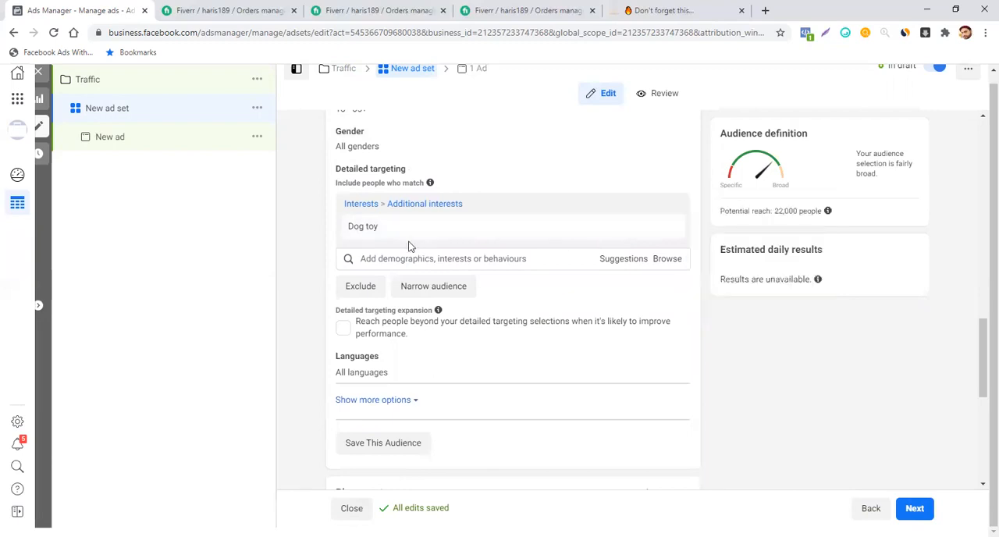
left_click_drag(381, 230, 341, 230)
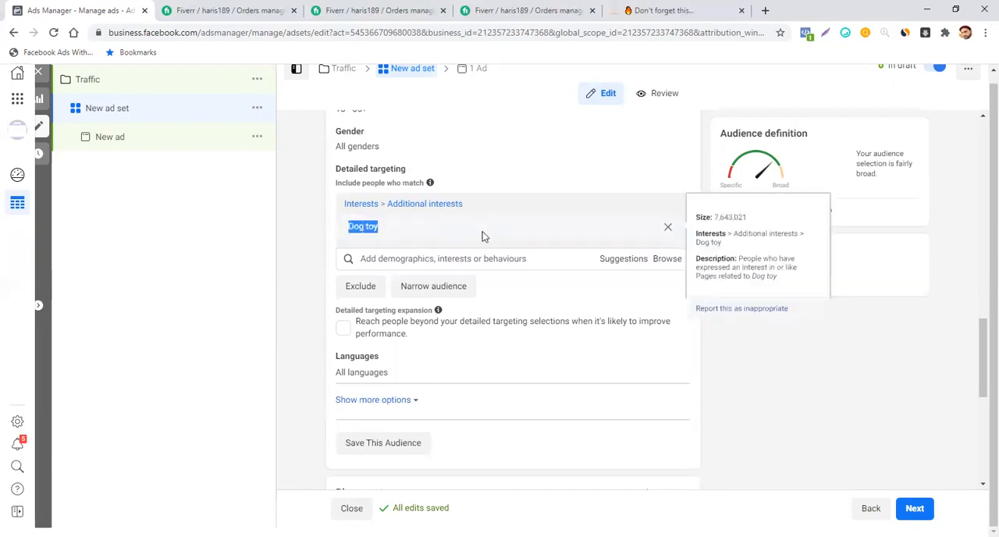
right_click(370, 231)
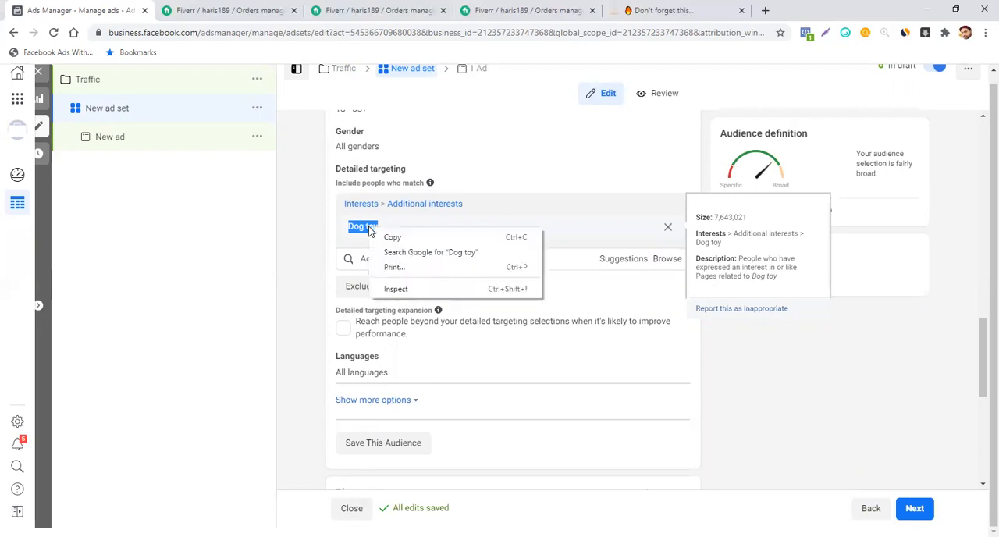
left_click(386, 238)
scroll(505, 154, "up", 15)
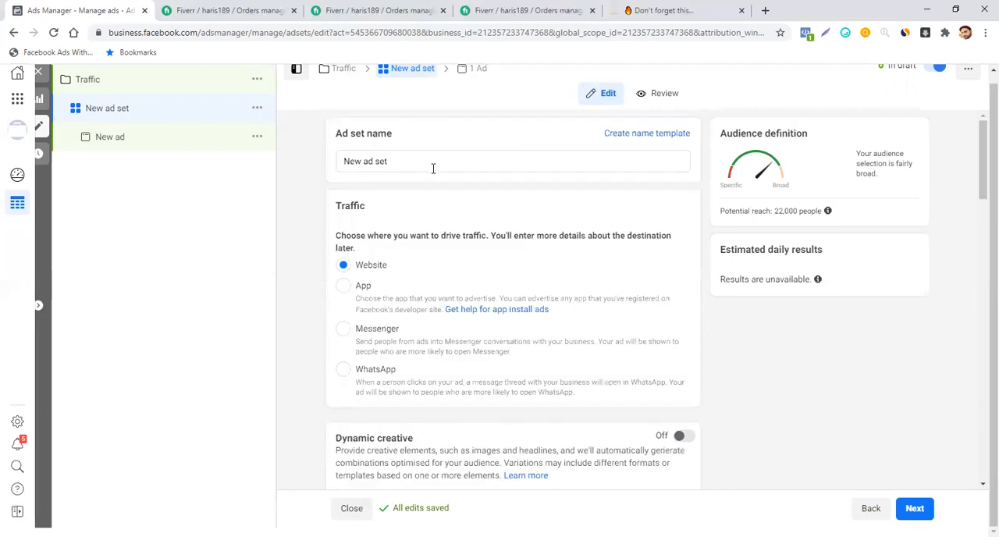
left_click_drag(400, 163, 328, 161)
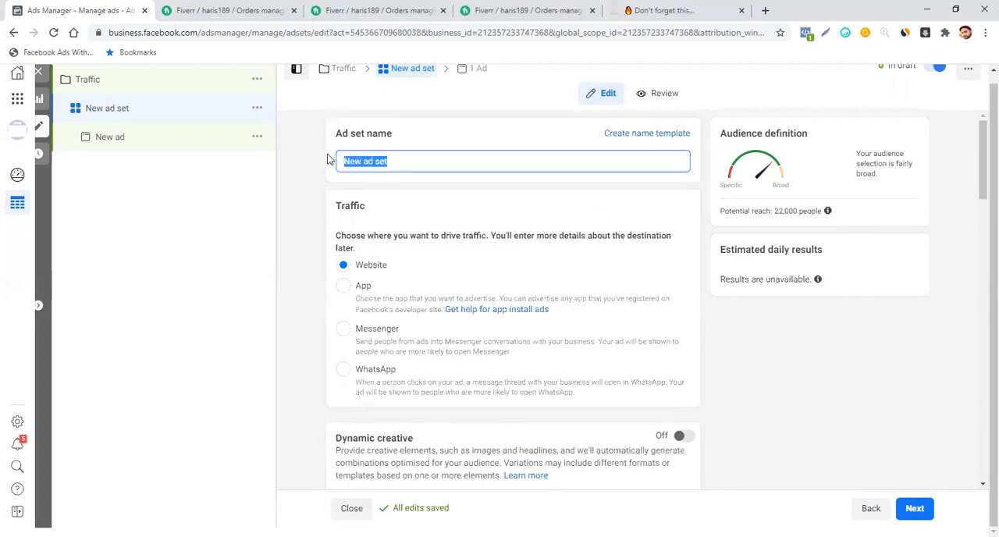
type("Dog toy")
left_click(396, 179)
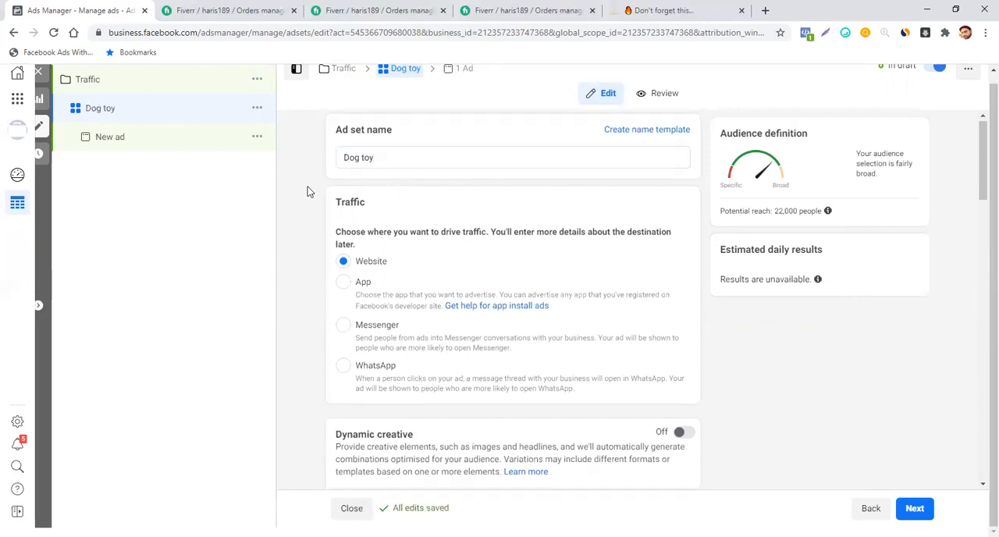
scroll(308, 187, "down", 1)
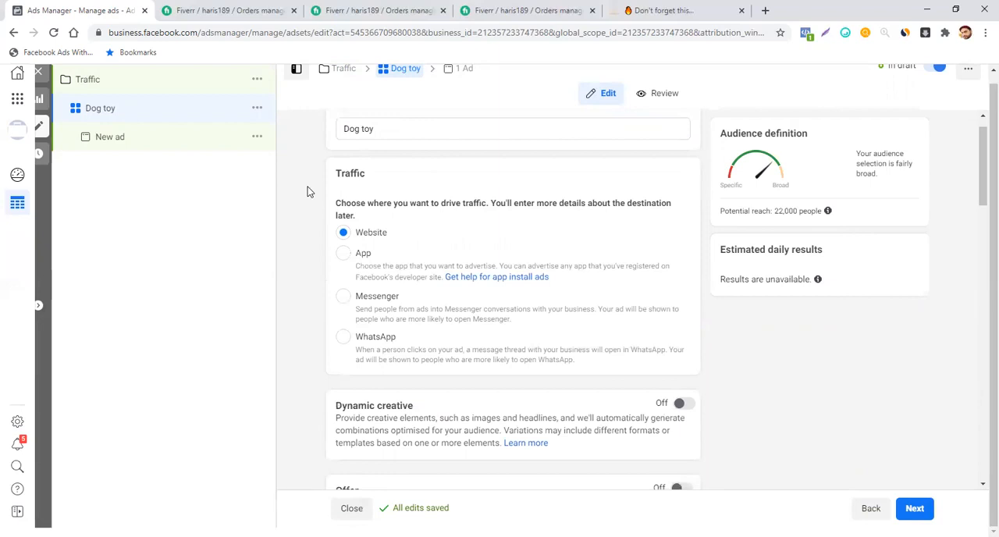
scroll(307, 192, "up", 1)
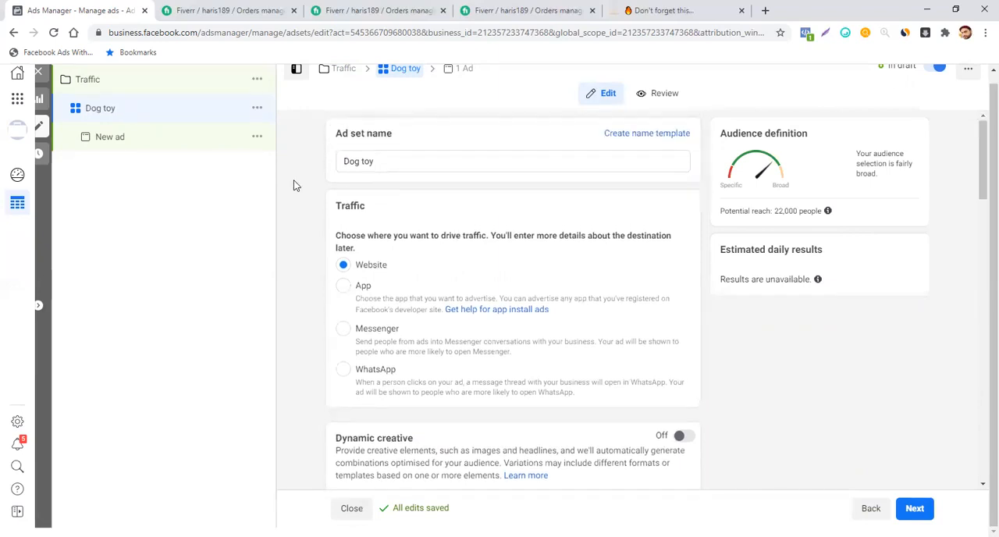
scroll(478, 218, "down", 5)
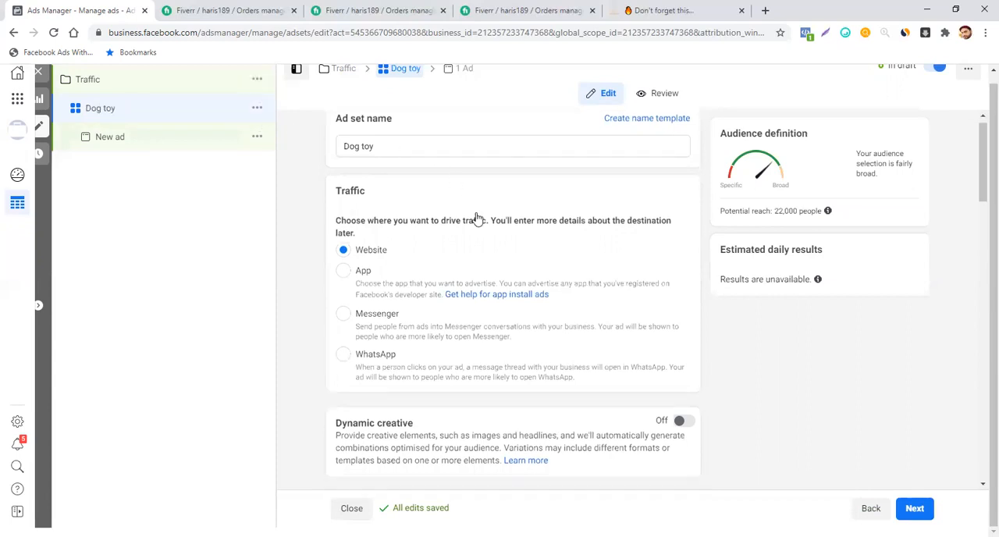
scroll(478, 218, "up", 3)
scroll(476, 218, "up", 3)
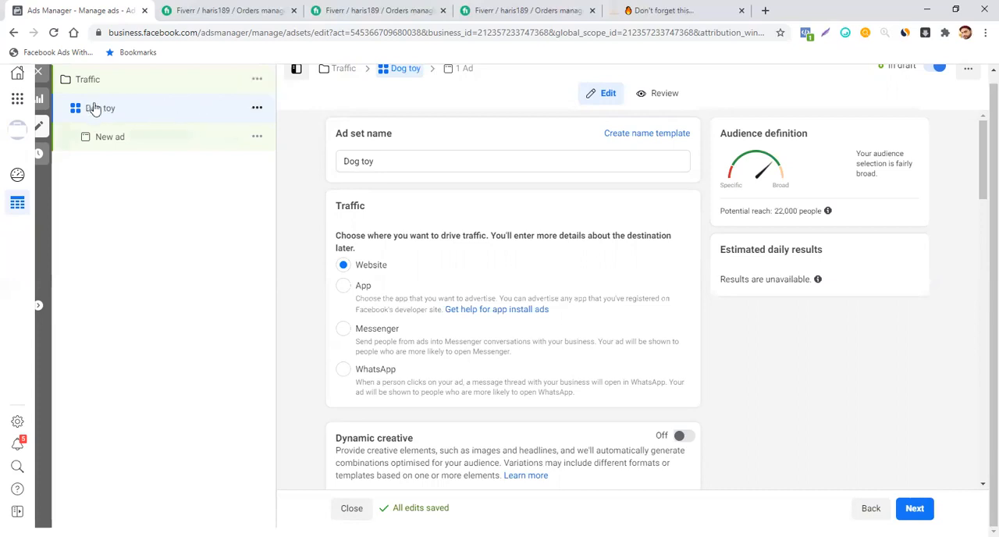
- Duplicate the Dog toy ad set within the original campaign, making 5 copies
left_click(258, 110)
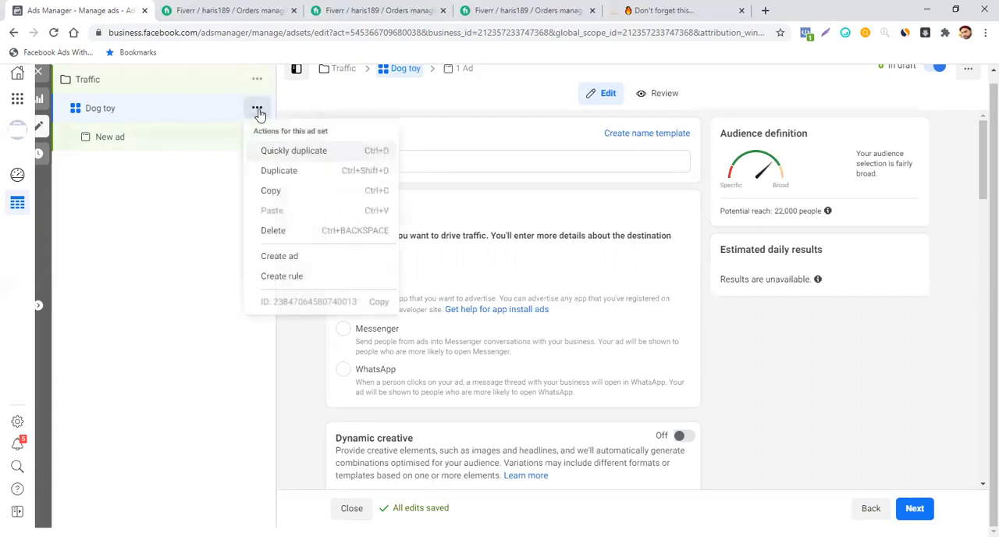
left_click(273, 173)
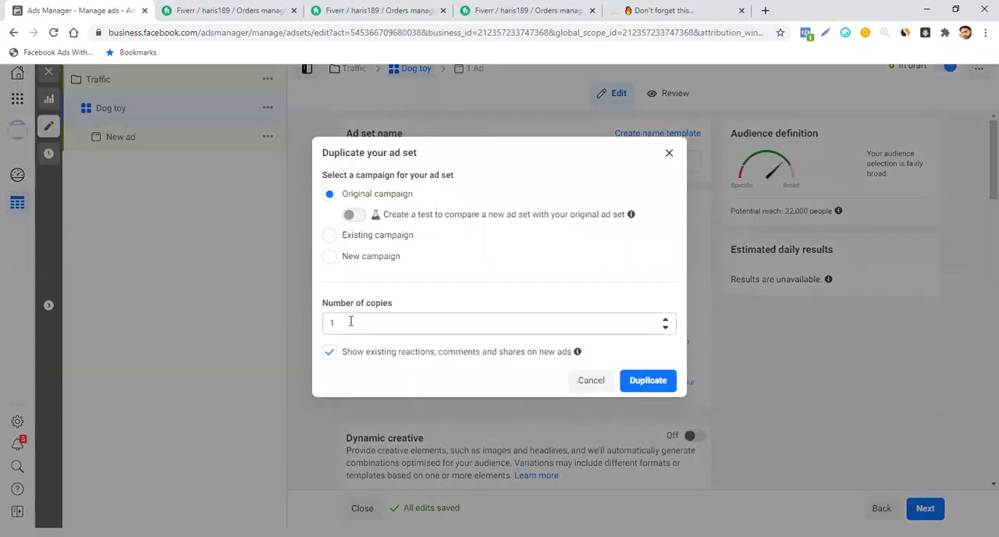
left_click(351, 321)
key("BackSpace")
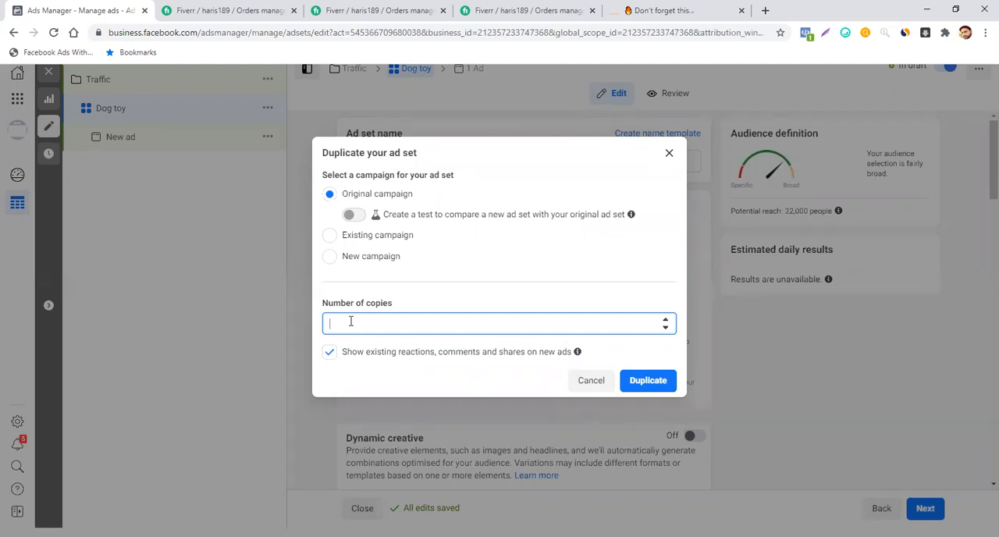
type("5")
left_click(647, 380)
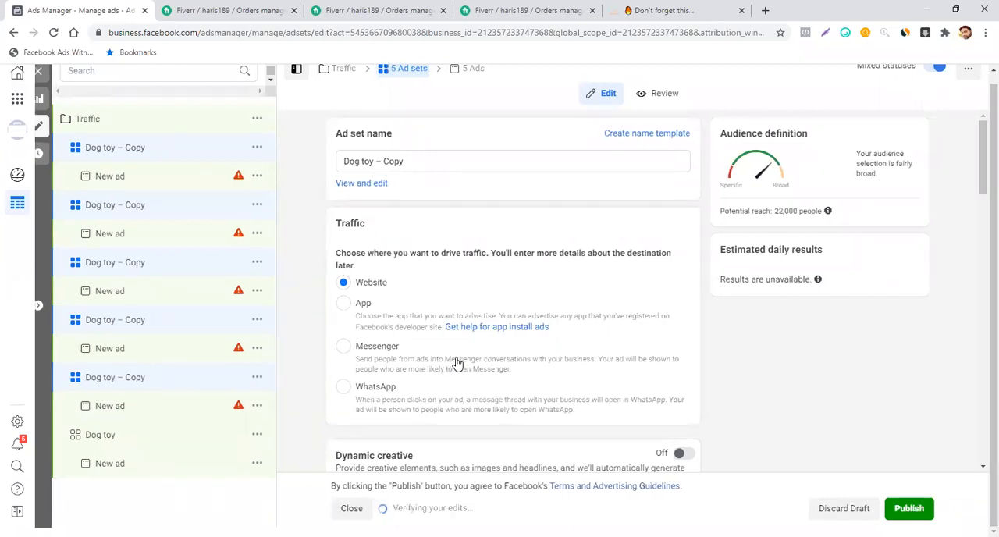
- Shorten the name of the first duplicated ad set to "Dog toy – Cop"
left_click(154, 150)
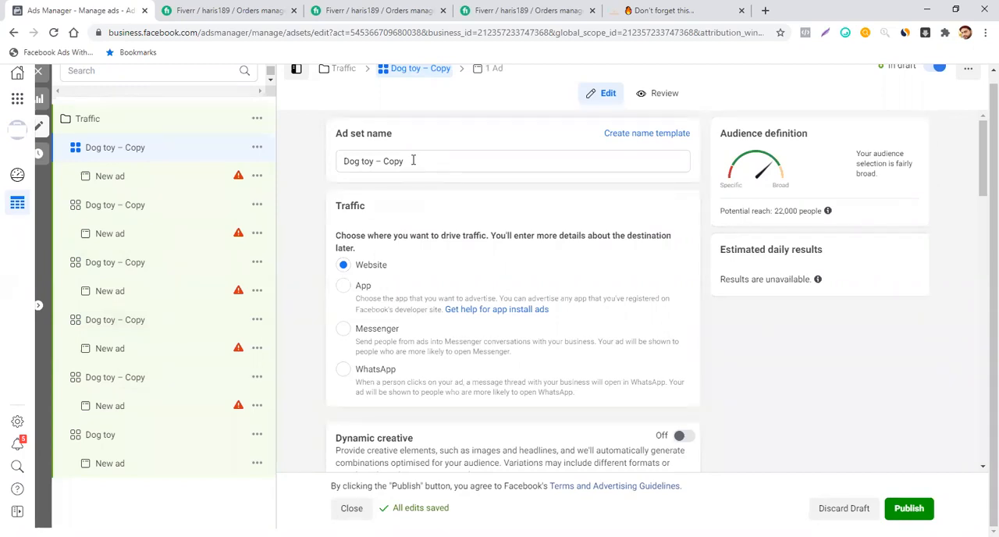
left_click(413, 160)
key("BackSpace")
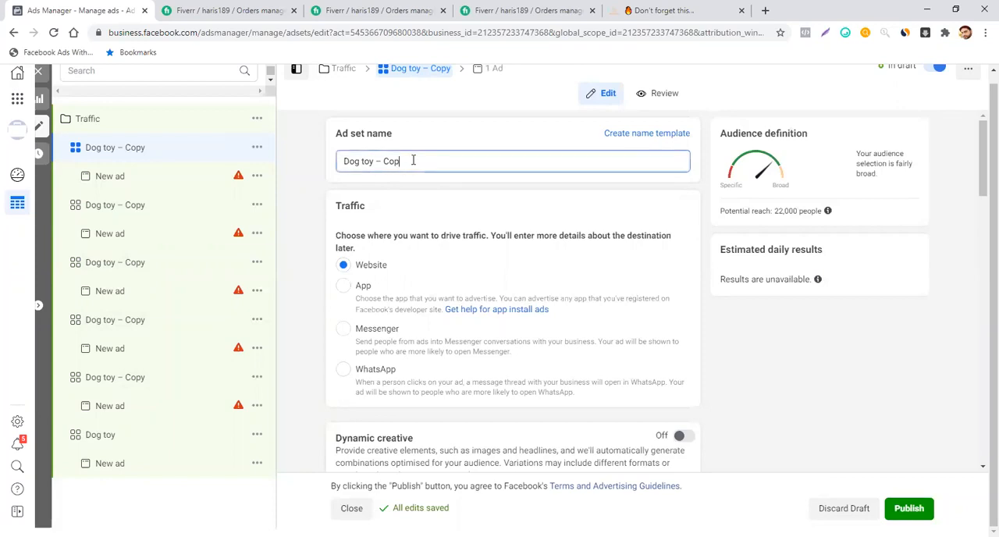
left_click(501, 209)
- Replace the Dog toy interest in the first duplicate's detailed targeting with the suggested Dog training interest
scroll(501, 210, "down", 6)
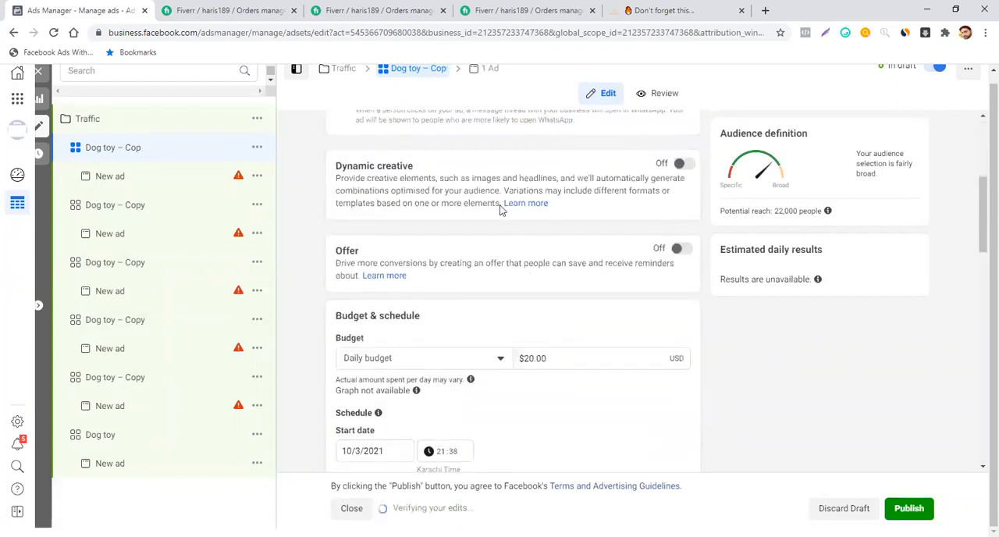
scroll(501, 209, "down", 5)
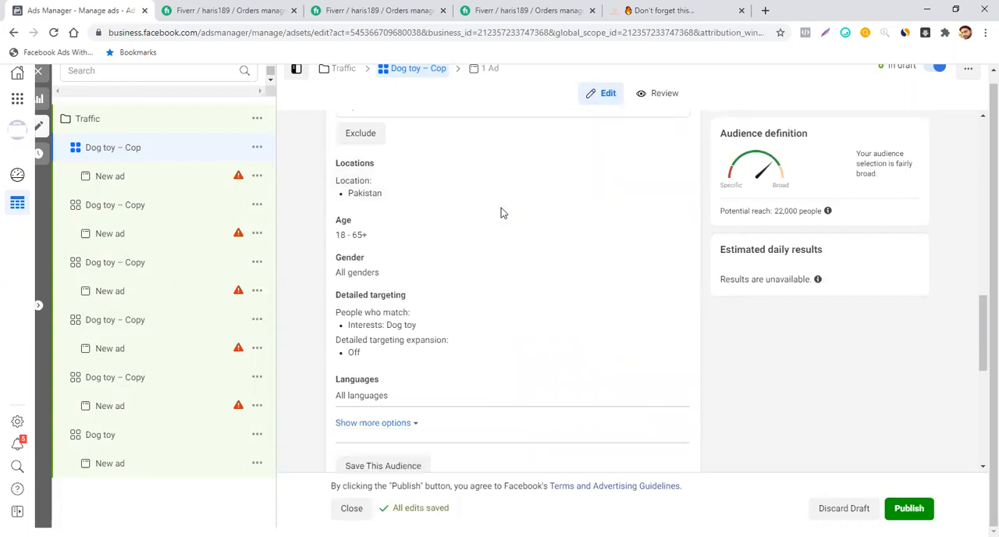
scroll(501, 208, "down", 1)
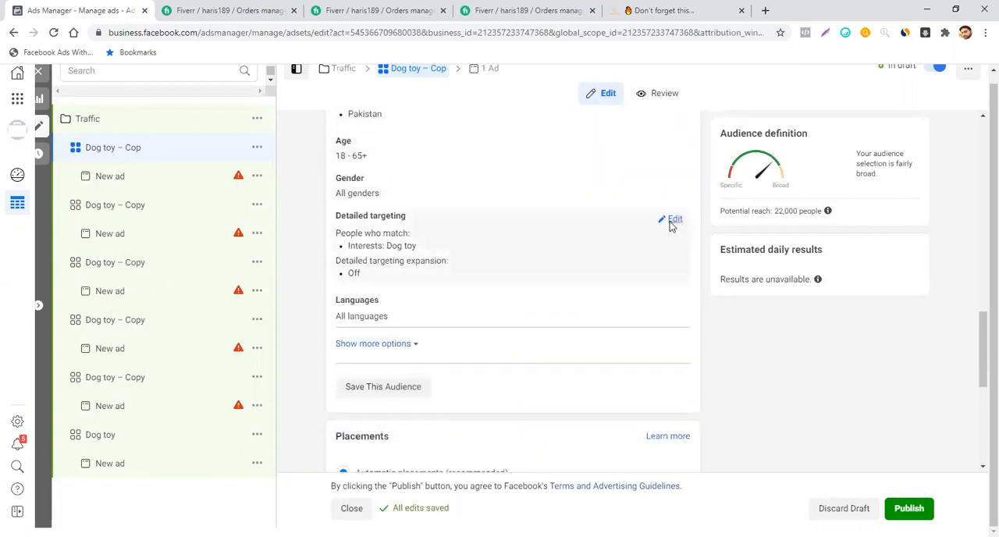
left_click(670, 224)
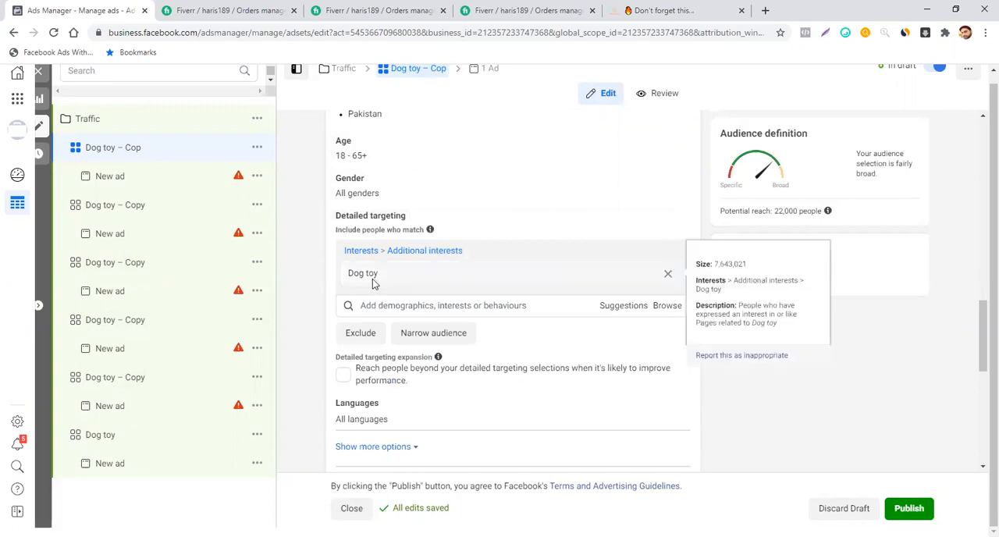
left_click(622, 309)
scroll(582, 340, "down", 1)
scroll(582, 340, "up", 1)
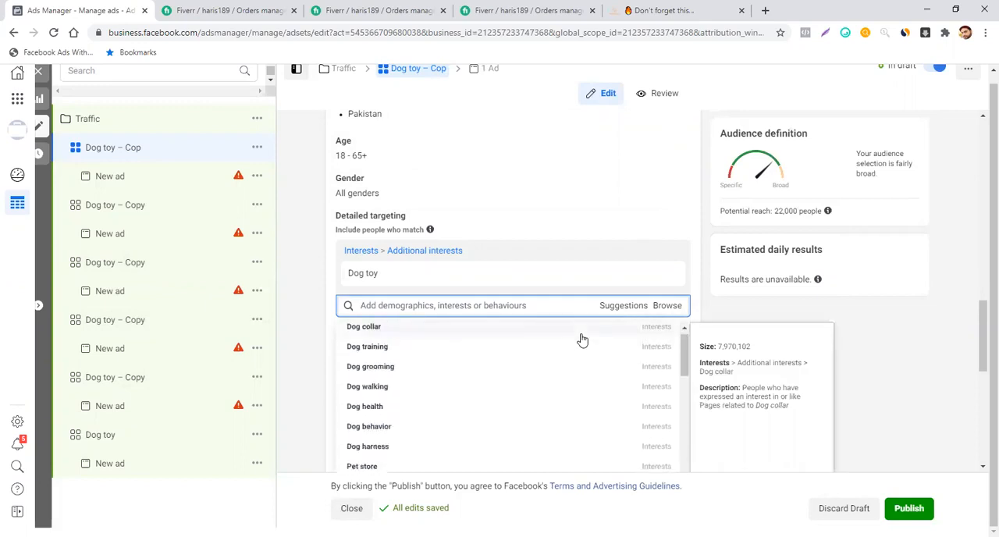
left_click(434, 358)
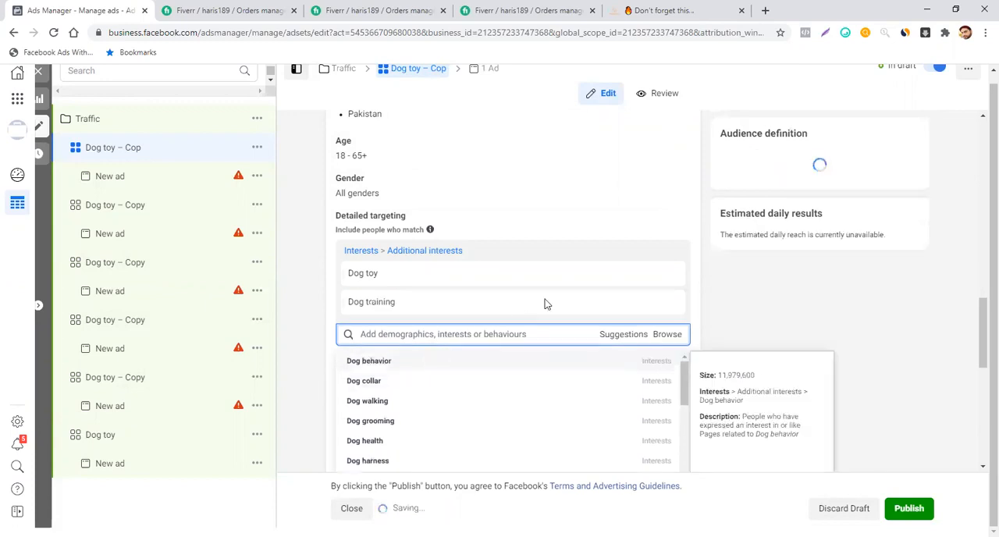
mouse_move(642, 278)
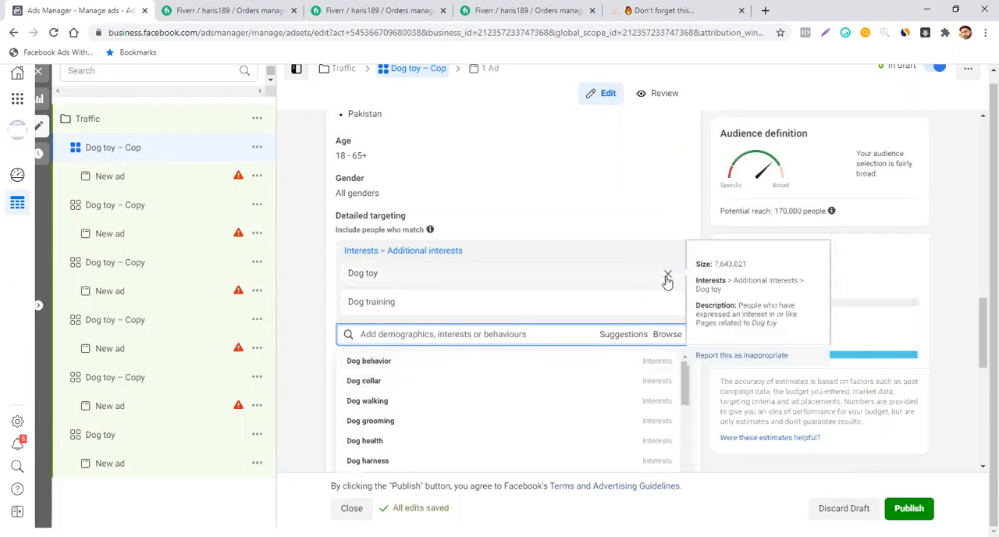
left_click(668, 278)
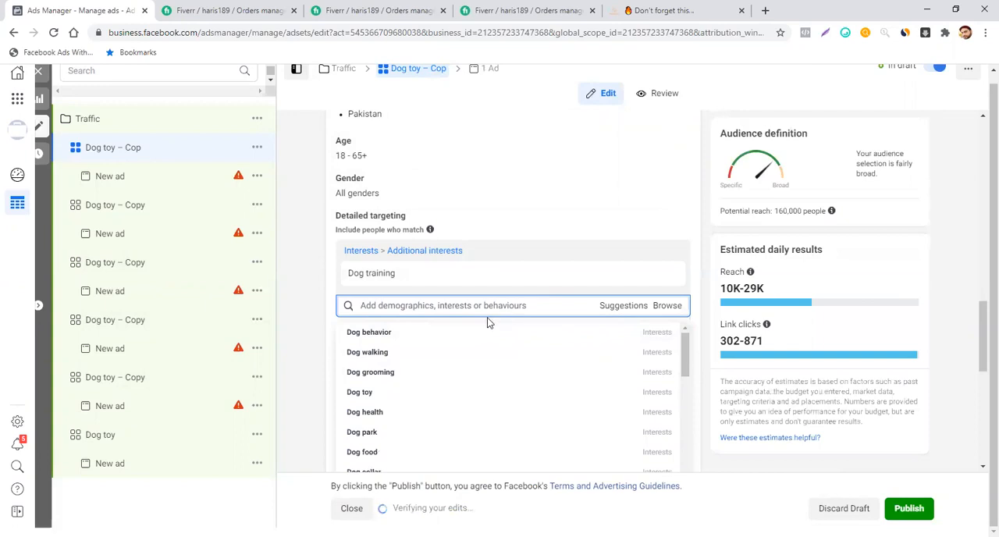
mouse_move(398, 279)
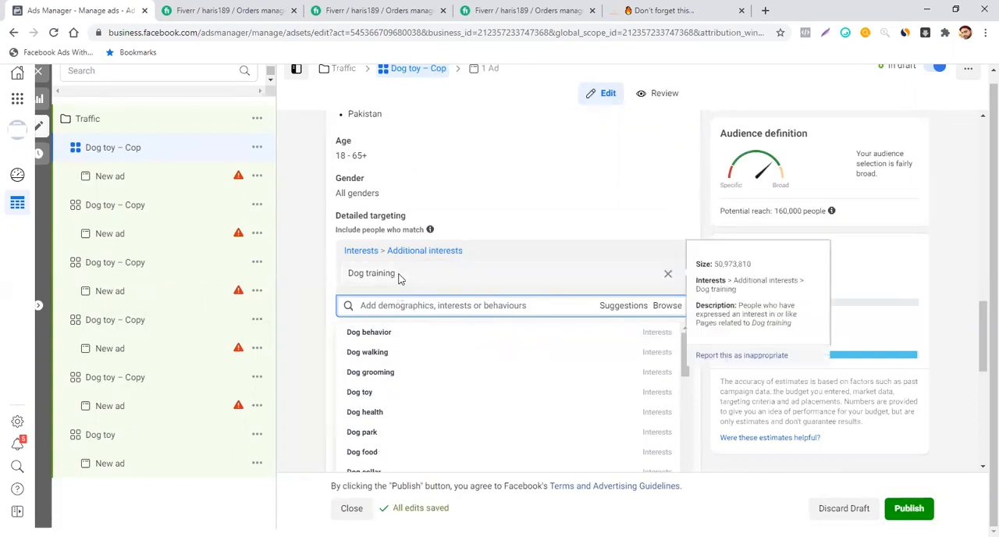
- Copy the name of the targeted interest and rename the first duplicated ad set as Dog training
left_click_drag(398, 278, 335, 278)
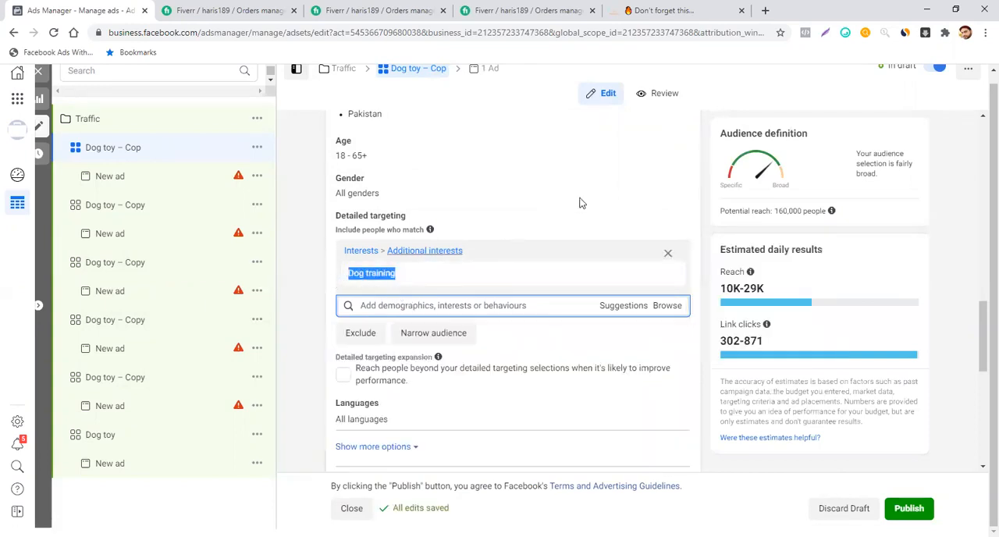
scroll(614, 192, "up", 15)
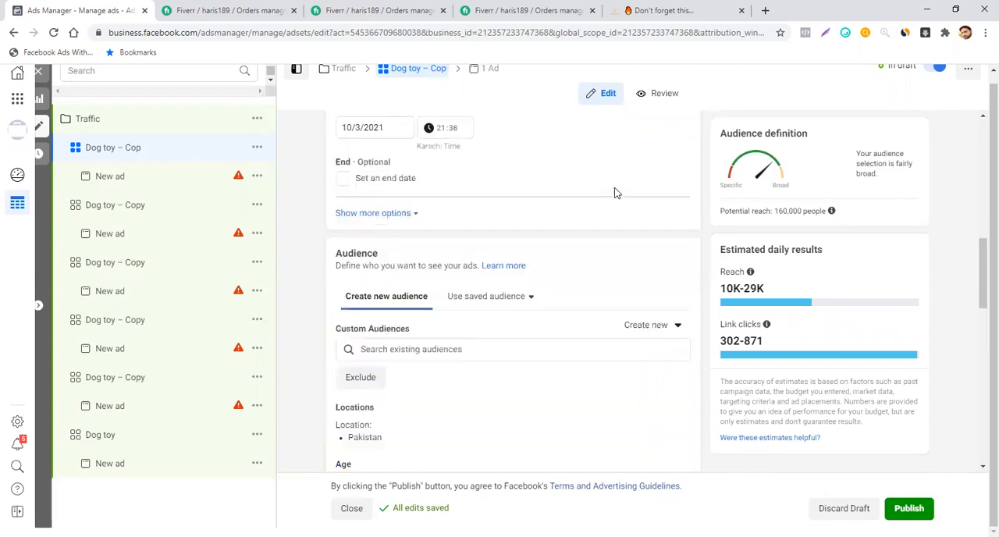
left_click_drag(406, 162, 286, 172)
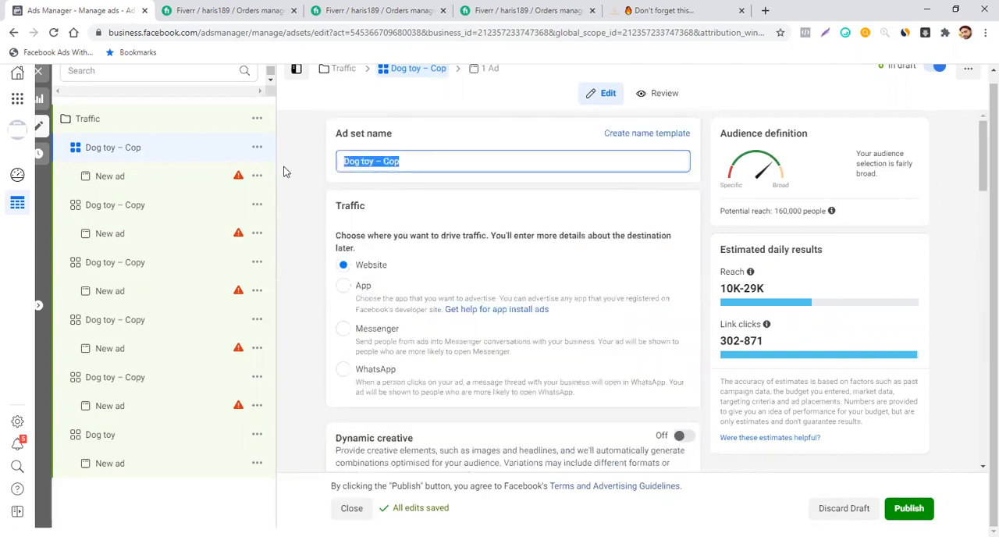
key("ctrl+v")
left_click(461, 198)
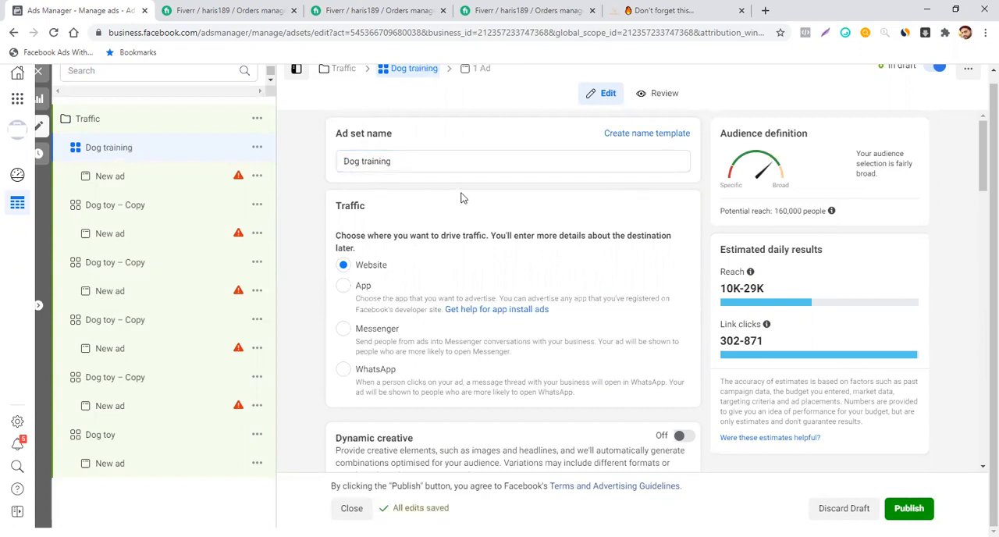
- Set the daily budget of the Dog training ad set to $10.00
scroll(461, 198, "down", 6)
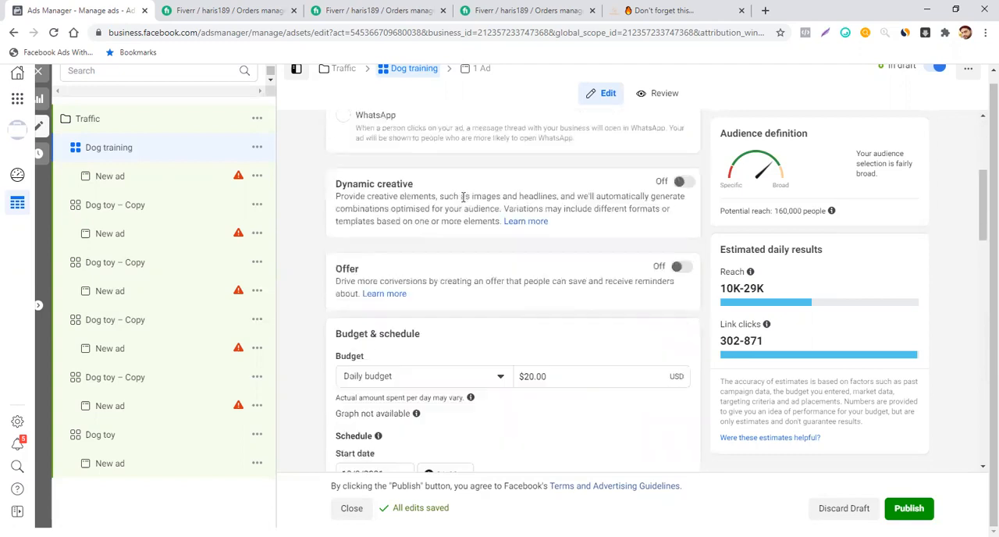
scroll(462, 201, "down", 2)
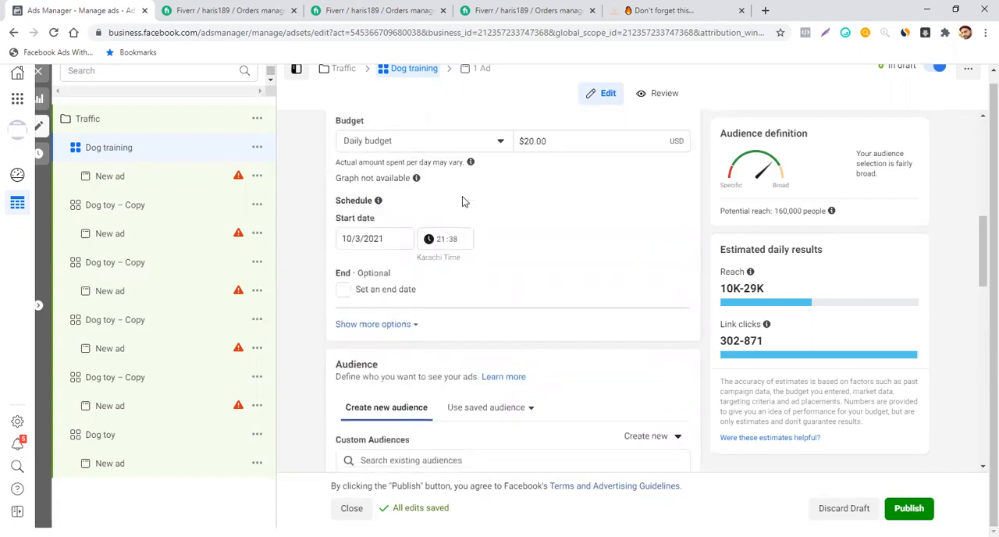
left_click(529, 137)
key("BackSpace")
type("1")
left_click(572, 174)
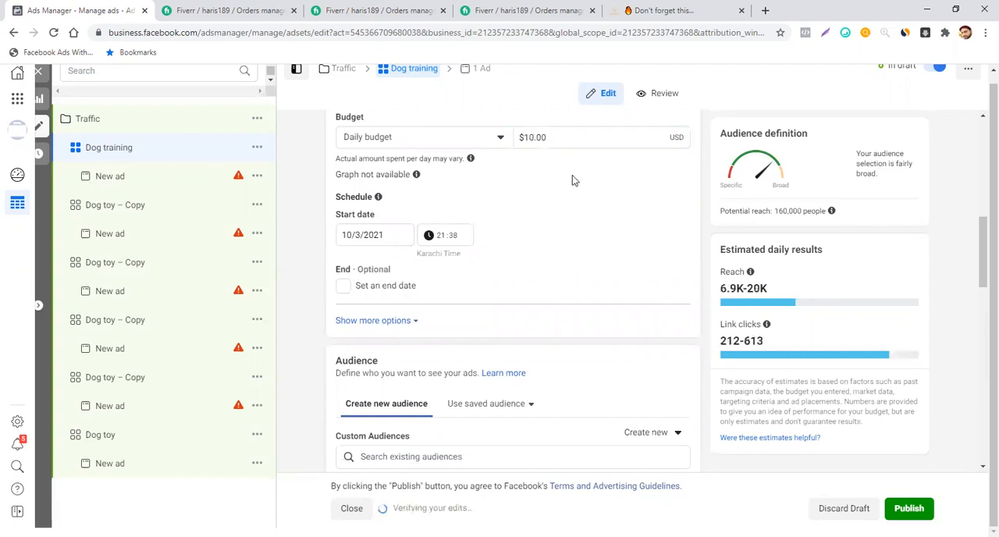
- In the second duplicated ad set, replace the Dog toy interest in detailed targeting with the suggested Dog food interest
left_click(136, 206)
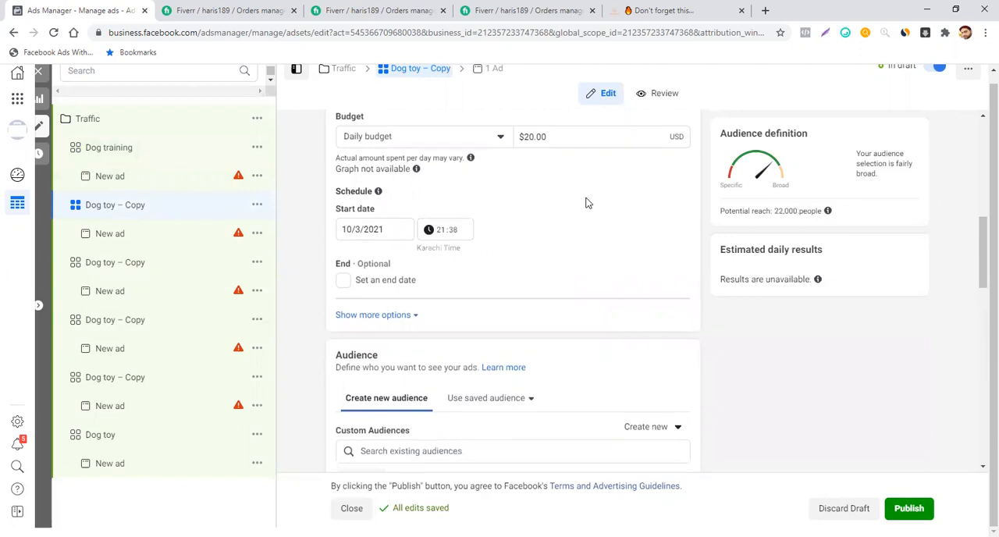
scroll(587, 201, "down", 4)
scroll(587, 201, "down", 3)
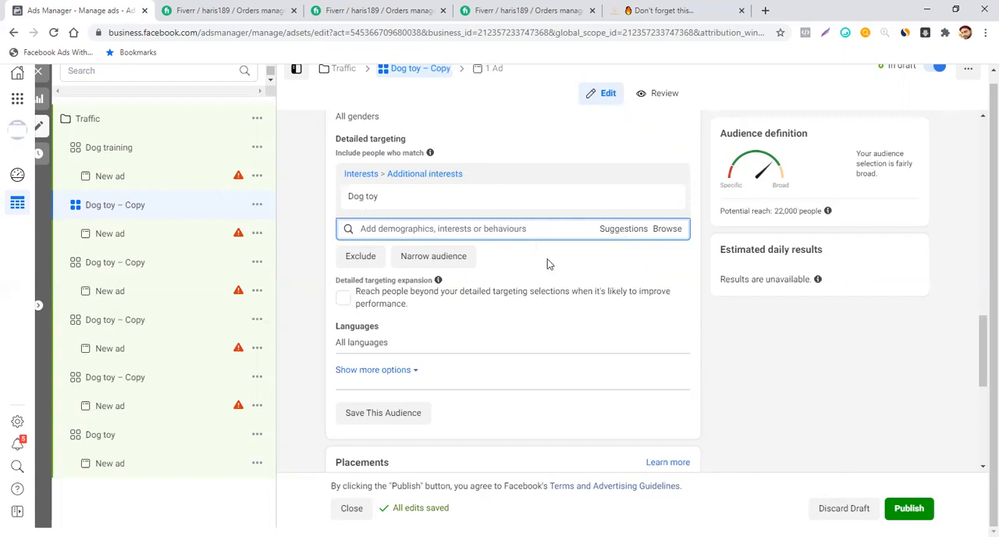
scroll(541, 256, "up", 2)
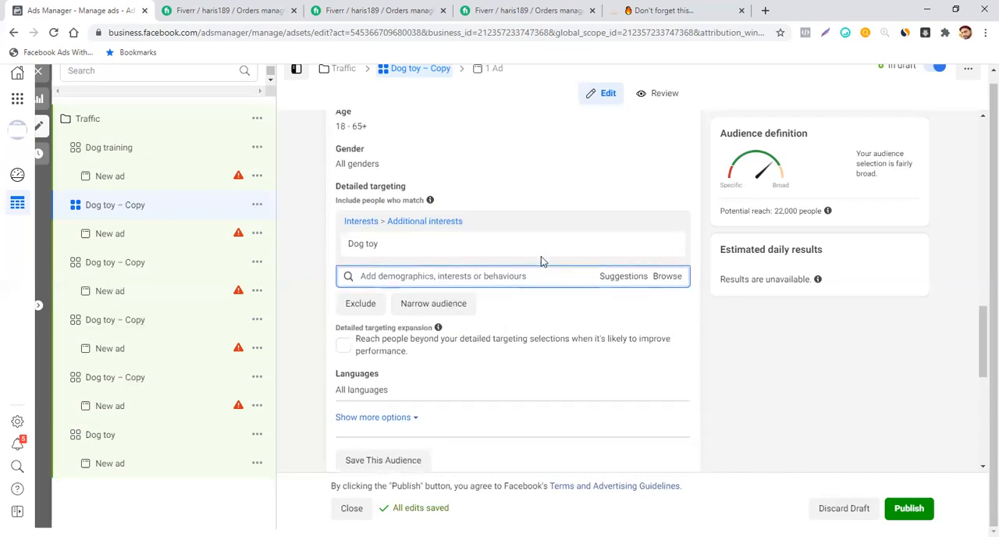
scroll(541, 256, "down", 2)
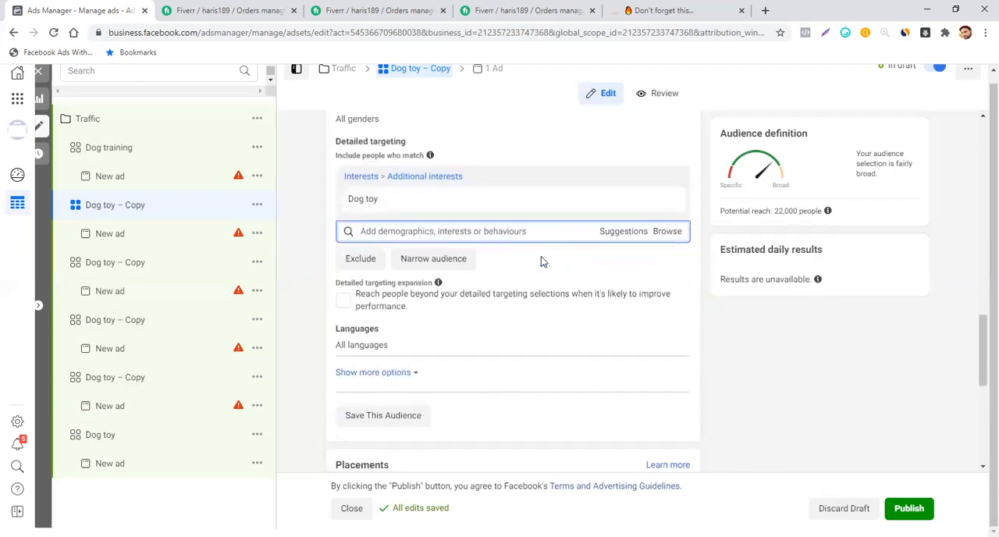
left_click(610, 234)
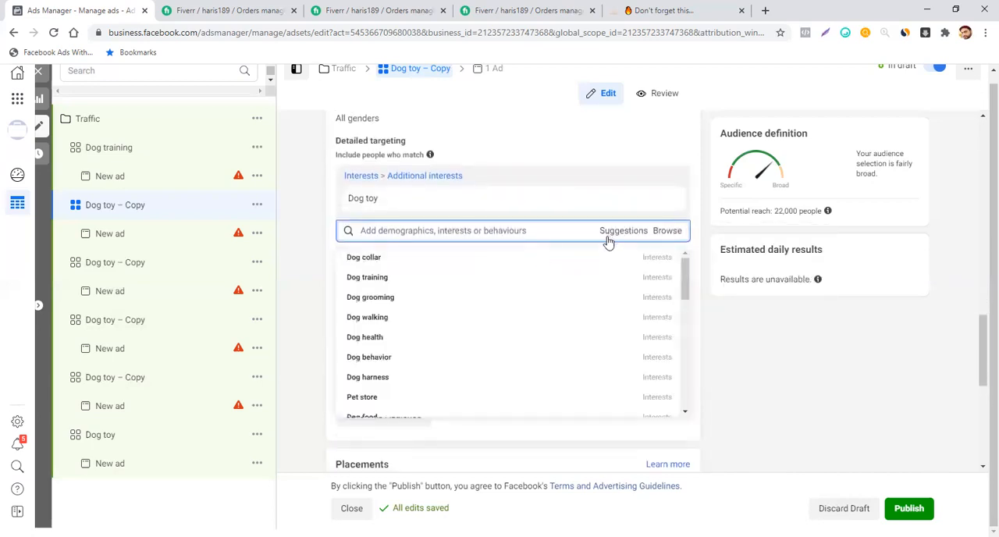
scroll(551, 319, "down", 1)
scroll(551, 318, "down", 2)
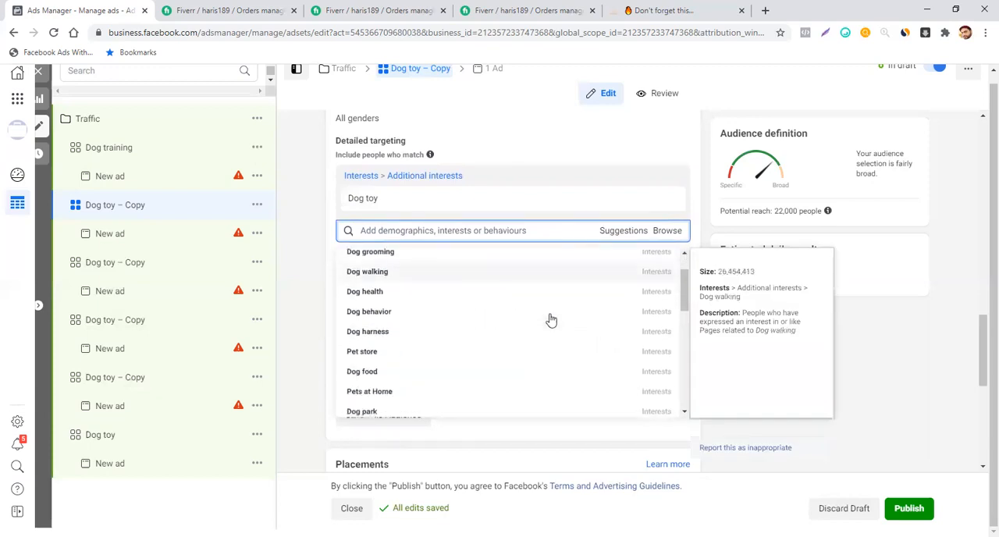
left_click(477, 374)
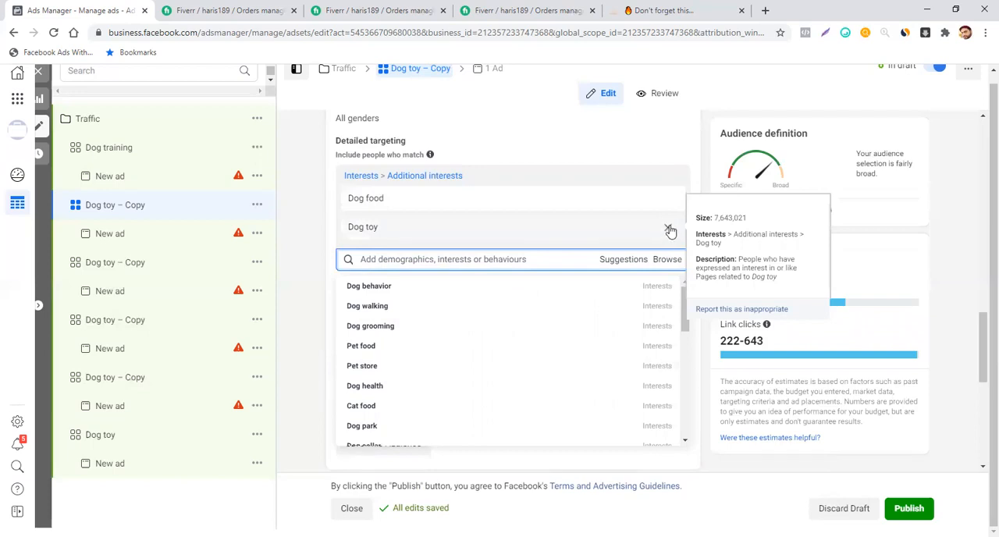
left_click(668, 230)
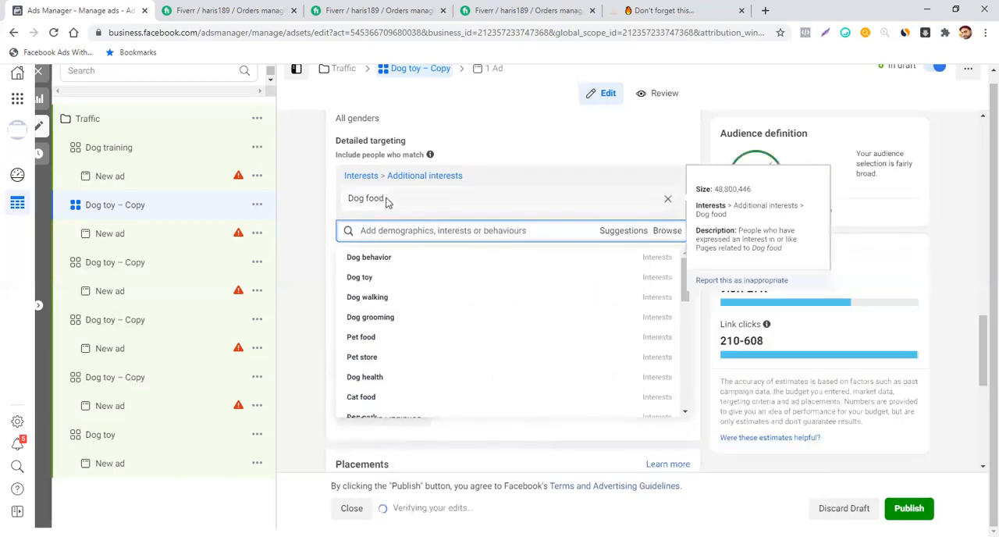
- Rename the second duplicated ad set as Dog food, matching its targeted interest
left_click_drag(388, 202, 337, 204)
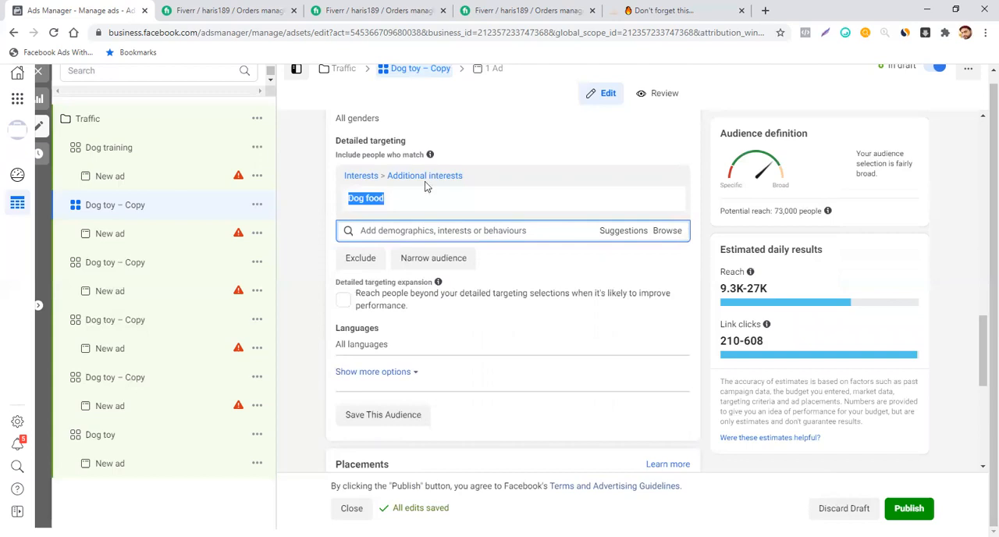
scroll(577, 164, "up", 15)
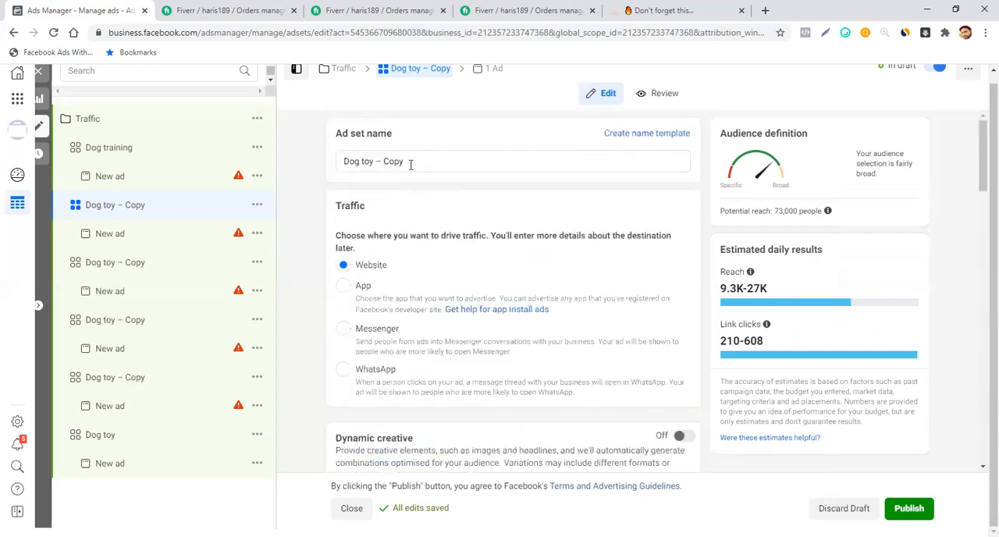
left_click_drag(410, 164, 328, 170)
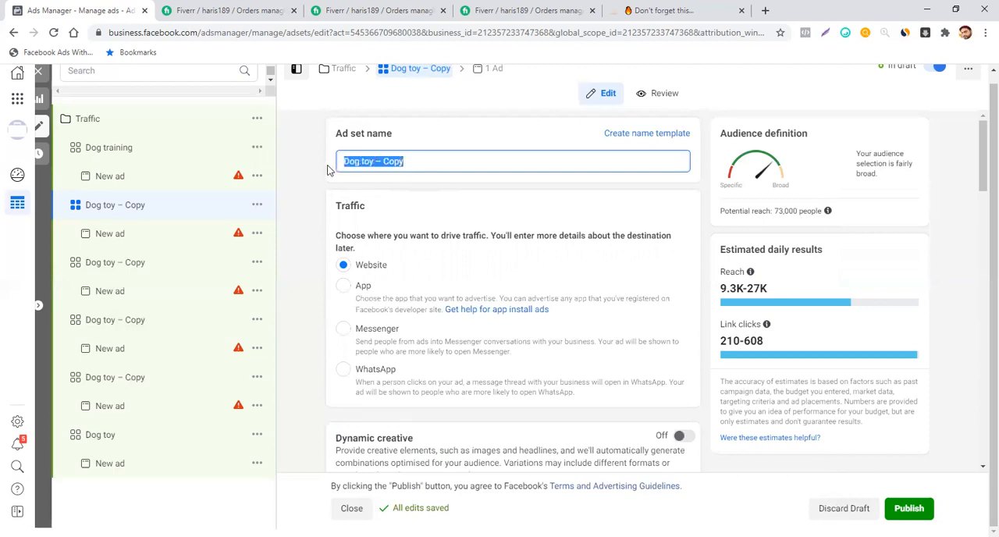
type("Dog food")
left_click(473, 195)
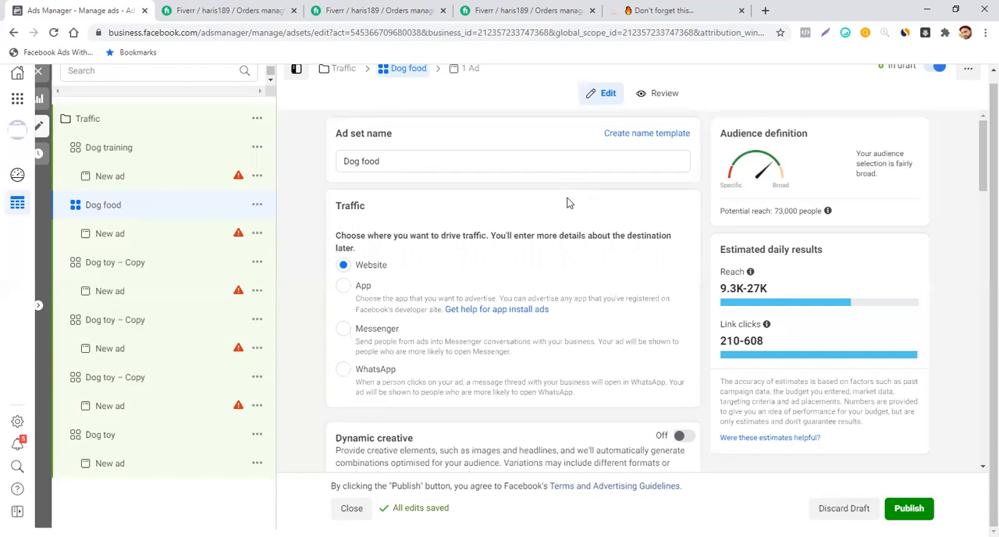
- Set the daily budget of the Dog food ad set to $10.00
scroll(567, 203, "down", 10)
scroll(567, 203, "up", 5)
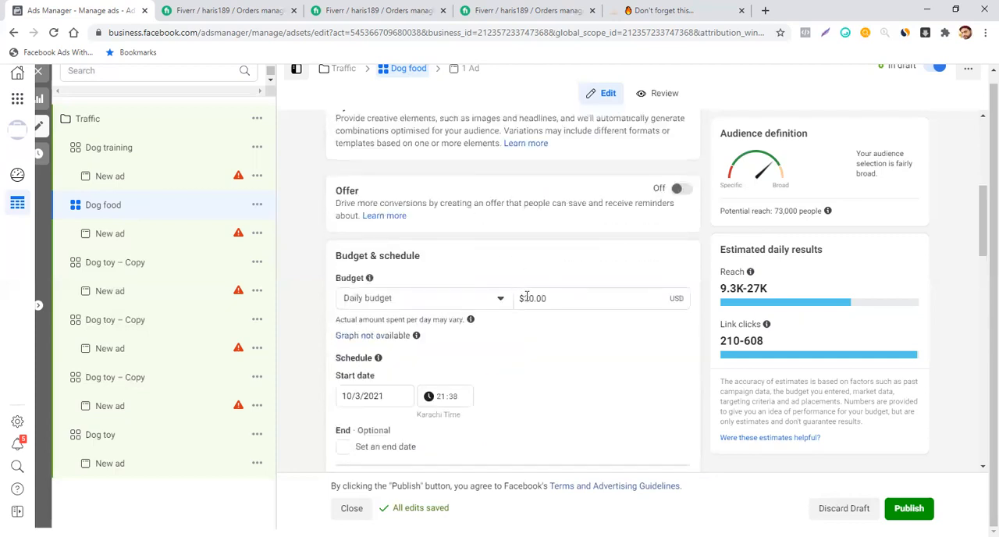
left_click(530, 300)
key("BackSpace")
type("1")
left_click(572, 357)
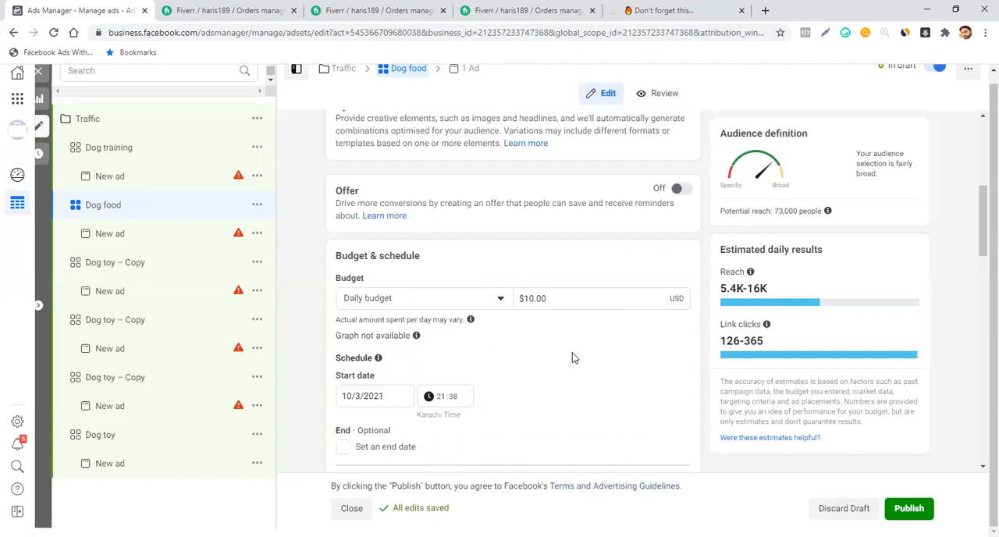
scroll(572, 358, "down", 3)
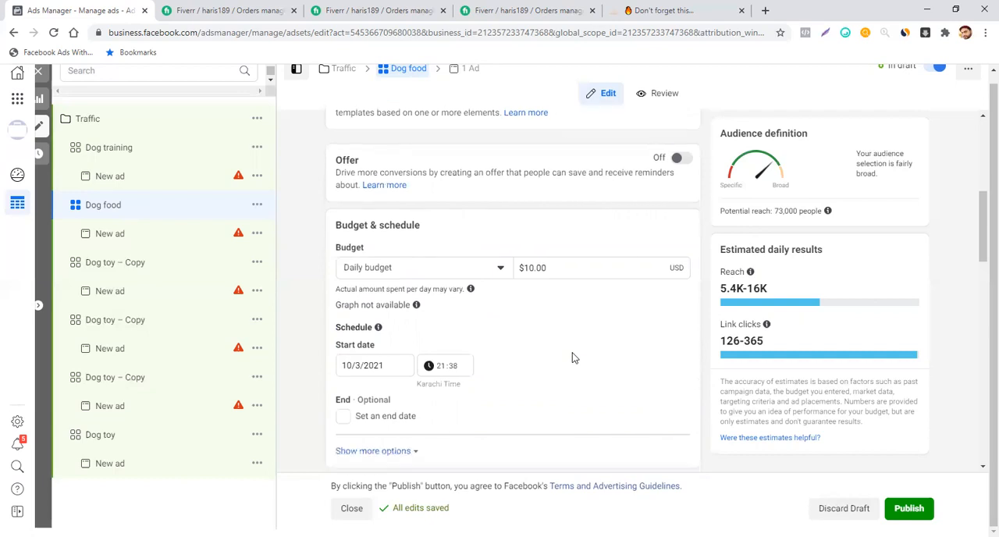
- In the third duplicated ad set, replace the Dog toy interest in detailed targeting with the suggested Dog behavior interest
left_click(136, 268)
scroll(620, 351, "down", 3)
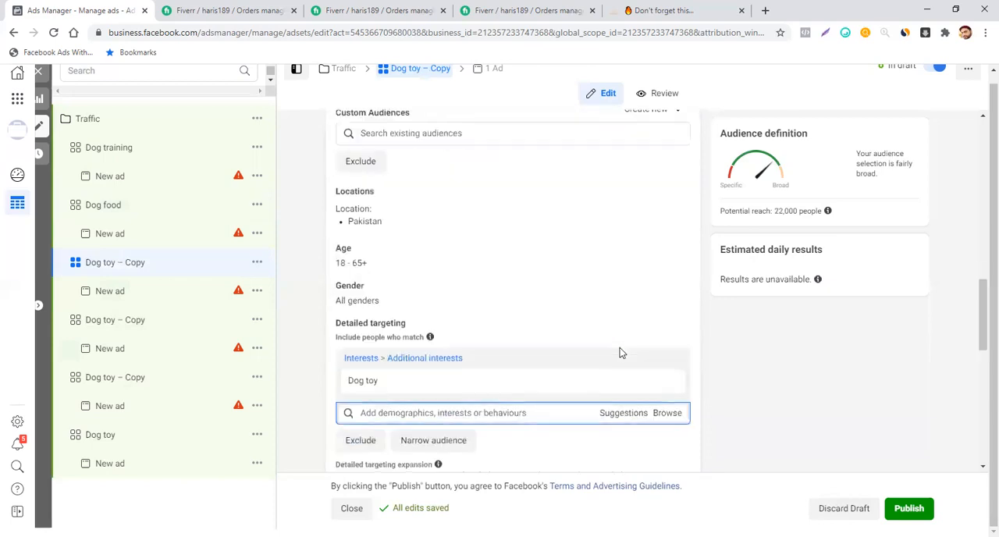
scroll(620, 353, "down", 3)
left_click(612, 176)
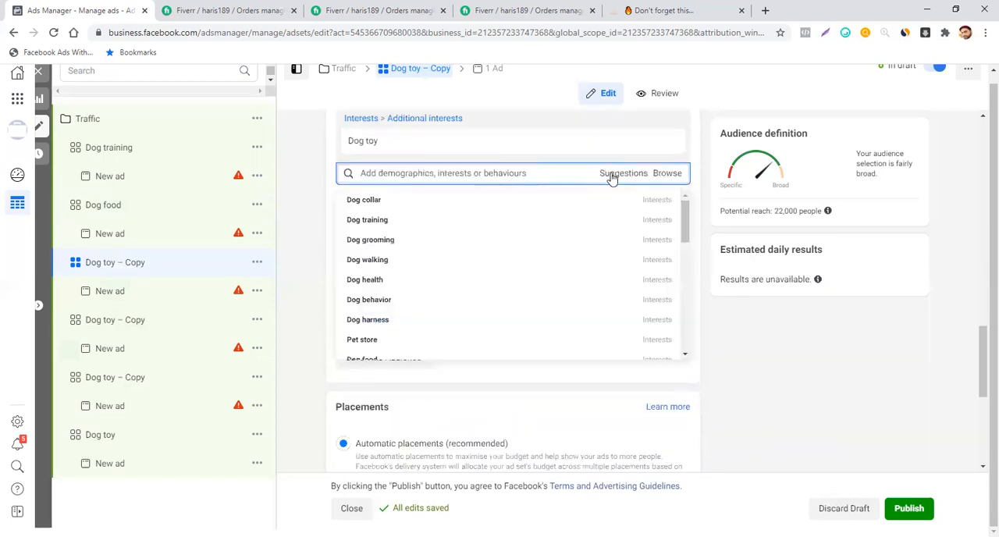
left_click(465, 308)
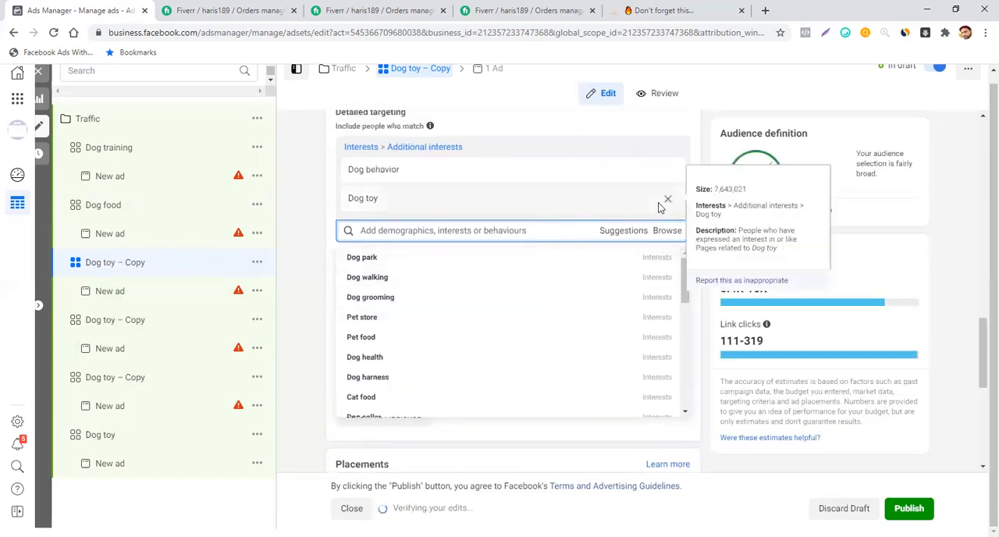
left_click(669, 201)
- Copy the name of the targeted interest and rename the third duplicated ad set as Dog behavior
mouse_move(404, 171)
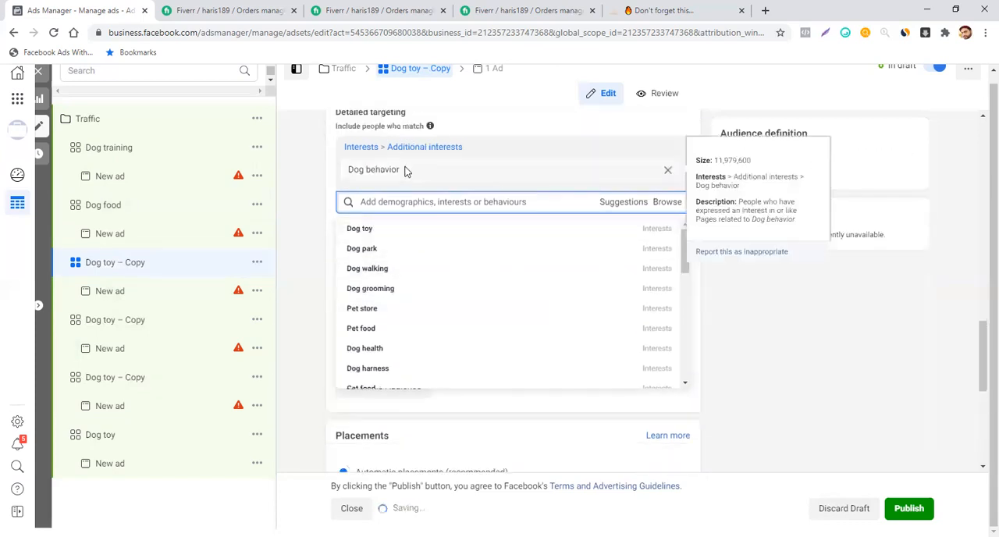
left_click_drag(402, 172, 351, 182)
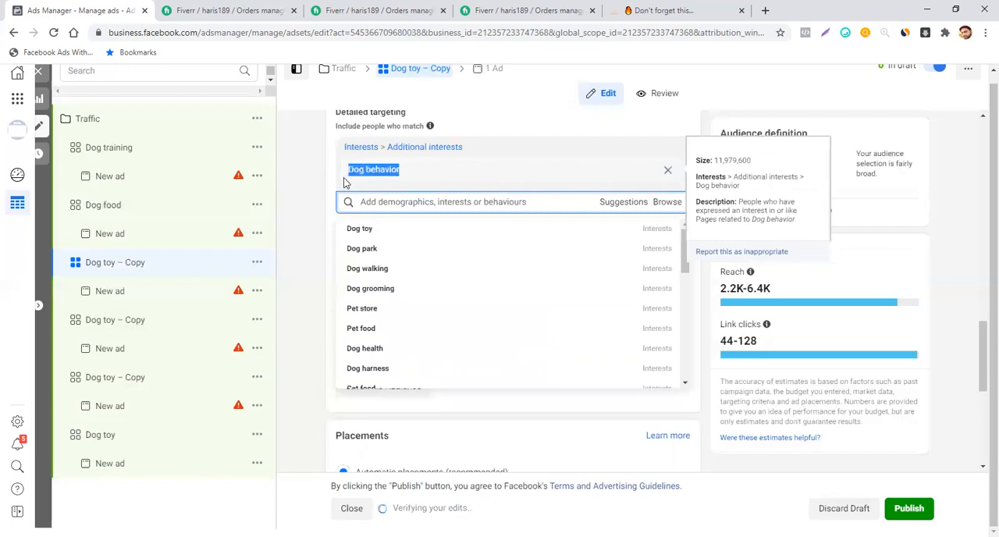
scroll(436, 183, "up", 10)
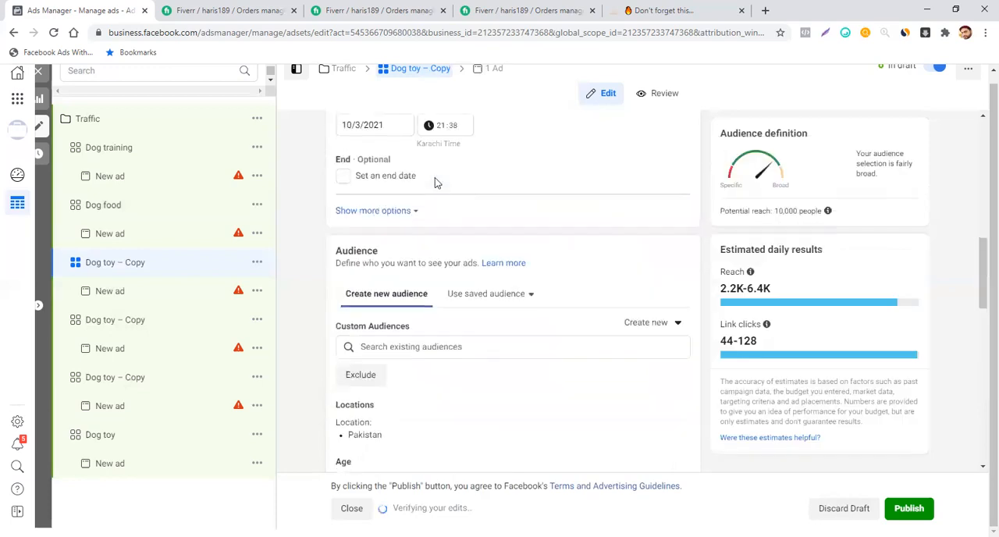
scroll(434, 180, "up", 3)
left_click(413, 163)
key("ctrl+a")
key("ctrl+v")
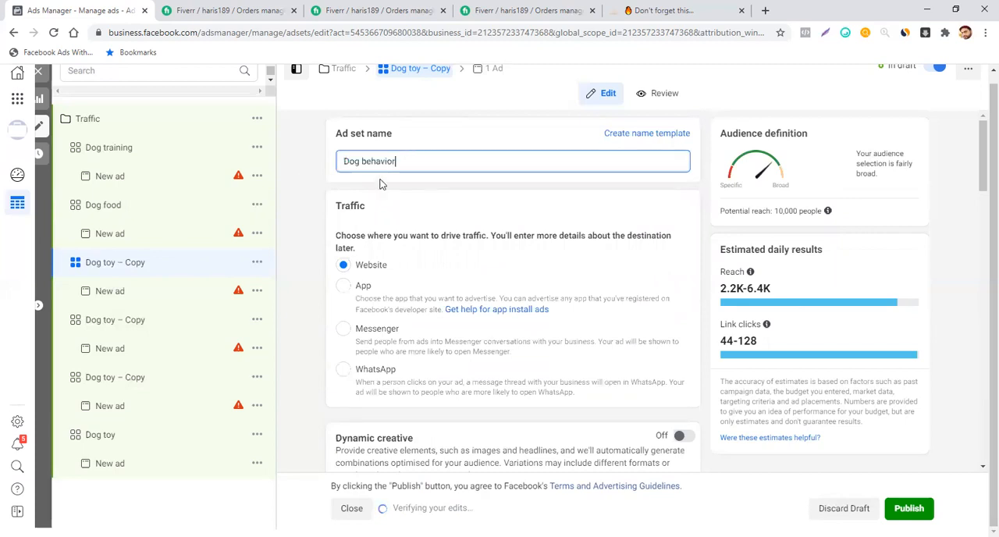
left_click(445, 185)
scroll(510, 275, "down", 2)
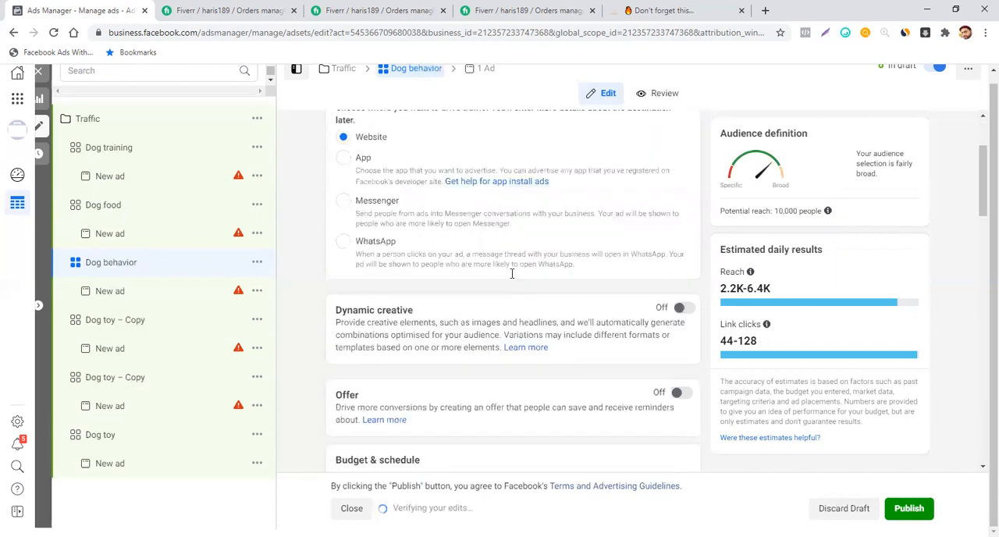
- In the fourth duplicated ad set, replace the Dog toy interest in detailed targeting with the suggested Dog health interest
left_click(86, 321)
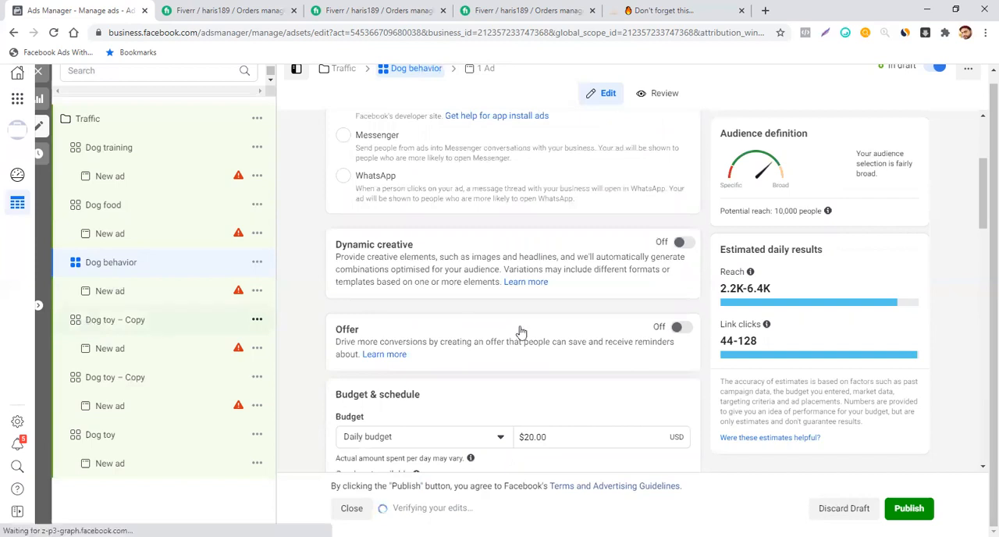
scroll(522, 326, "down", 7)
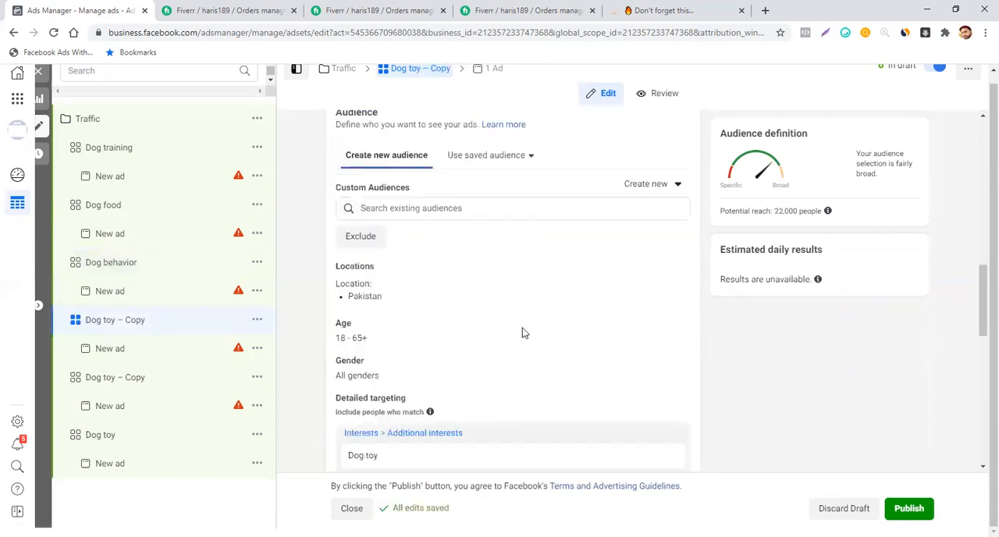
scroll(522, 326, "down", 3)
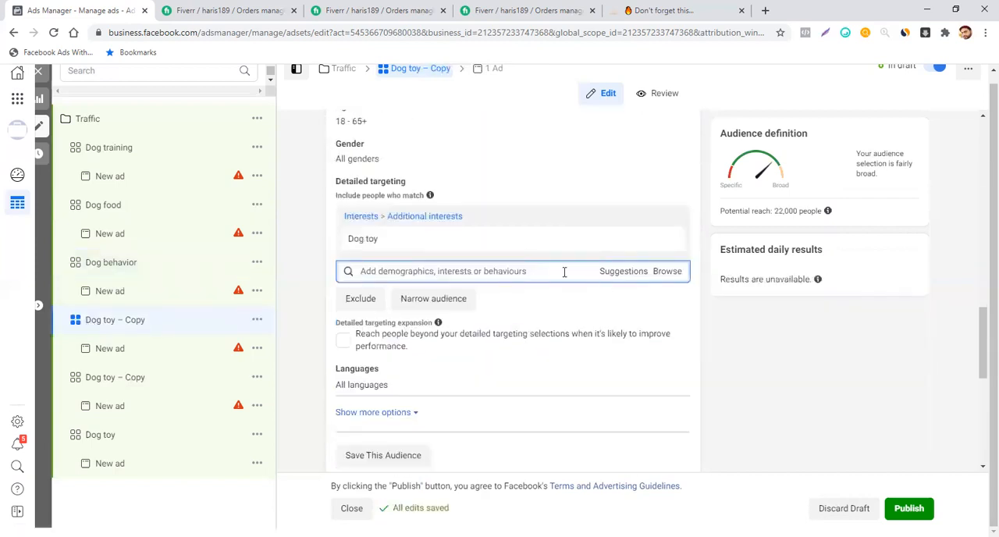
left_click(622, 273)
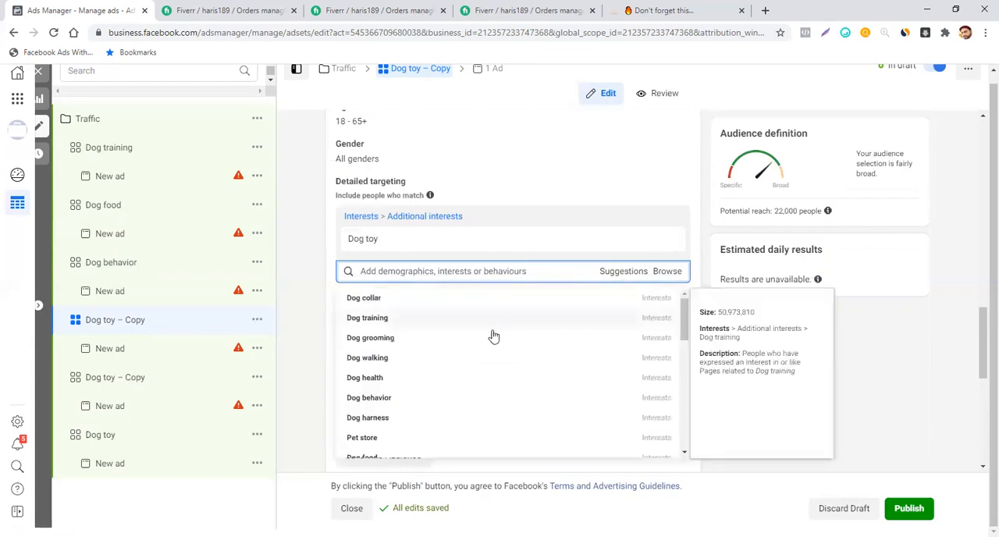
left_click(464, 380)
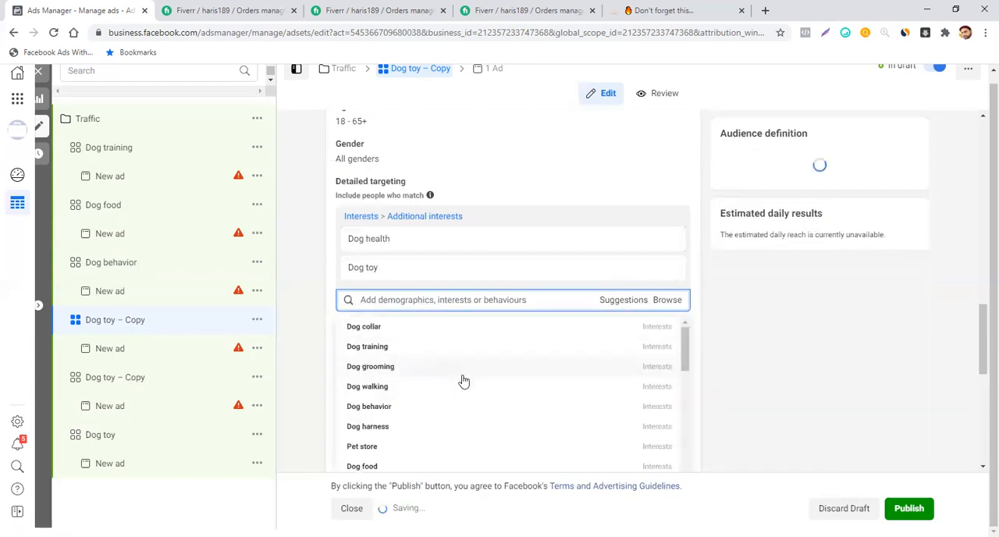
left_click(668, 268)
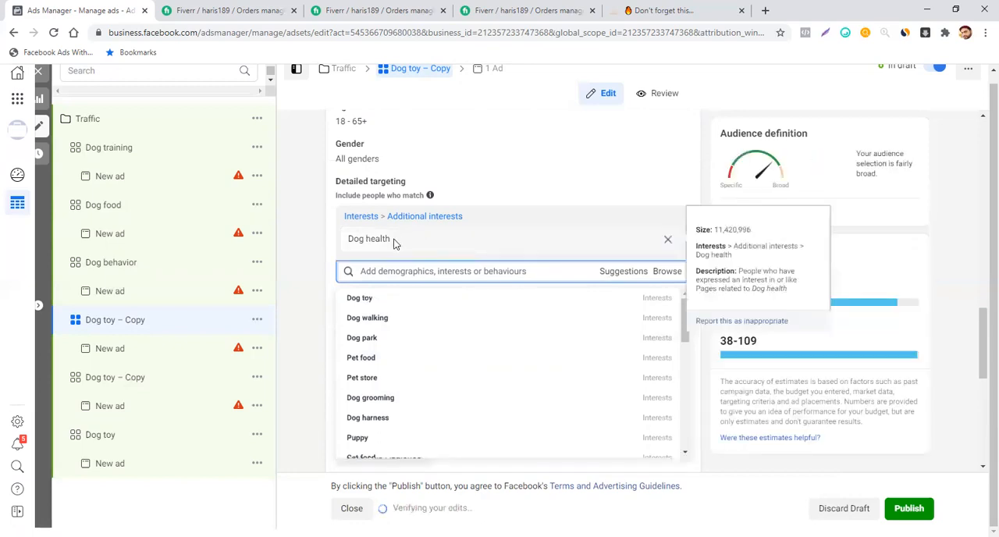
- Copy the name of the targeted interest and rename the fourth duplicated ad set as Dog health
left_click_drag(392, 240, 316, 232)
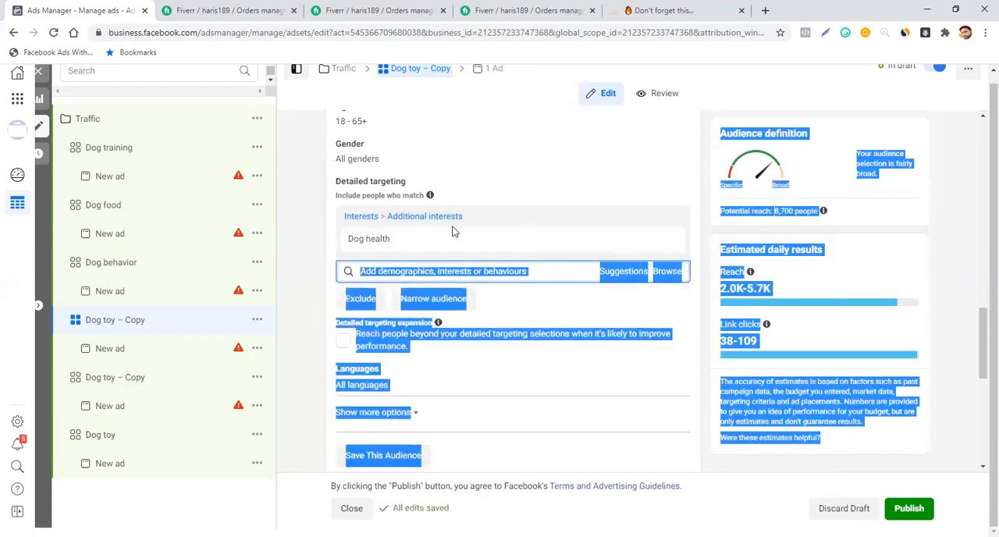
left_click(376, 242)
mouse_move(388, 242)
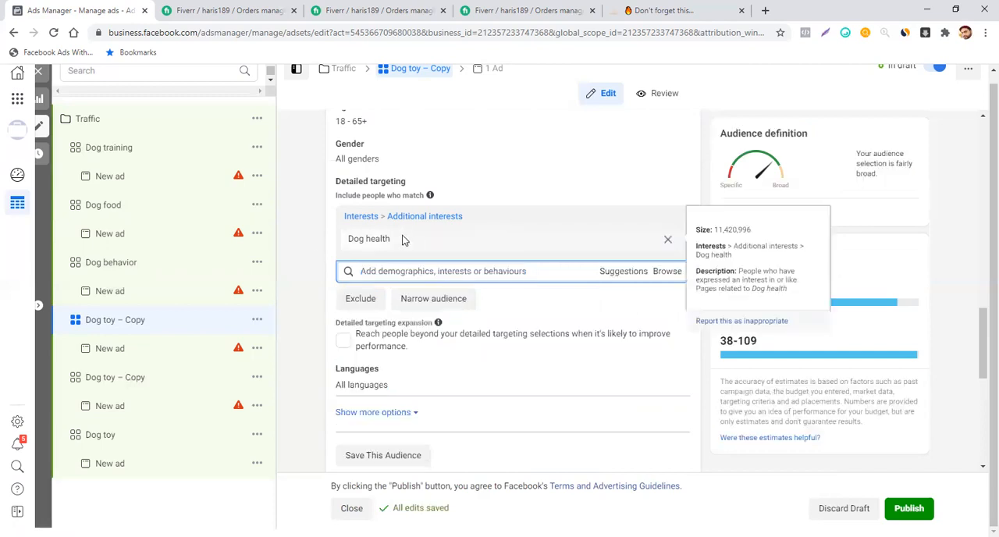
left_click_drag(392, 242, 345, 244)
scroll(475, 231, "up", 10)
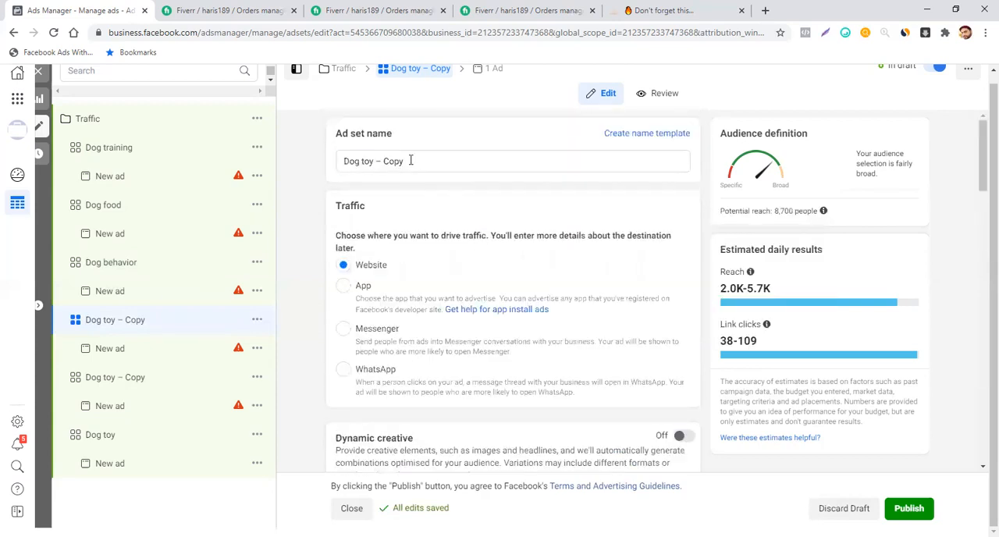
triple_click(410, 160)
key("ctrl+v")
left_click(293, 207)
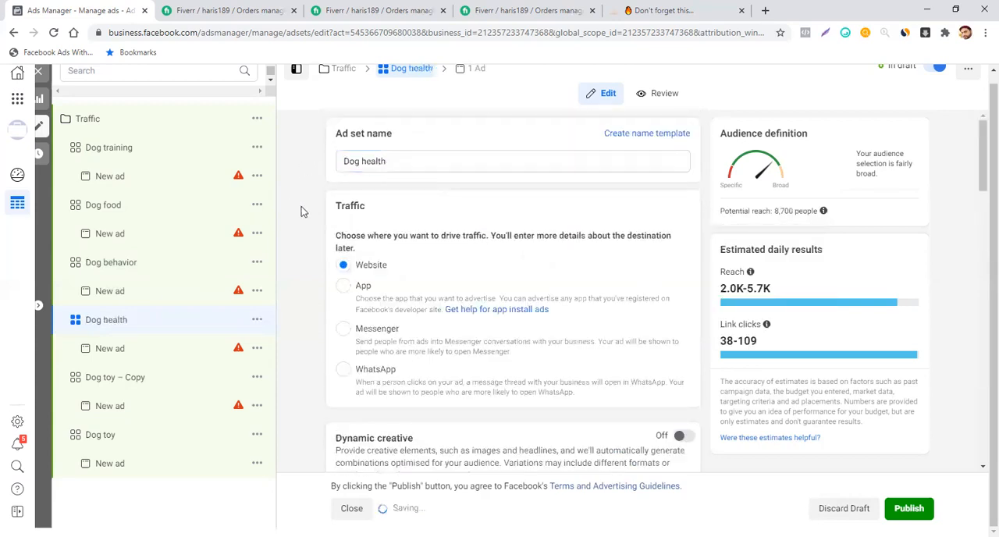
- In the last duplicated ad set, replace the Dog toy interest in detailed targeting with the suggested Pet store interest
left_click(156, 381)
scroll(479, 304, "down", 8)
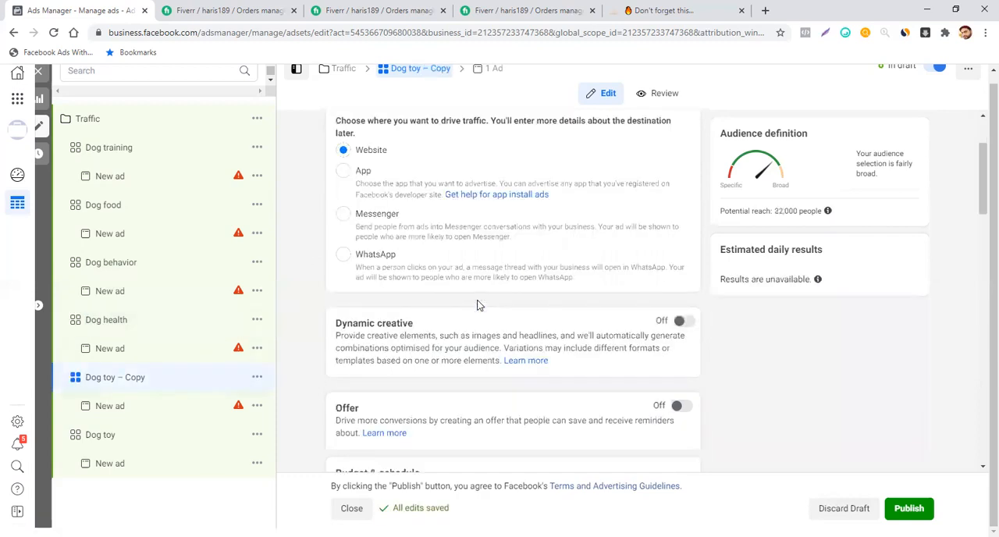
scroll(479, 305, "down", 5)
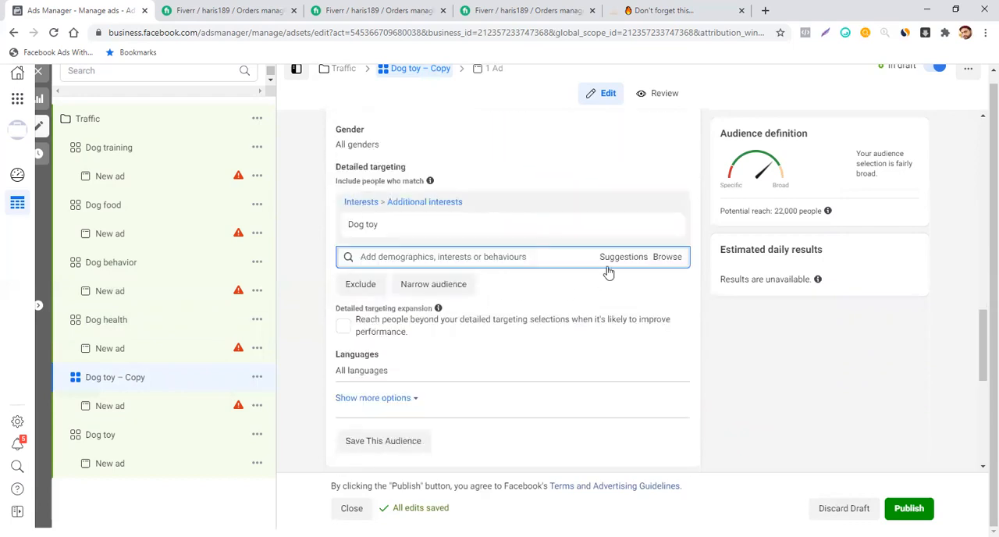
left_click(610, 263)
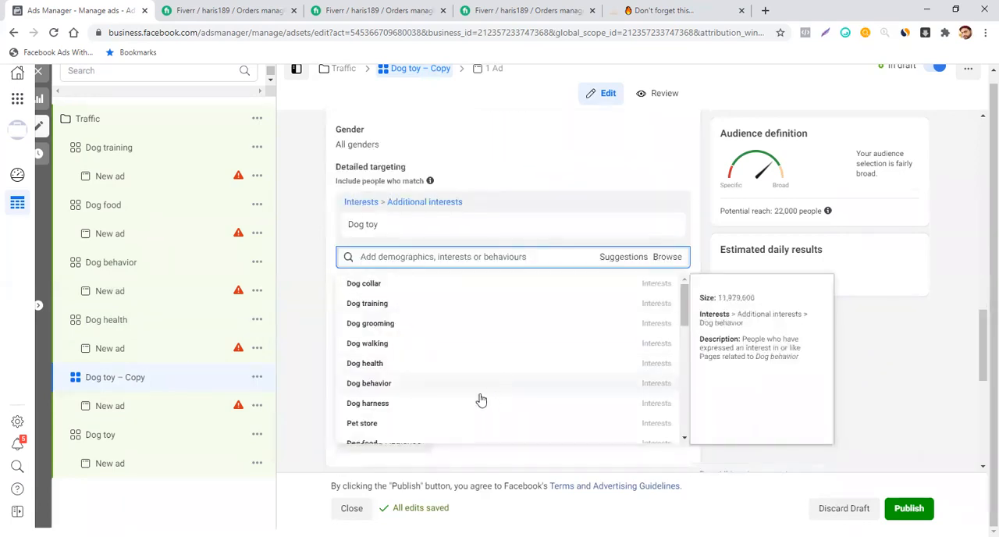
left_click(436, 422)
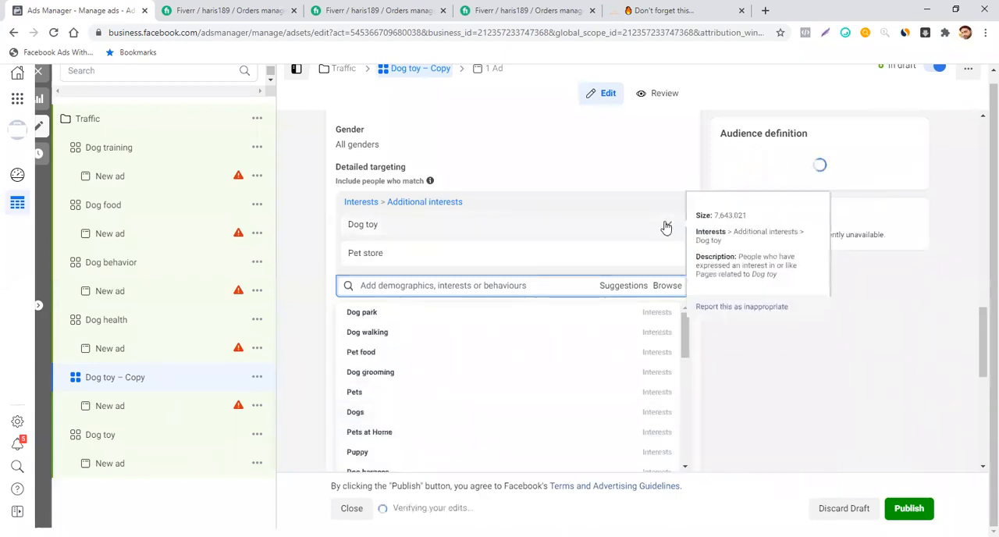
left_click(666, 226)
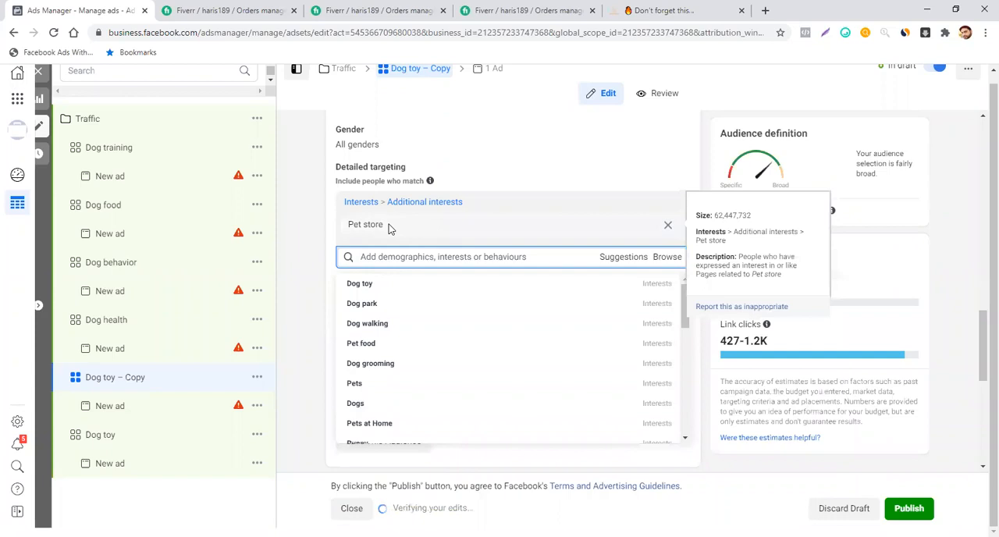
- Copy the name of the targeted interest and rename the last duplicated ad set as Pet store
left_click_drag(385, 226, 341, 231)
key("ctrl+c")
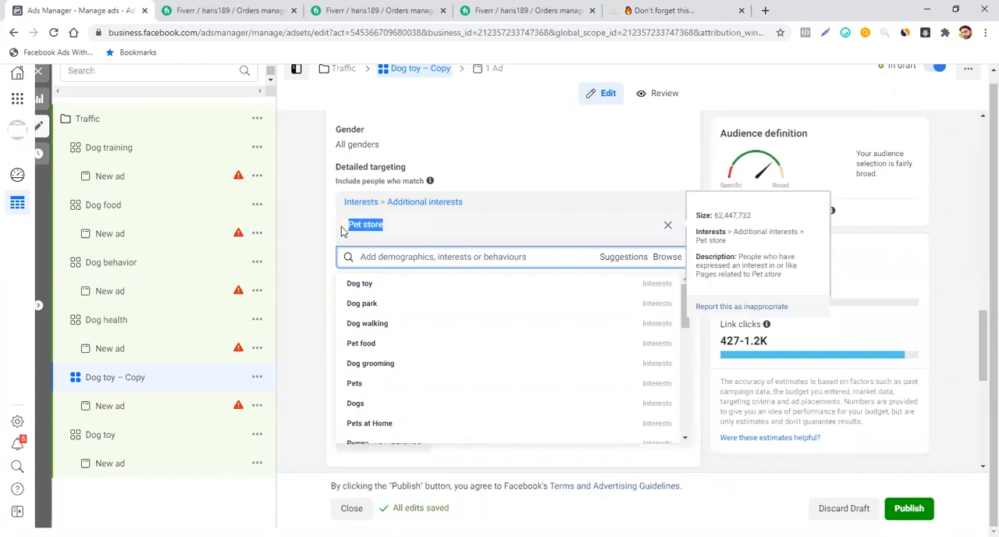
scroll(526, 226, "up", 15)
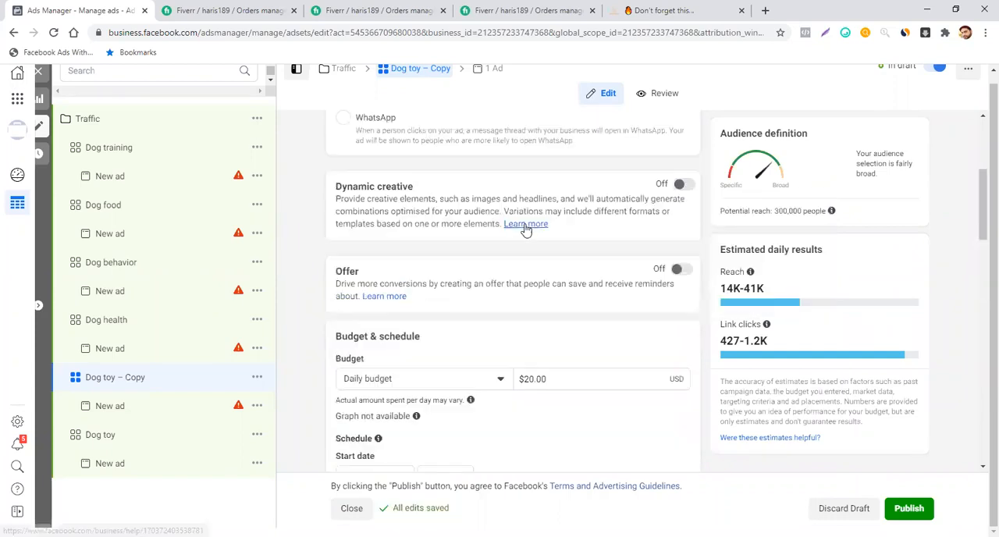
left_click_drag(438, 164, 305, 174)
key("ctrl+v")
left_click(297, 208)
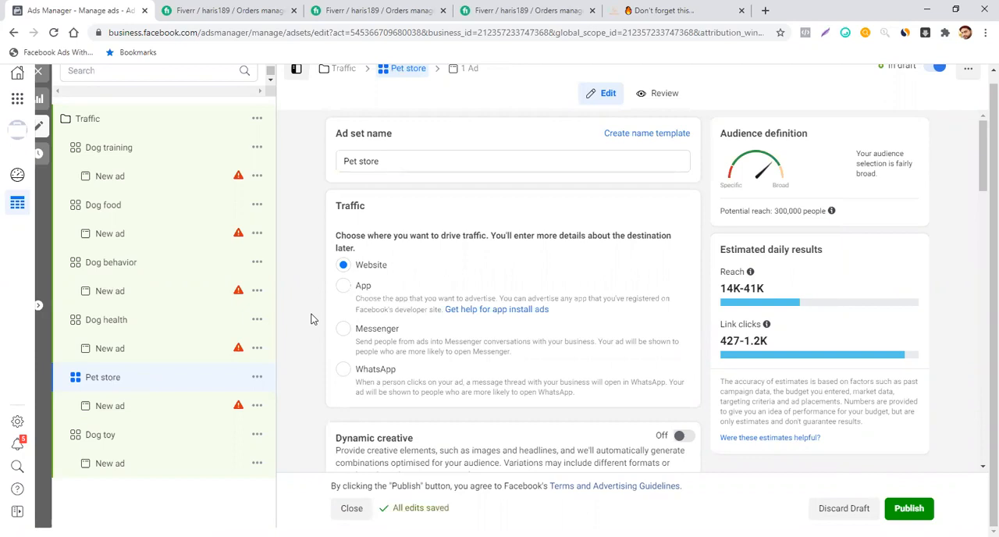
- Open the new ad in the Dog training ad set for editing
left_click(185, 182)
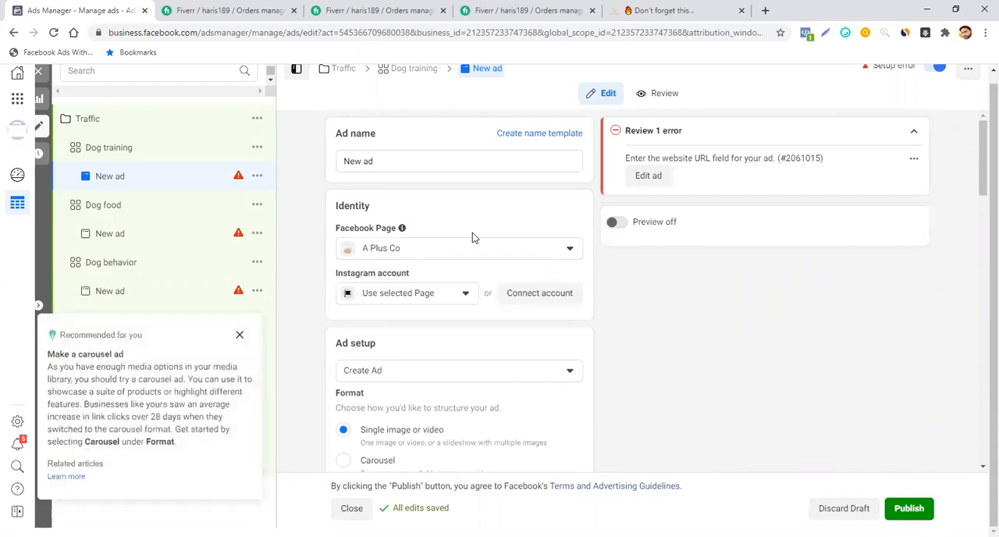
scroll(473, 232, "down", 2)
- Search Google for "dogs image" in a new browser tab
left_click(765, 11)
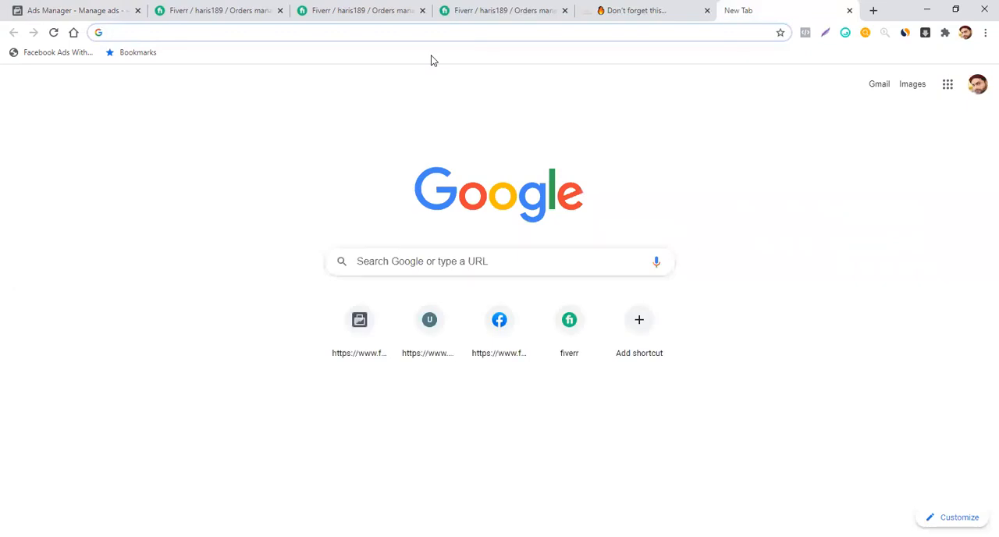
type("dogs")
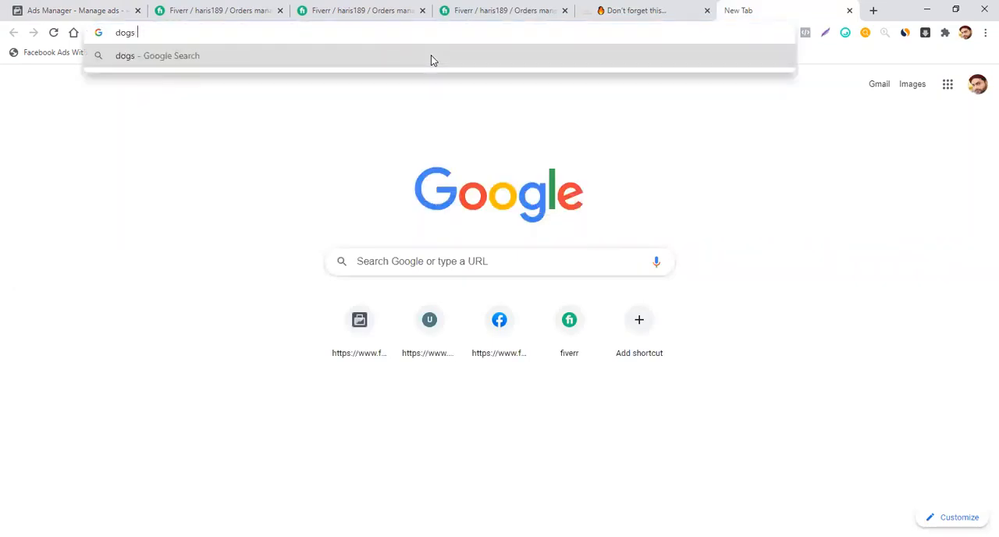
type(" i.afe")
key("BackSpace")
key("BackSpace")
key("BackSpace")
key("BackSpace")
key("BackSpace")
type("ims")
key("BackSpace")
type("age")
key("BackSpace")
key("BackSpace")
key("BackSpace")
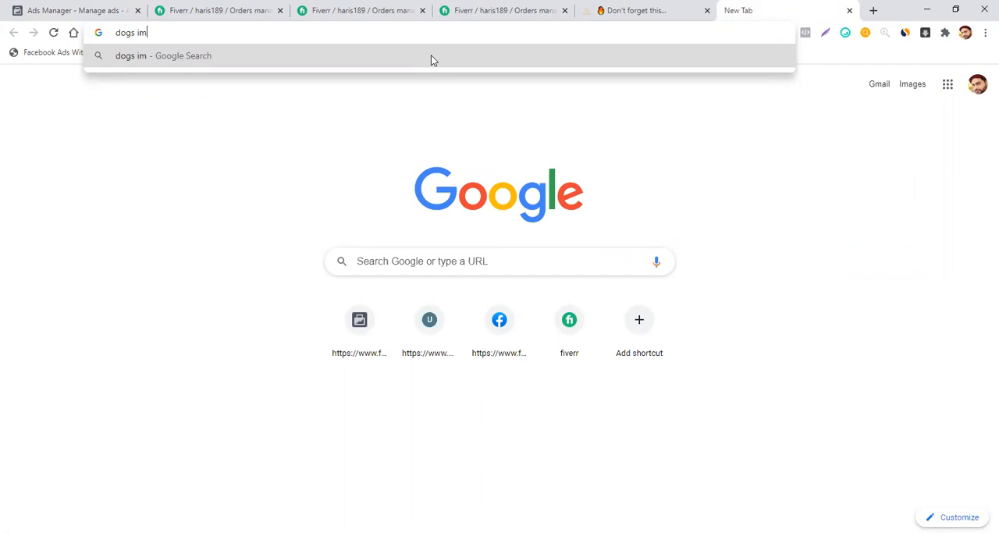
type("age")
key("Return")
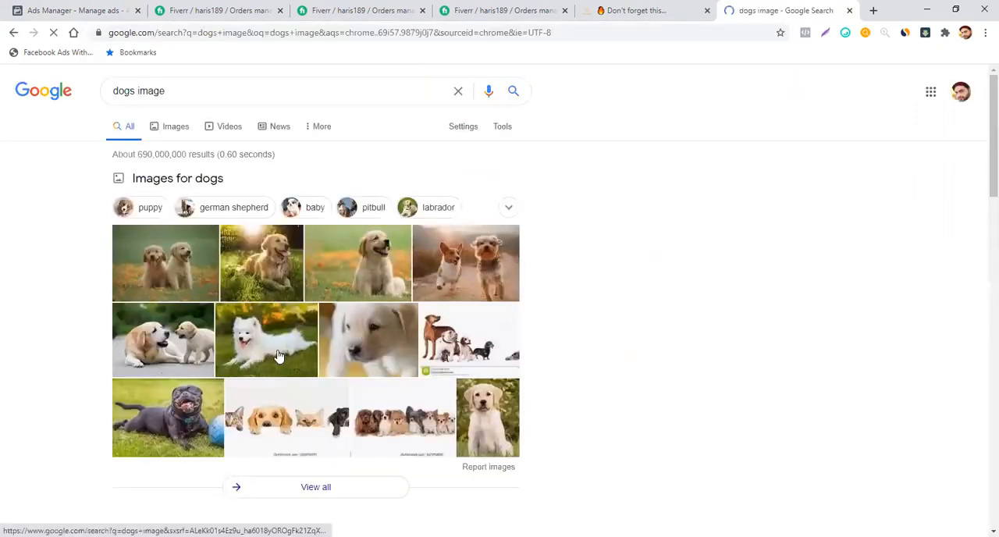
- Open the golden retriever picture from the image results and save it as a JPEG in the Downloads folder
left_click(248, 284)
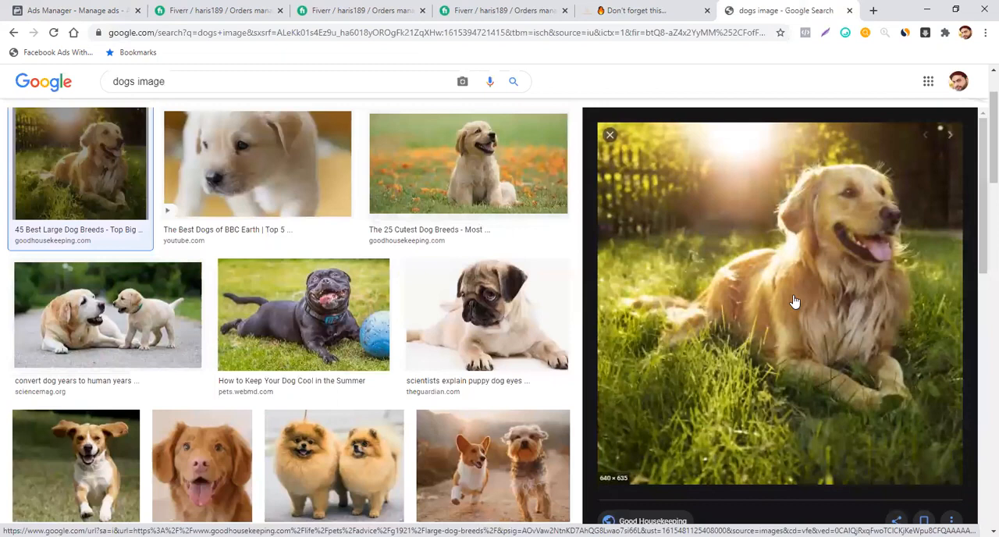
right_click(793, 294)
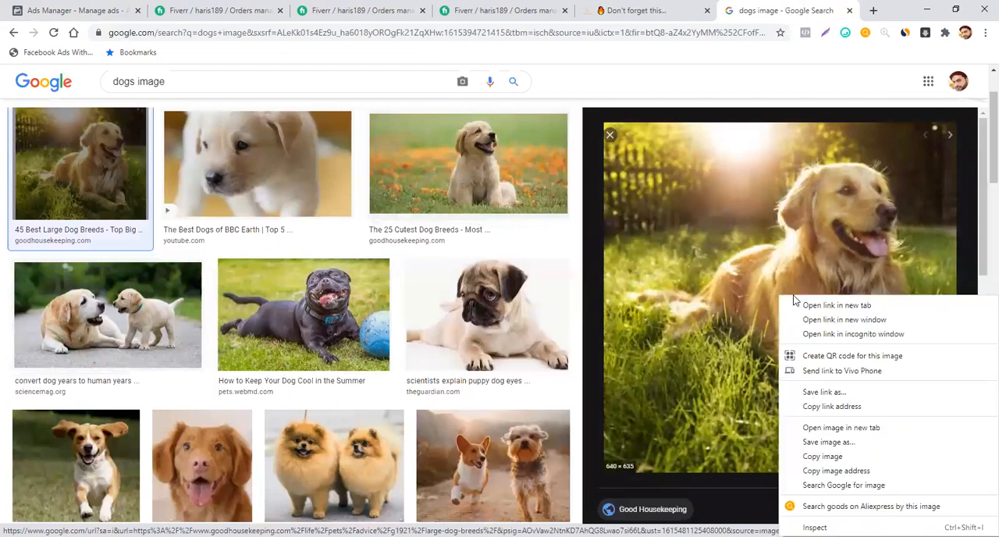
left_click(829, 442)
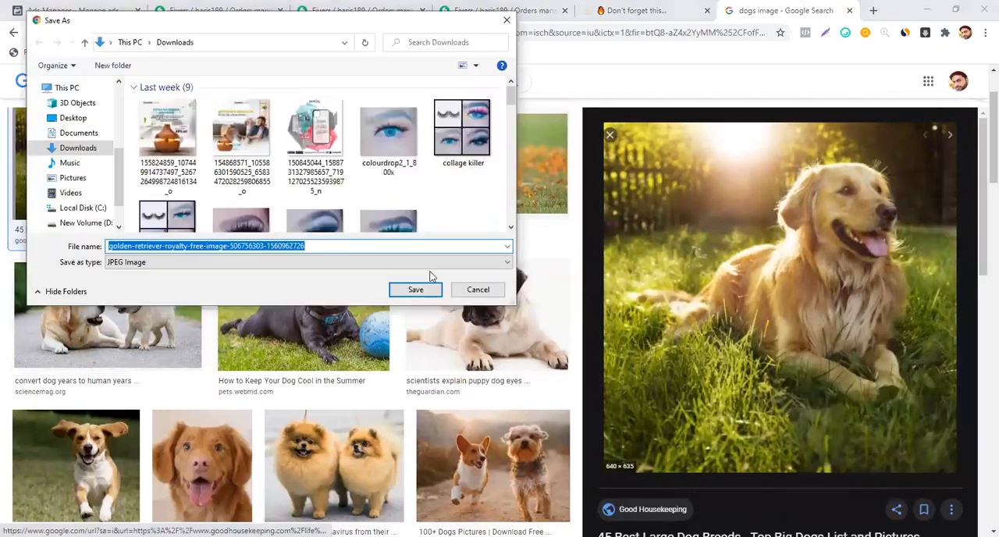
left_click(418, 292)
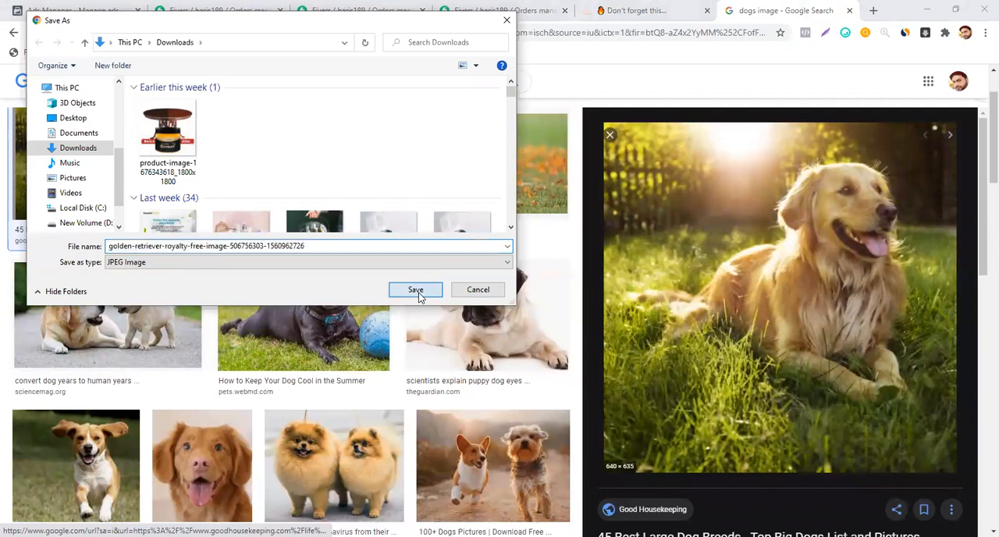
- Open the pug puppy picture from The Guardian in the image results and save it to the computer
left_click(470, 344)
right_click(763, 304)
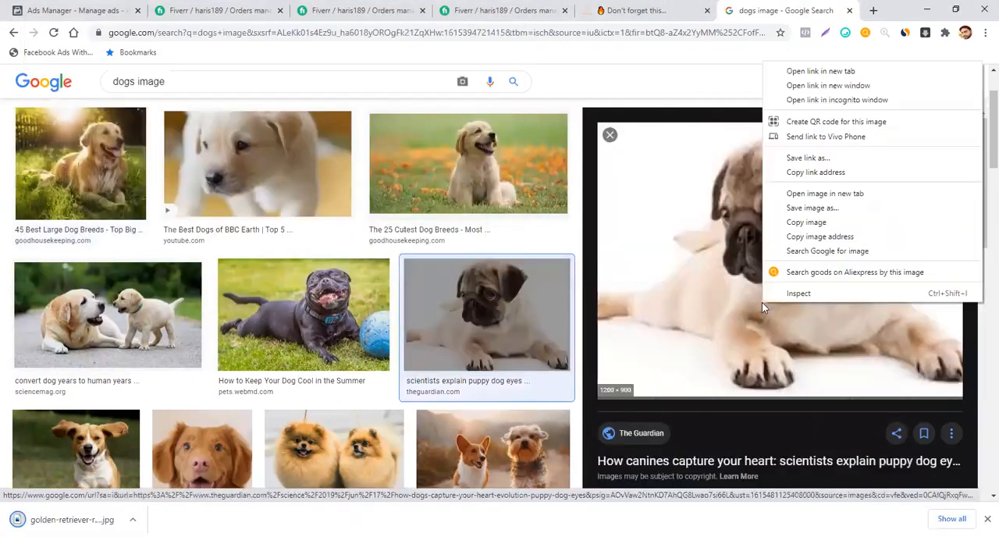
left_click(808, 207)
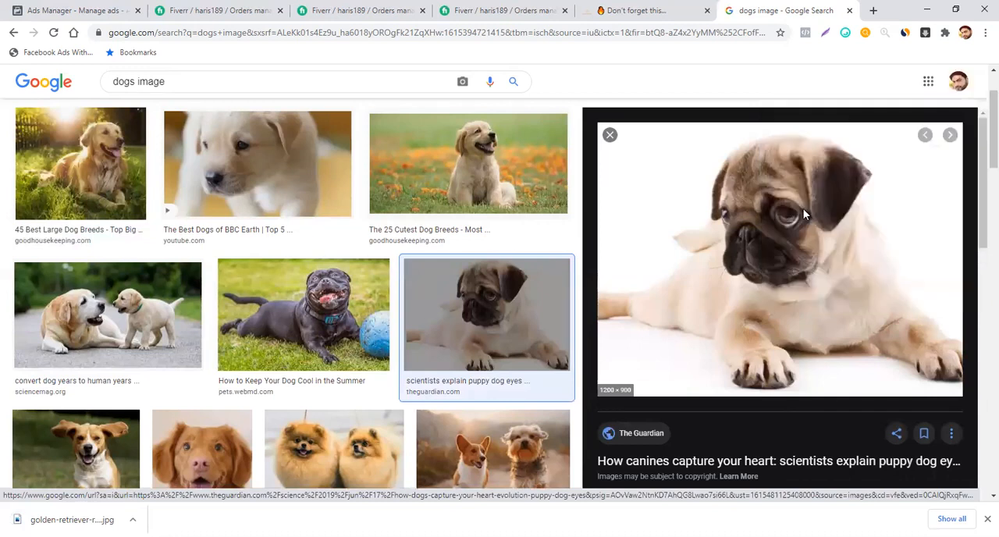
left_click(415, 289)
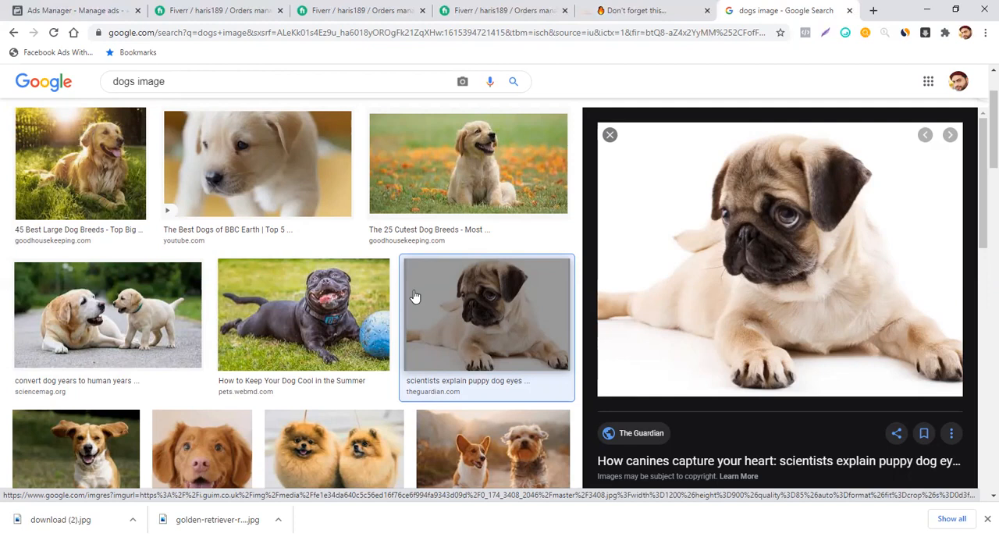
- Switch back to Ads Manager and open the image selection for the Dog training ad's media
left_click(64, 12)
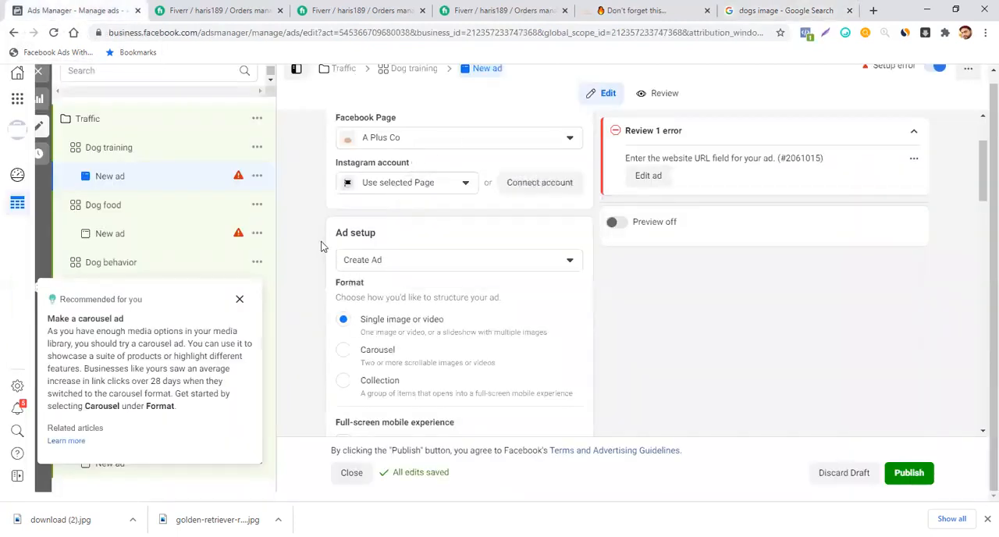
scroll(513, 234, "down", 1)
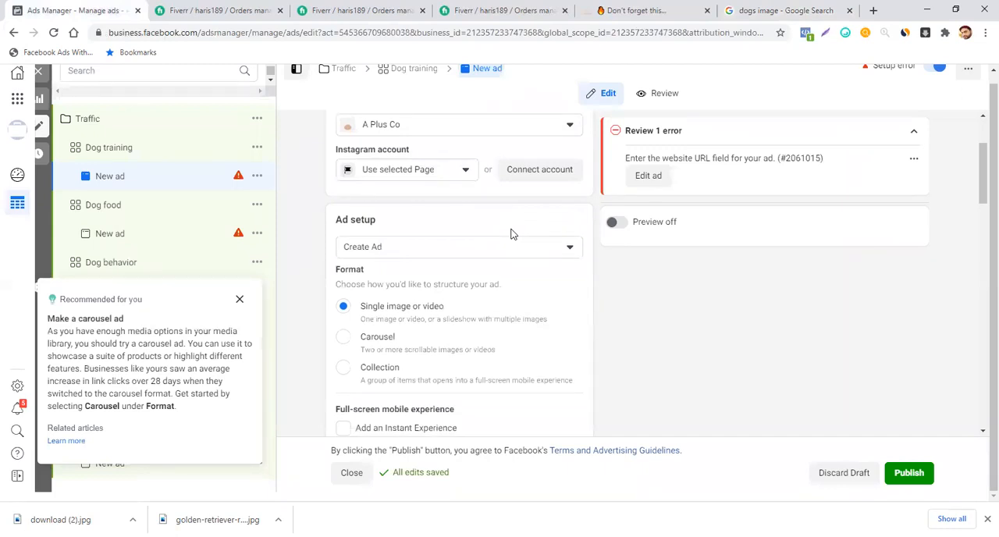
scroll(513, 235, "down", 3)
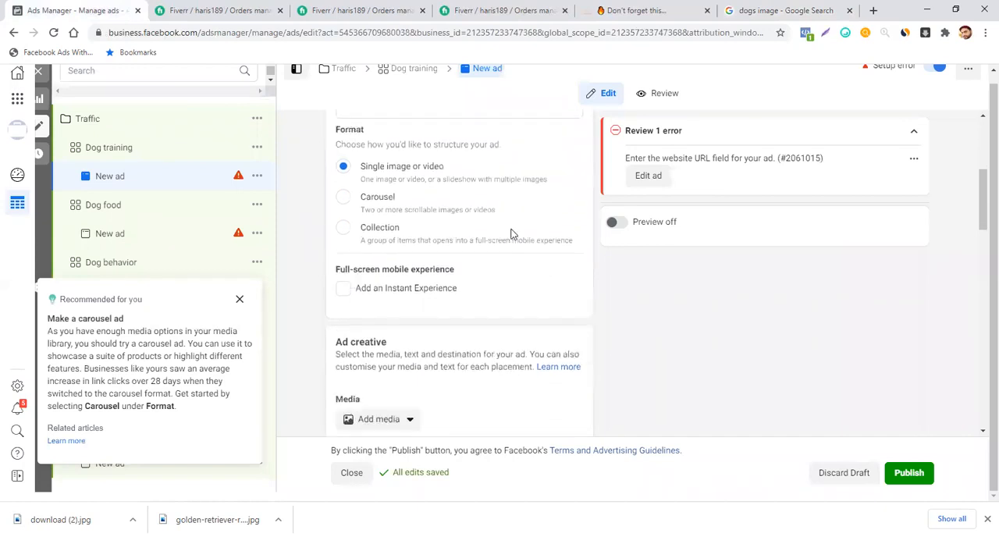
scroll(512, 234, "down", 4)
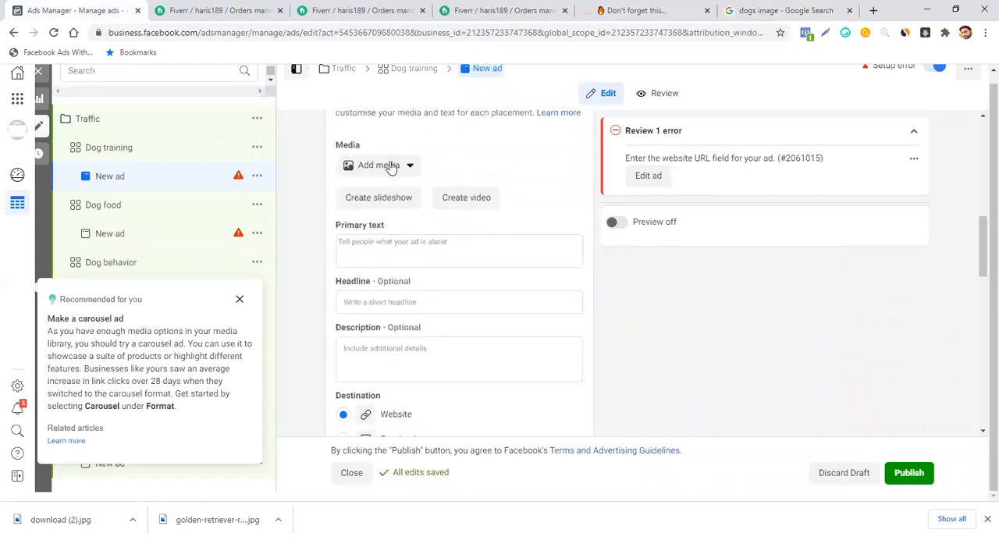
left_click(386, 165)
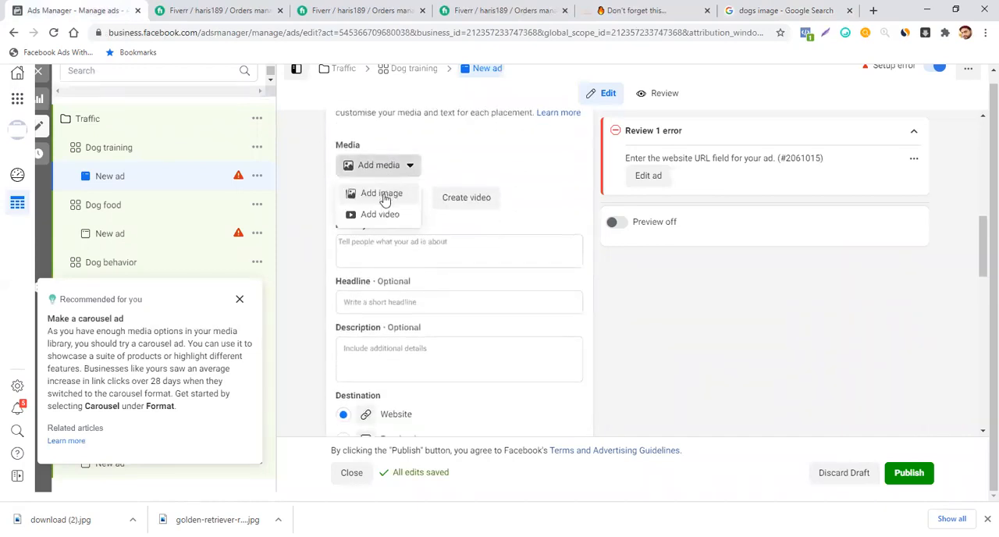
left_click(382, 195)
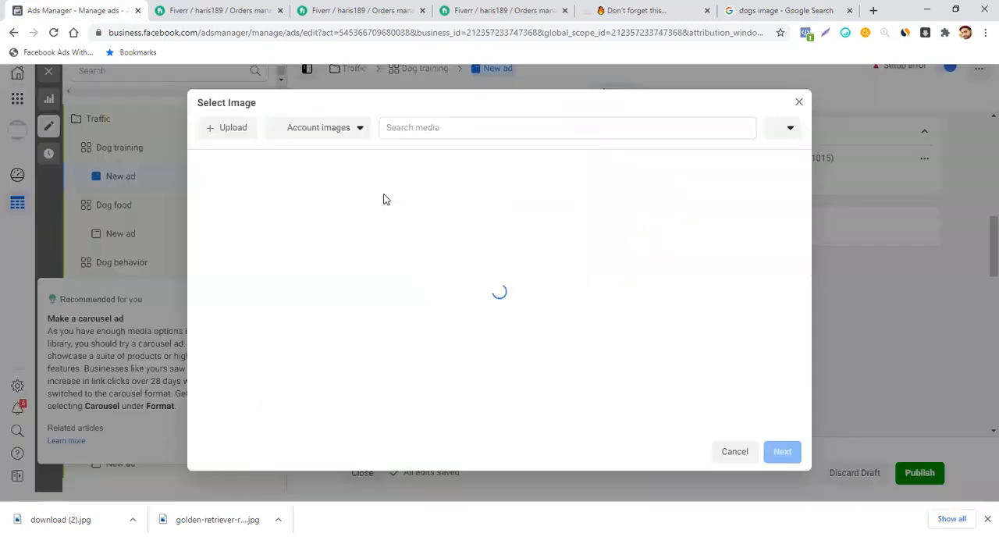
- Try to upload the pug picture "download (2)" from the Downloads folder to the account images
left_click(241, 132)
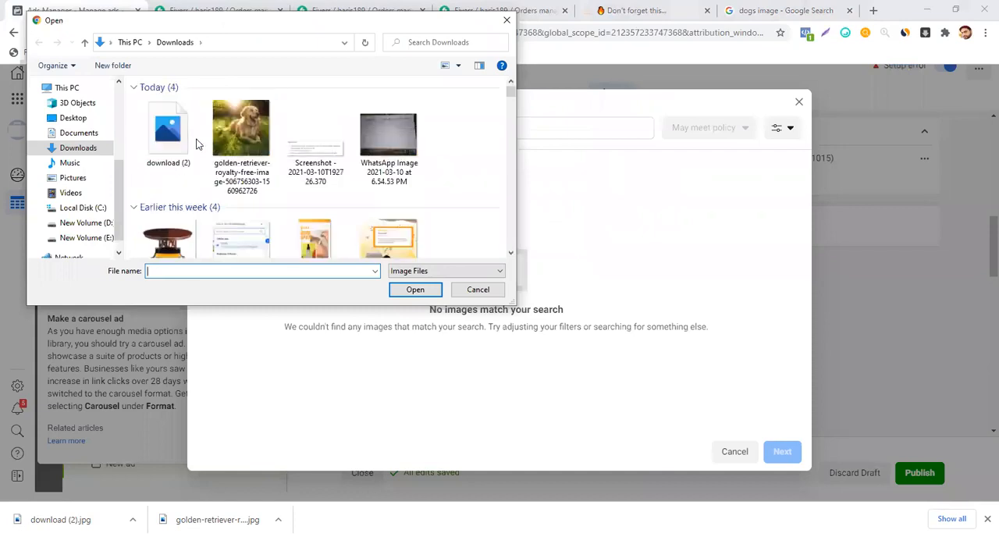
left_click(170, 145)
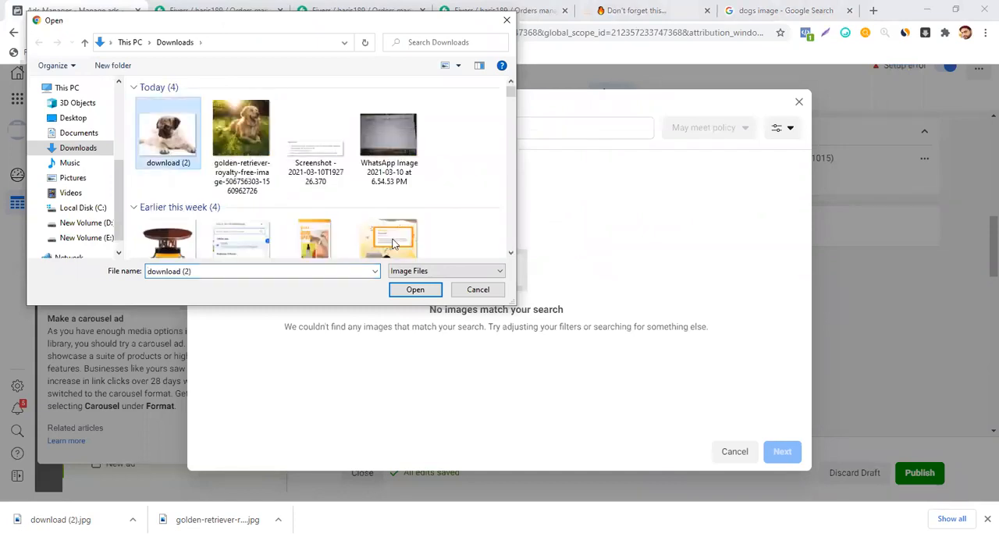
left_click(395, 292)
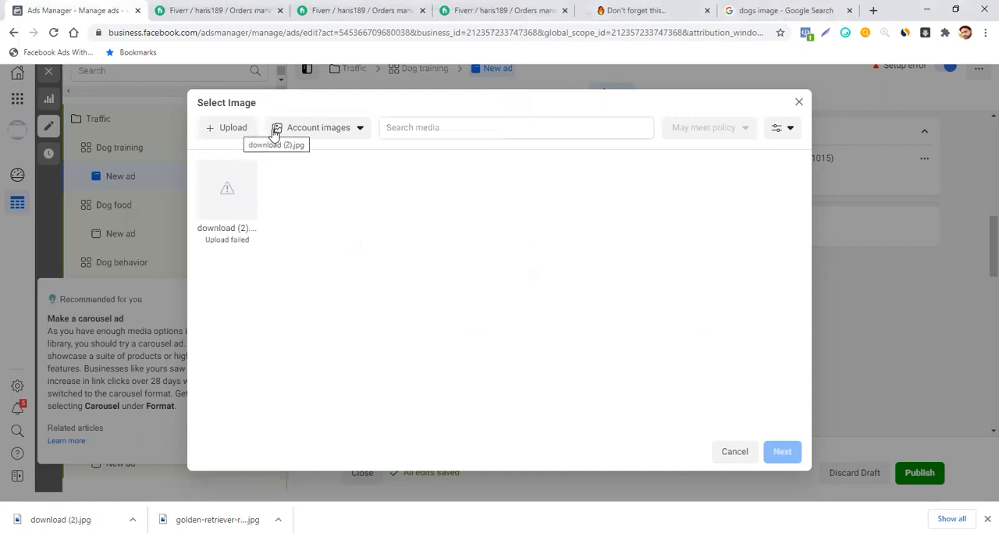
- Upload the golden-retriever image from the Downloads folder and apply it to the ad, keeping the suggested crops and enhancements
left_click(230, 131)
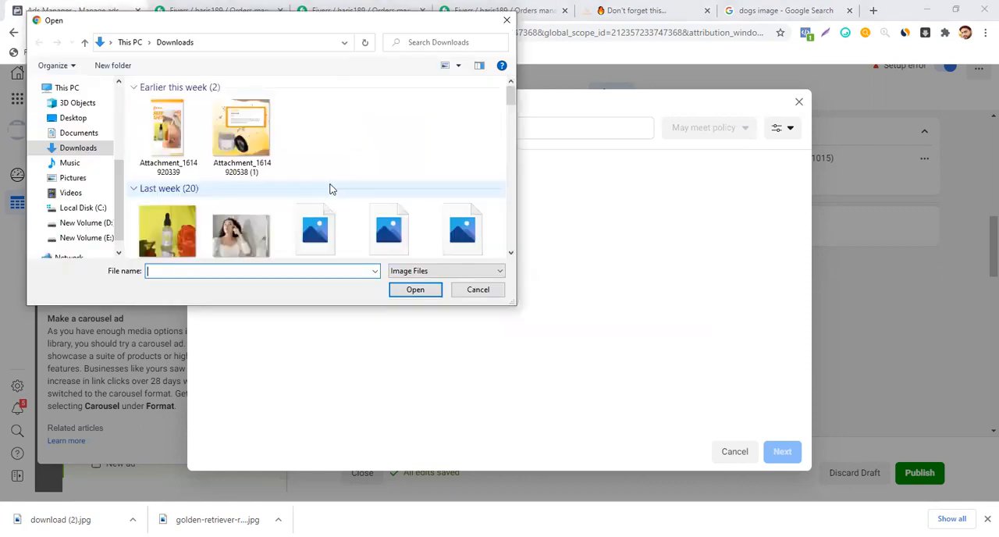
left_click(244, 142)
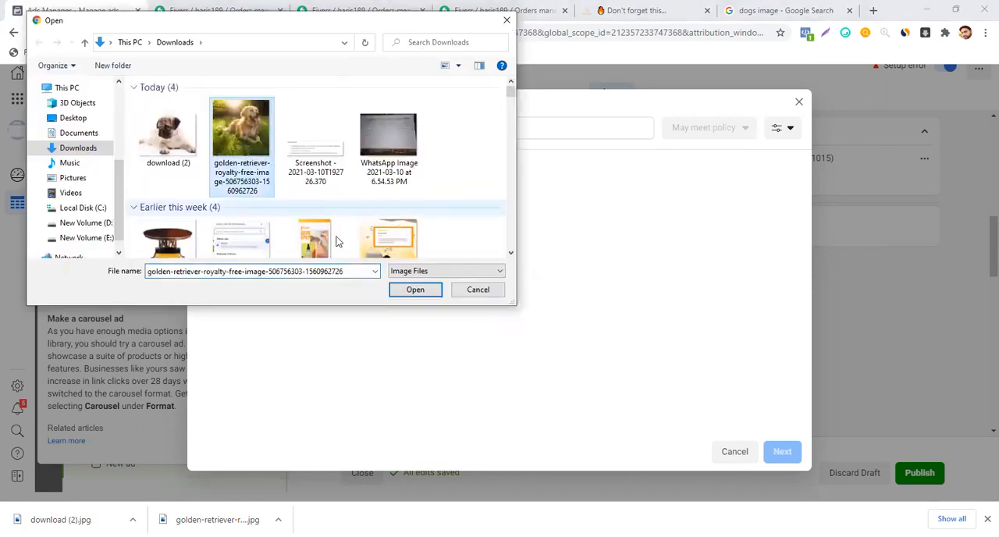
left_click(404, 292)
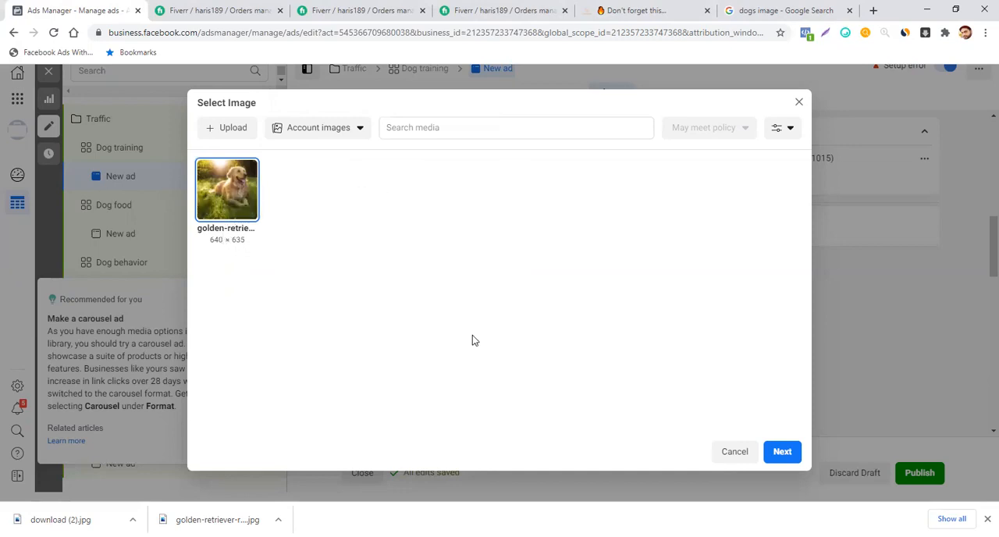
left_click(789, 446)
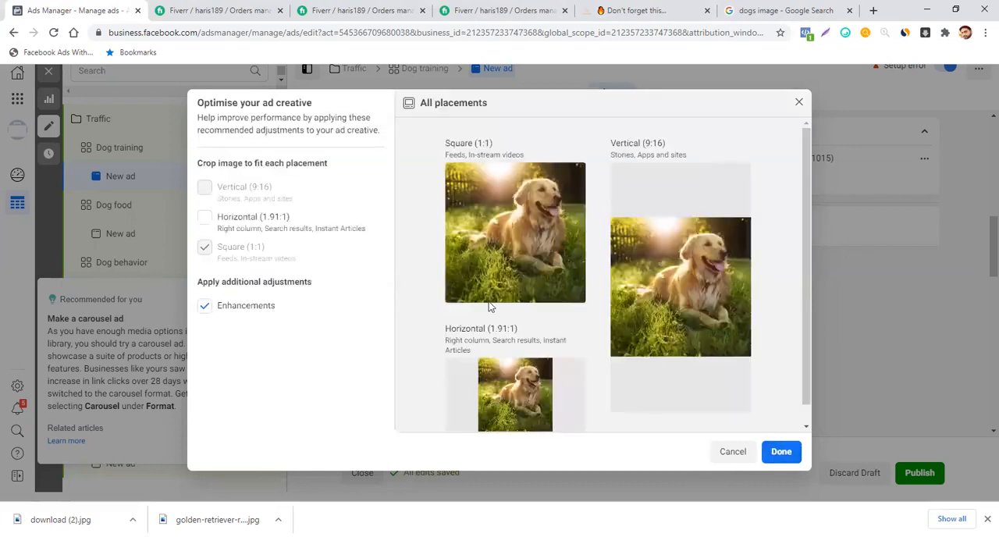
left_click(781, 452)
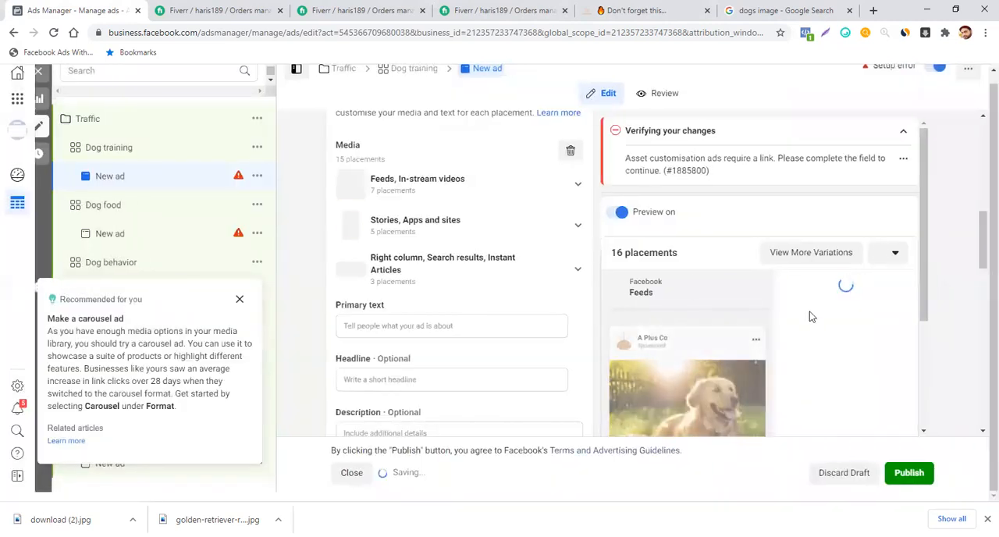
- Enter "Dogs coller" as the ad's primary text
scroll(813, 311, "down", 3)
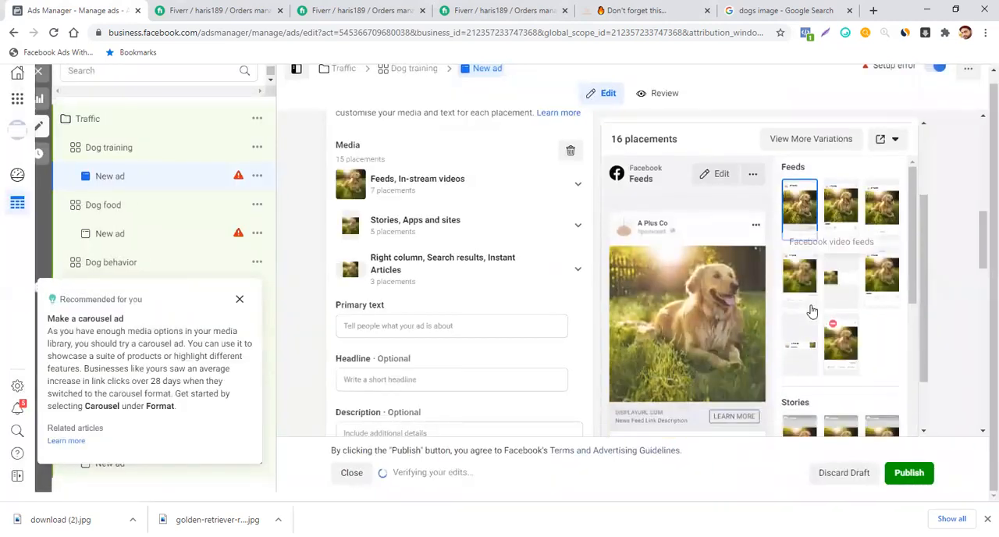
left_click(479, 326)
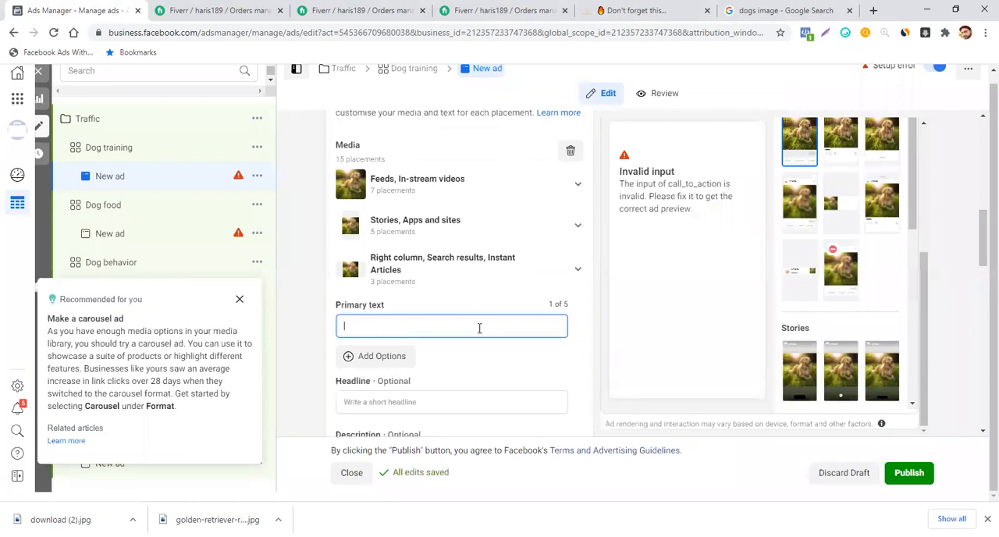
type("Dogs c")
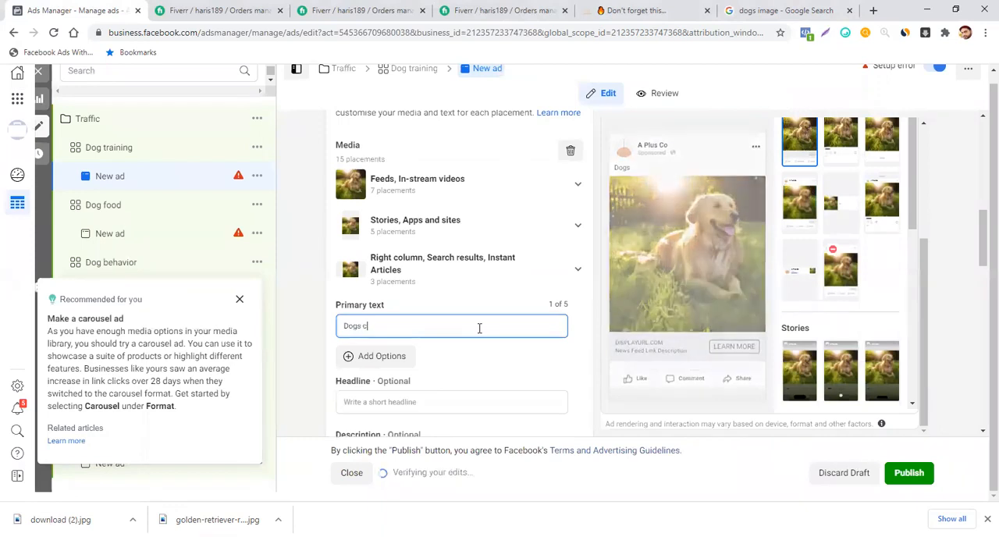
type("oller")
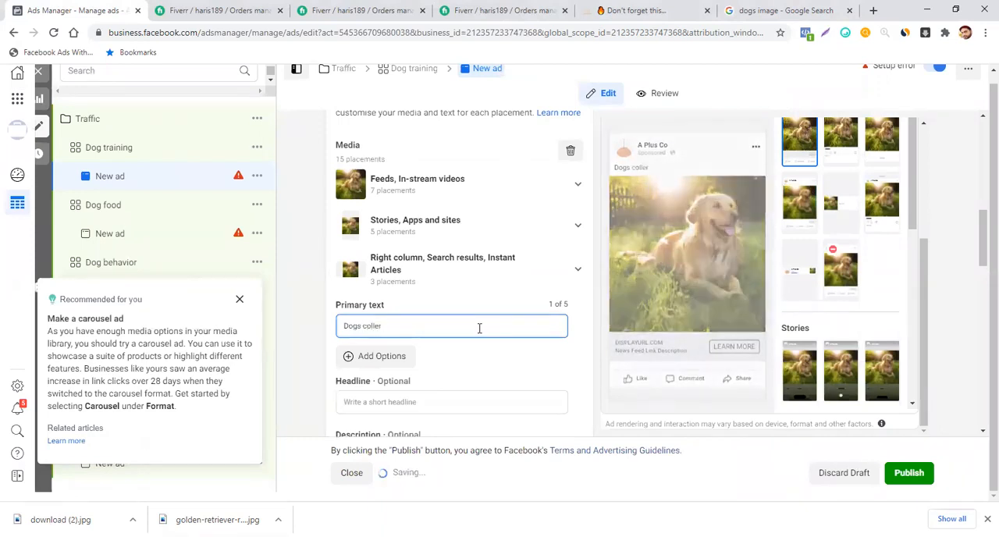
- Find the footprints emoji in JoyPixels by searching for "PET" and append it to the end of the primary text
left_click(846, 34)
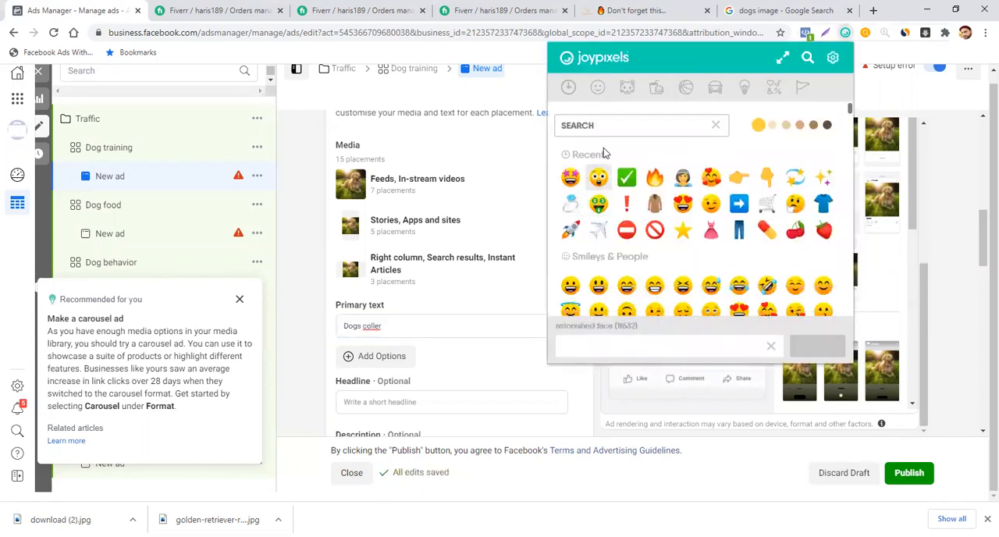
type("PET")
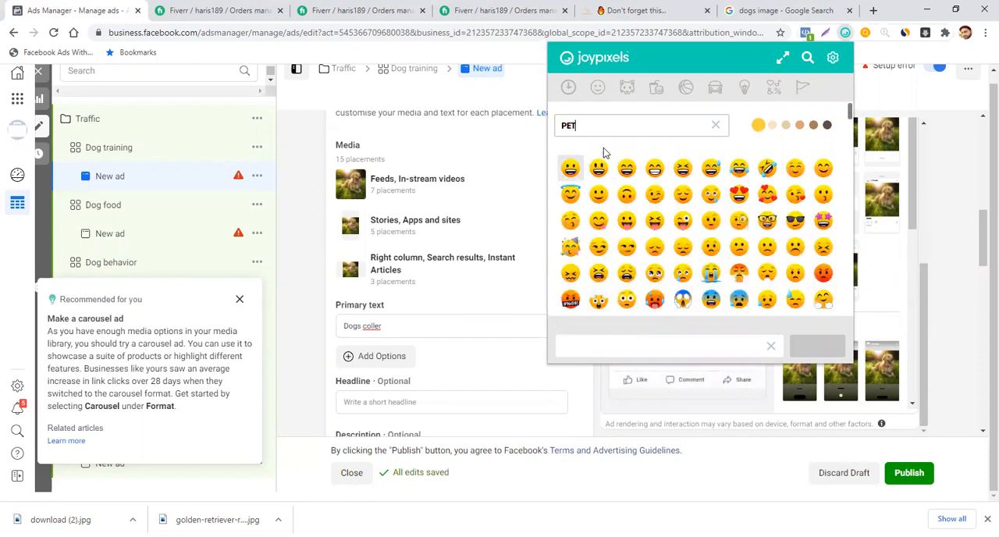
left_click(599, 165)
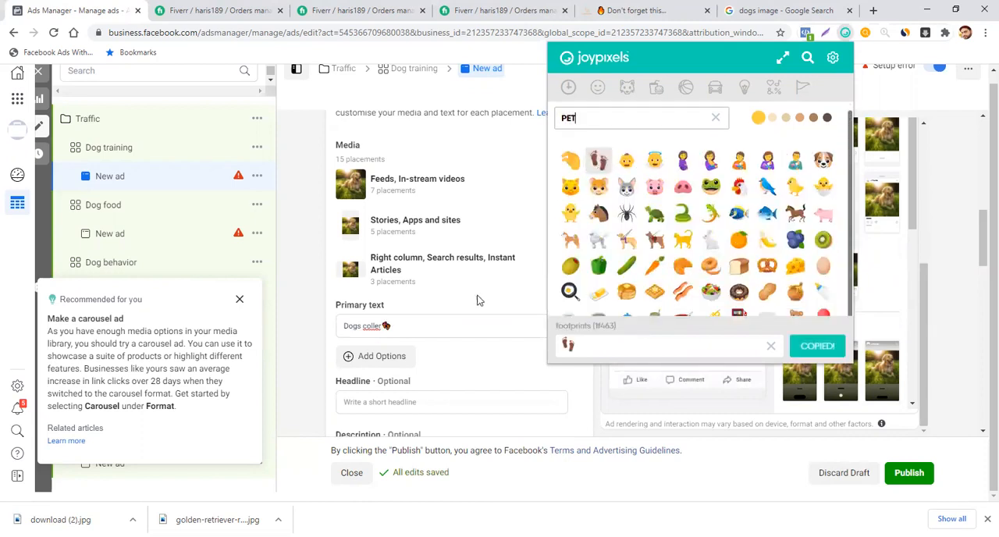
left_click(419, 324)
type("👣")
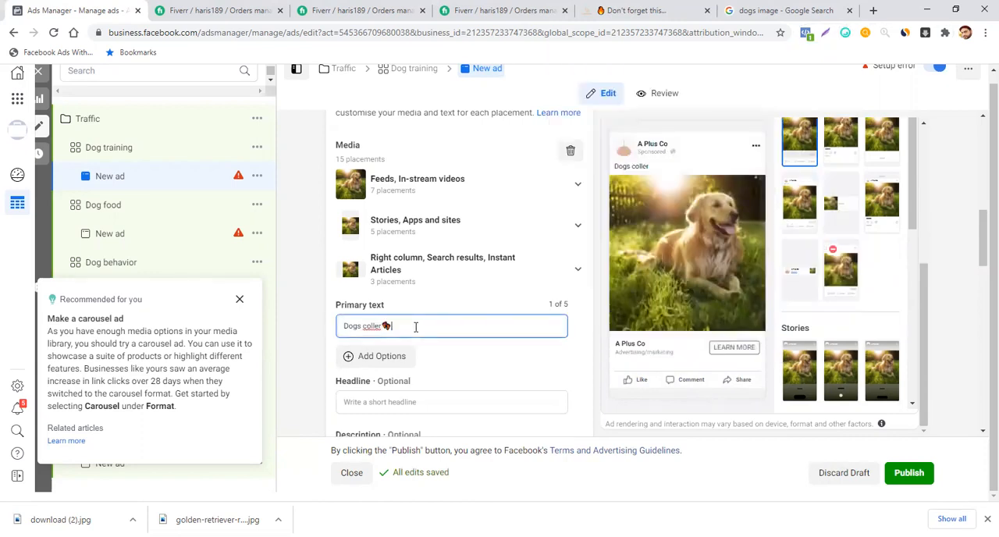
- Enter "Get 20% OFF - Today ONLY!!" as the ad's headline, correcting the capitalisation of "Get"
scroll(492, 372, "down", 2)
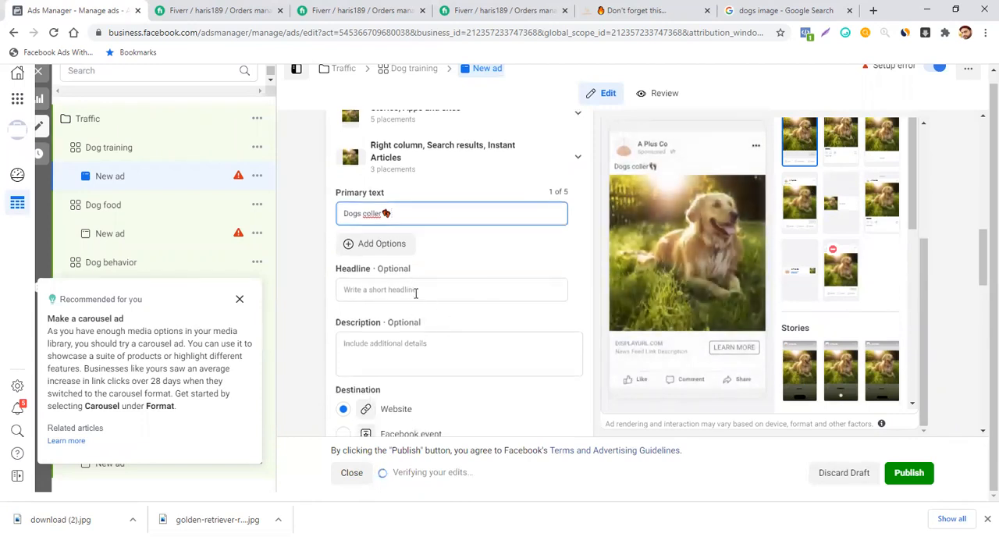
left_click(415, 291)
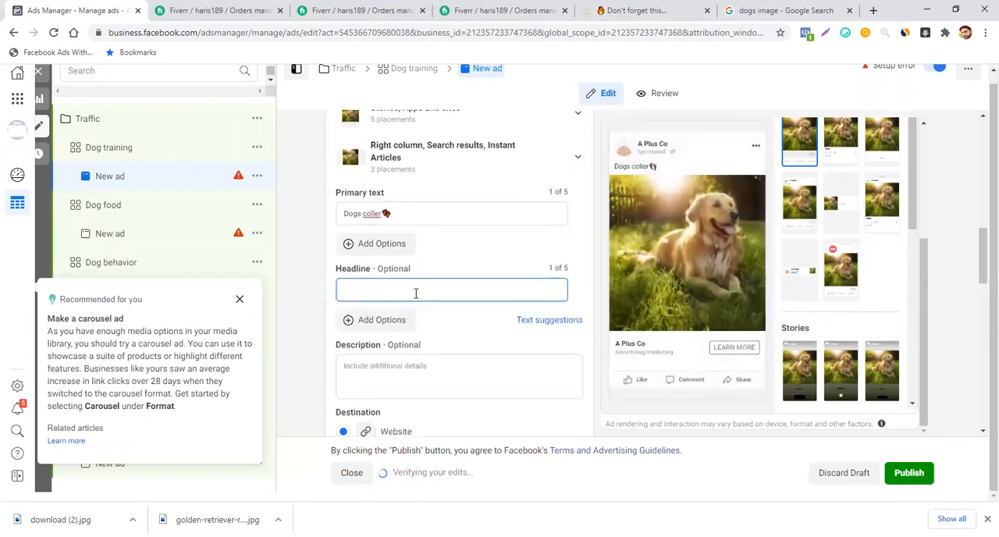
type("get")
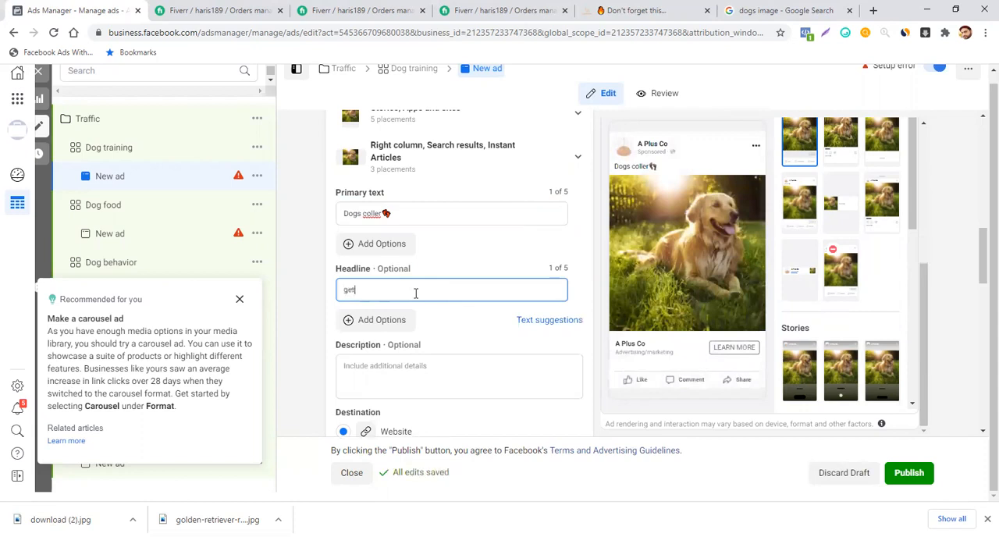
key("BackSpace")
key("BackSpace")
key("BackSpace")
type("GEt 2")
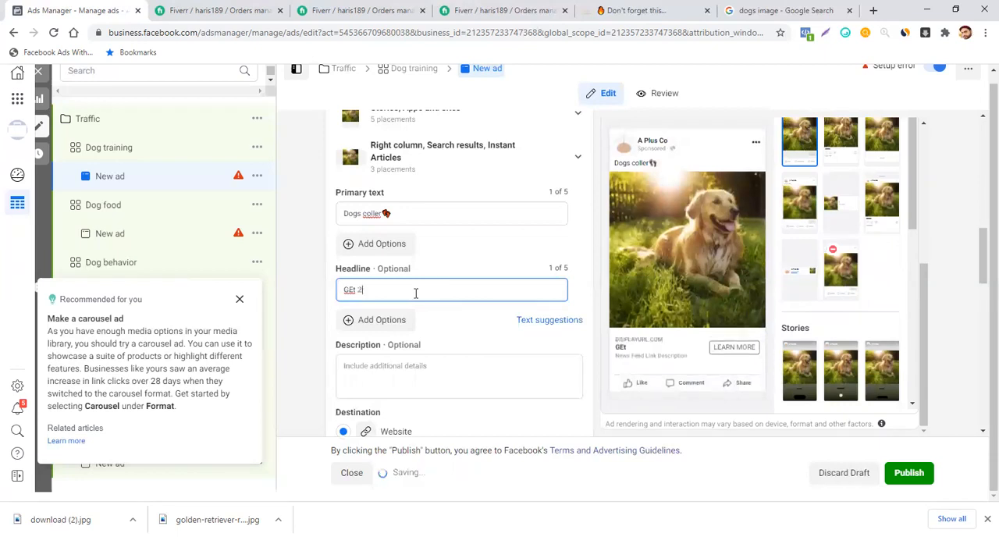
type("0")
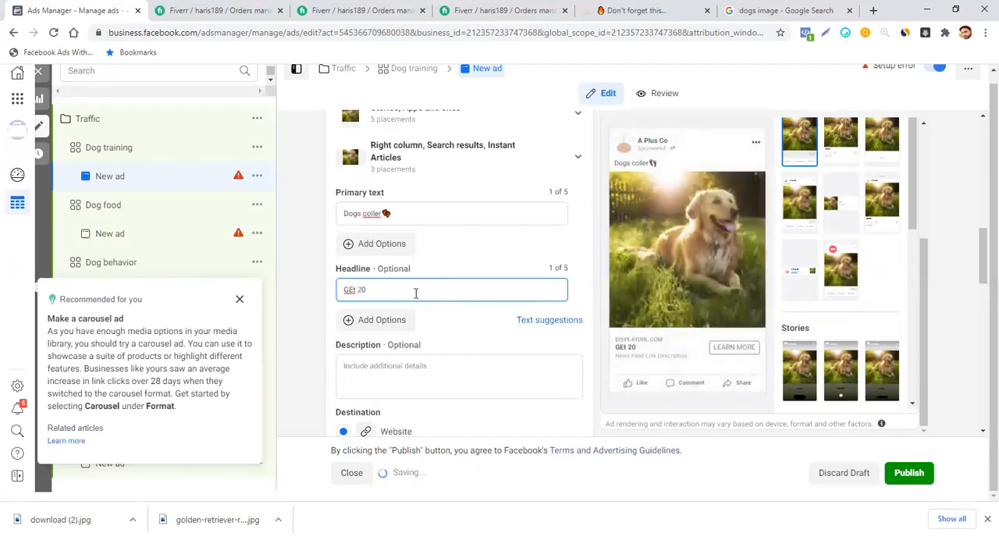
type("%")
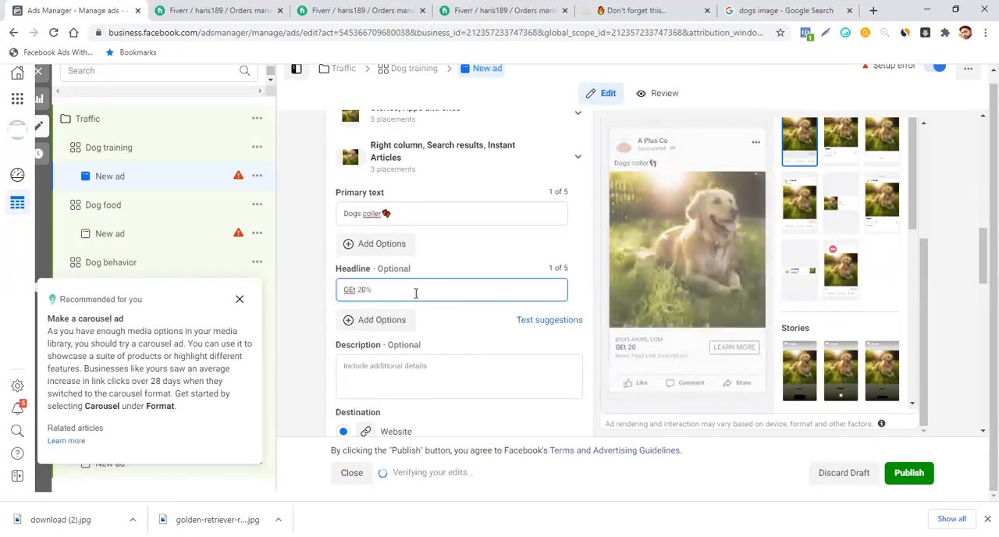
type(" OF")
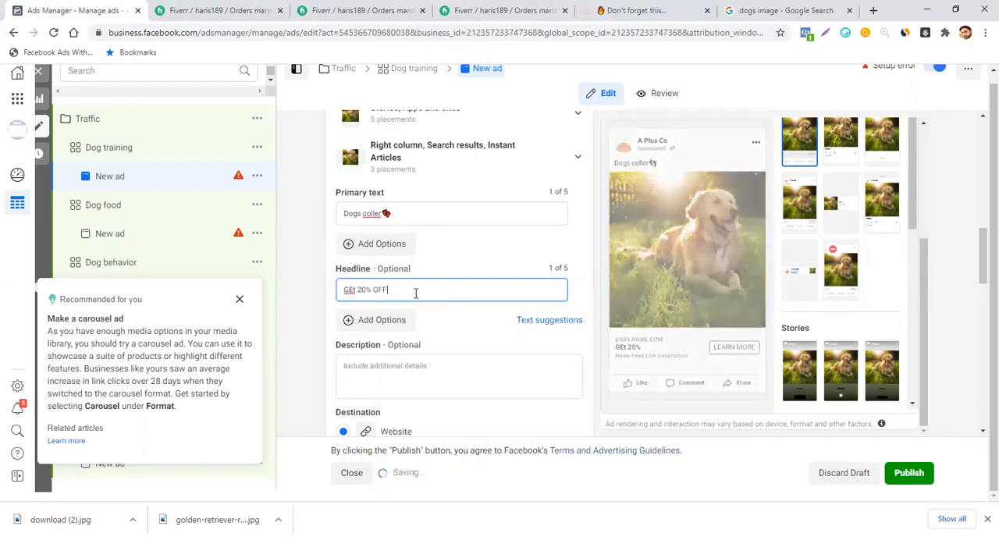
type("F")
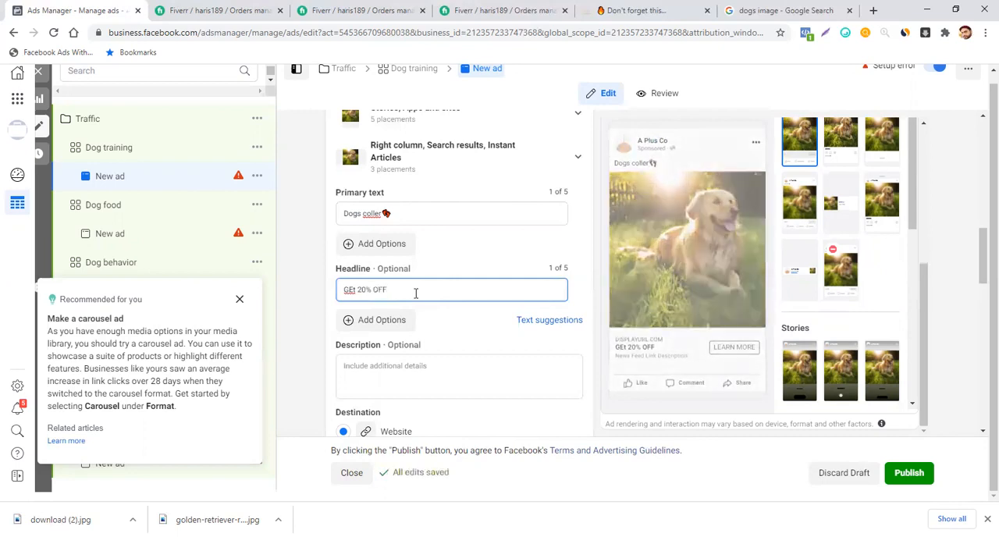
type(" - Today")
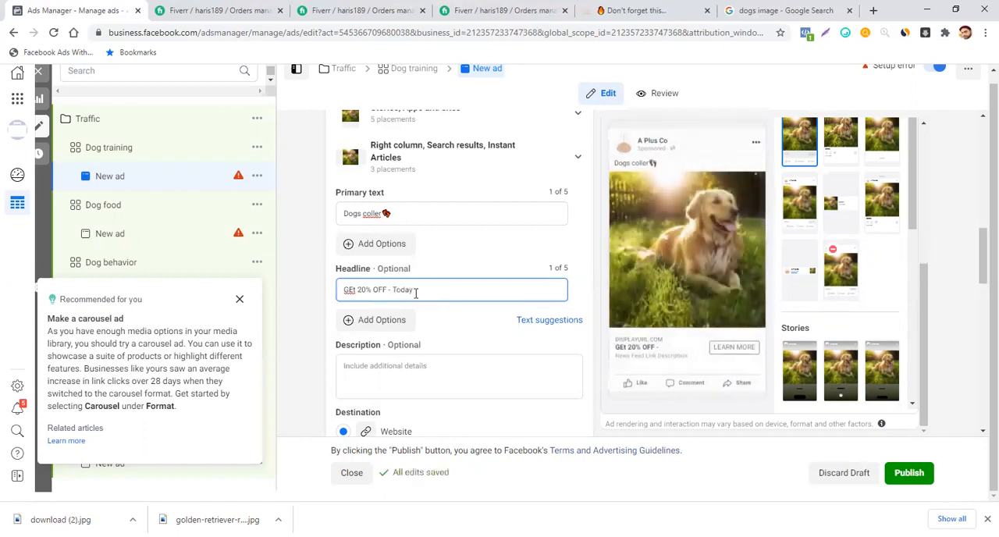
type(" ONLY")
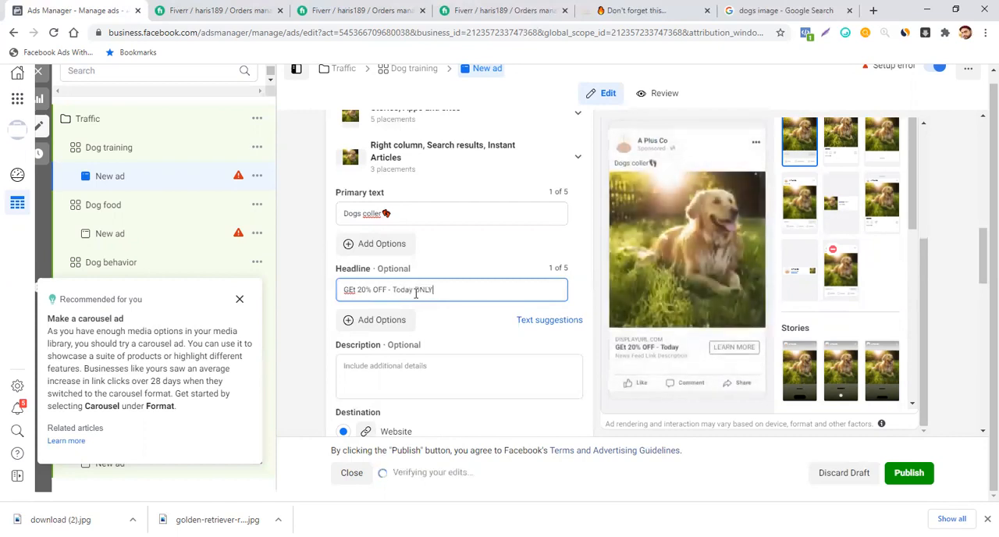
type("!!")
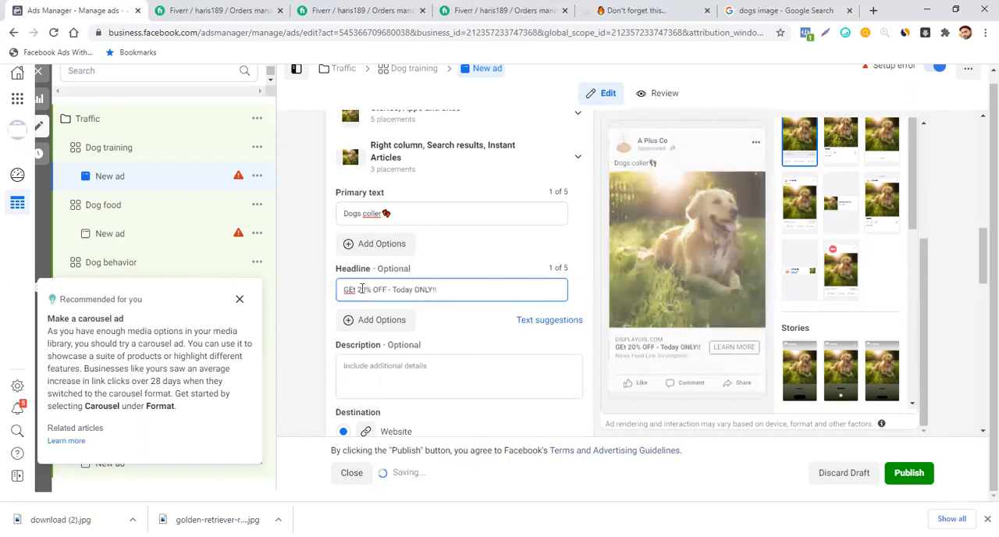
left_click(354, 289)
key("BackSpace")
type("e")
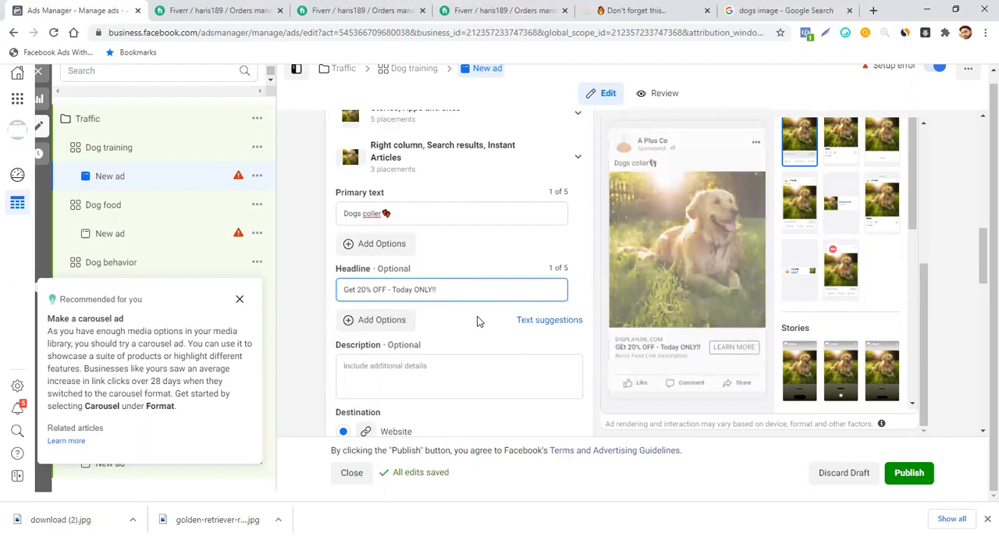
scroll(479, 322, "down", 3)
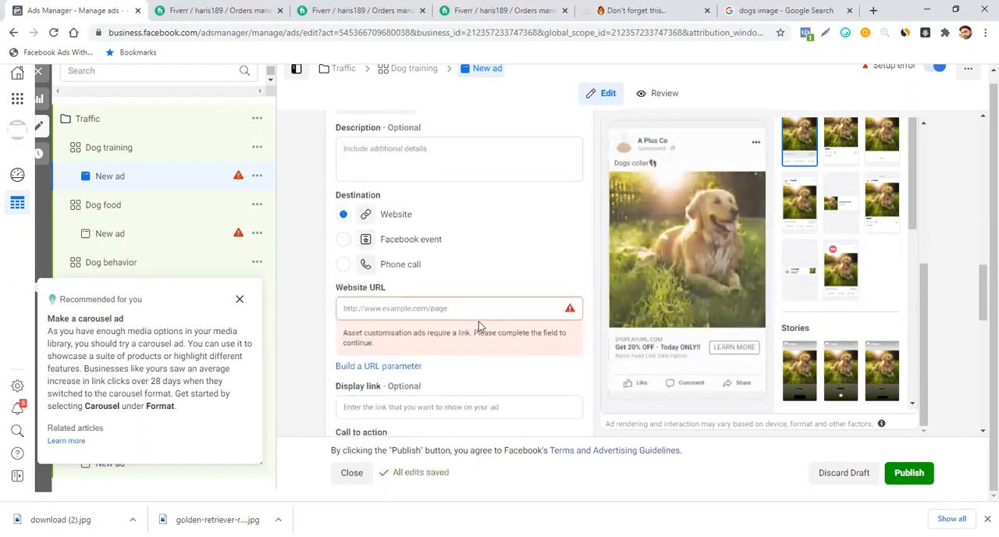
- Set the ad's call to action to "Shop Now"
scroll(479, 326, "down", 1)
scroll(480, 326, "down", 2)
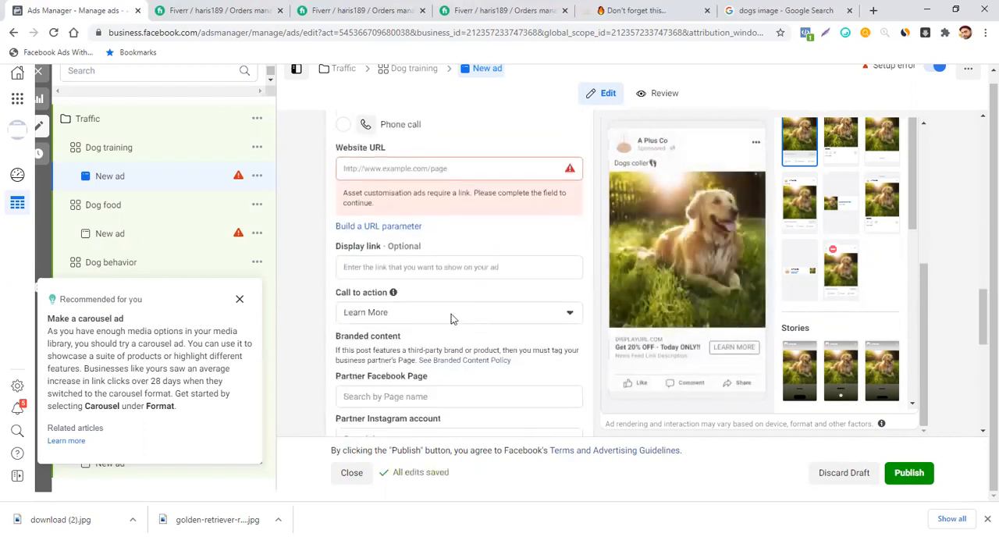
left_click(451, 315)
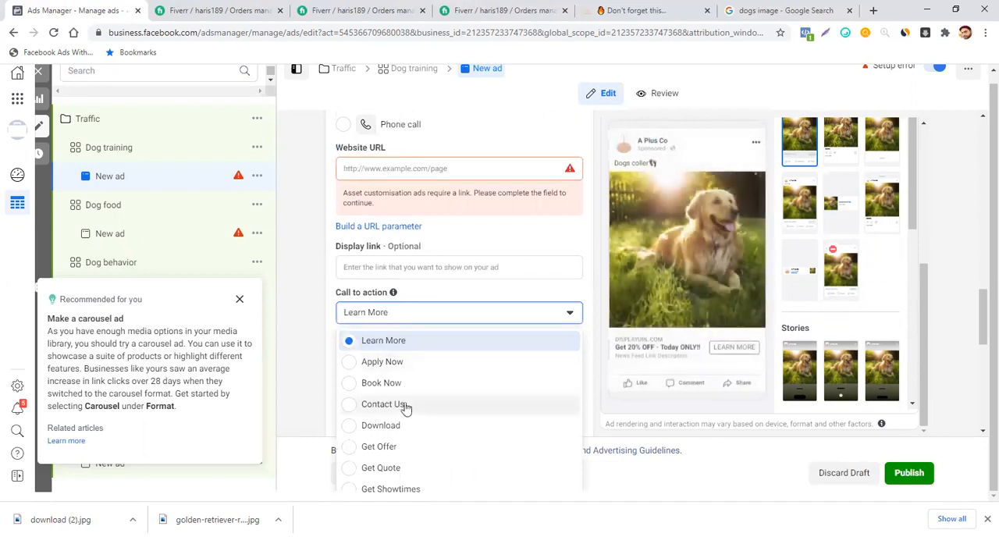
scroll(445, 418, "down", 4)
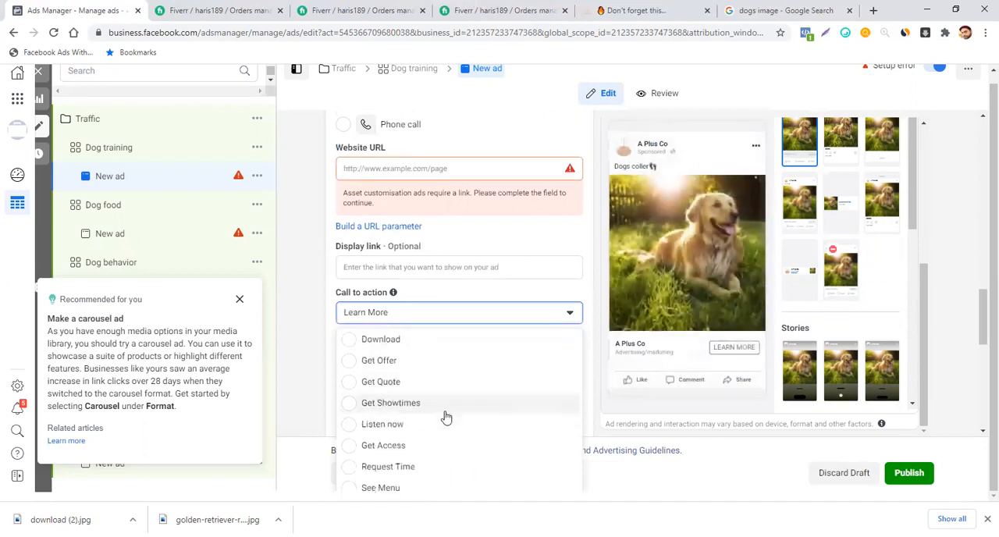
scroll(441, 414, "down", 2)
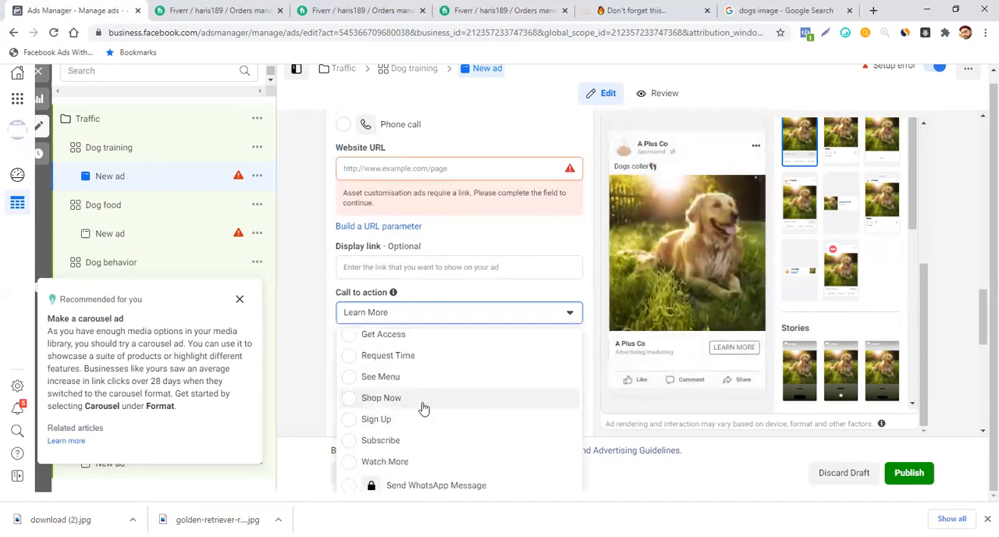
left_click(420, 399)
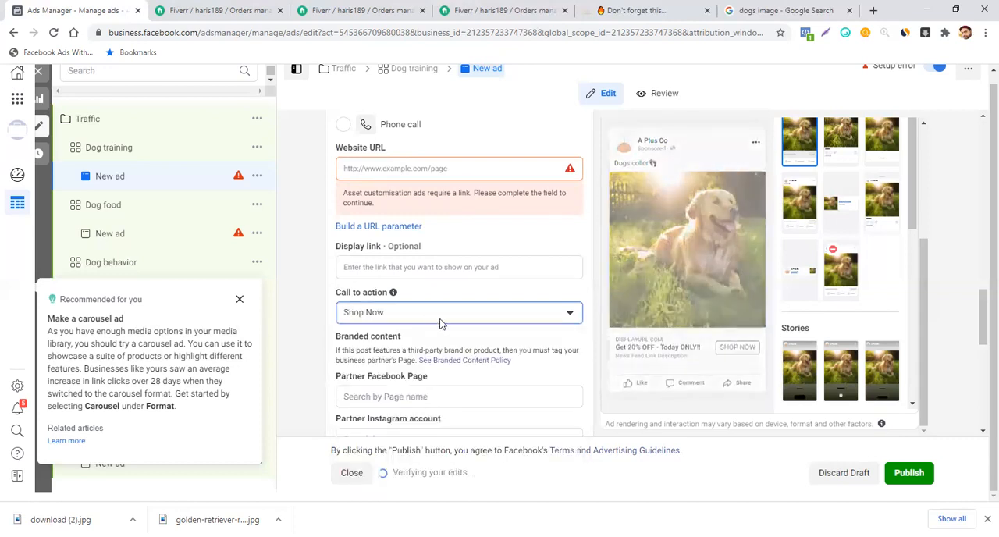
scroll(439, 323, "up", 2)
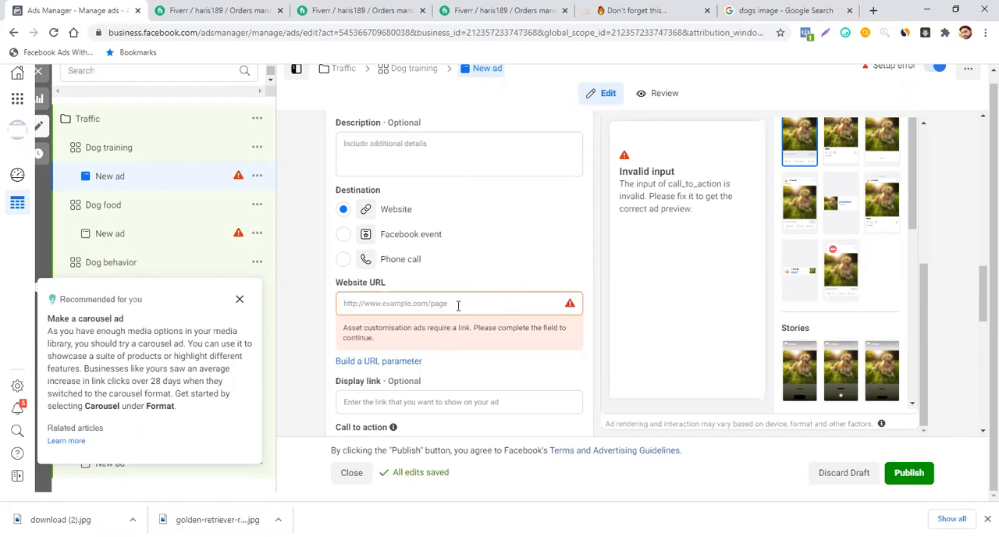
left_click(458, 305)
left_click(621, 10)
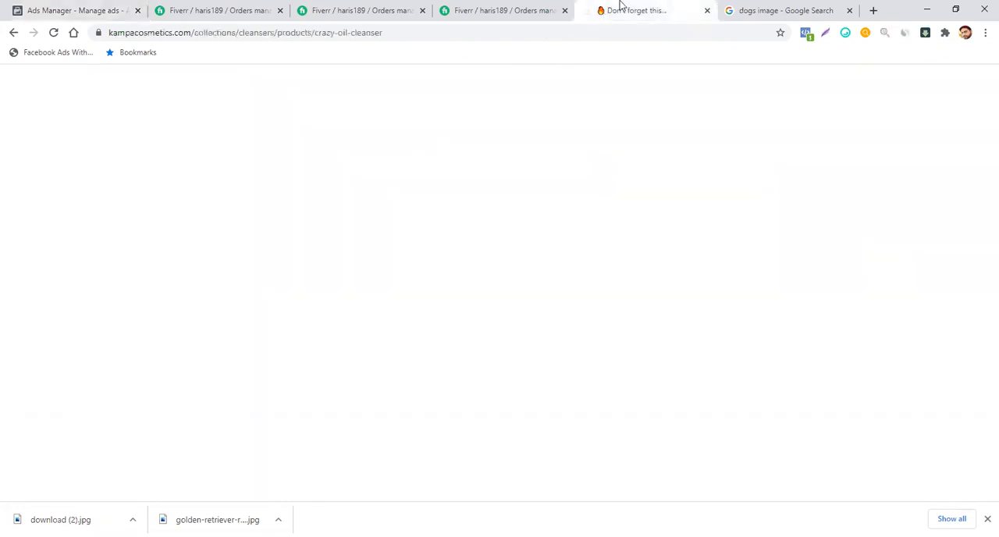
left_click_drag(386, 33, 88, 53)
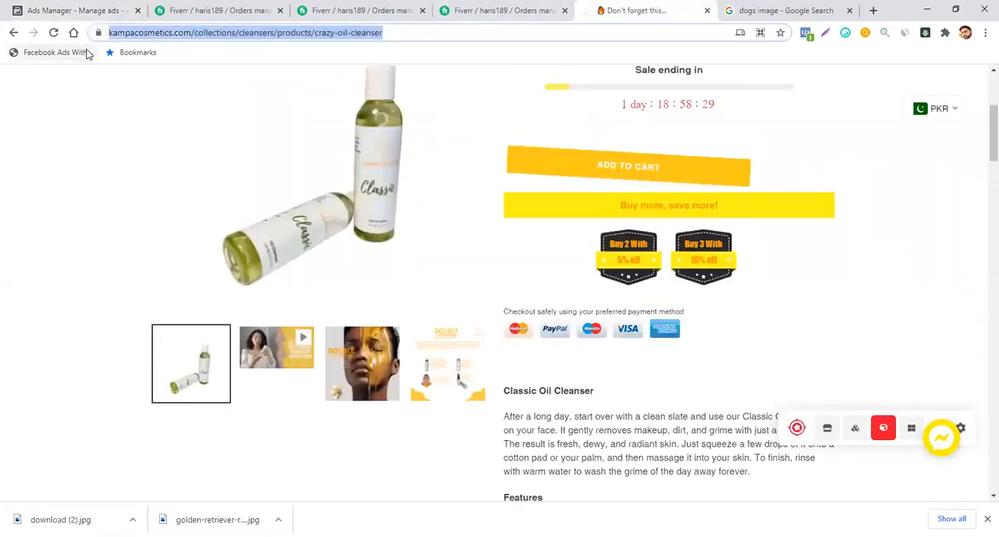
left_click(97, 11)
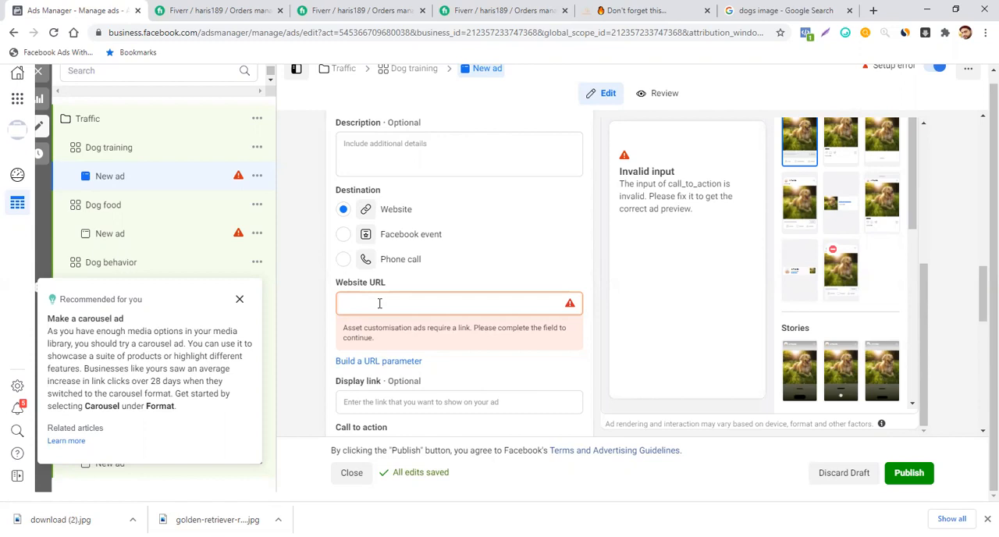
type("https://karipacosmetics.com/collections/cleansers/products/crazy-oil-cleanser")
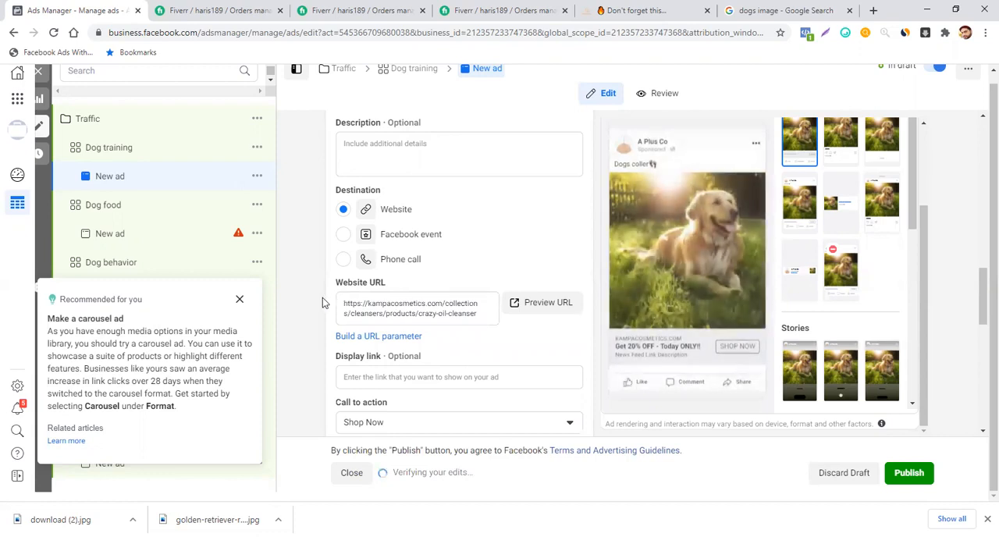
left_click(240, 300)
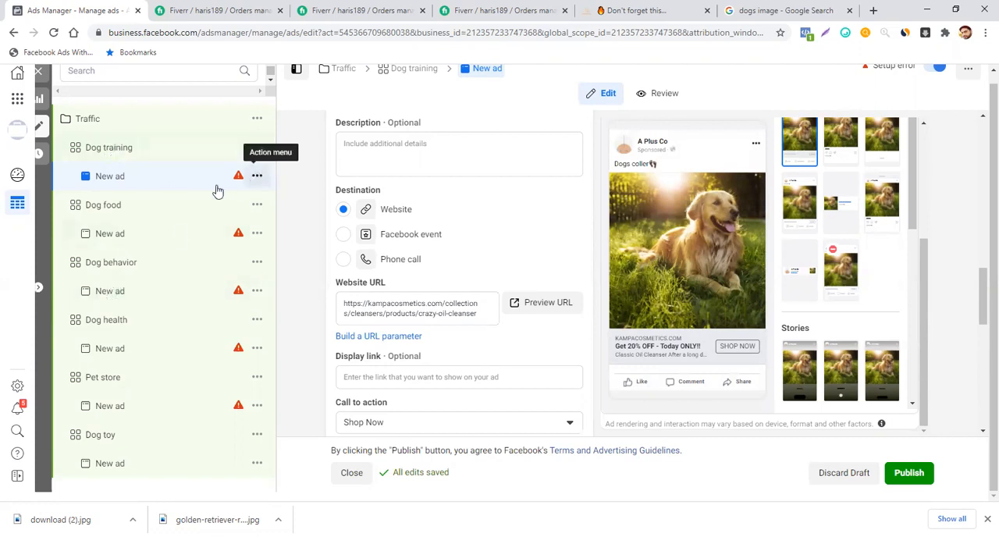
- Rename the ad in the Dog training ad set as "Image 1"
scroll(539, 183, "up", 5)
scroll(538, 184, "up", 5)
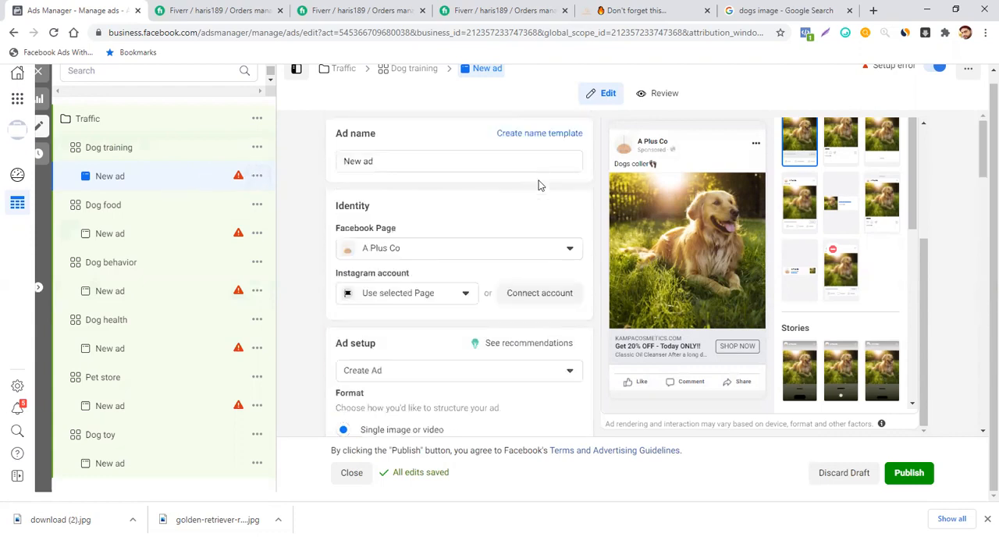
left_click(397, 161)
key("BackSpace")
key("BackSpace")
key("BackSpace")
key("BackSpace")
key("BackSpace")
key("BackSpace")
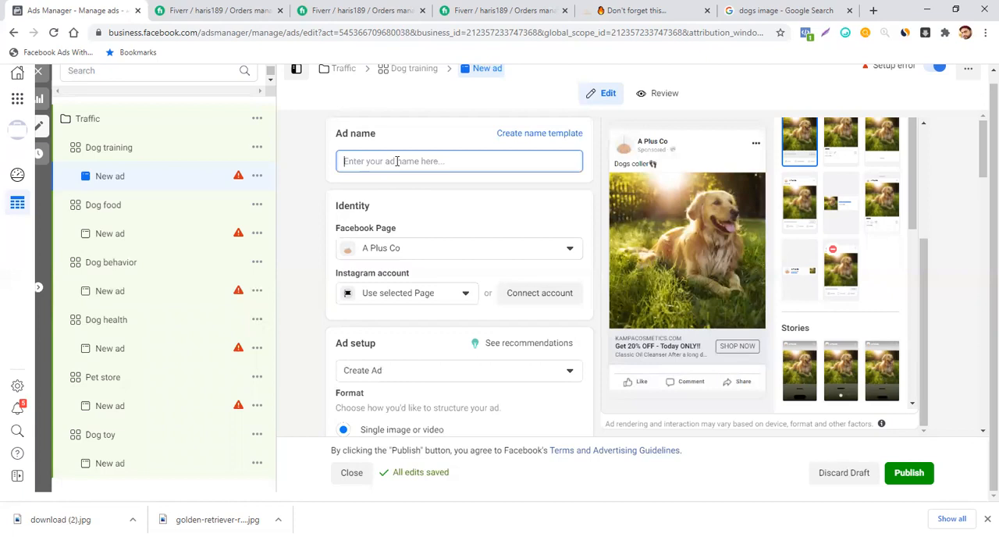
type("Image 1")
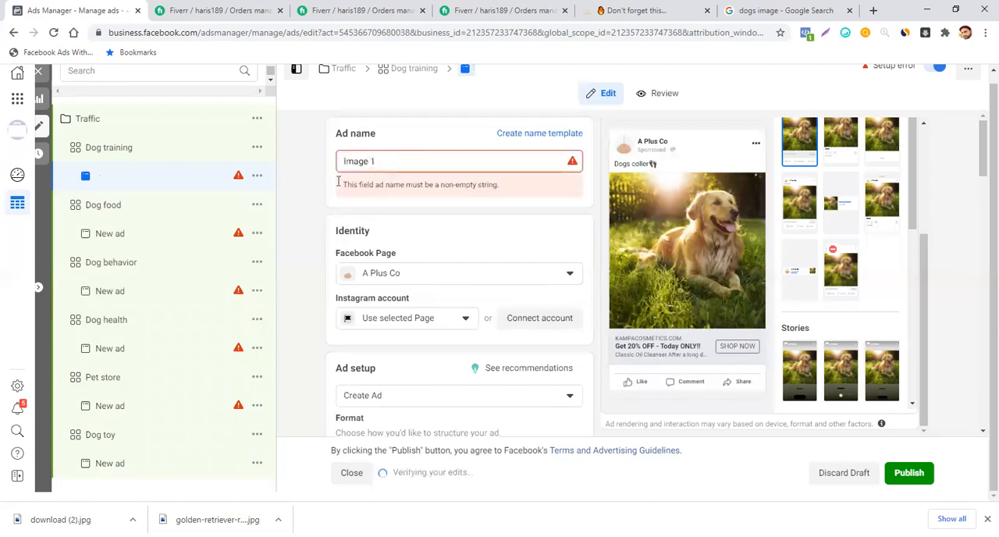
left_click(312, 185)
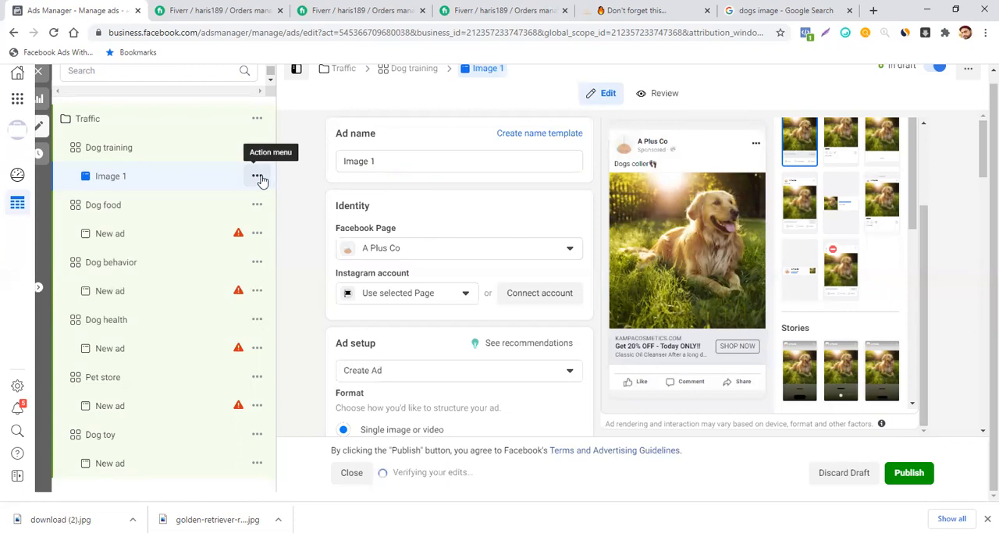
- Duplicate the Image 1 ad within the original campaign with one copy, keeping existing reactions, comments and shares
left_click(121, 156)
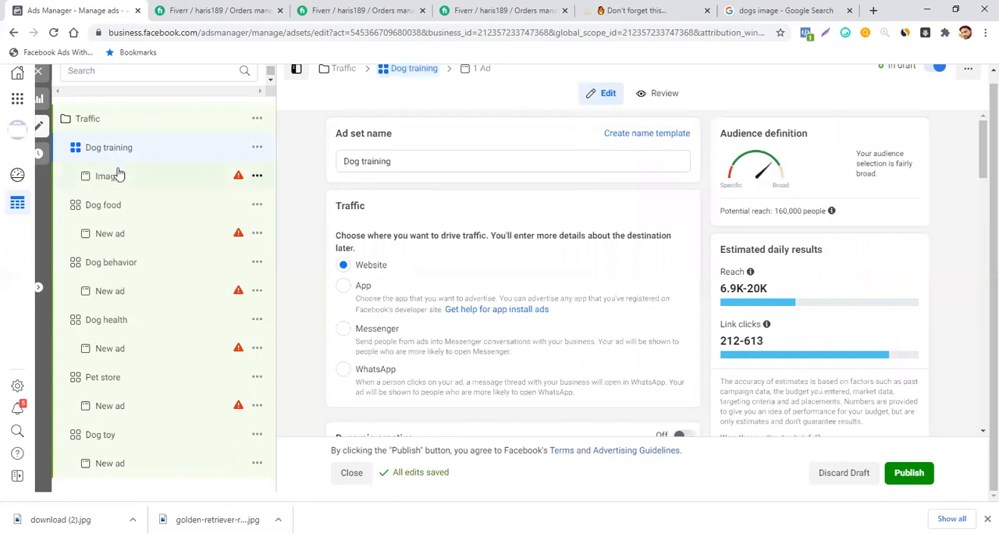
left_click(119, 178)
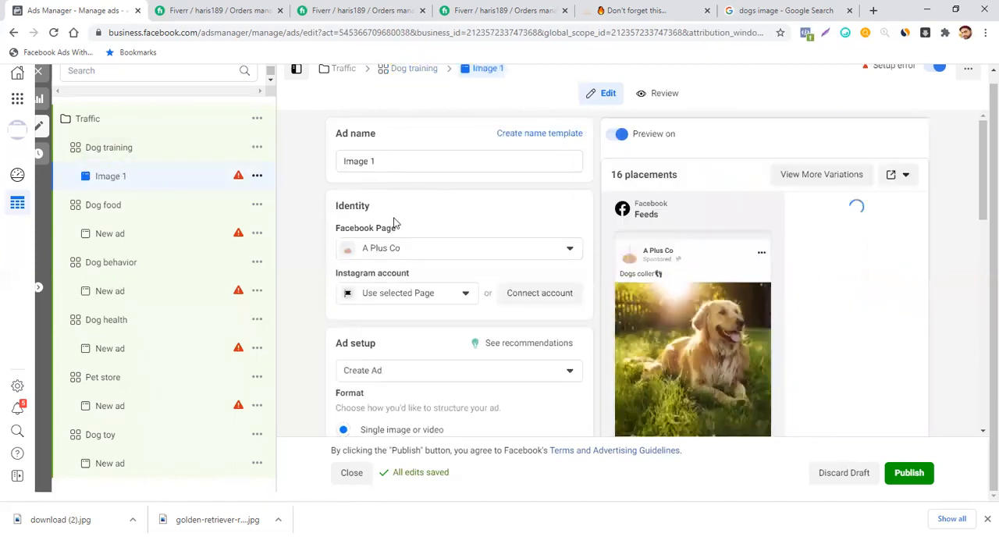
left_click(257, 179)
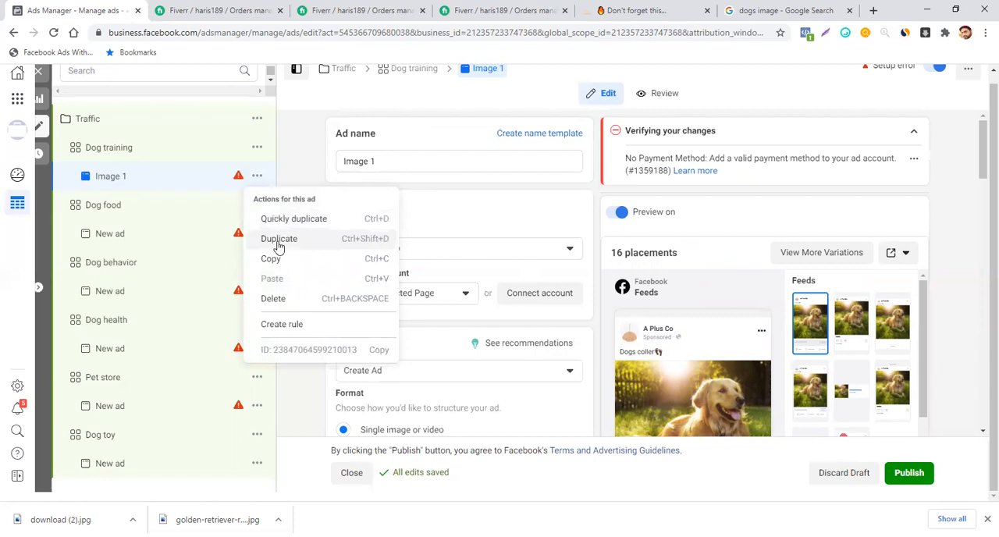
left_click(279, 245)
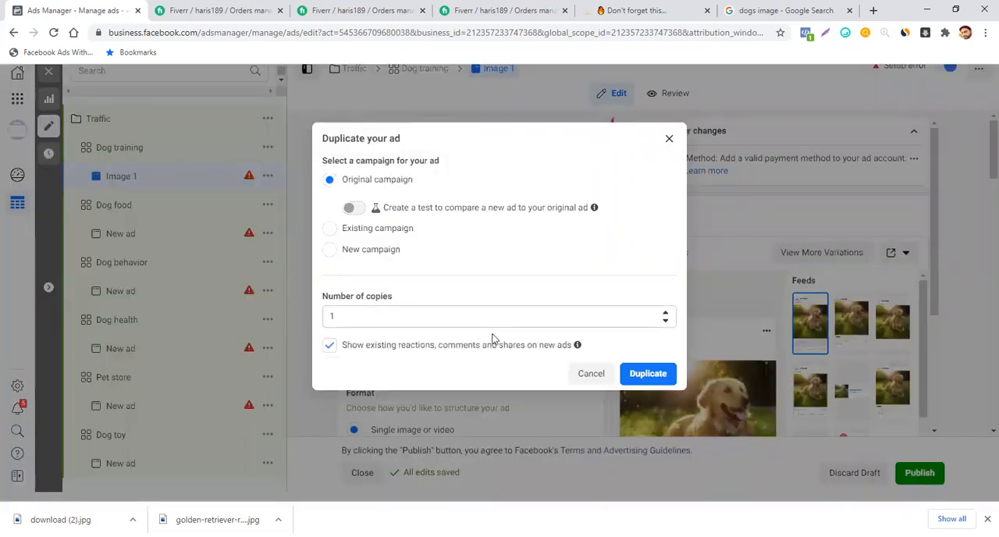
left_click(643, 374)
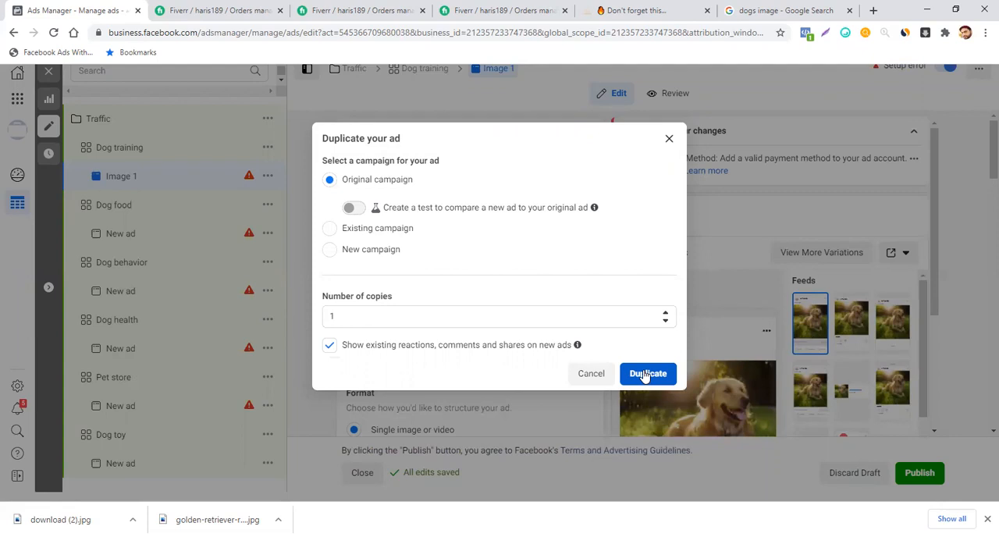
left_click(645, 375)
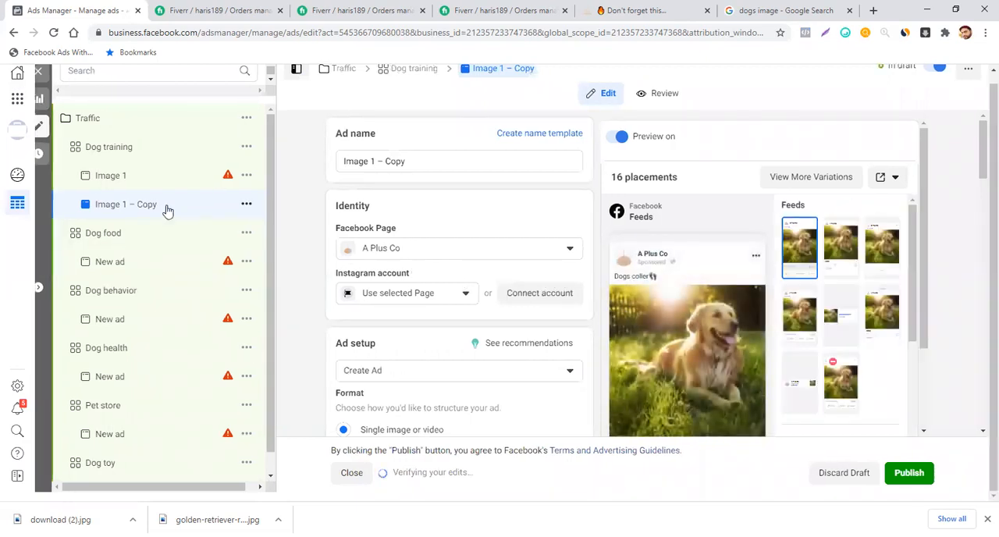
- Look over the original Image 1 ad's preview and dismiss the browser's downloads bar
left_click(110, 175)
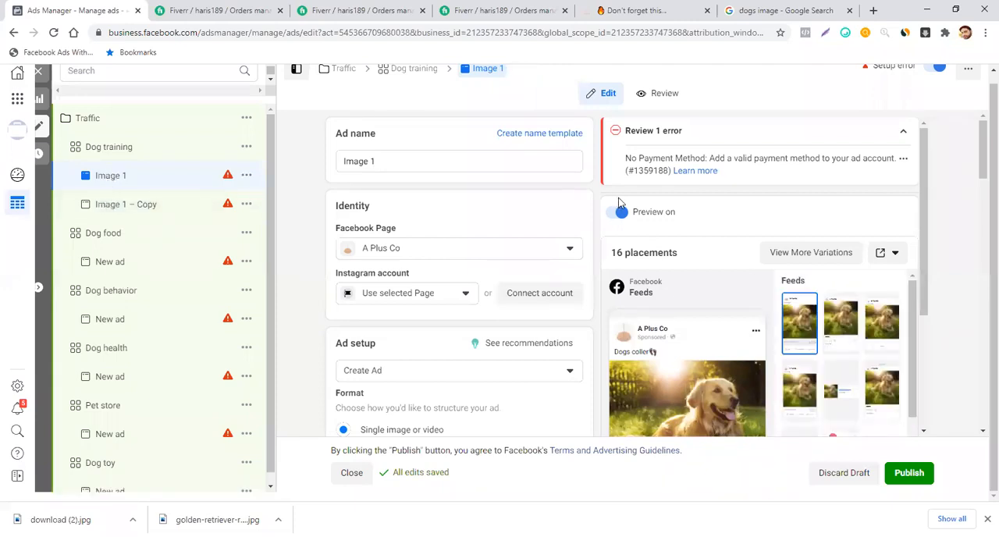
scroll(619, 203, "down", 2)
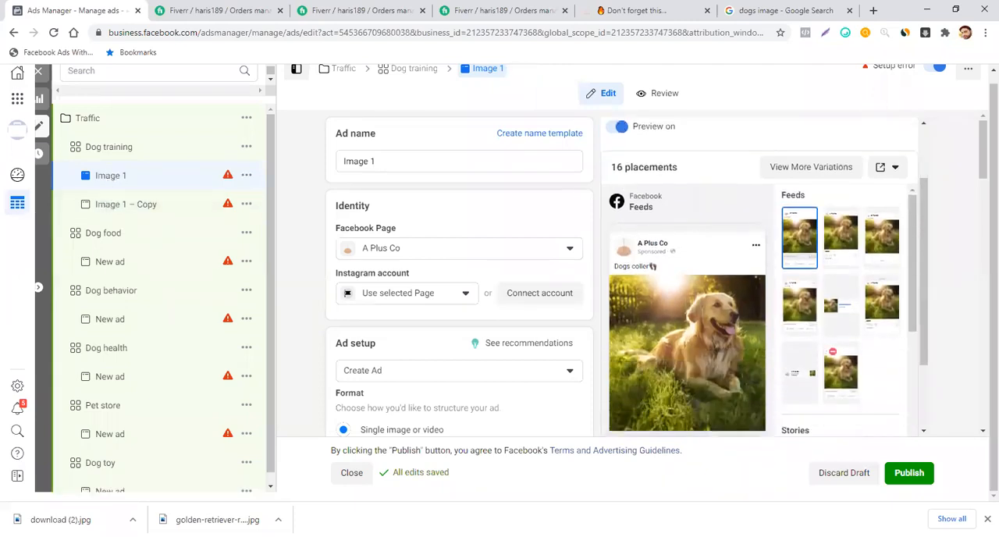
left_click(987, 519)
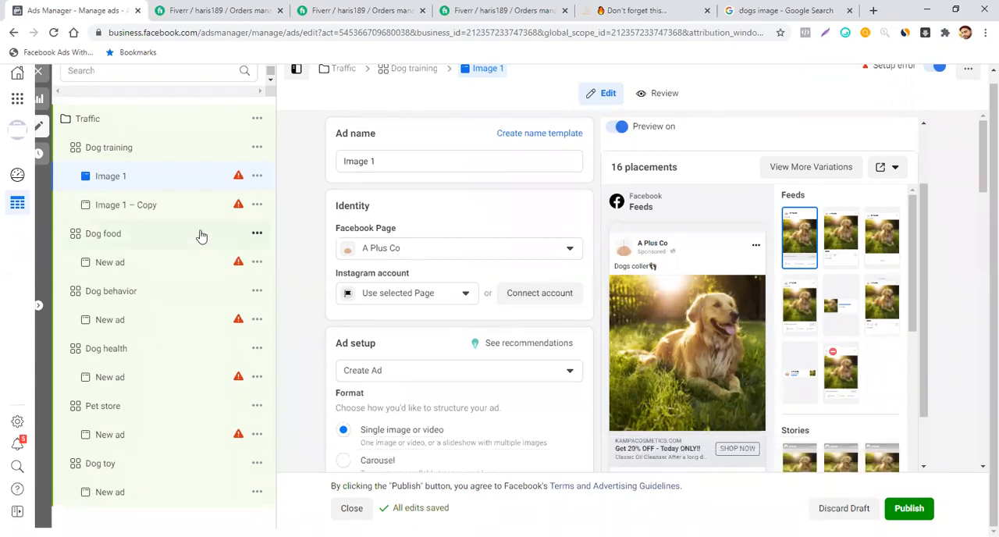
- Open the Image 1 – Copy ad for editing and enlarge the Unsplash picture of two running dogs in the Google image results
left_click(150, 214)
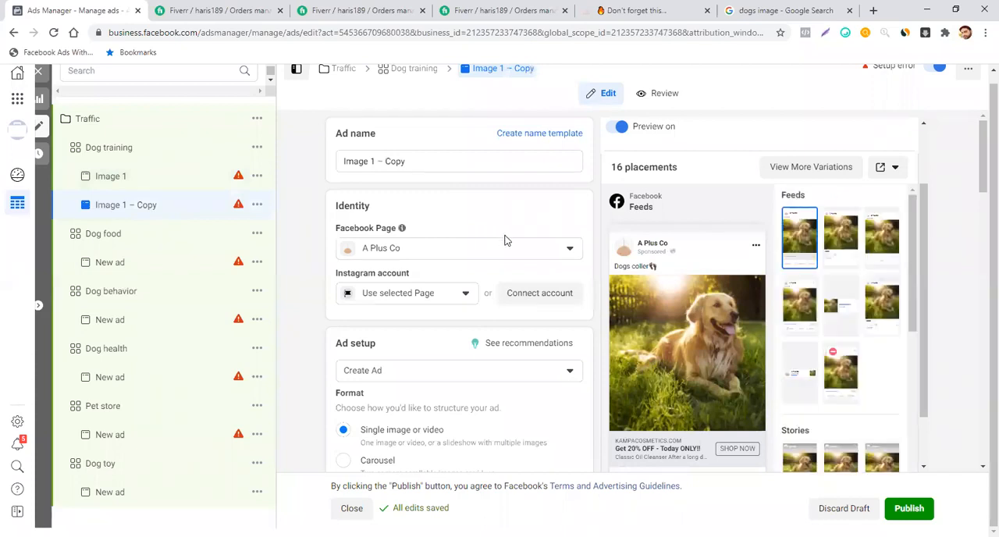
left_click(729, 11)
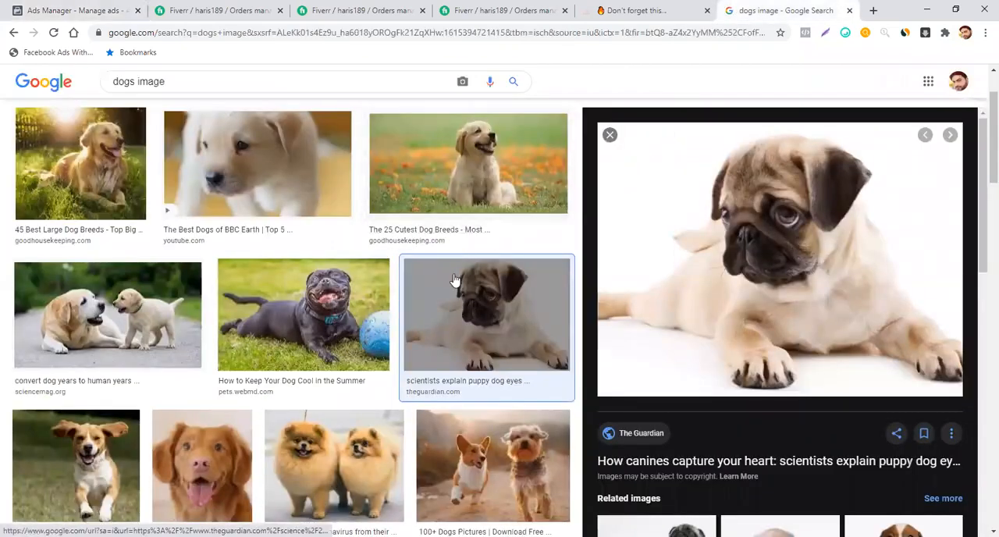
scroll(450, 311, "down", 1)
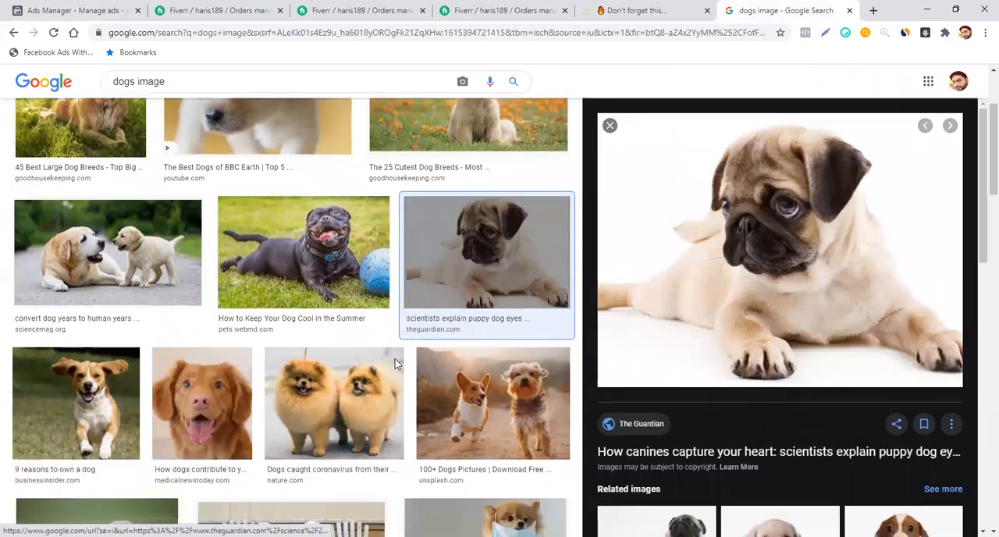
left_click(491, 403)
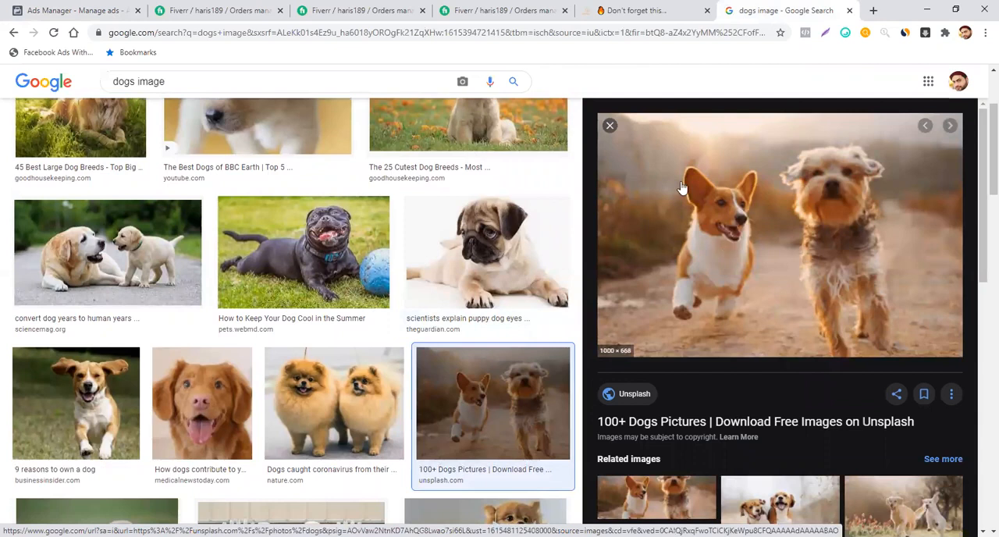
- Return to Ads Manager and examine the duplicated ad's format, media, primary text and headline
left_click(645, 7)
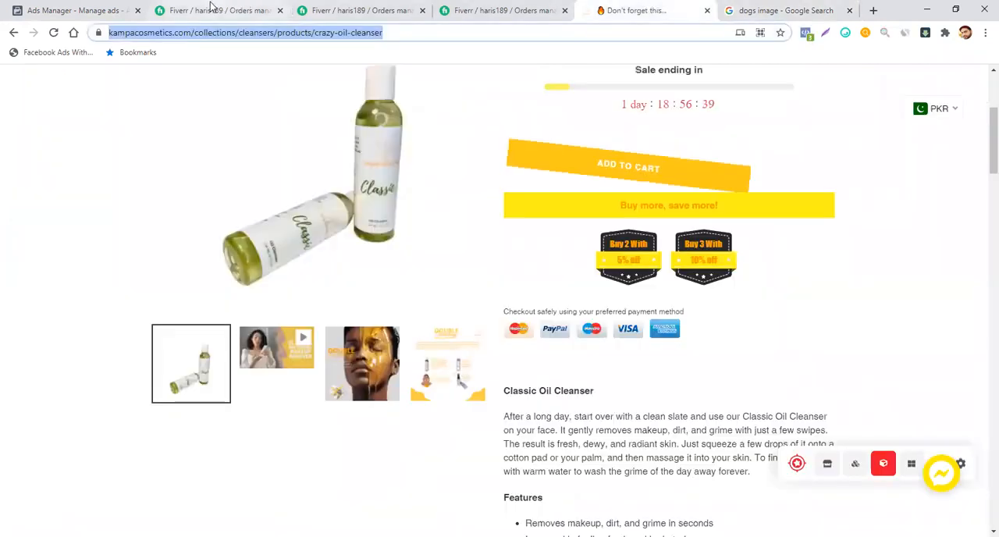
left_click(66, 14)
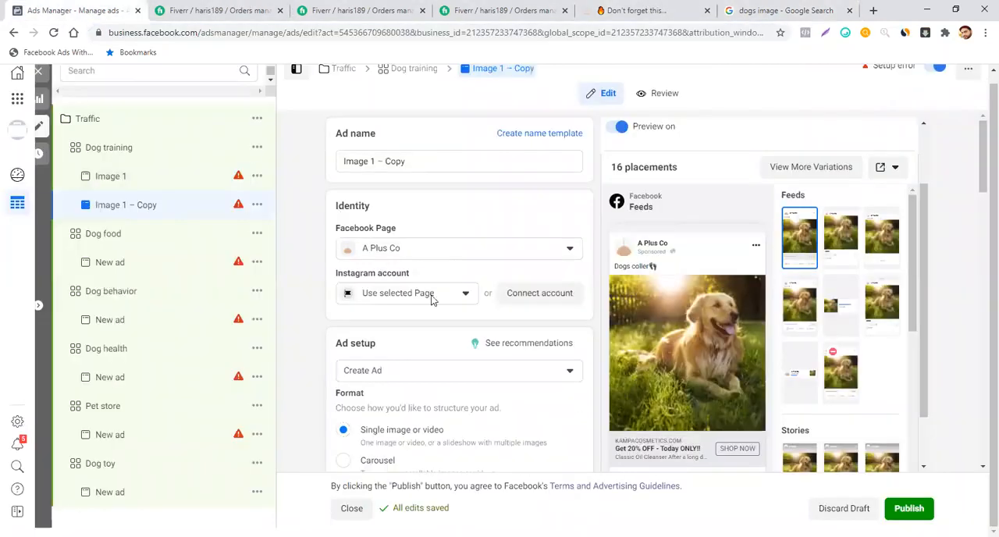
scroll(465, 329, "down", 3)
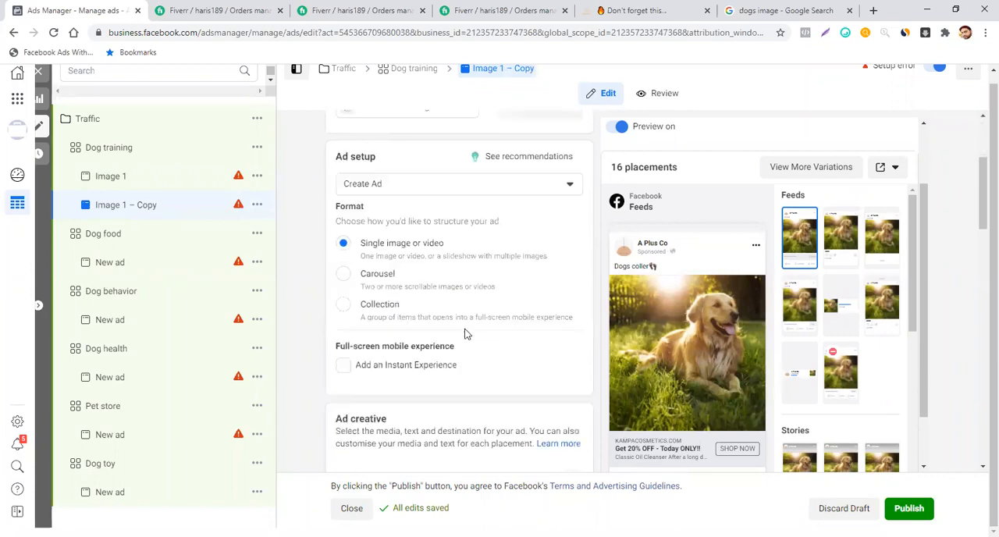
scroll(465, 329, "down", 4)
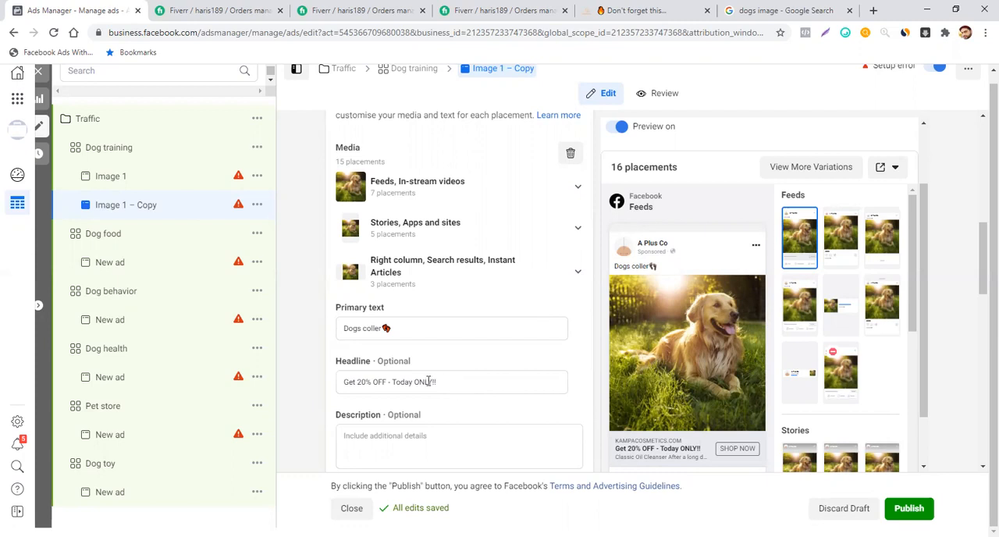
mouse_move(693, 348)
scroll(579, 314, "up", 2)
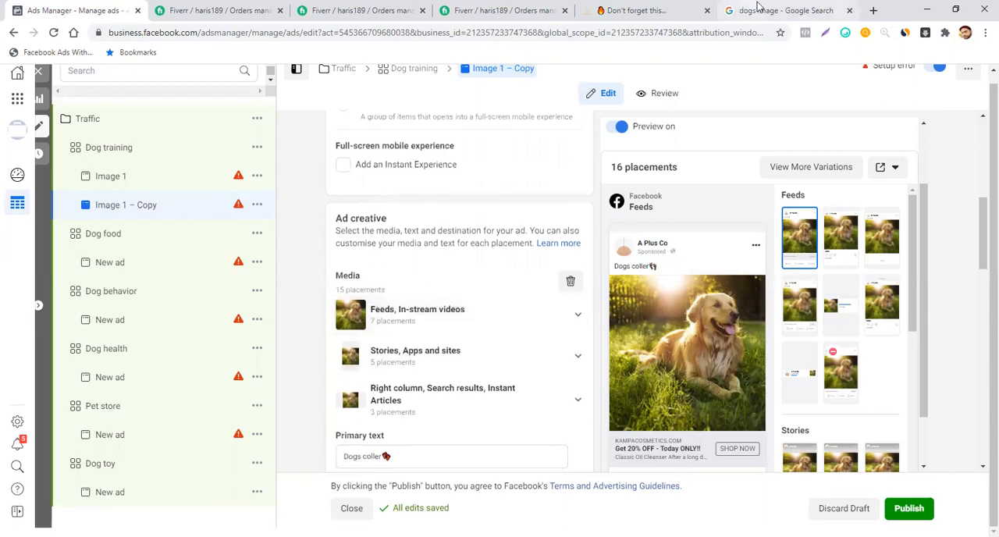
- Switch to the Google image results and save the enlarged Unsplash picture of two running dogs to the computer
left_click(761, 11)
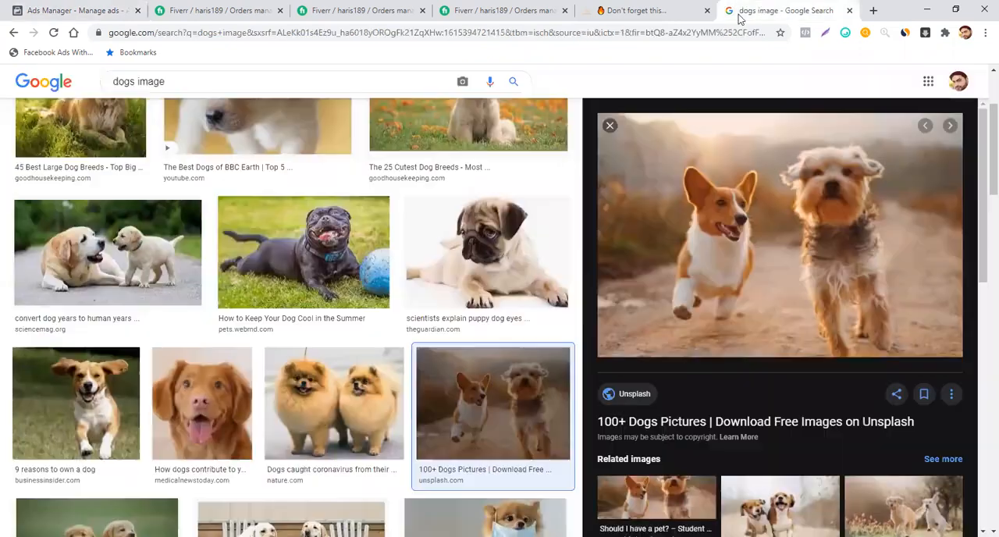
right_click(776, 228)
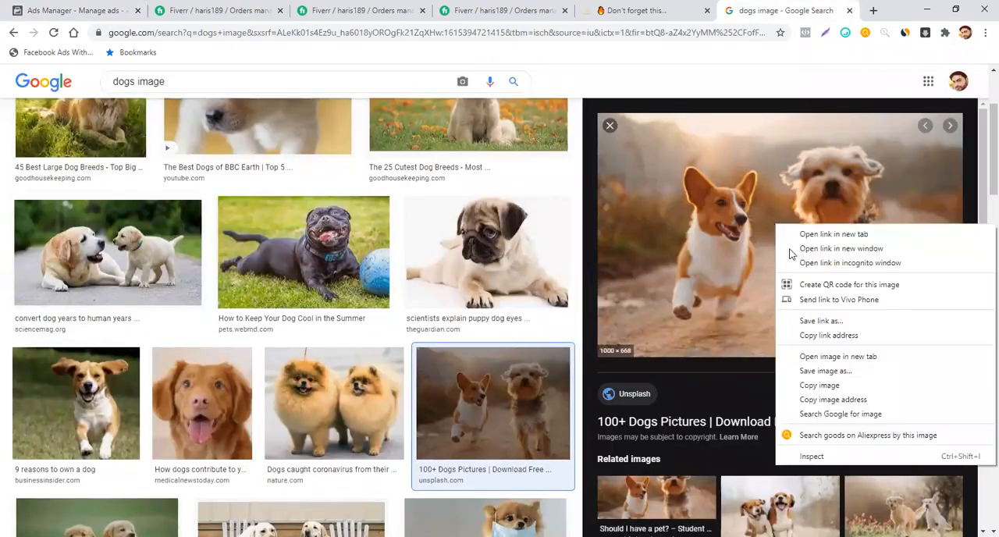
left_click(844, 372)
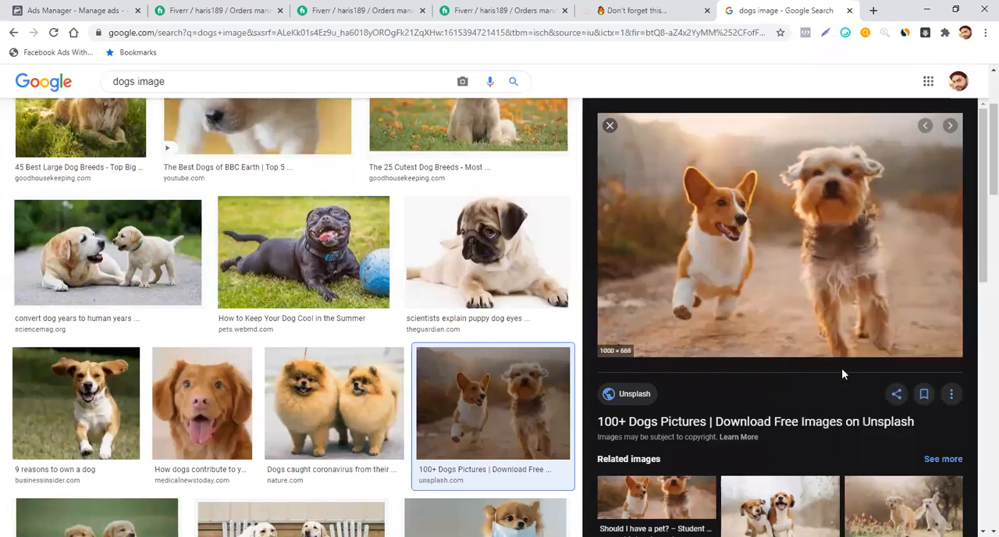
left_click(394, 292)
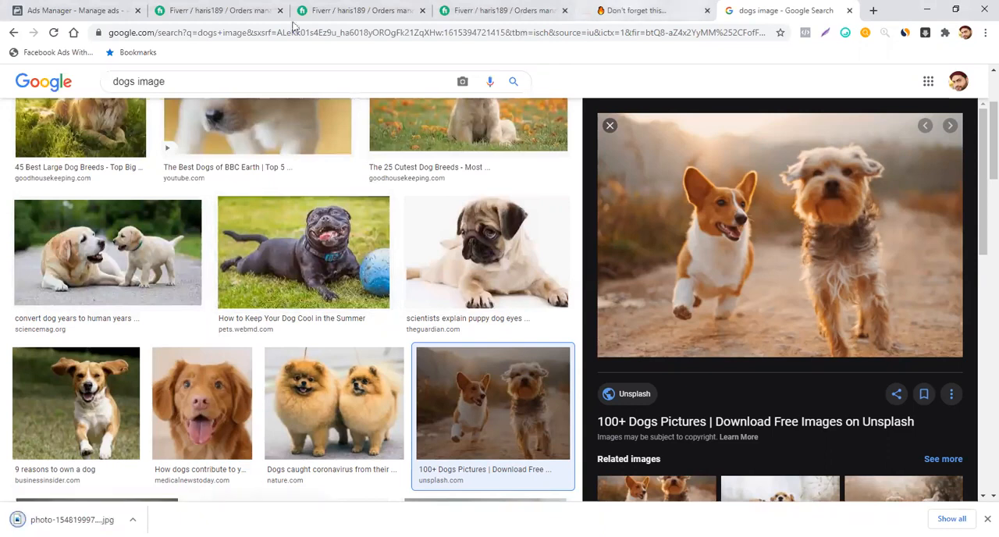
- Return to Ads Manager and remove all media from the Image 1 – Copy ad's creative
left_click(105, 11)
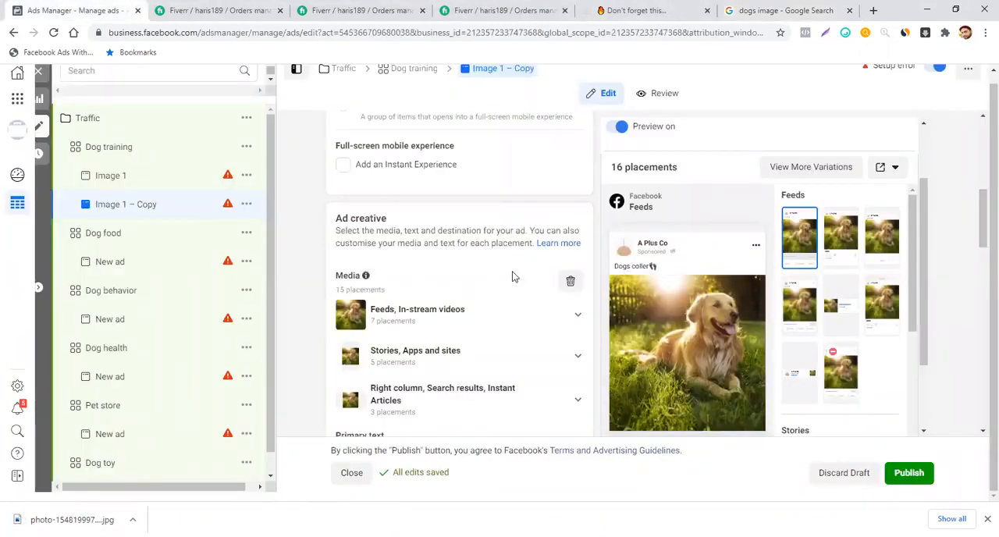
scroll(513, 276, "down", 1)
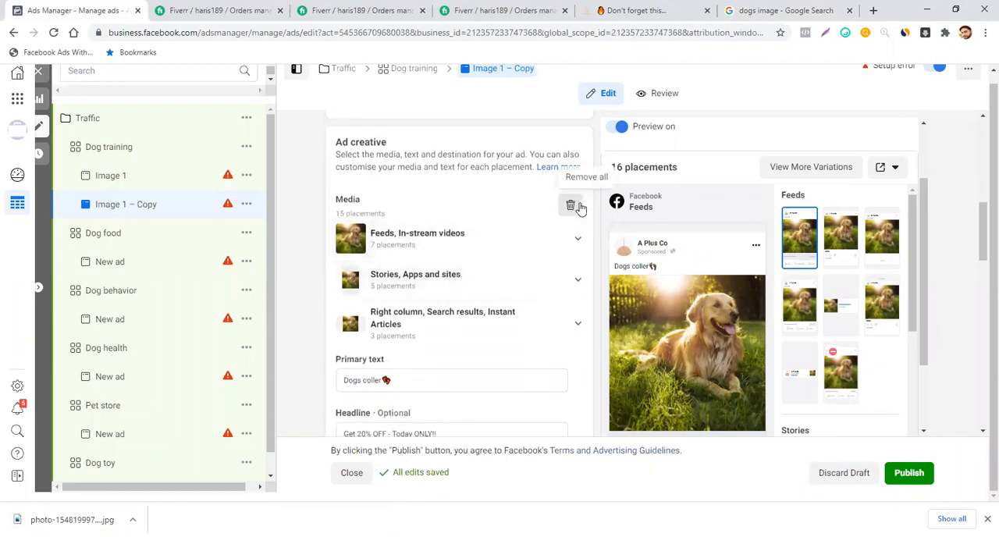
left_click(573, 213)
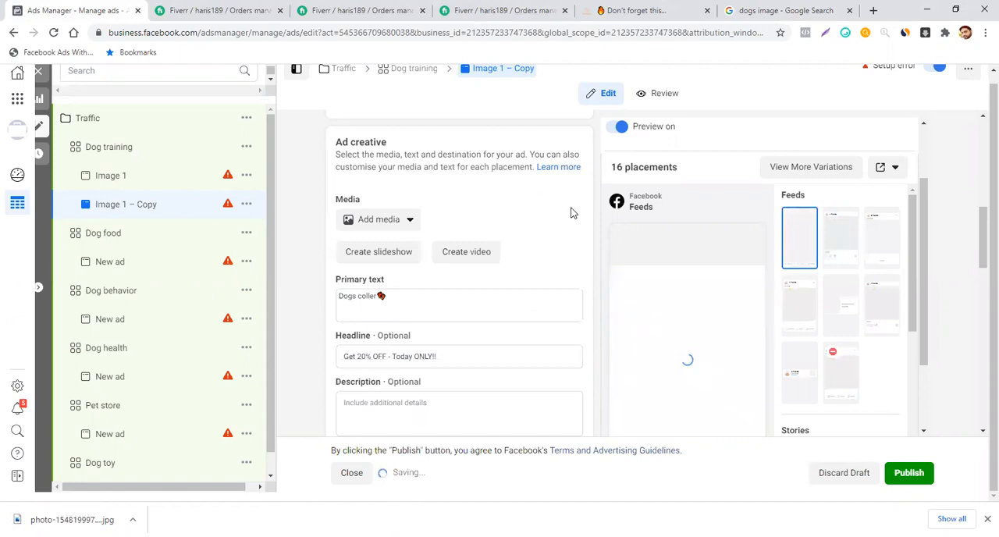
left_click(397, 223)
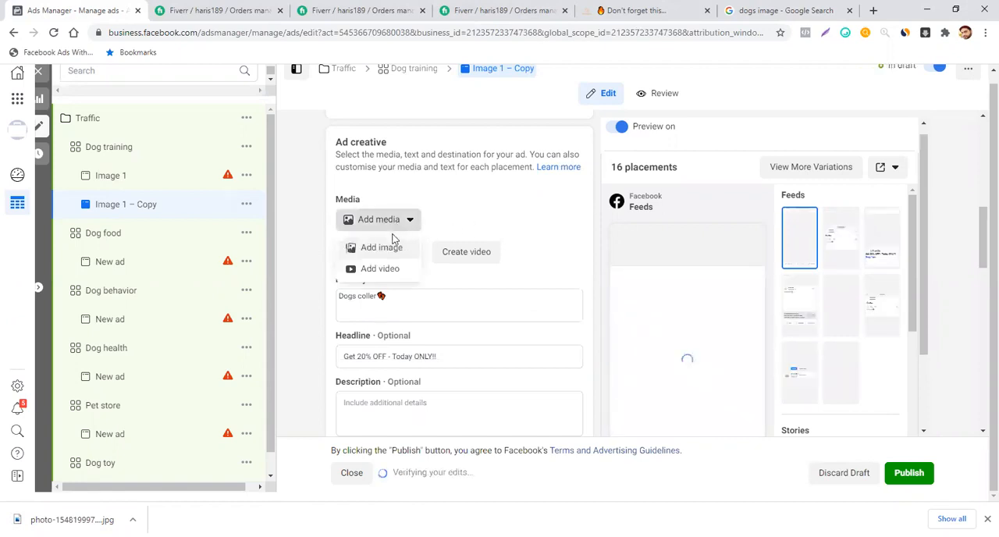
left_click(383, 247)
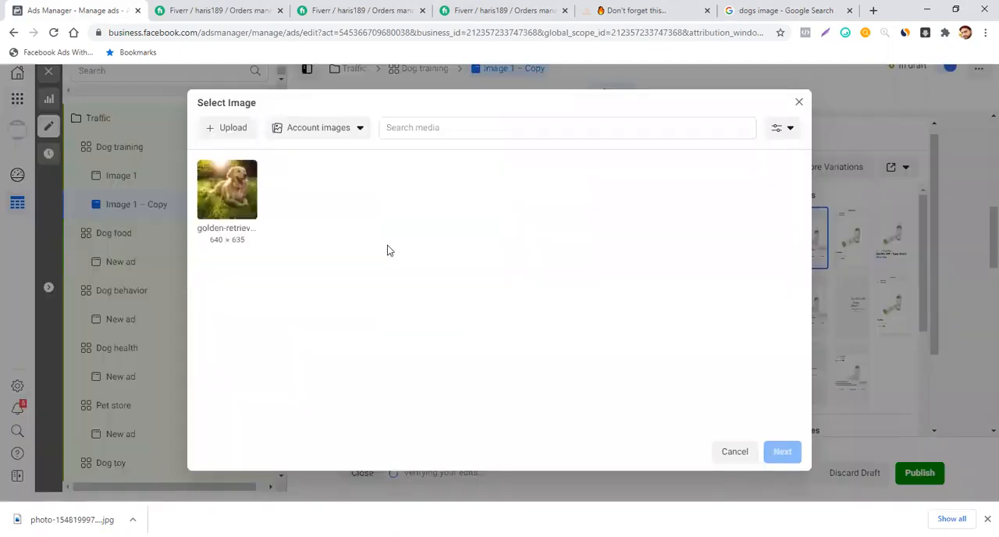
left_click(237, 131)
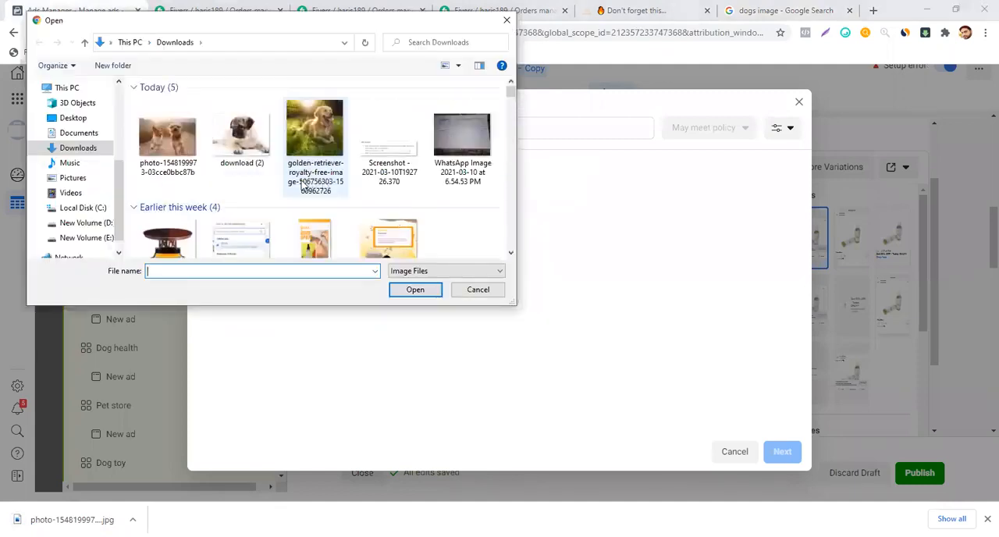
left_click(185, 150)
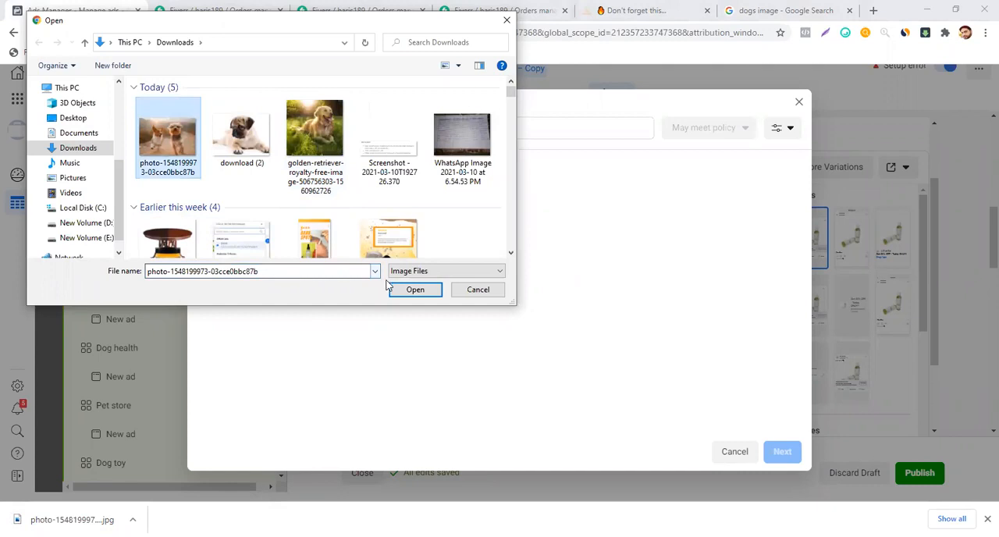
left_click(404, 291)
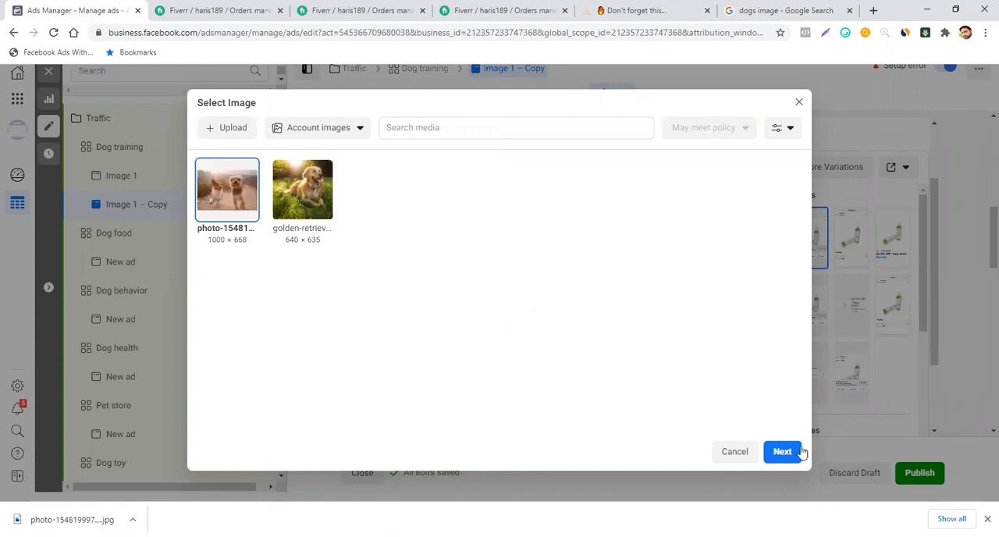
left_click(795, 453)
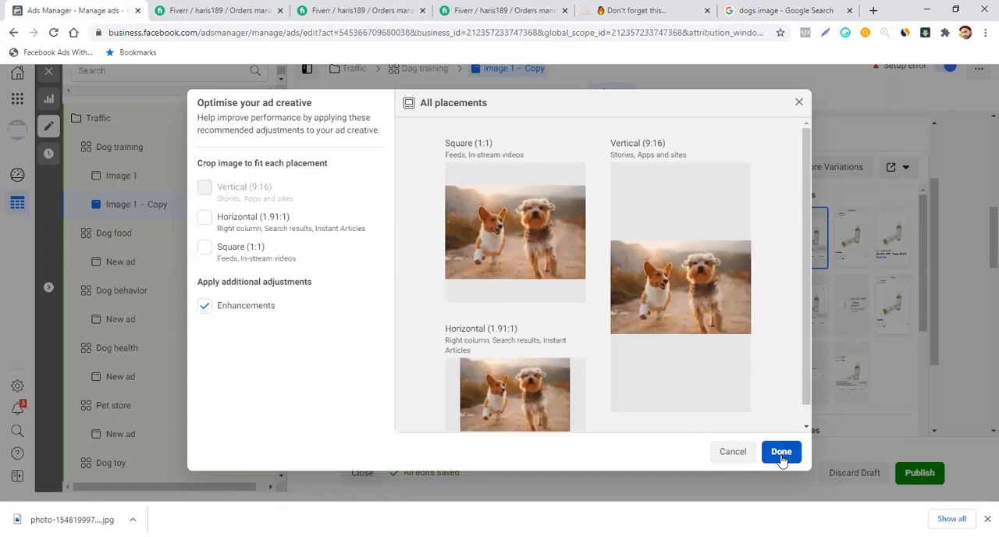
left_click(782, 454)
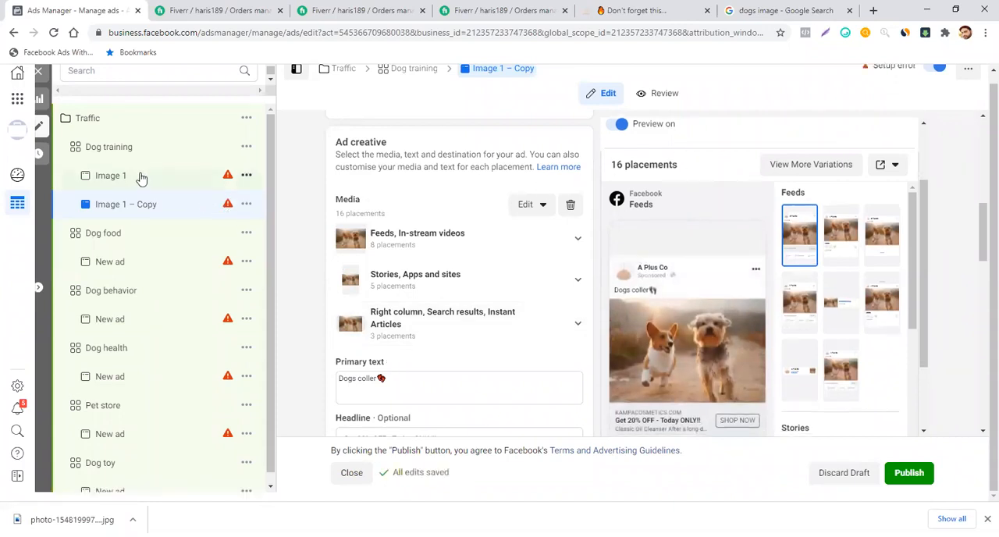
- Compare the duplicated ad with the original Image 1 ad, and rename the duplicate as Image 2
left_click(110, 175)
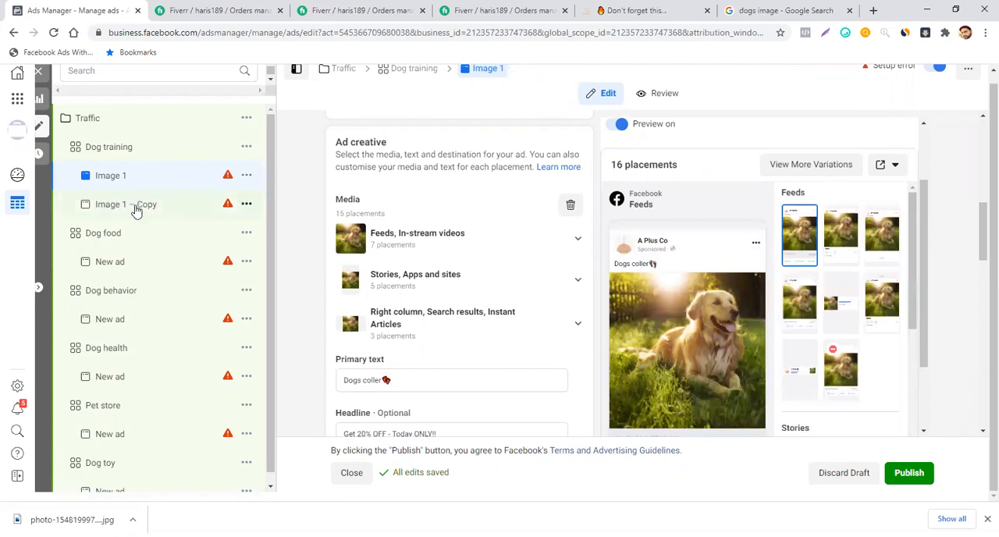
left_click(135, 205)
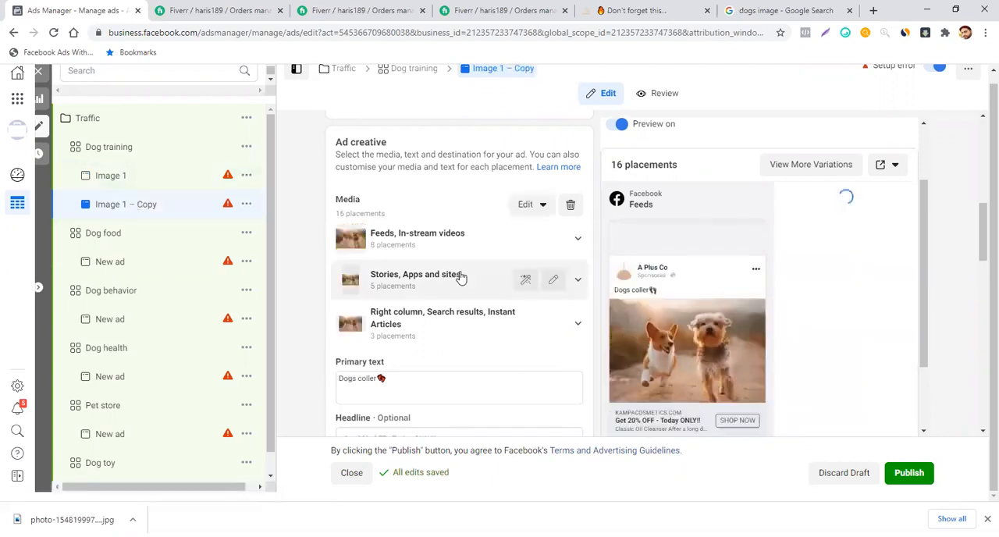
scroll(460, 277, "up", 2)
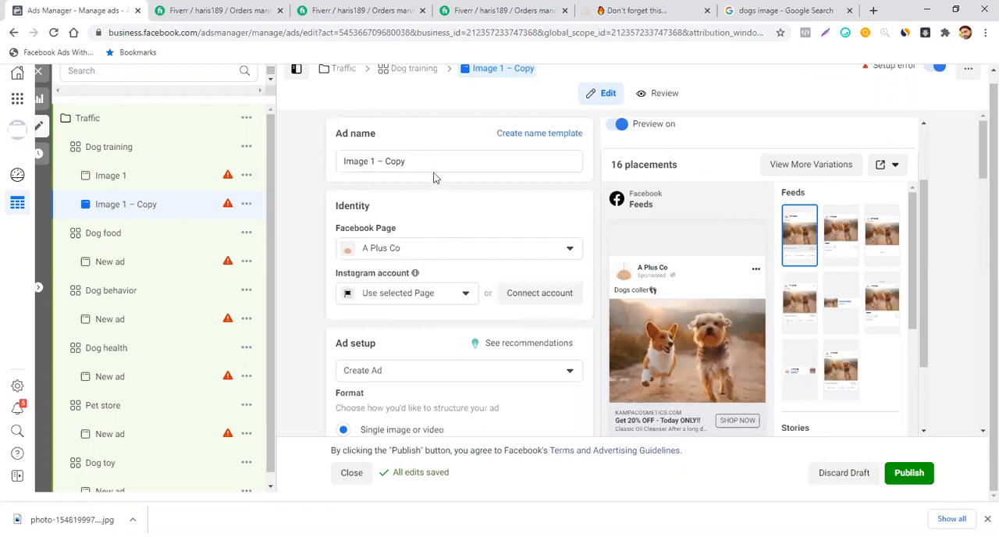
left_click(419, 159)
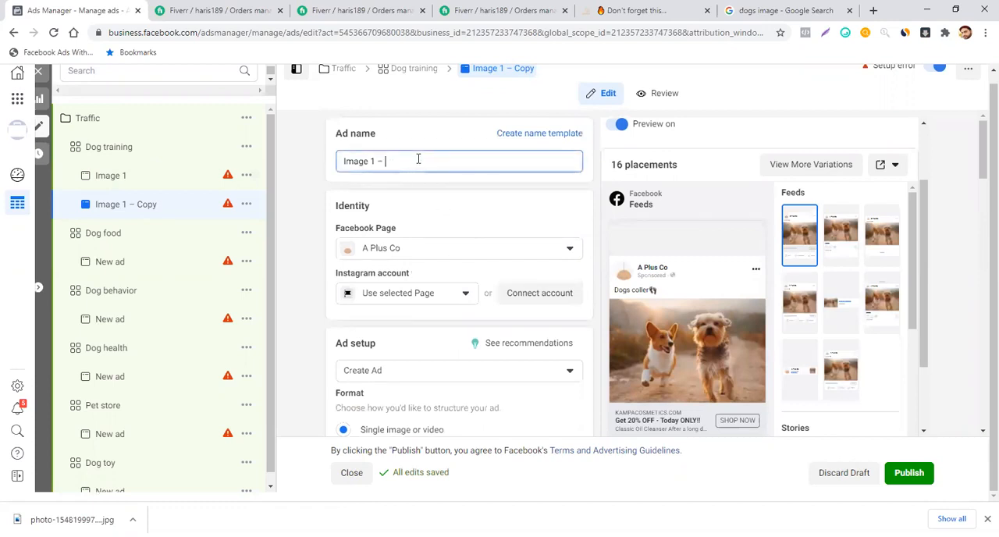
key("BackSpace")
type("2")
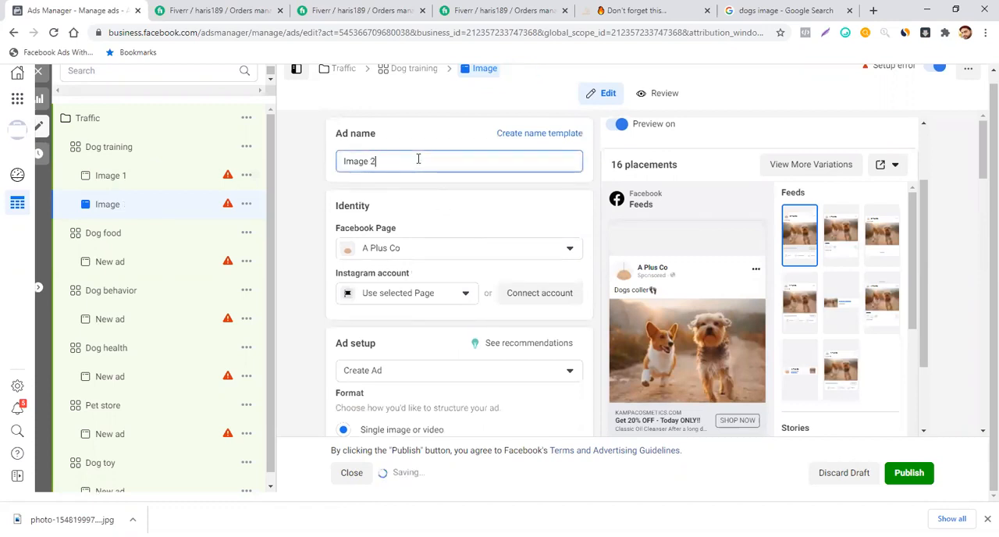
left_click(449, 198)
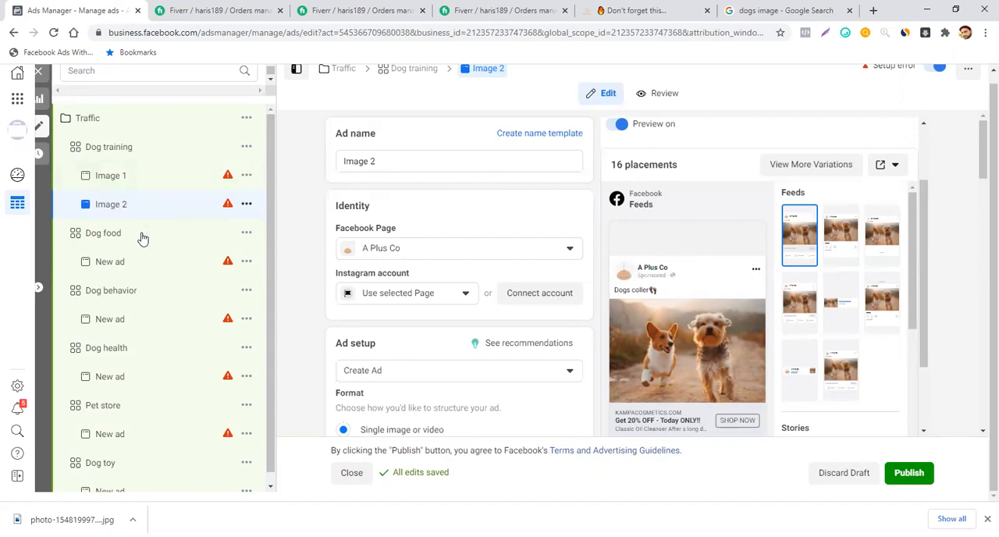
- Select both the Image 1 and Image 2 ads in the Dog training ad set and copy them
scroll(134, 261, "down", 1)
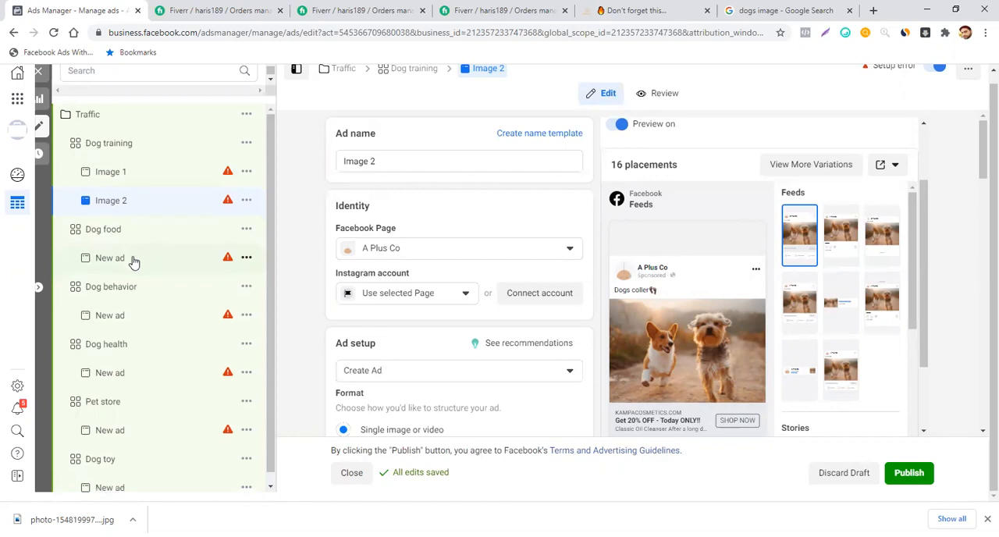
left_click(271, 489)
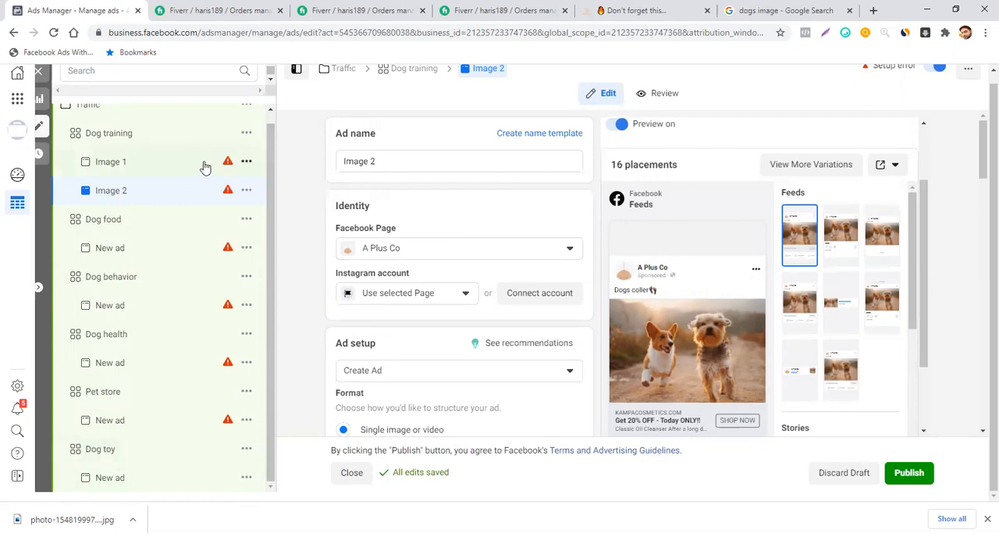
left_click(125, 164)
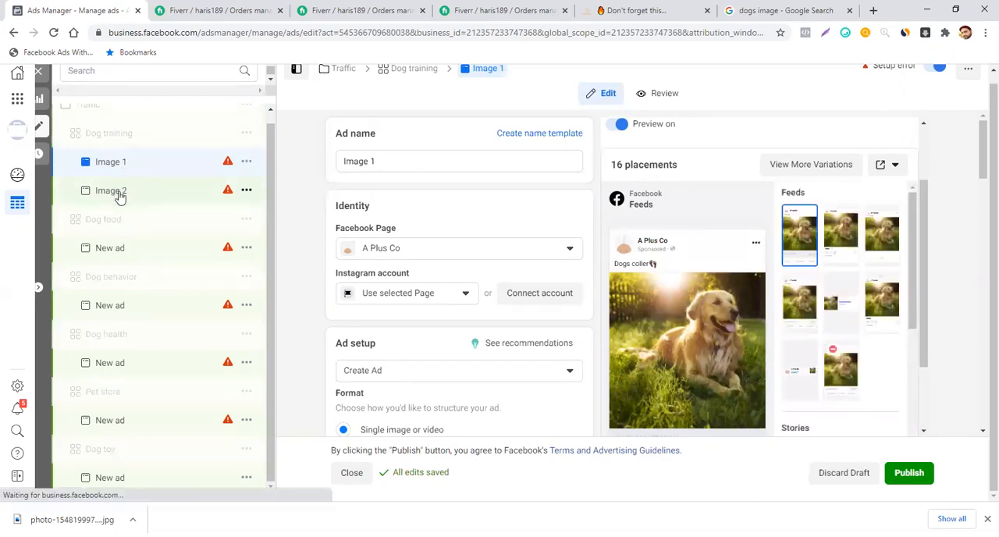
left_click(120, 193, "shift")
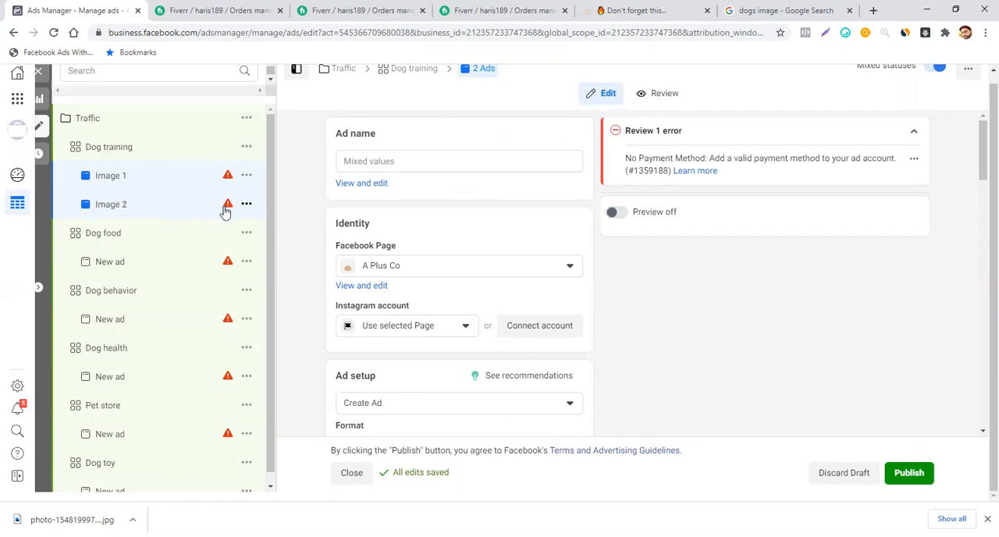
mouse_move(228, 208)
mouse_move(229, 328)
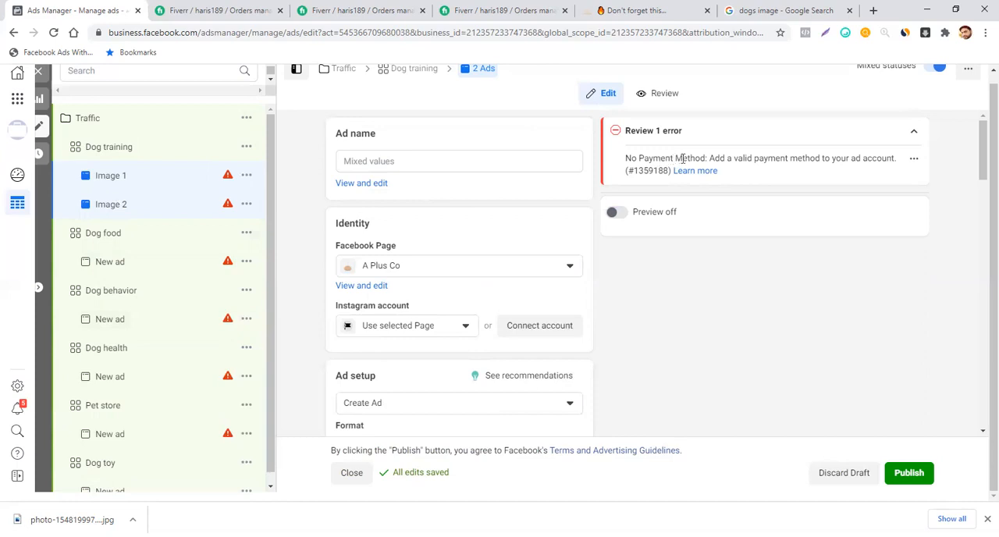
left_click(246, 175)
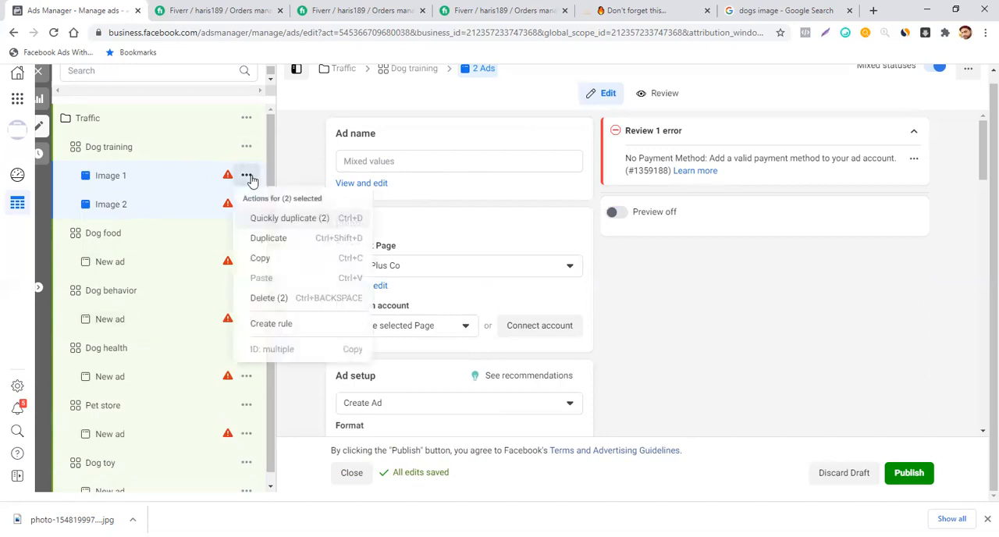
left_click(262, 261)
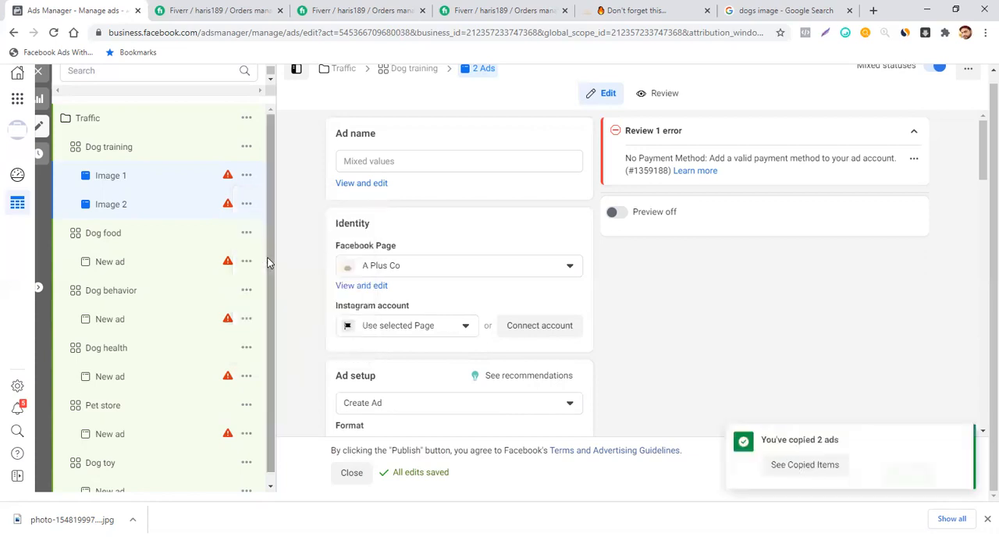
- Paste the copied ads into the Dog food, Dog behavior, Dog health, Pet store and Dog toy ad sets together
left_click(133, 240)
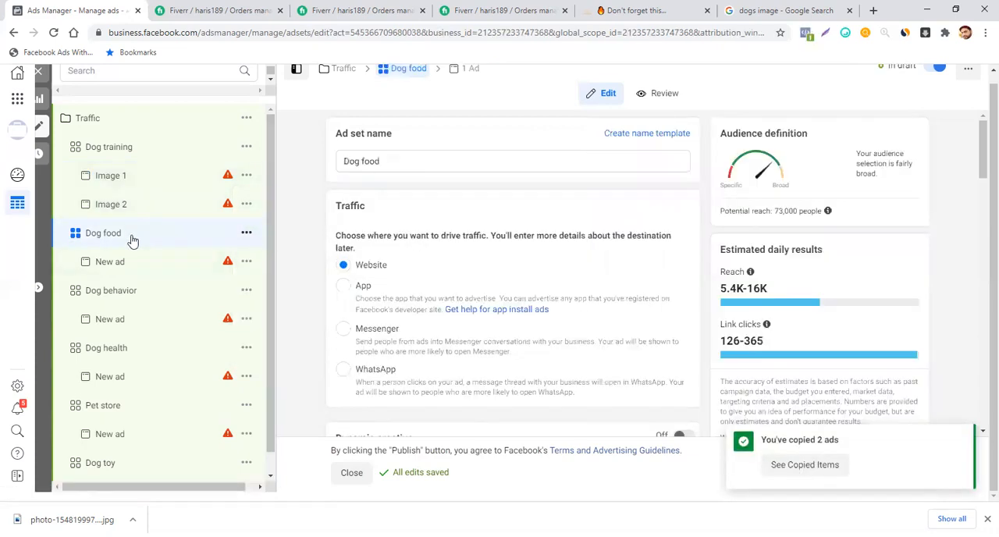
key("ctrl")
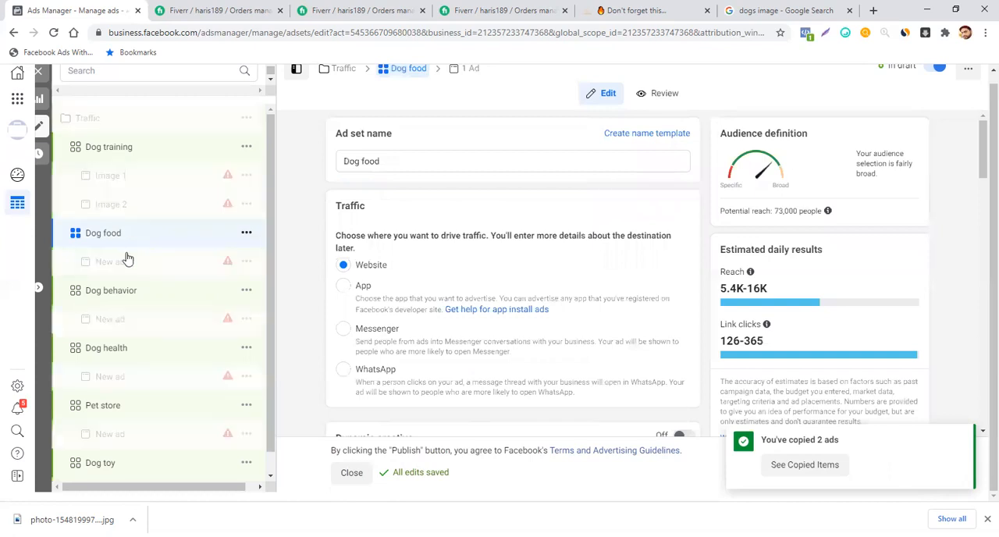
left_click(120, 292, "ctrl")
left_click(112, 350, "ctrl")
left_click(112, 405, "ctrl")
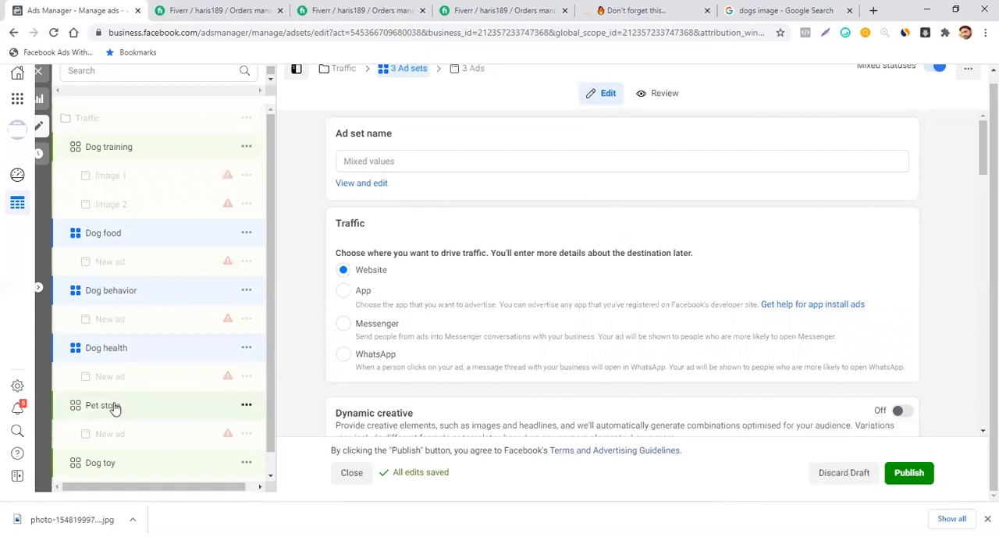
left_click(110, 464, "ctrl")
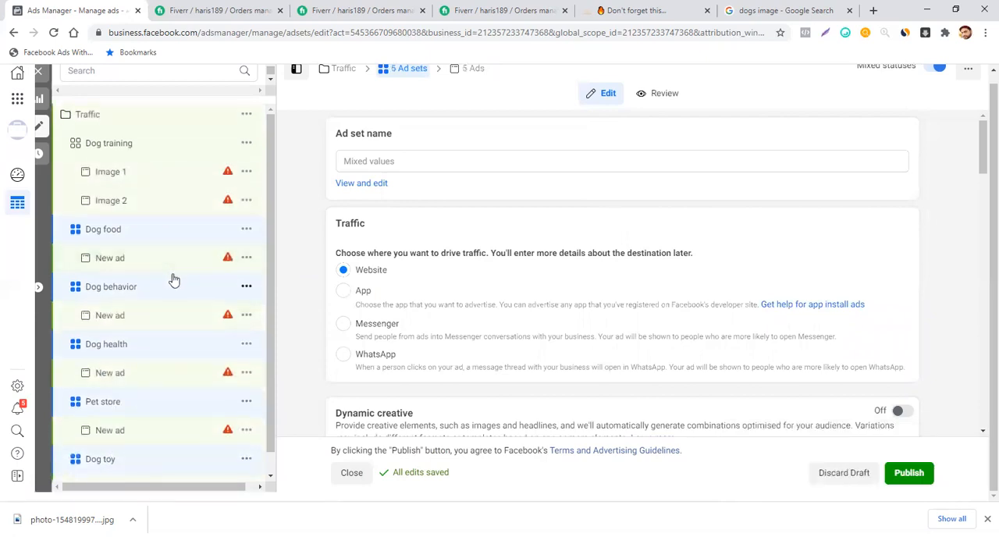
left_click(247, 231)
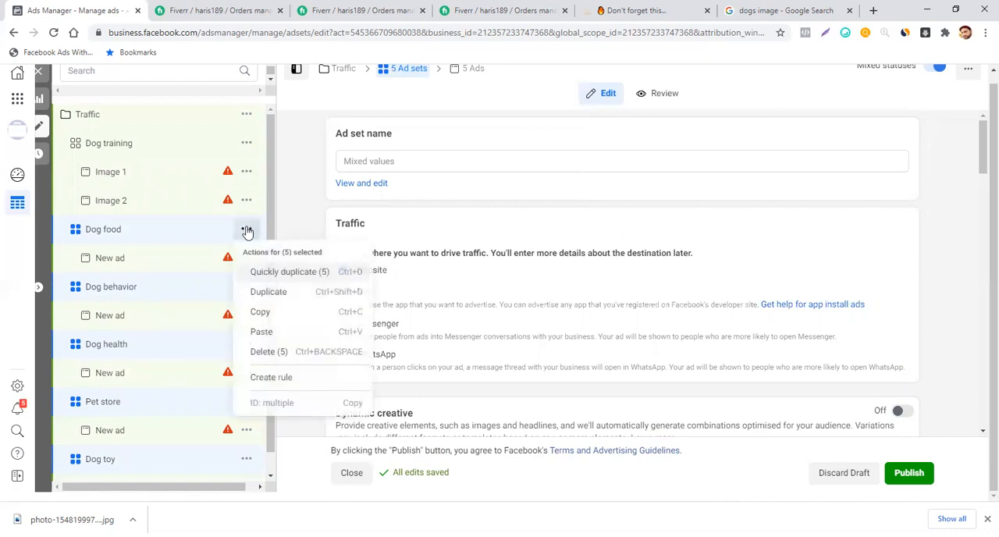
left_click(265, 332)
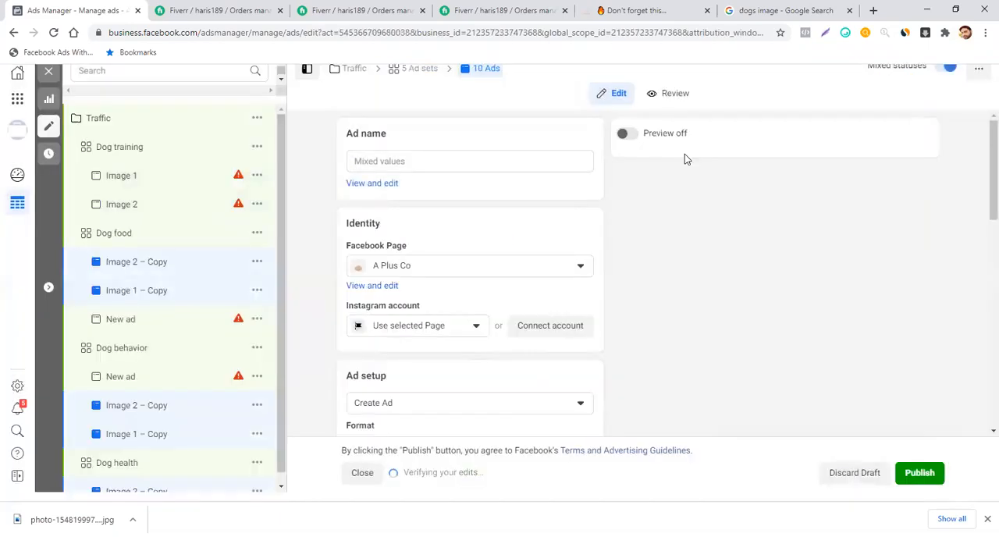
- Look over the campaign tree to check the pasted ads and the leftover New ad entries in each ad set
scroll(174, 278, "down", 1)
scroll(175, 277, "down", 4)
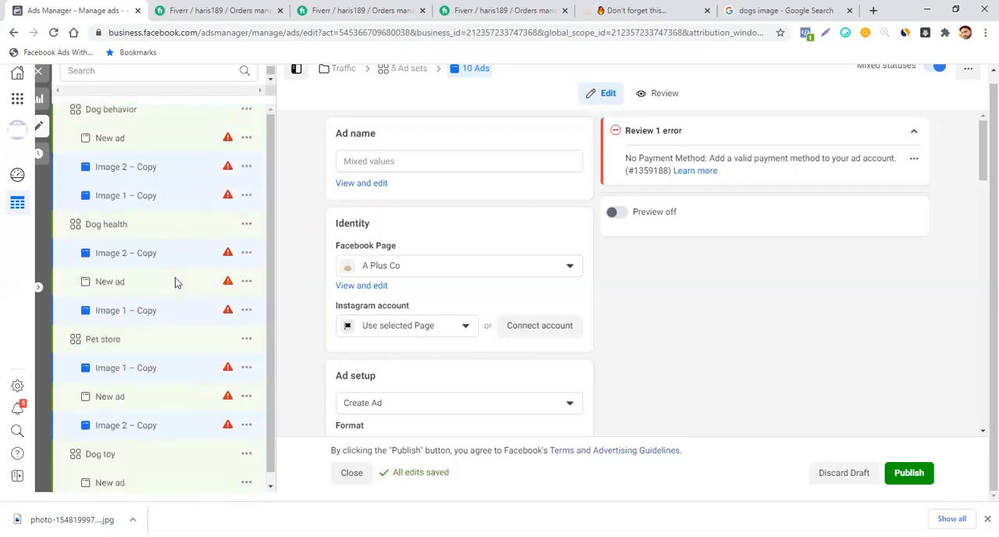
scroll(175, 283, "up", 4)
scroll(175, 283, "down", 1)
scroll(174, 283, "up", 1)
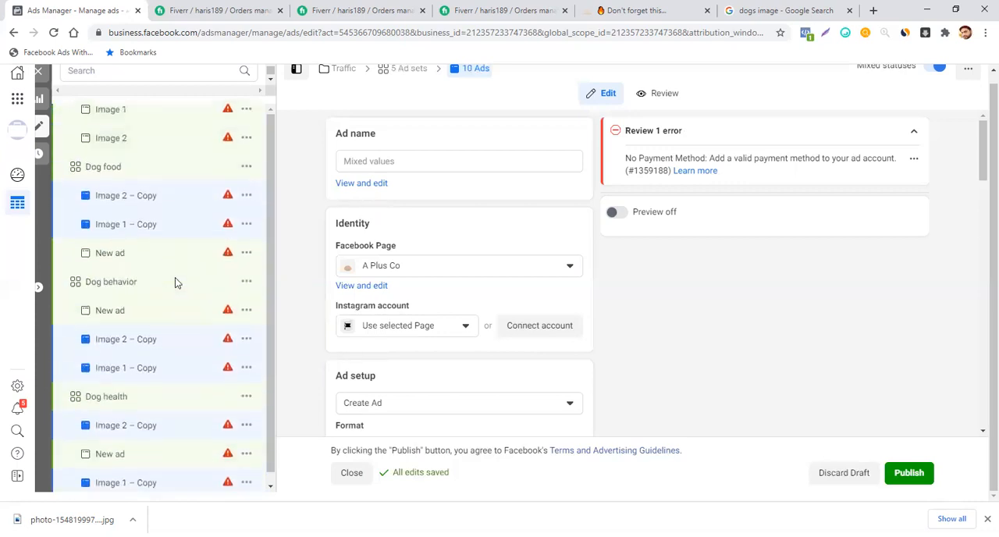
- Delete the leftover New ad from the Dog food ad set
left_click(246, 254)
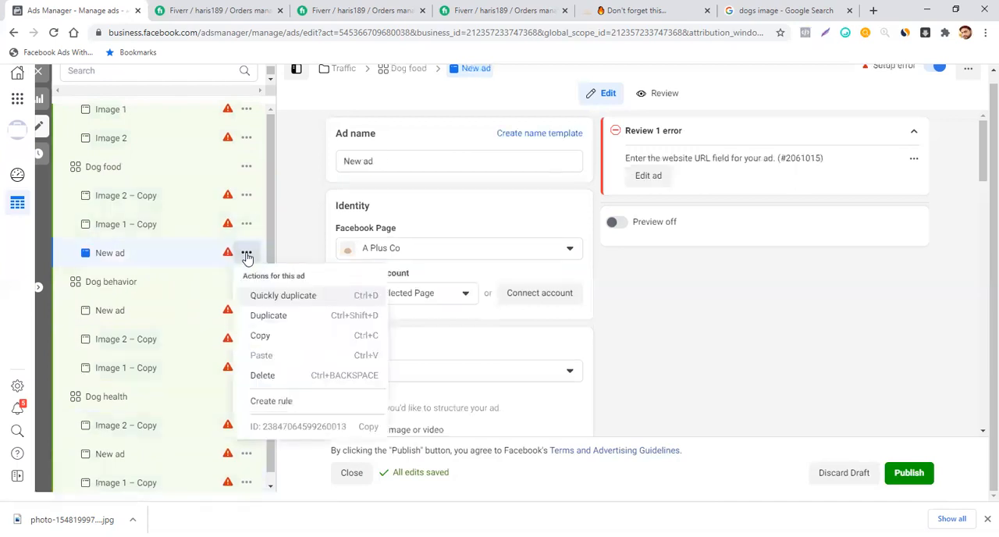
left_click(266, 375)
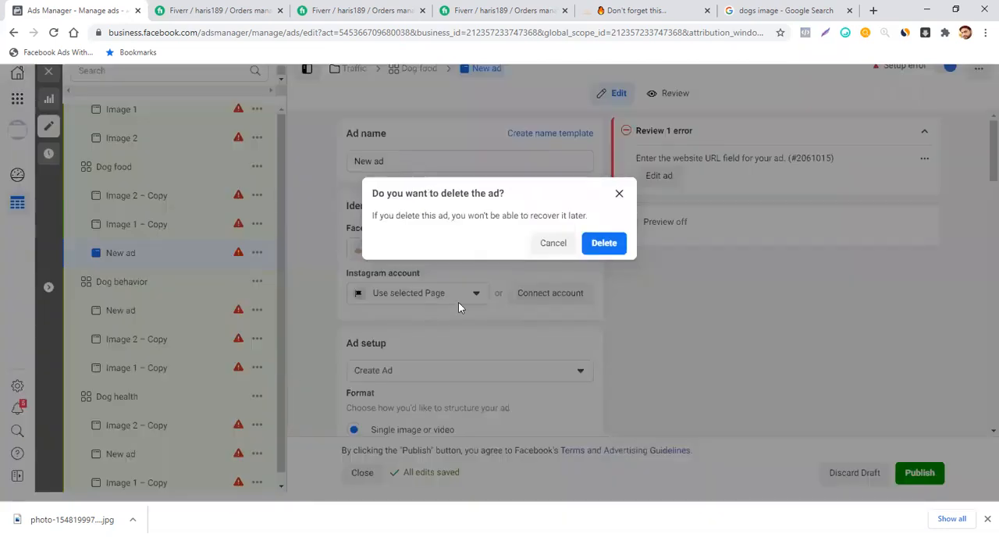
left_click(594, 250)
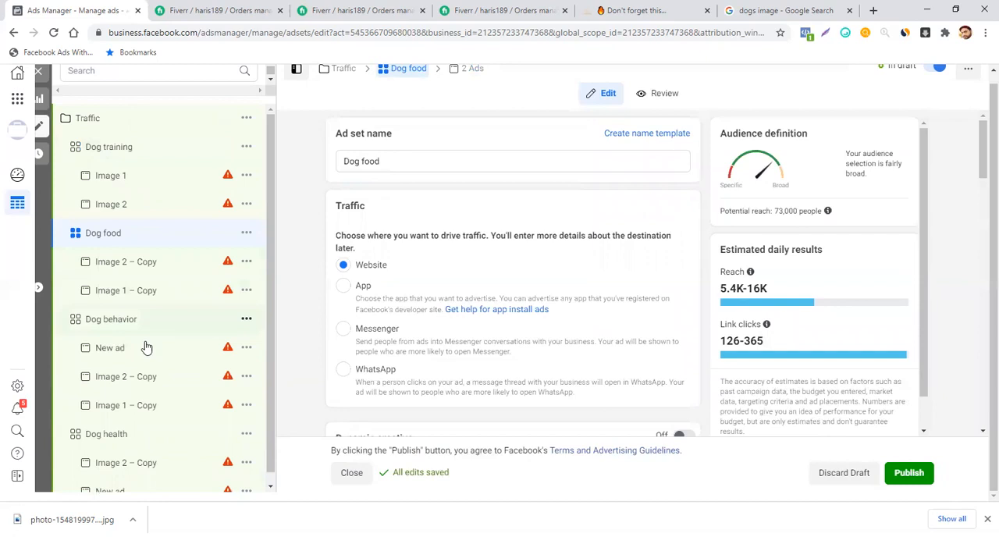
- Select the New ad entries in the Dog behavior, Dog health, Pet store and Dog toy ad sets and delete them together
left_click(136, 357)
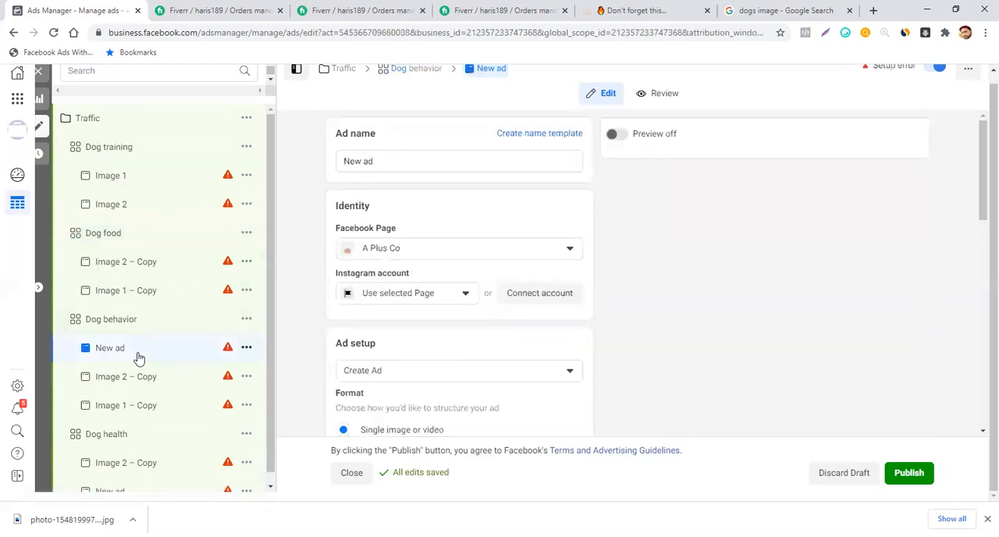
scroll(158, 342, "down", 2)
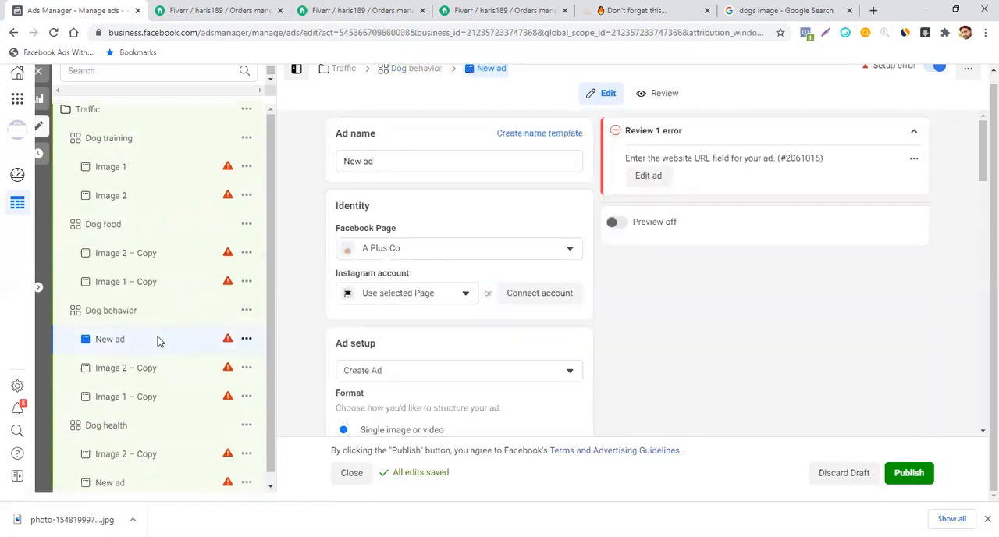
scroll(160, 343, "down", 1)
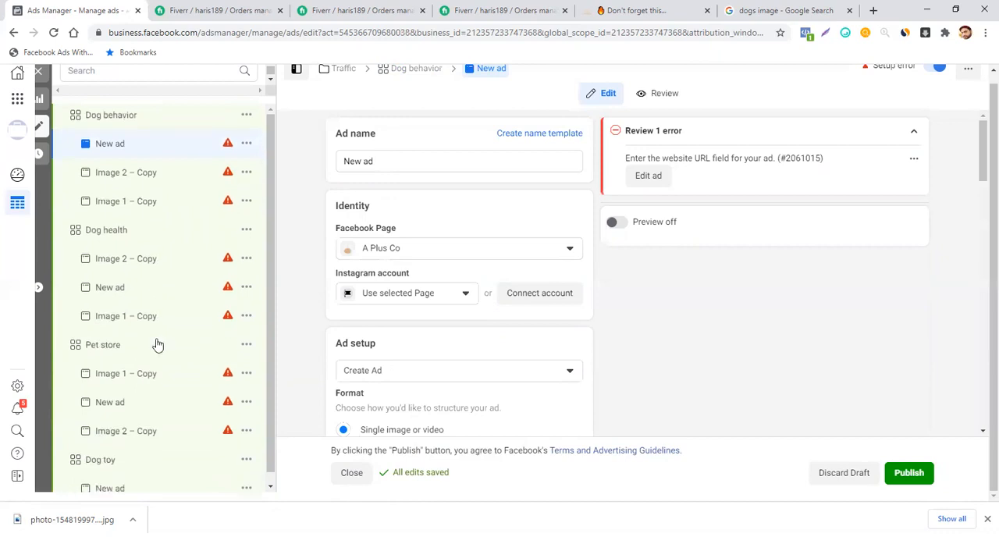
left_click(128, 295, "ctrl")
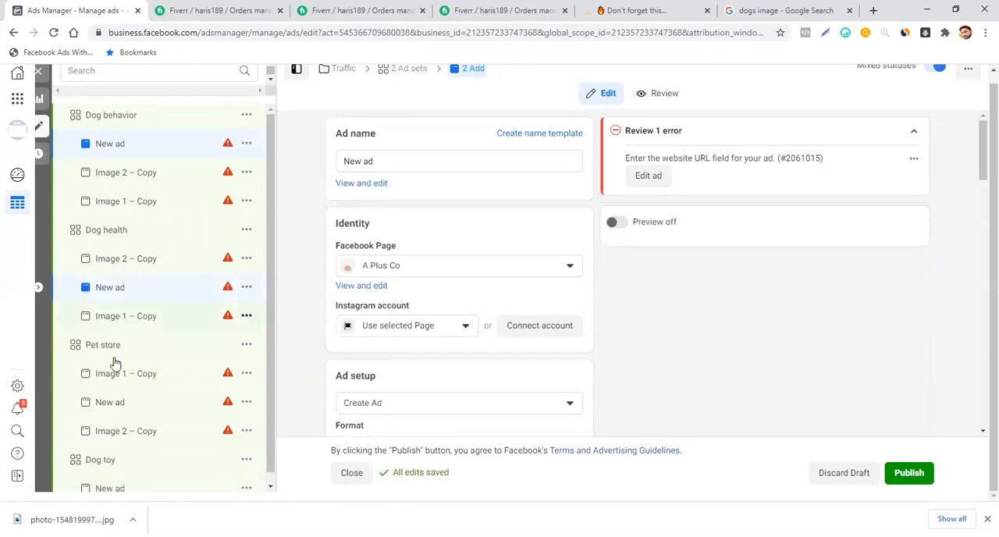
left_click(116, 411, "ctrl")
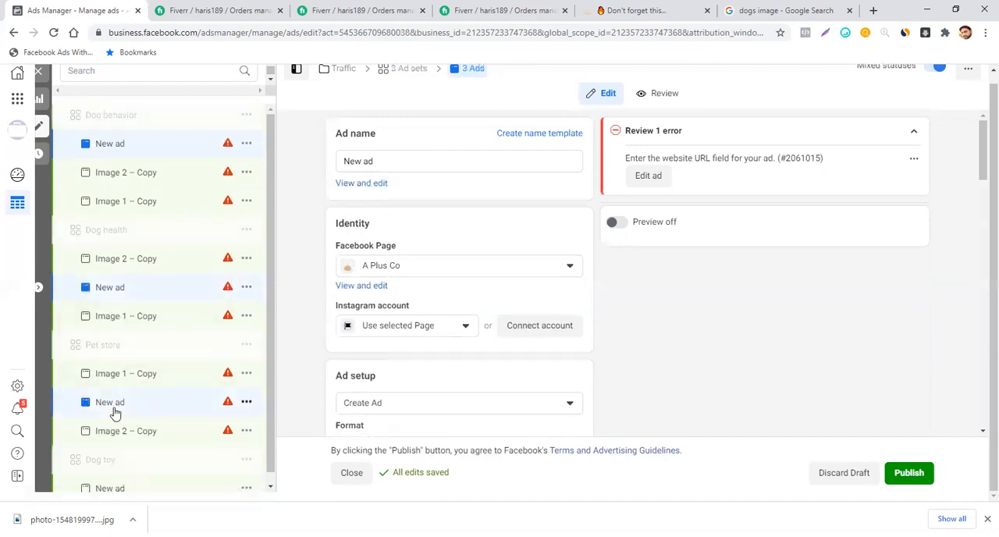
scroll(153, 341, "down", 5)
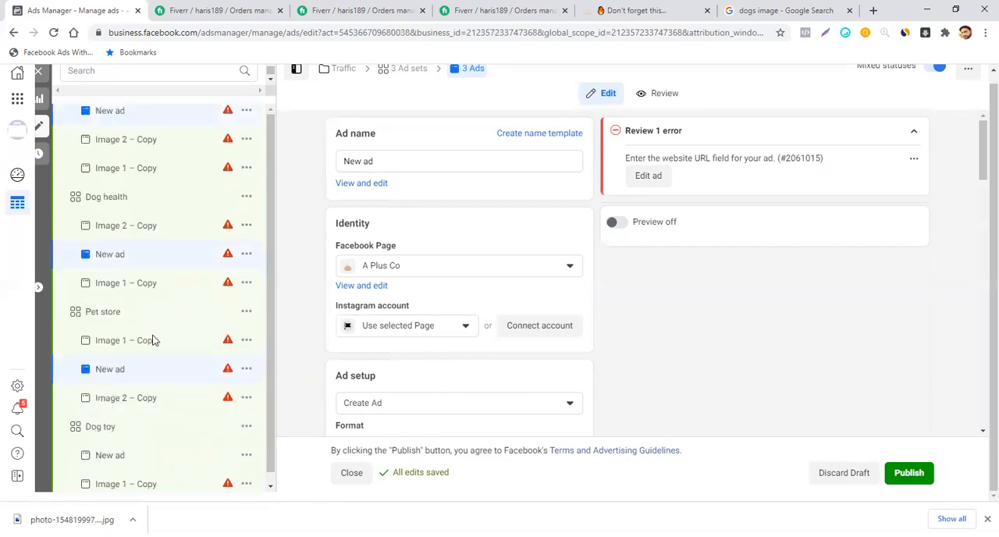
left_click(111, 431, "ctrl")
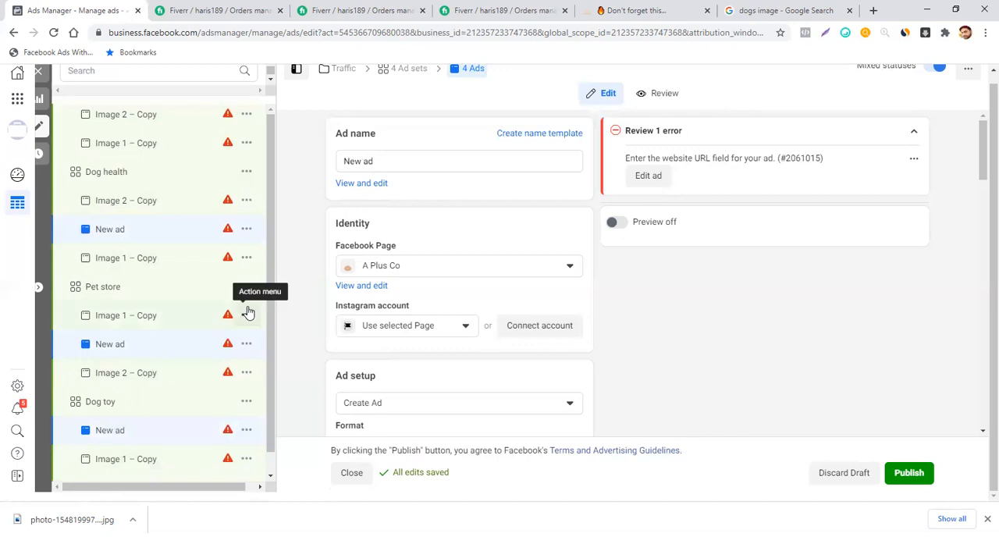
scroll(247, 312, "up", 3)
left_click(246, 234)
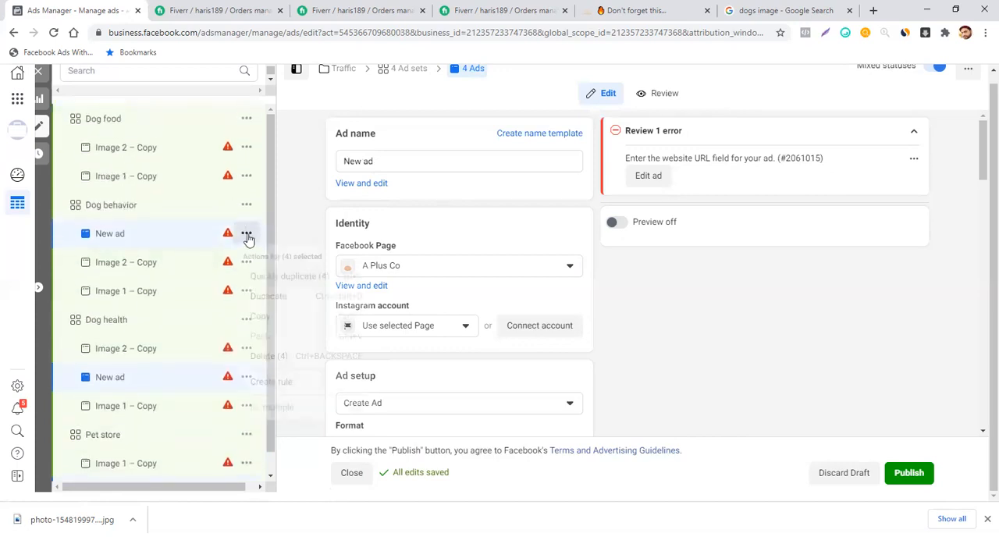
left_click(269, 356)
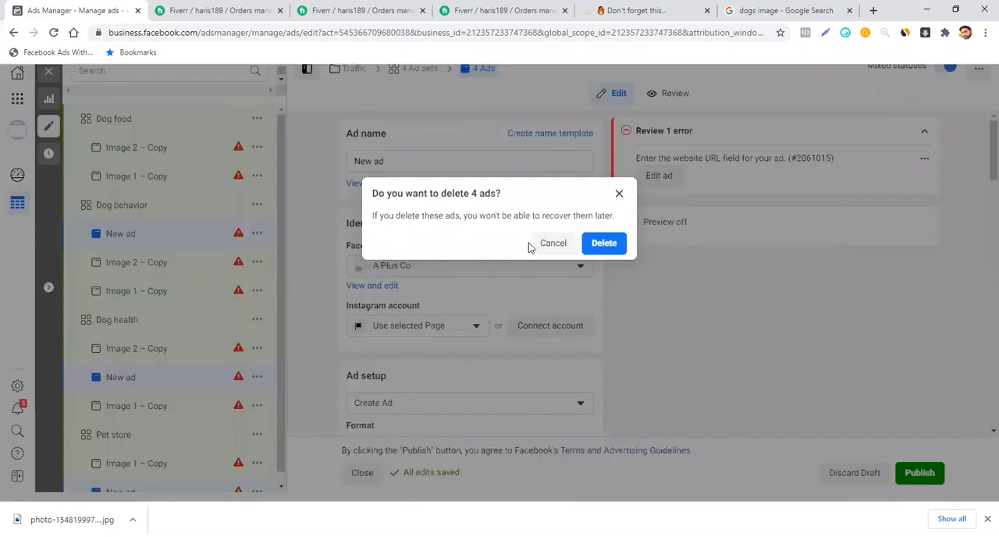
left_click(603, 243)
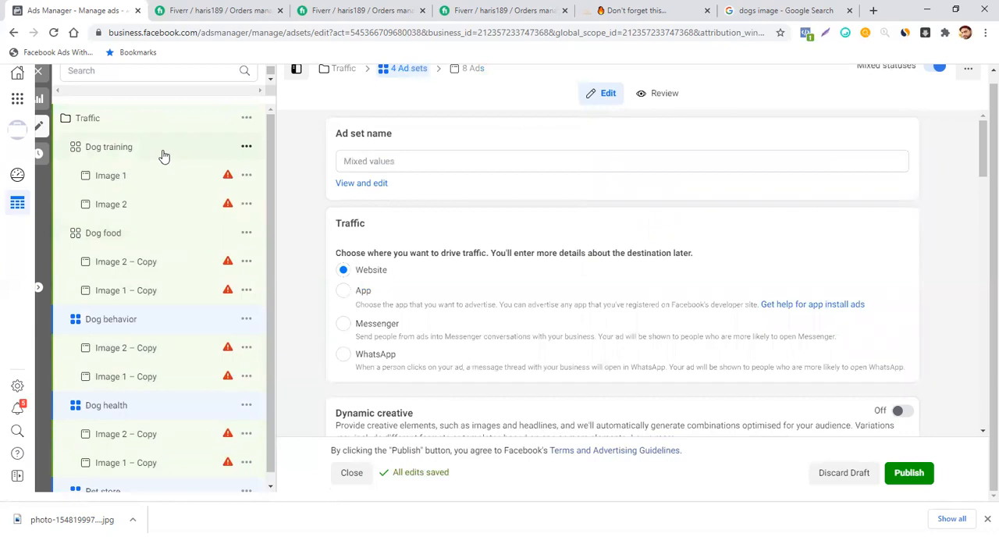
- Open the Dog training ad set and look through the campaign tree to check the ads under each ad set
left_click(163, 155)
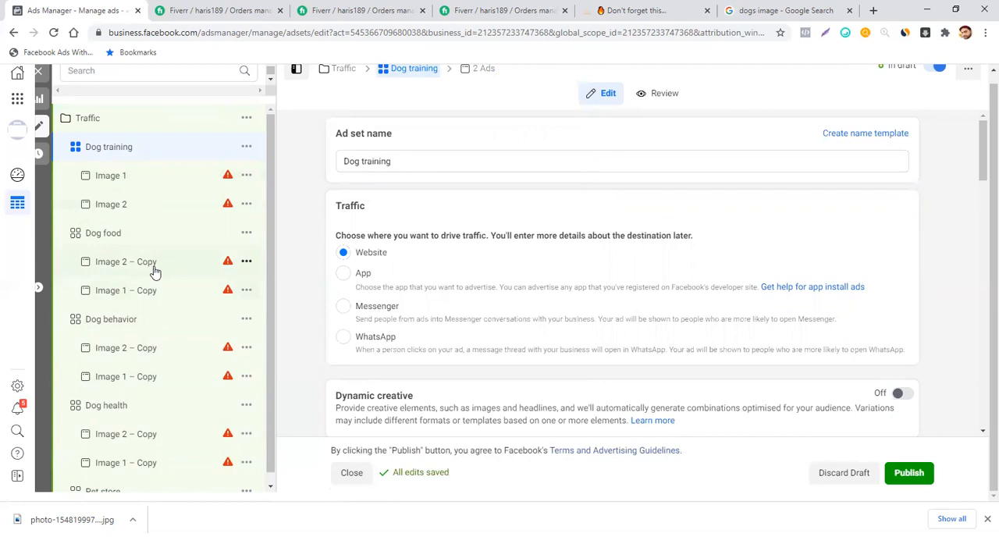
scroll(154, 271, "down", 4)
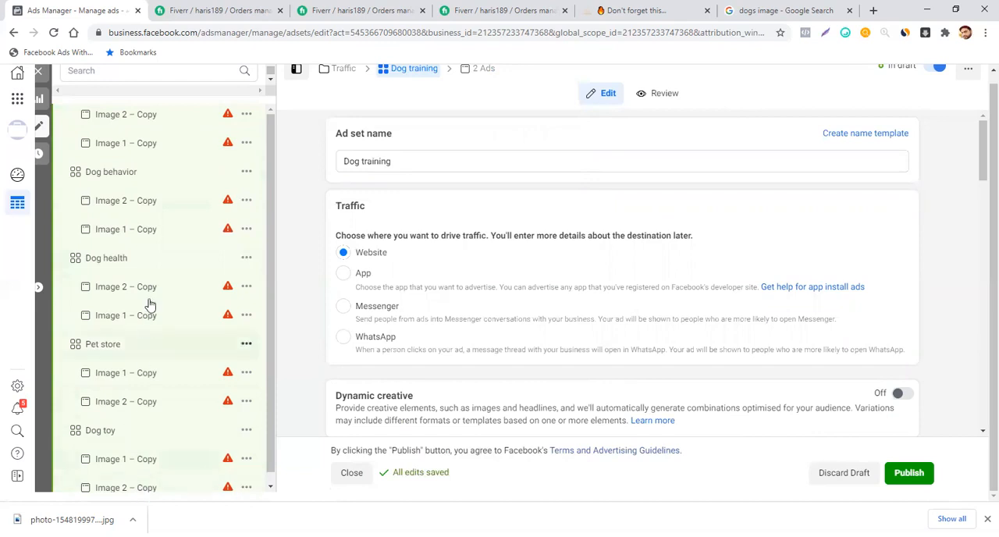
scroll(151, 300, "up", 4)
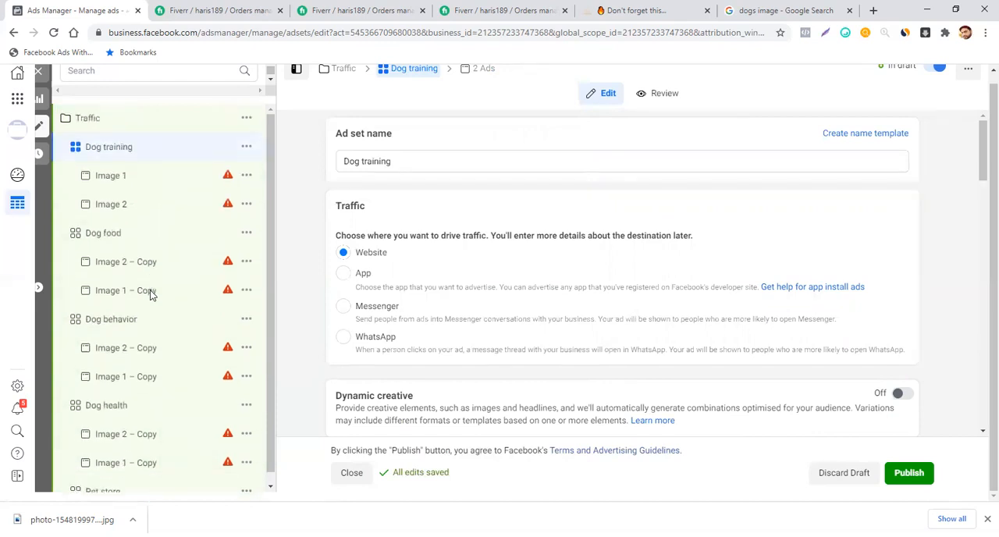
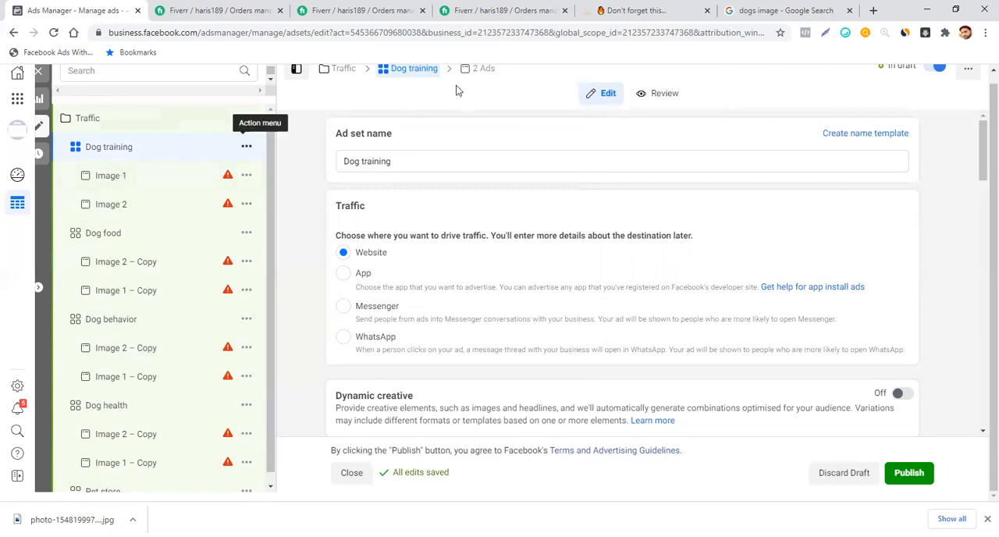
- Open the Image 1 ad in the Dog training ad set and change its format to Carousel
left_click(143, 185)
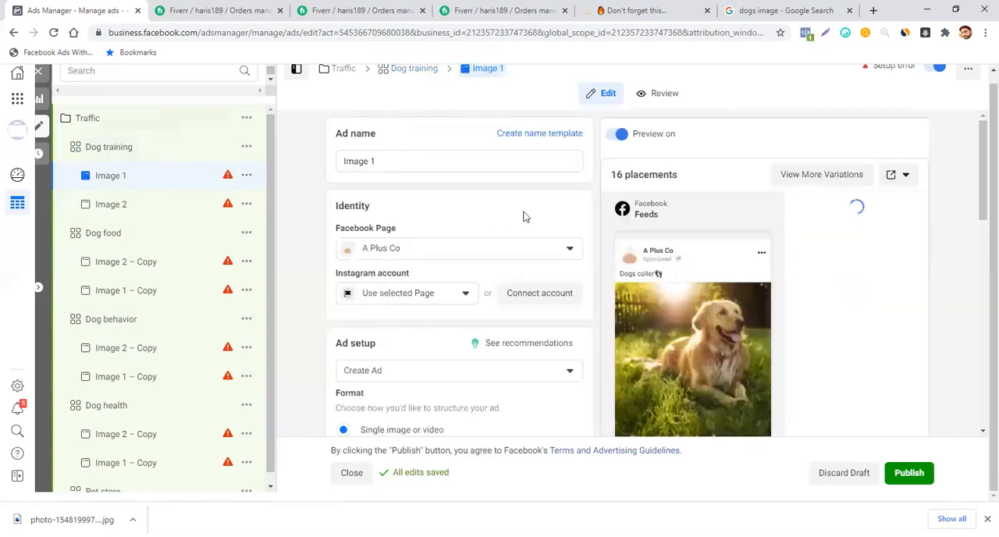
scroll(525, 217, "down", 2)
scroll(525, 217, "down", 2)
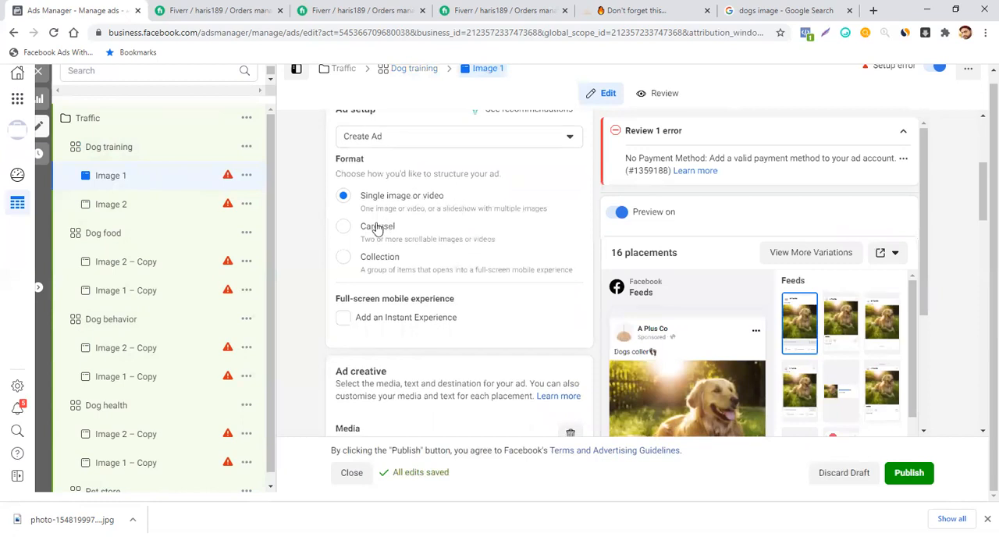
left_click(345, 228)
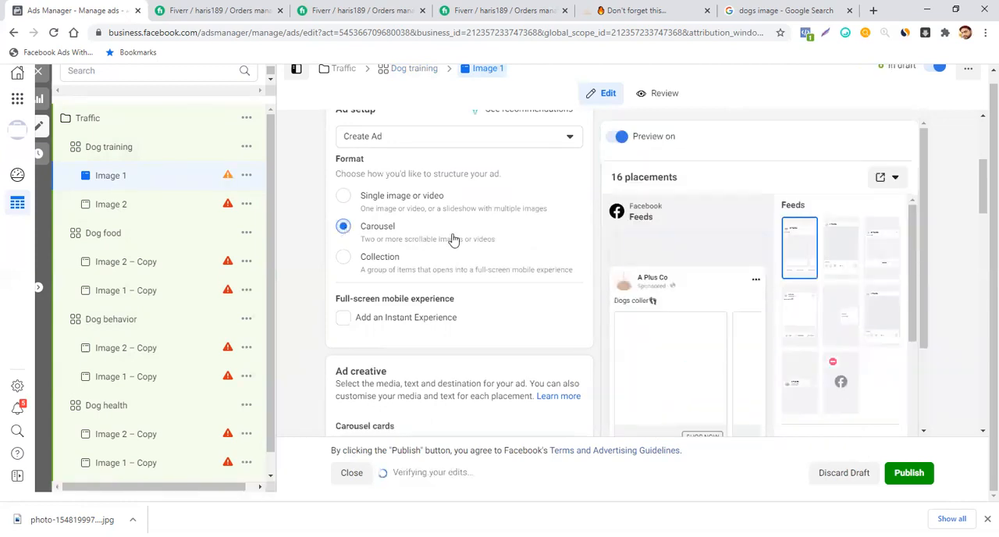
scroll(676, 222, "down", 3)
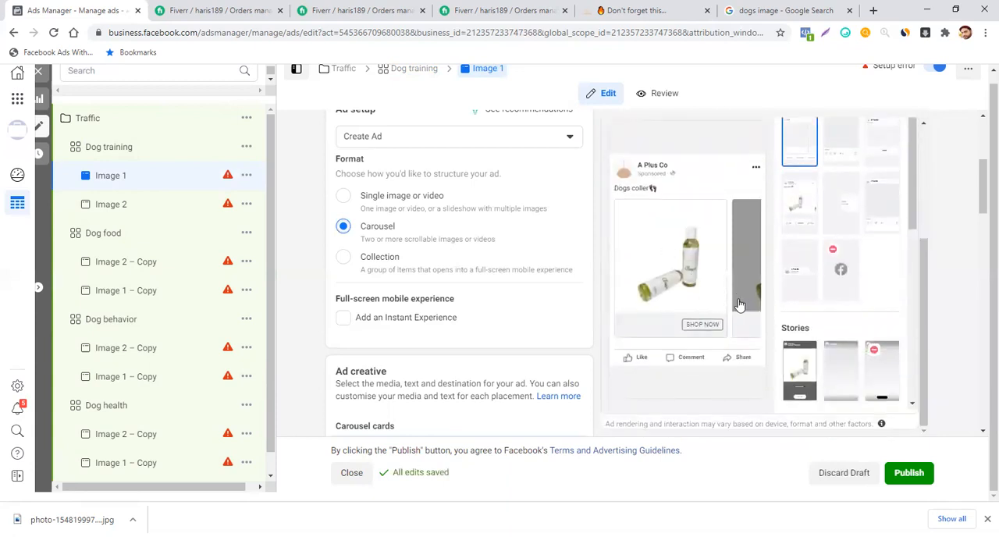
scroll(526, 274, "down", 3)
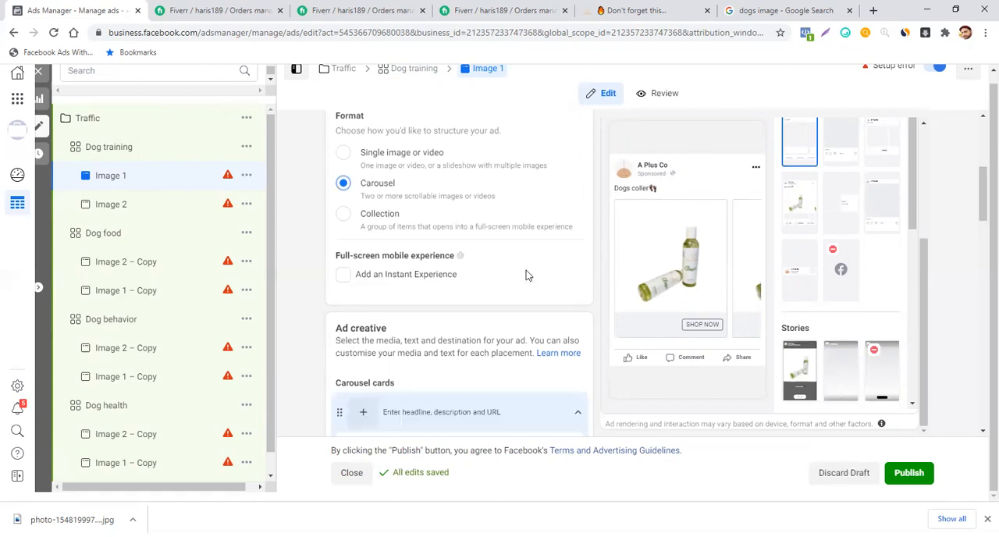
scroll(526, 273, "down", 1)
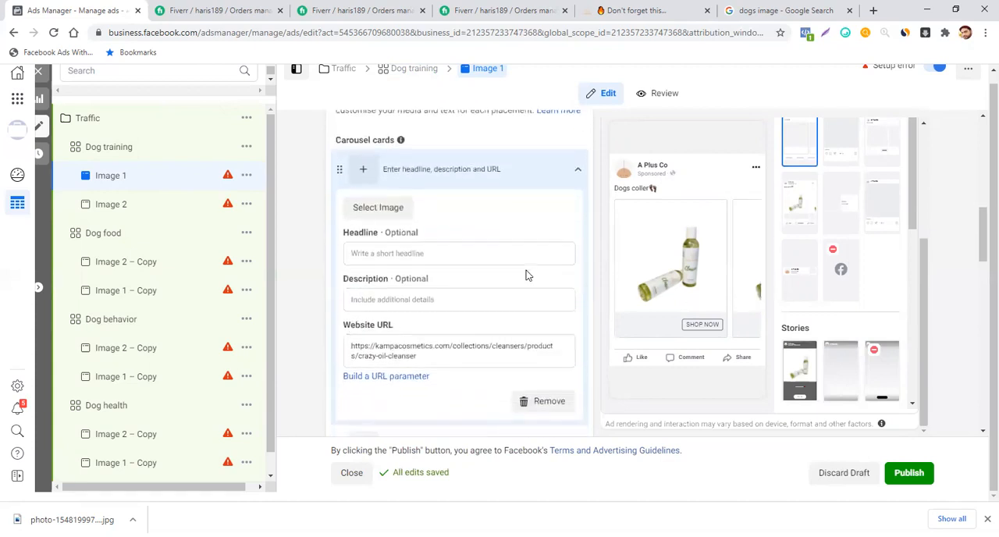
scroll(526, 275, "down", 1)
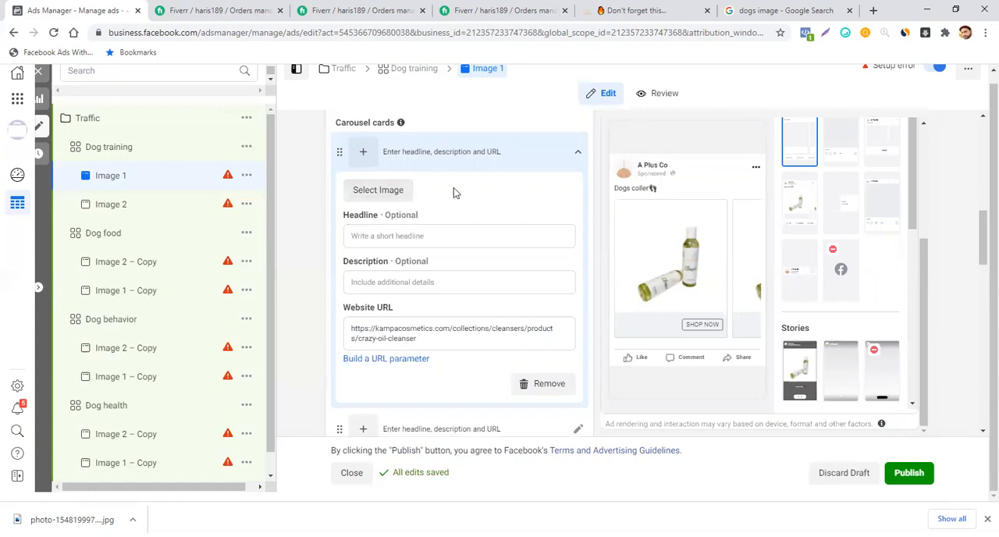
scroll(454, 187, "up", 1)
scroll(454, 187, "up", 2)
scroll(454, 187, "down", 3)
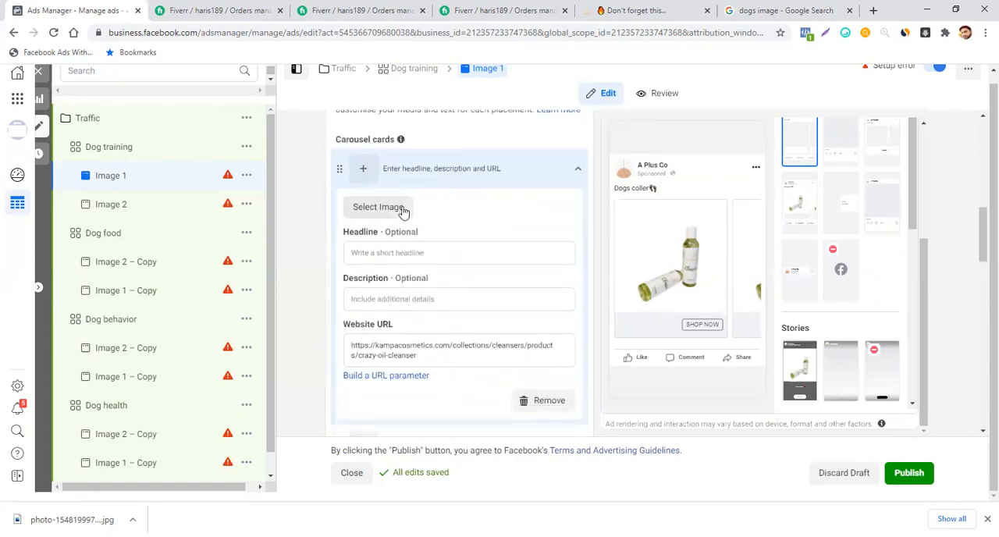
left_click(399, 209)
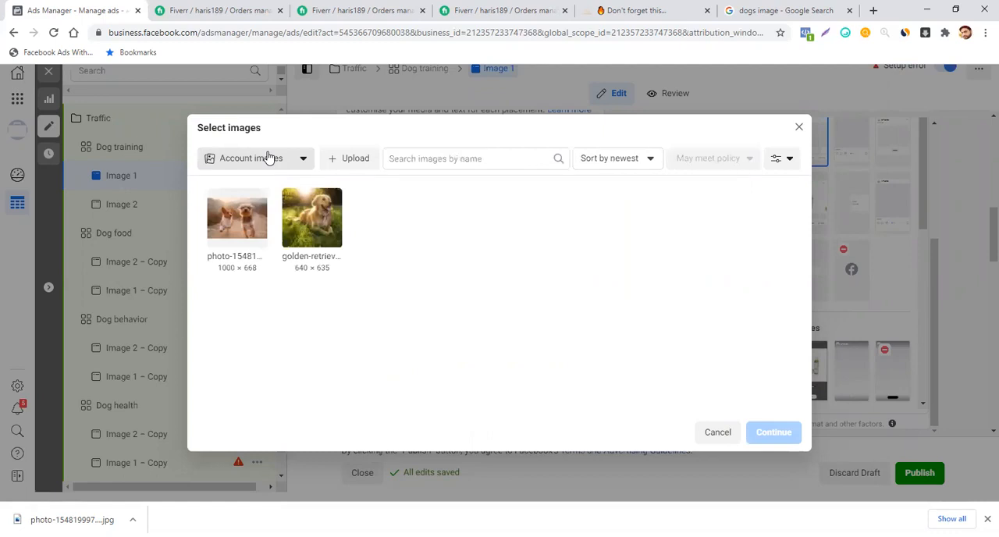
left_click(248, 212)
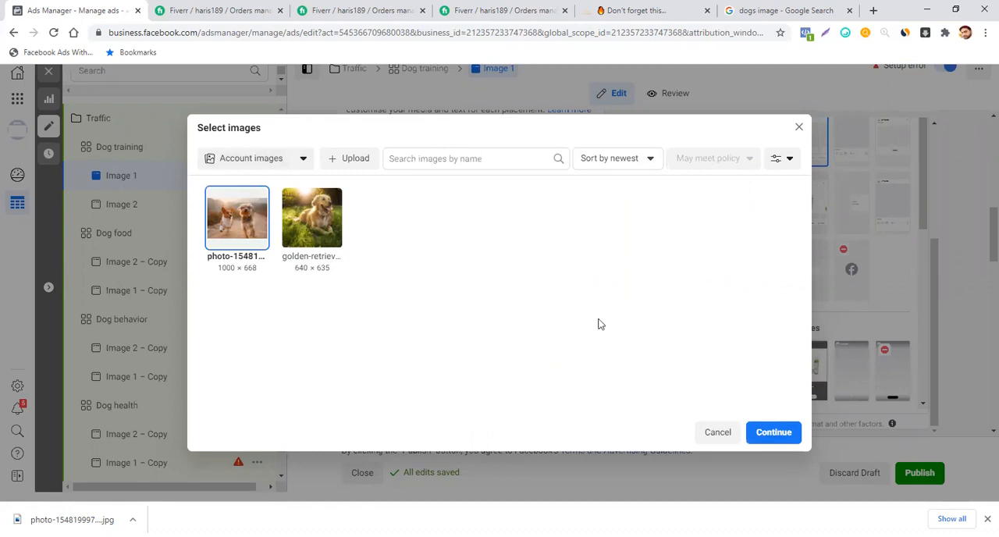
left_click(793, 439)
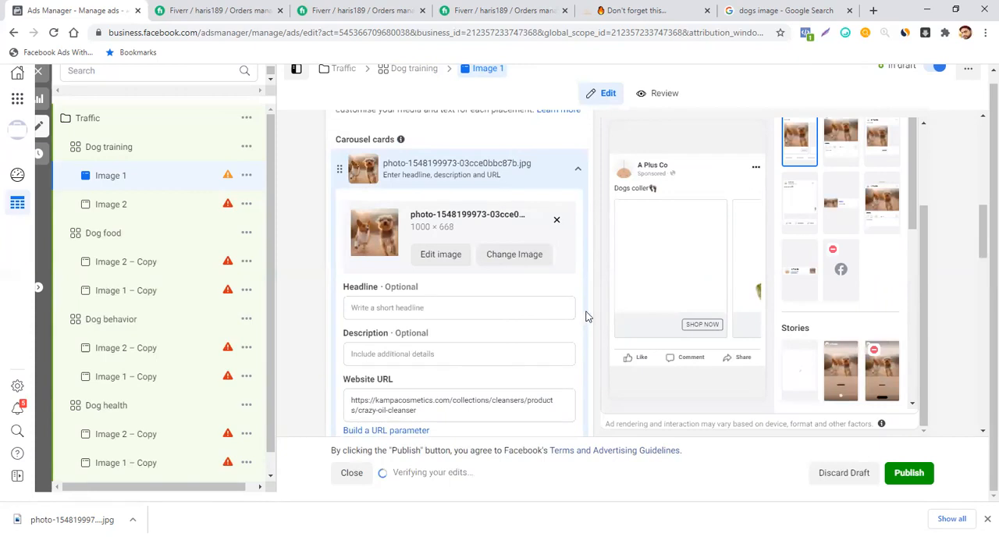
- Enter "Get 20% OFF" as the headline of the first carousel card
left_click(471, 308)
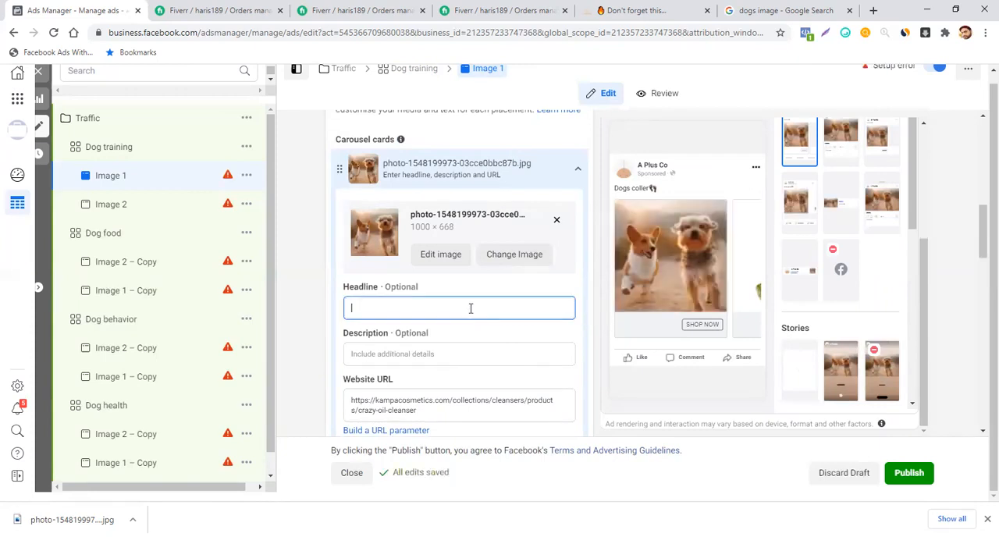
type("Get")
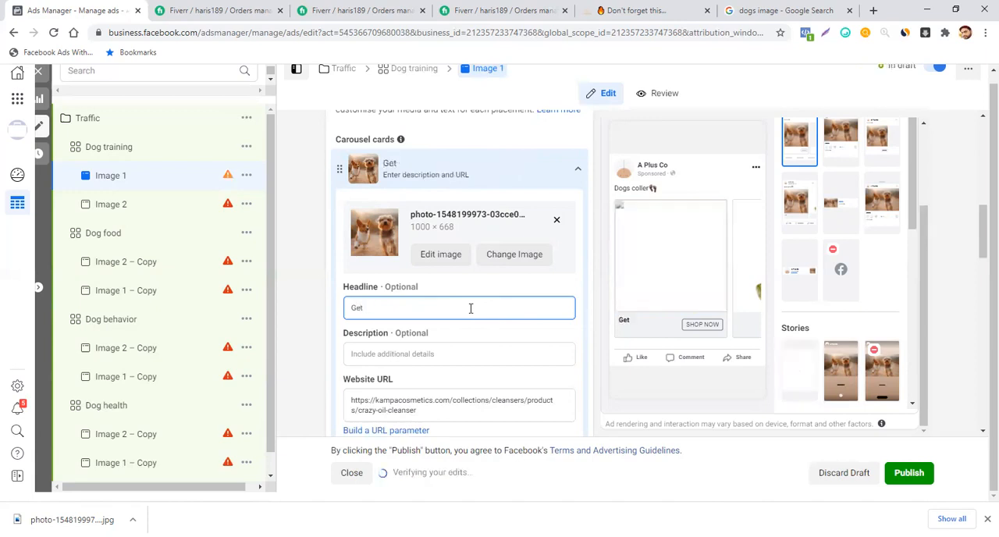
type(" 2")
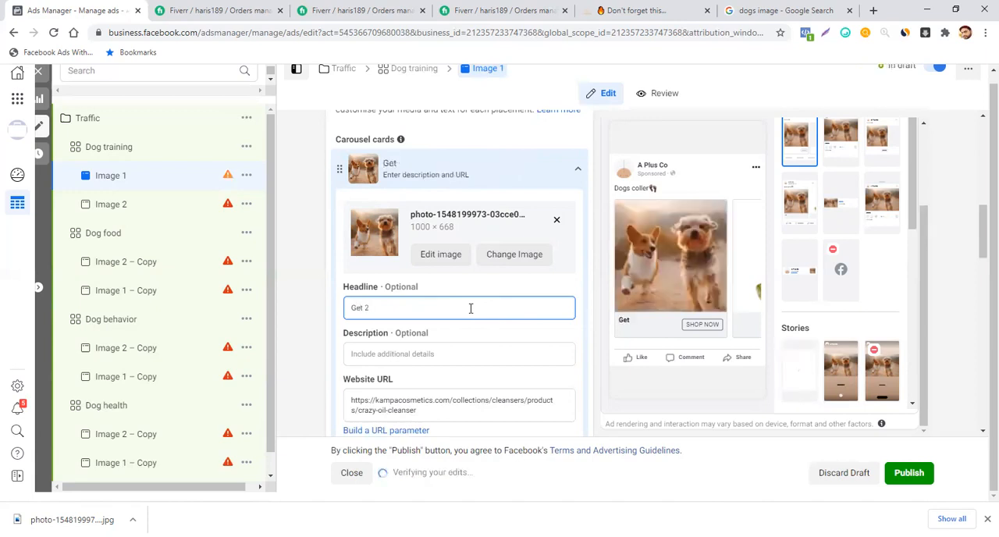
type("0")
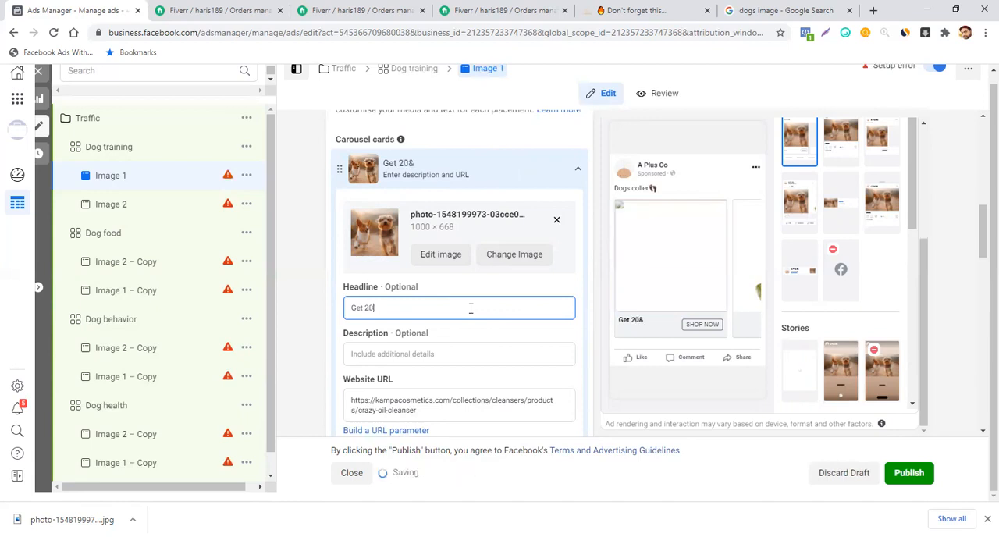
type("0")
key("BackSpace")
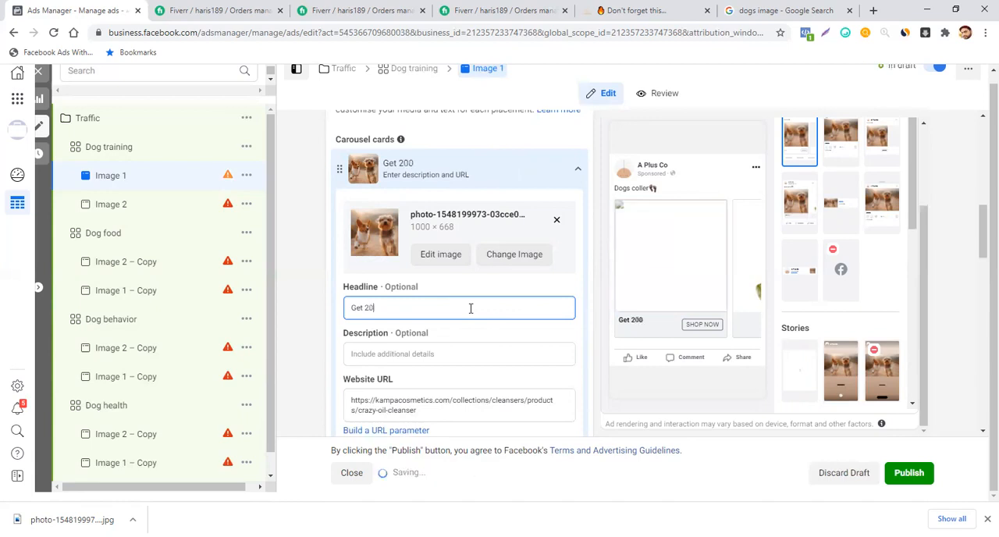
type("% O")
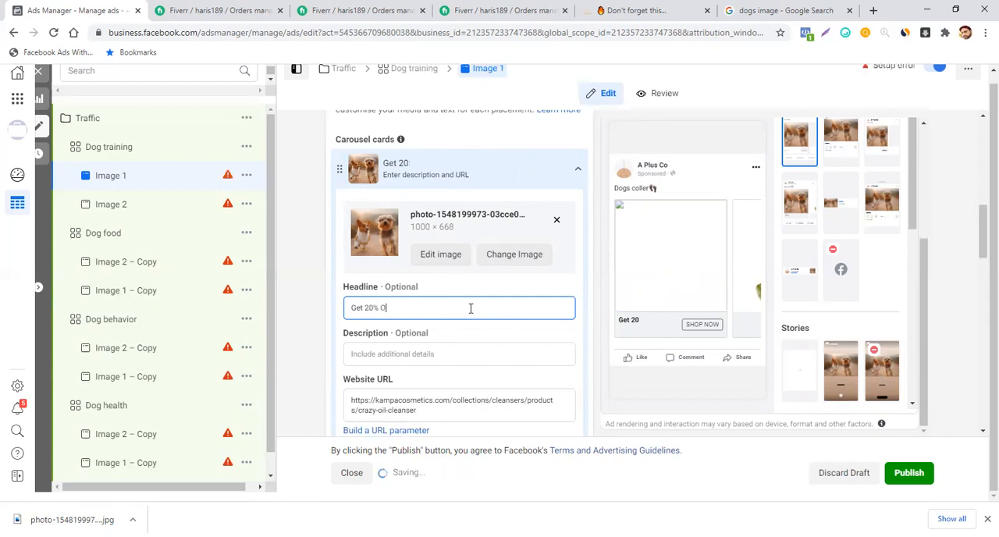
type("FF")
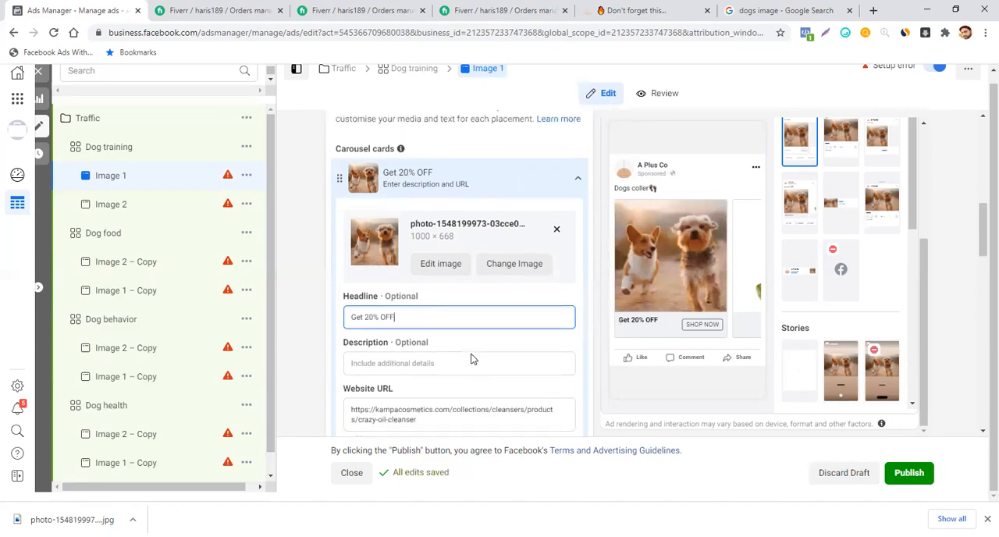
- Enter "TODAY ONLY!!" as the first carousel card's description and collapse the card
left_click(437, 362)
type("TO")
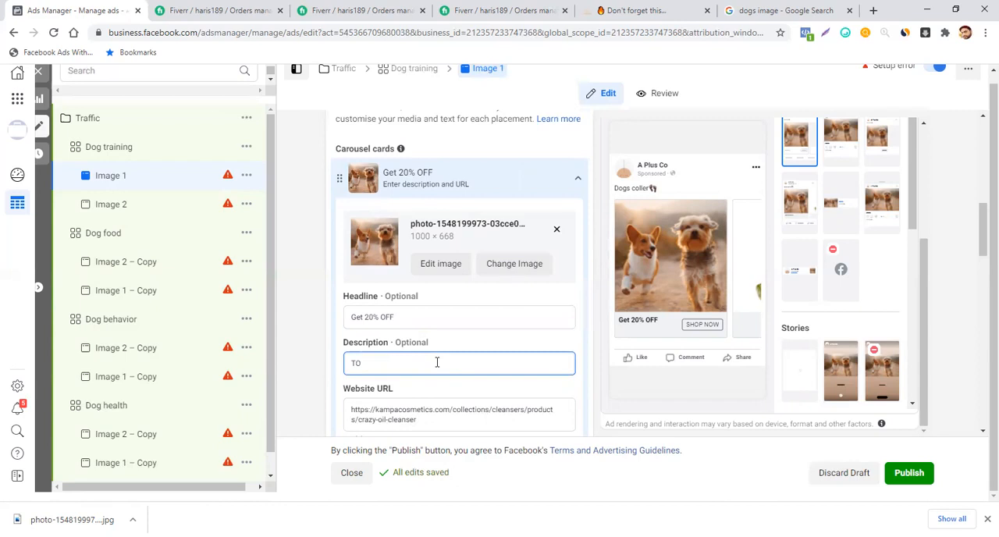
type("DAT")
key("BackSpace")
key("BackSpace")
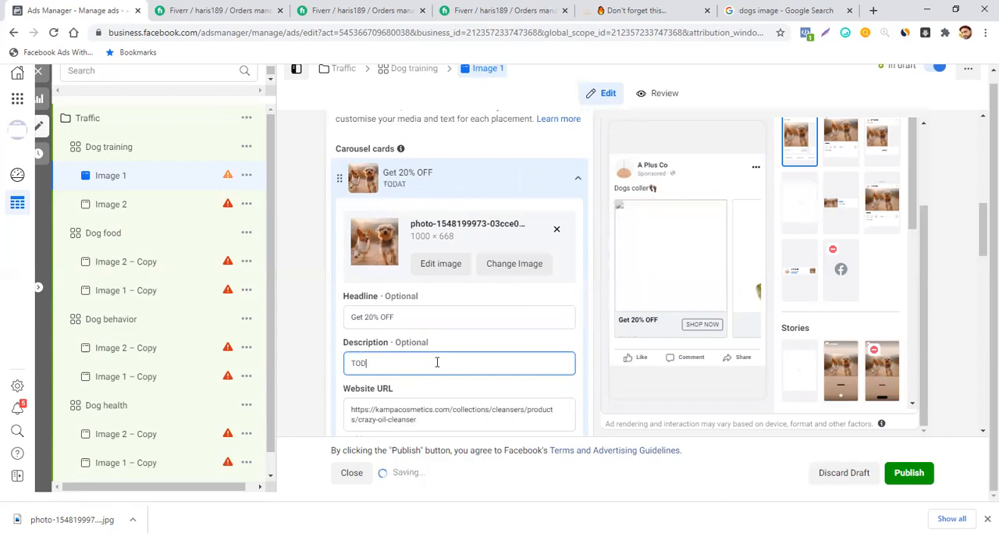
type("AY ")
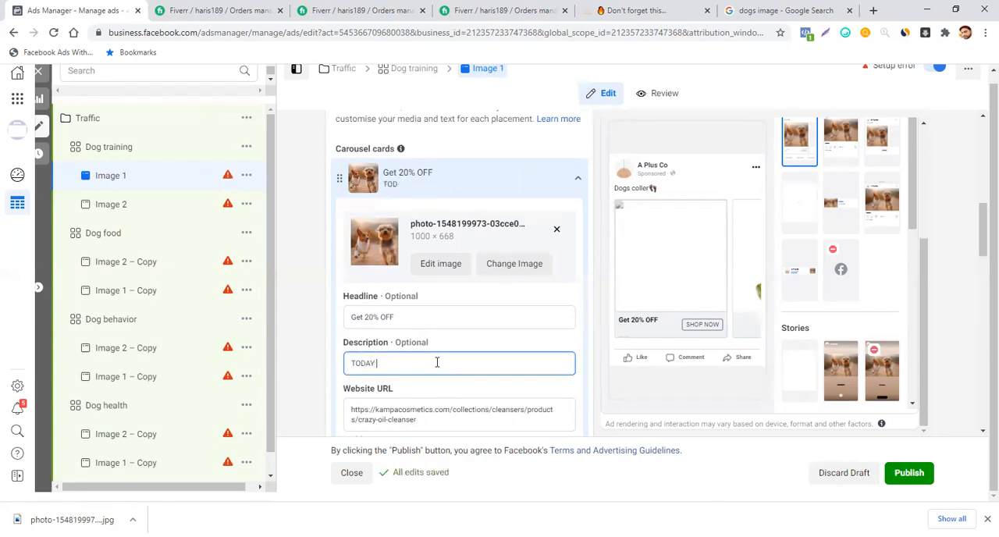
type("ONL")
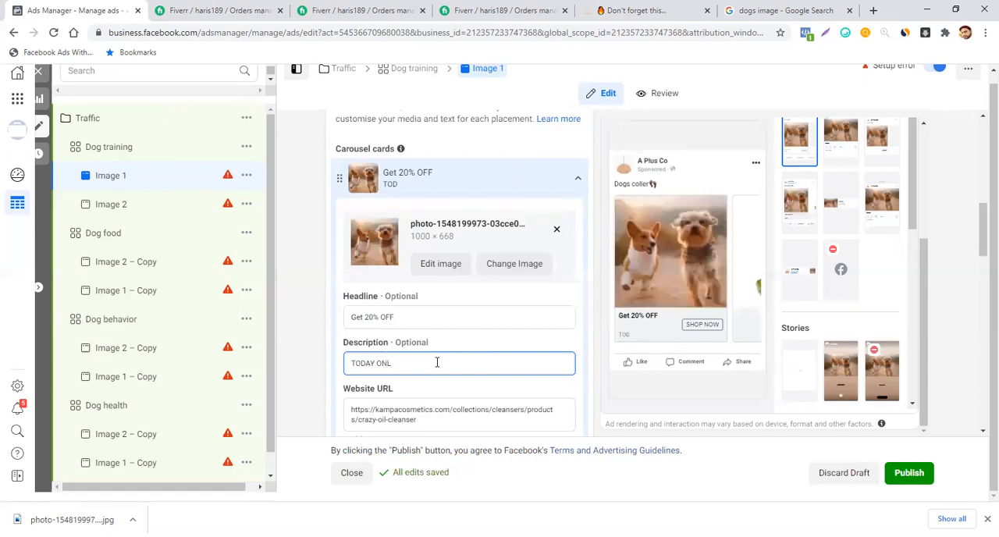
type("Y!!")
left_click(578, 179)
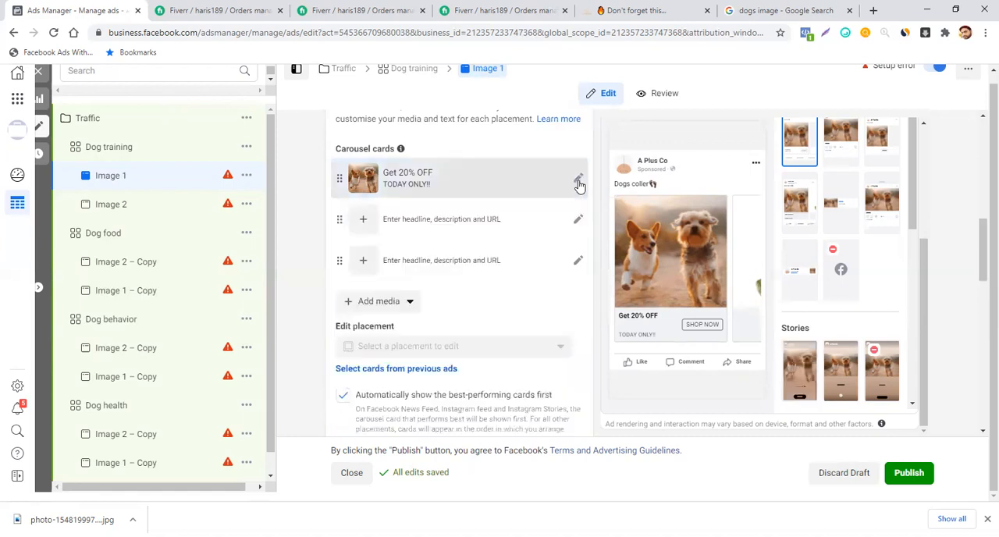
- Add the golden retriever image from the account images to the second carousel card
left_click(361, 222)
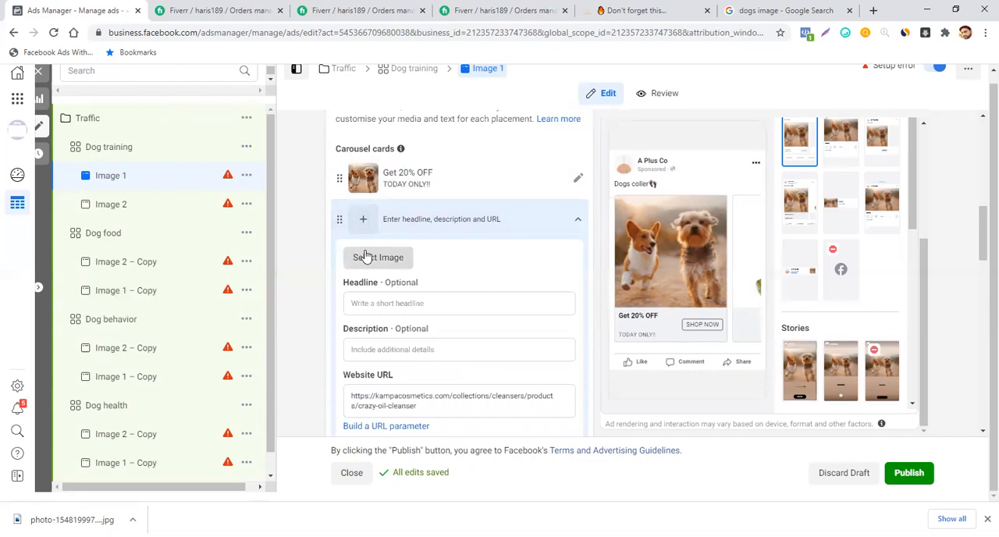
left_click(367, 256)
left_click(323, 228)
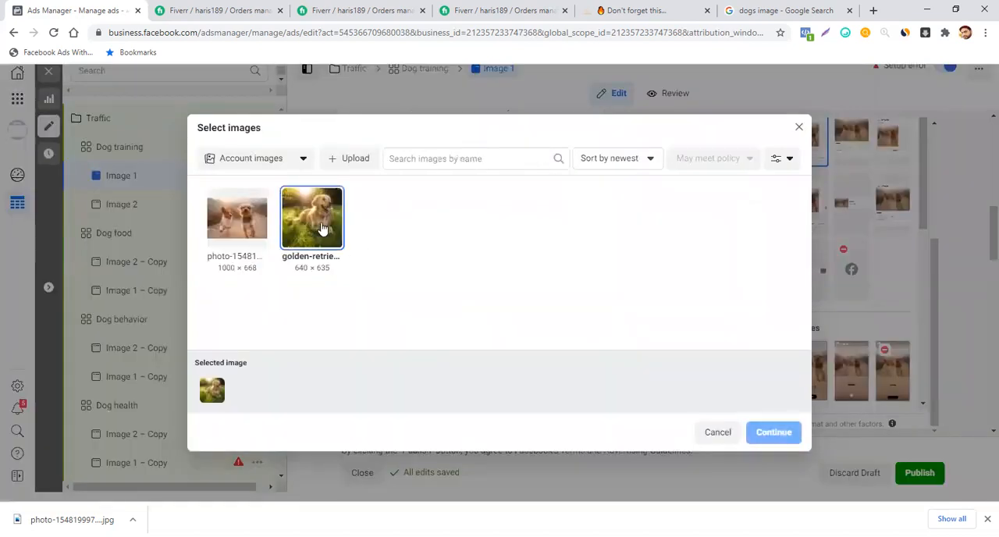
left_click(772, 433)
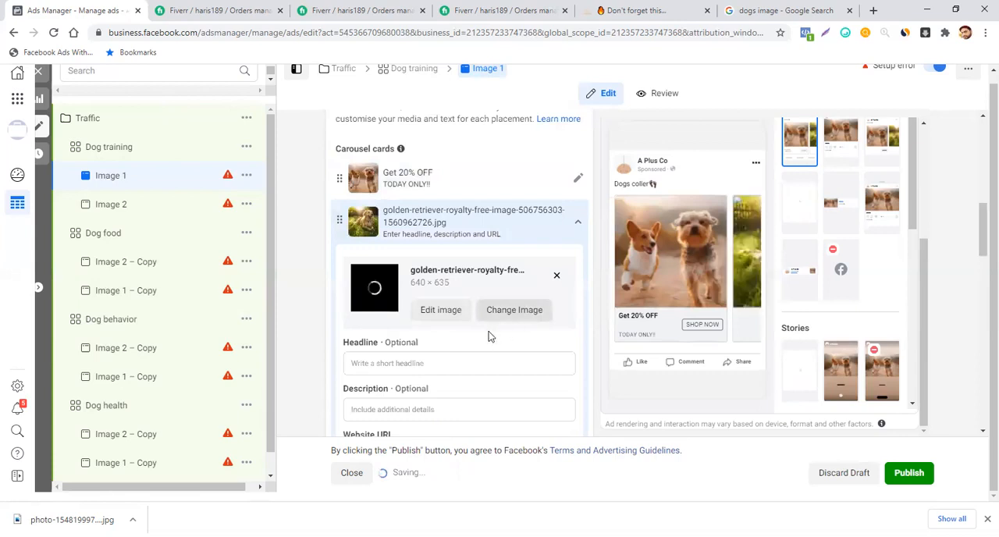
- Copy the first card's headline into the second carousel card, extend it to "Get 20% OFF!!", and collapse the card
left_click(577, 178)
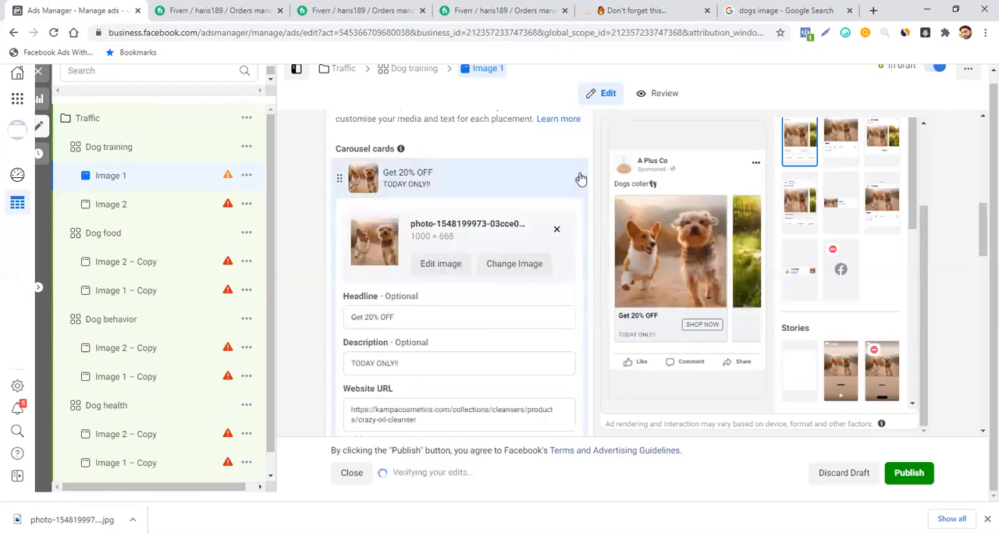
left_click_drag(401, 317, 313, 328)
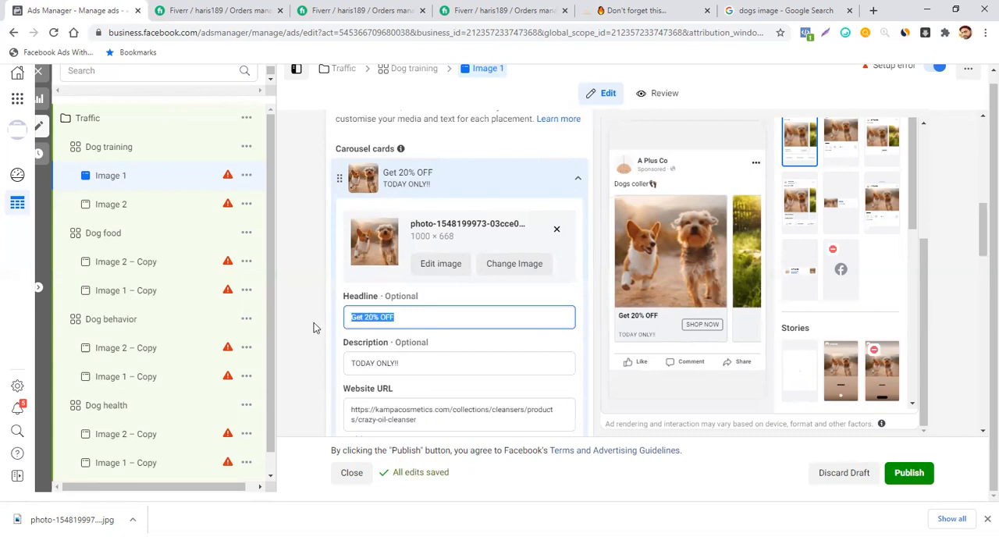
left_click(580, 180)
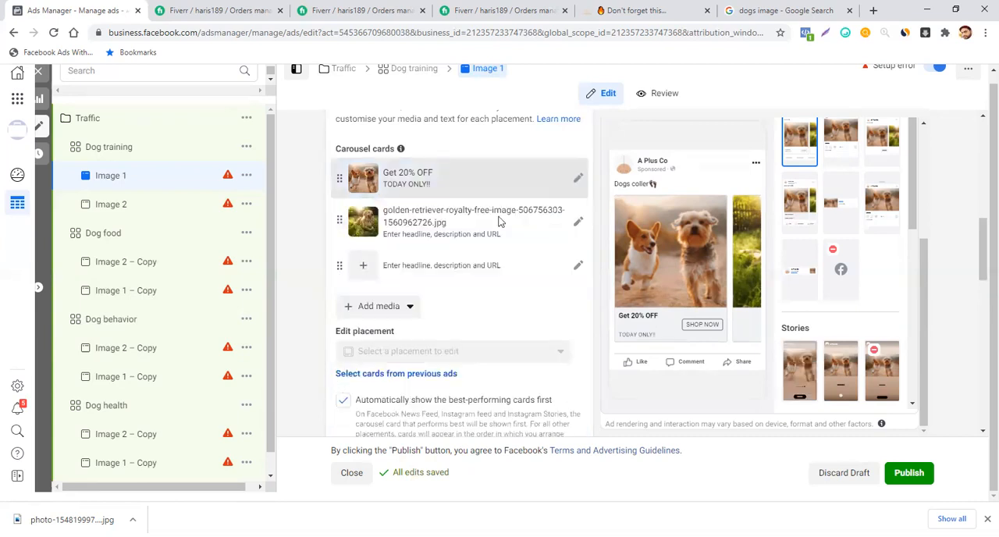
left_click(578, 224)
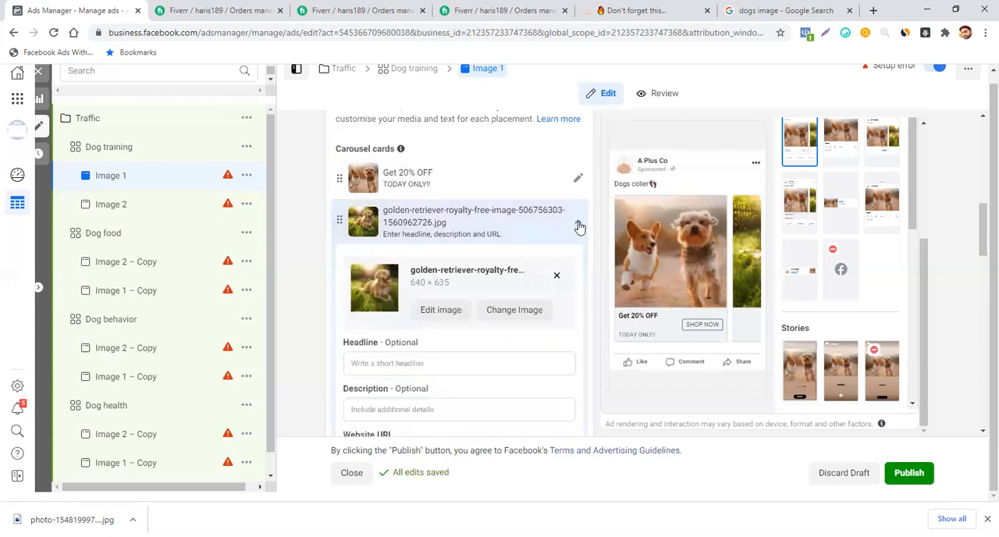
scroll(448, 348, "down", 1)
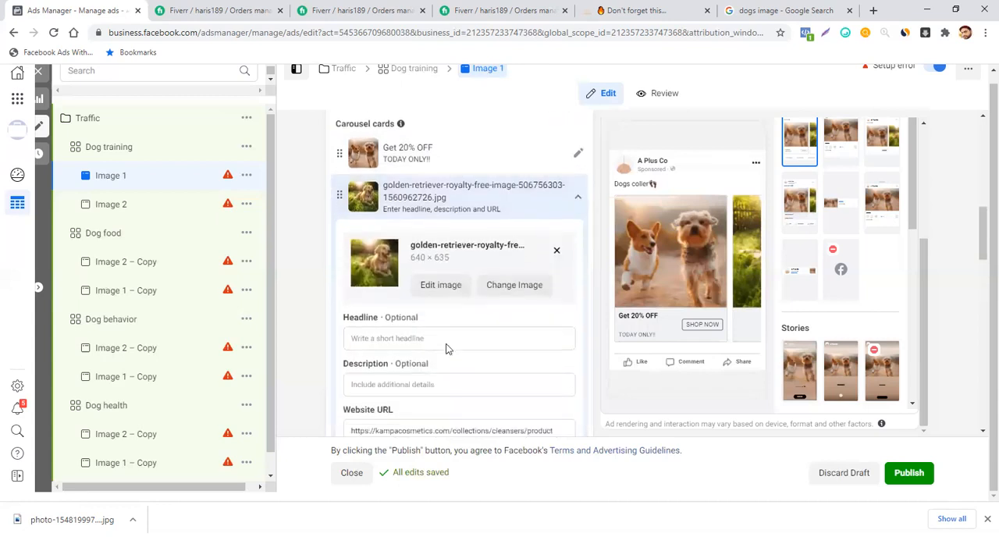
scroll(446, 348, "down", 1)
left_click(421, 328)
type("Get 20% OFF")
type("!!")
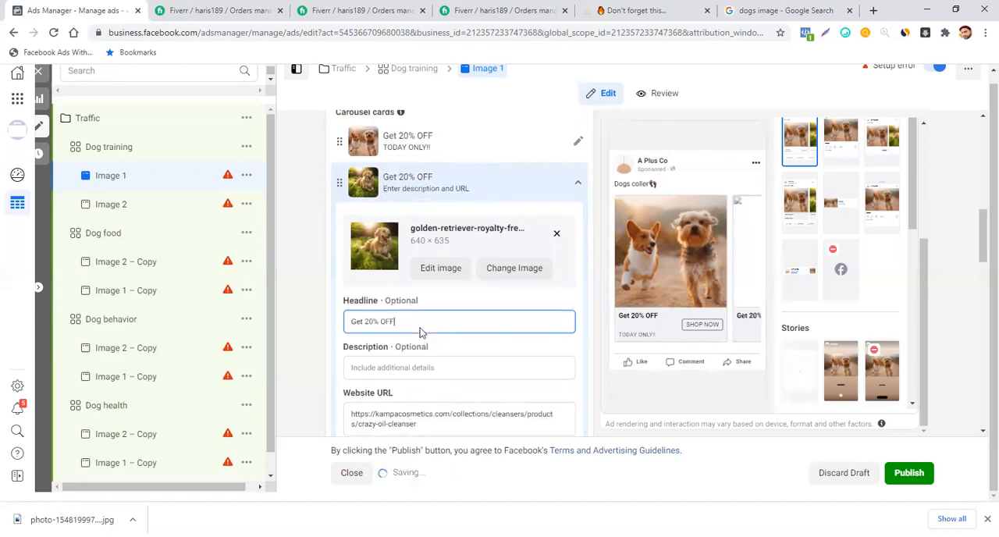
left_click(577, 187)
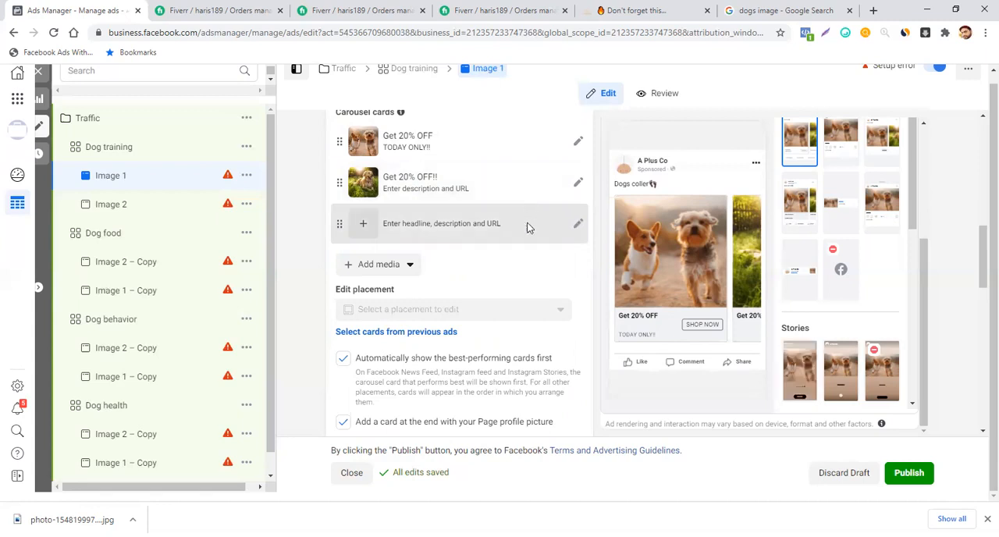
- Look over the carousel cards and open the review of the Image 1 ad
scroll(548, 236, "up", 2)
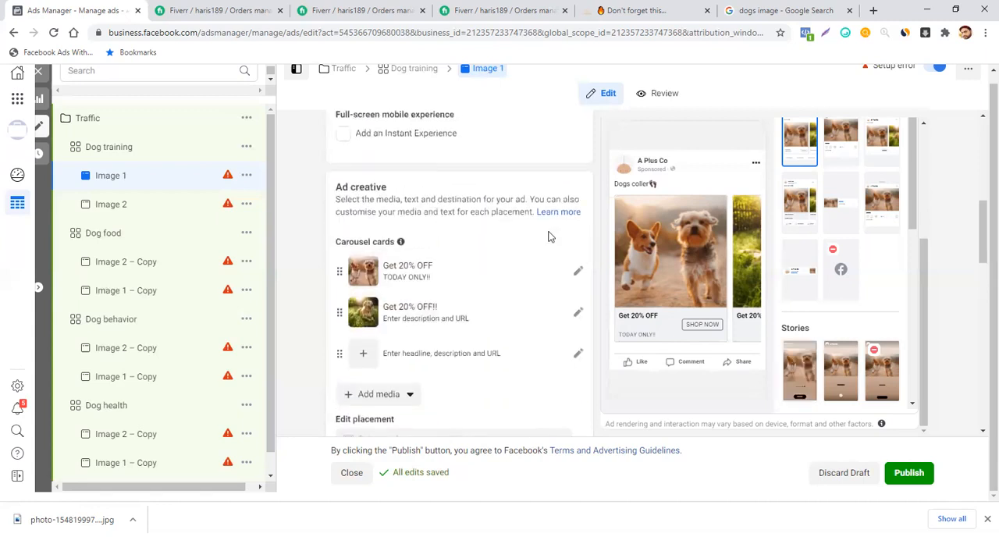
left_click(659, 98)
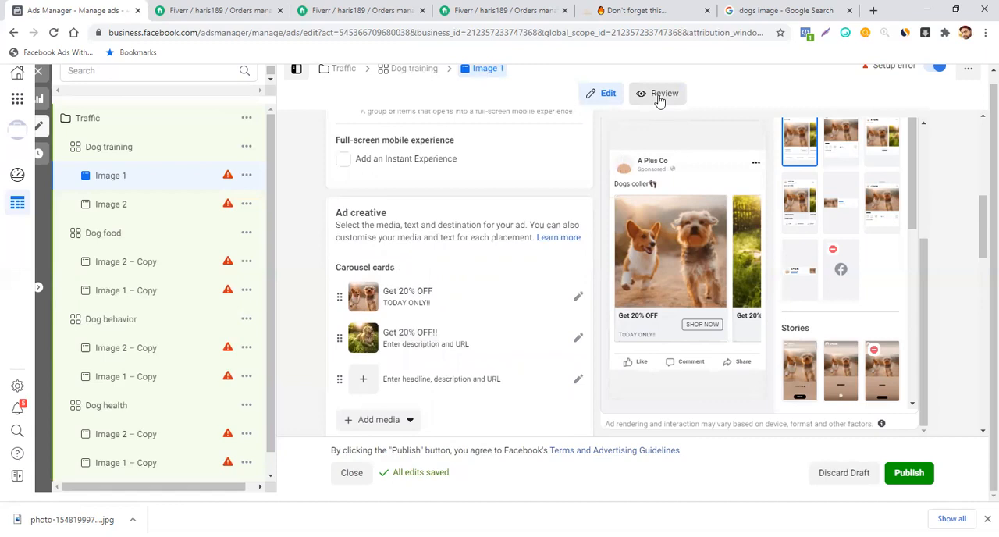
- Review the Image 1 ad's summary and switch its ad preview to Desktop News Feed
left_click(607, 100)
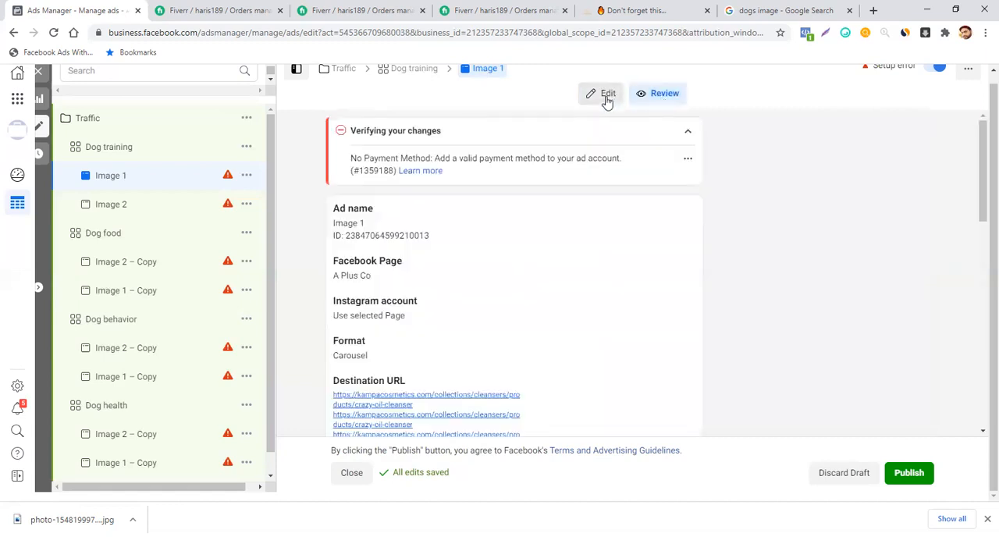
left_click(666, 94)
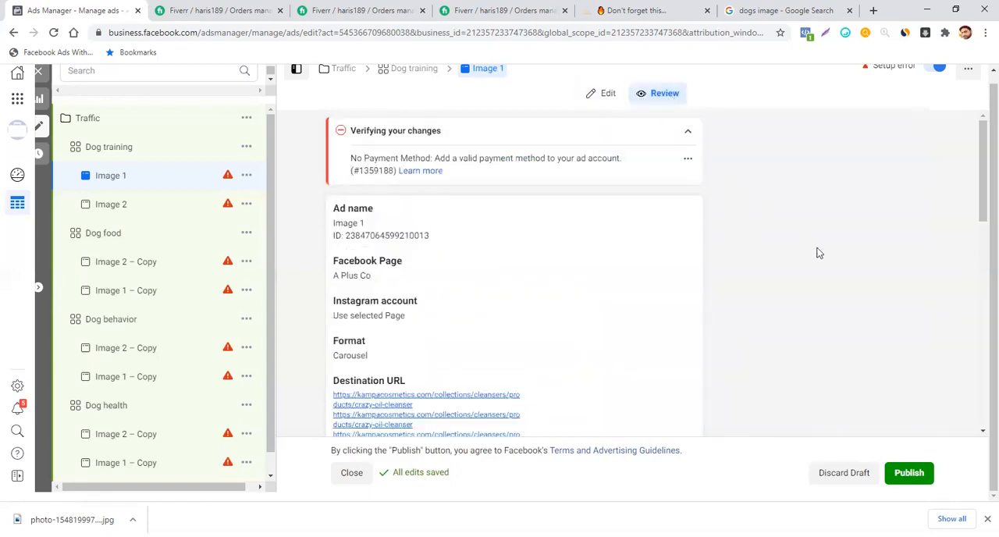
left_click(987, 518)
scroll(692, 322, "down", 5)
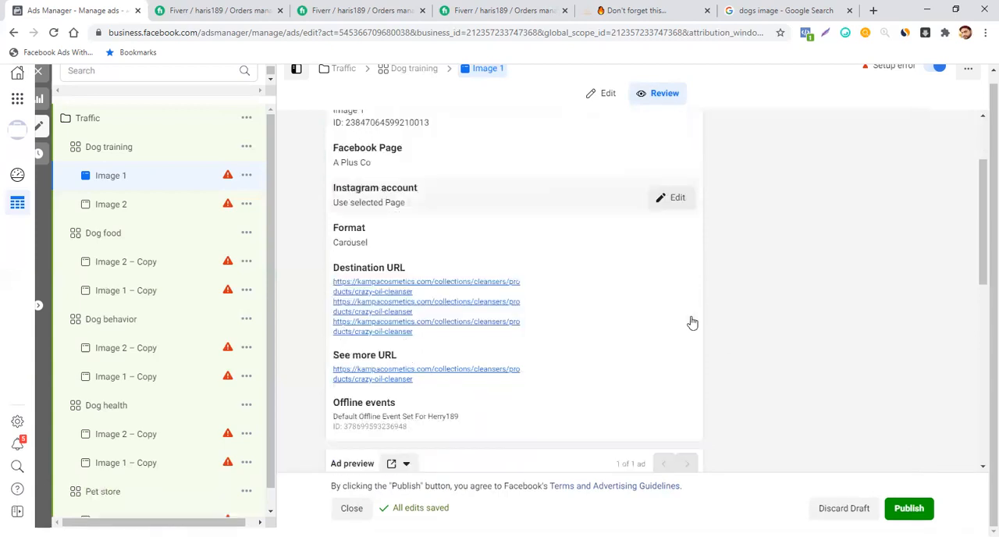
scroll(691, 322, "down", 1)
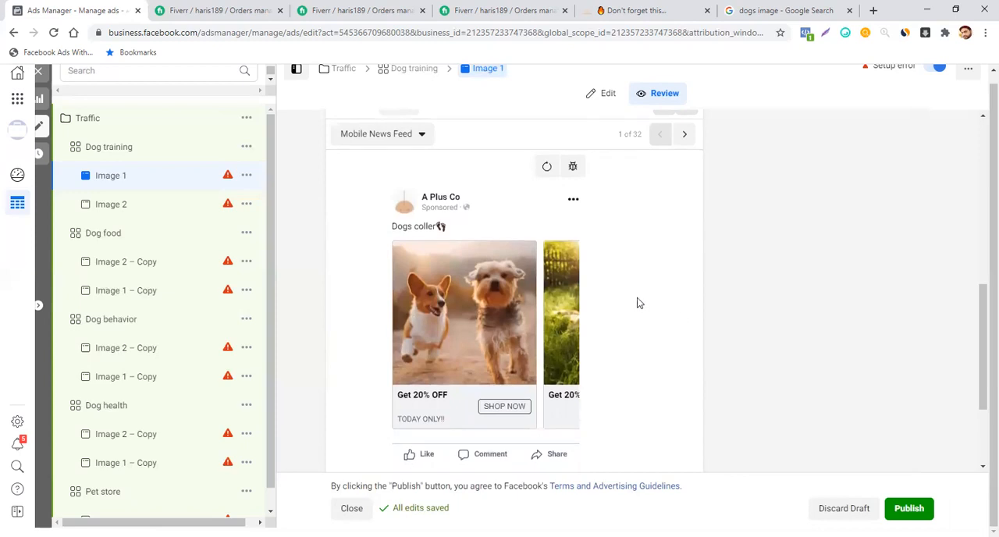
left_click(414, 138)
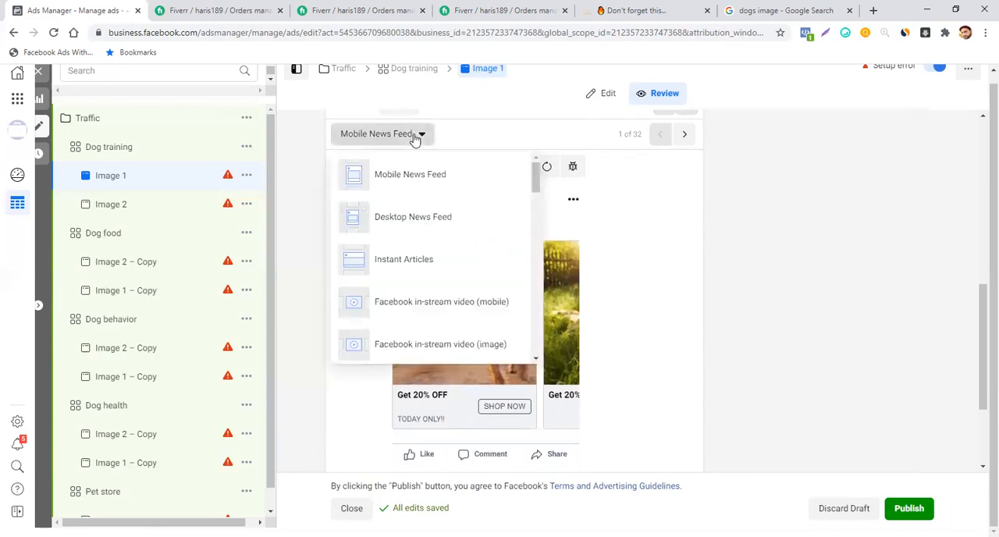
left_click(410, 218)
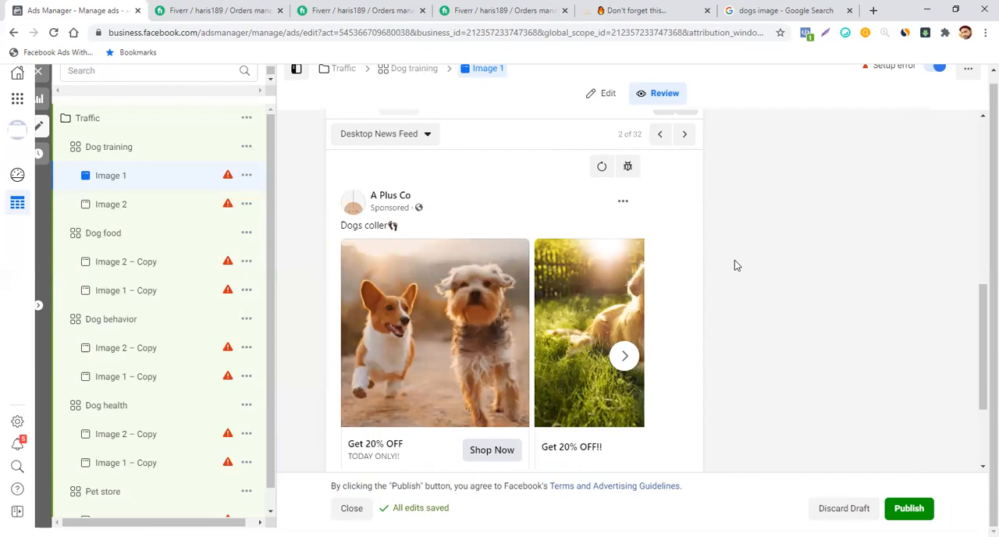
- Page forward and back through the carousel cards in the Desktop News Feed preview to check their images, headlines and descriptions
left_click(627, 357)
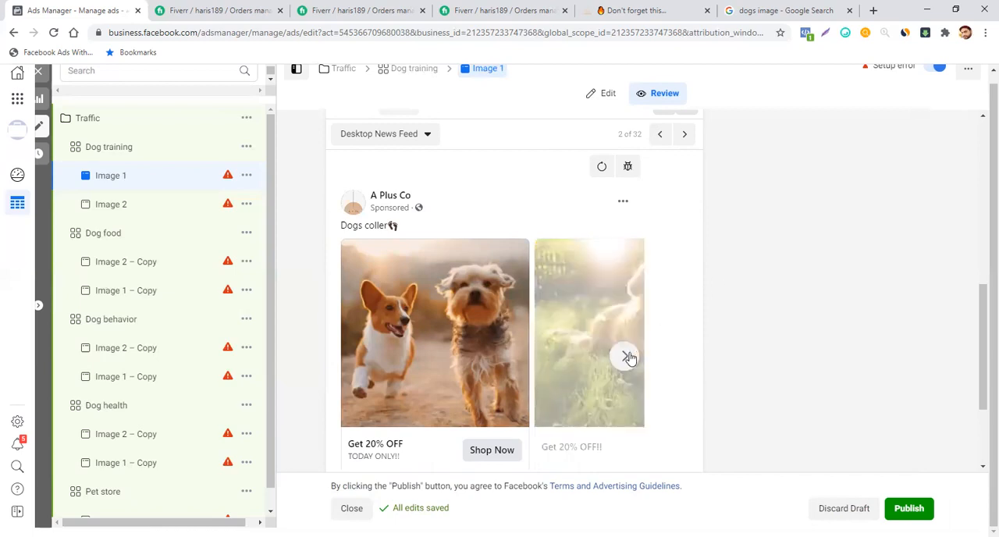
left_click(628, 357)
left_click(628, 357)
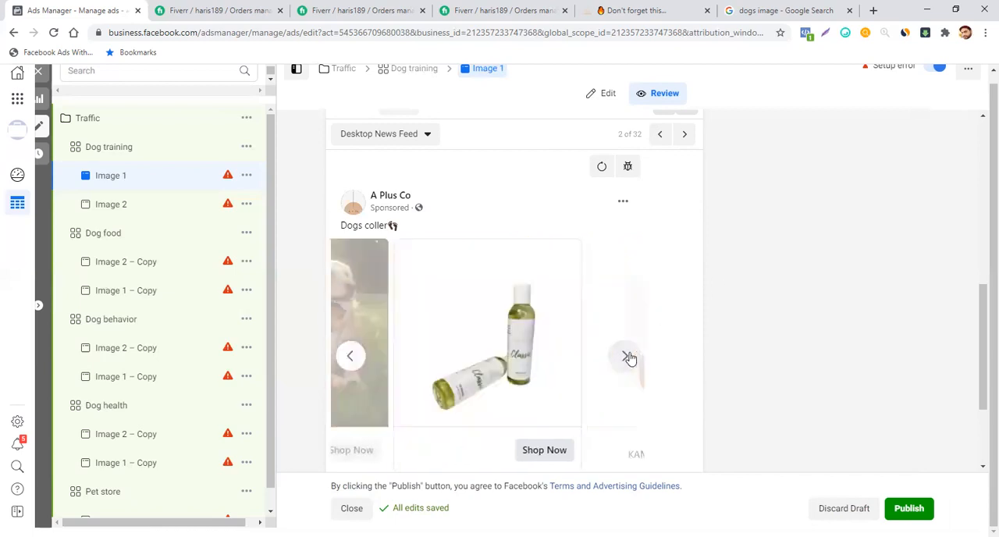
left_click(629, 357)
left_click(352, 355)
left_click(352, 355)
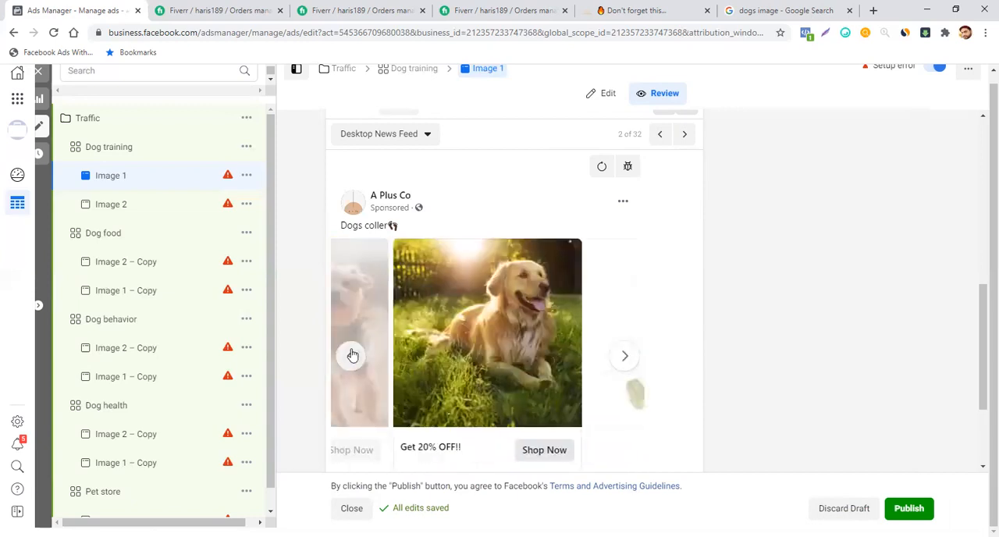
left_click(352, 355)
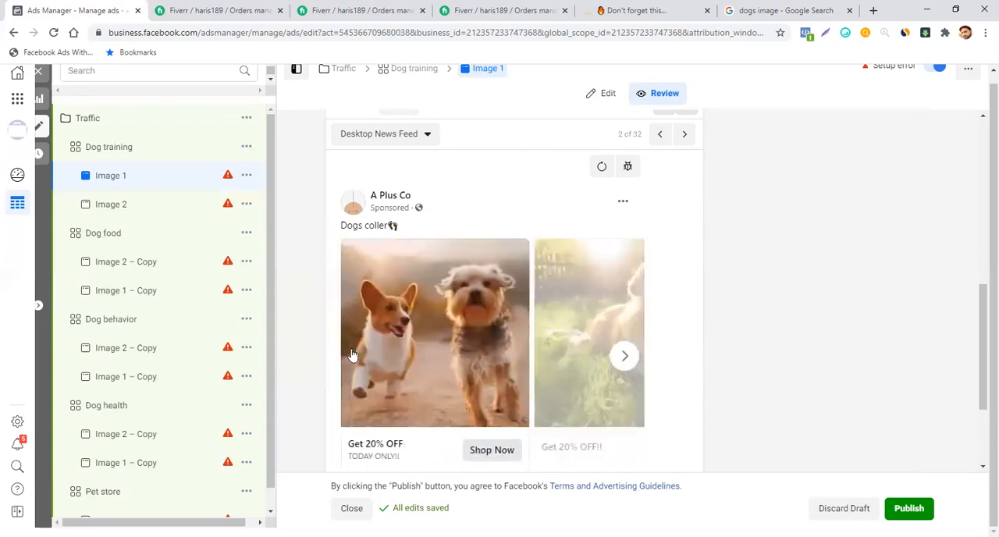
left_click(625, 357)
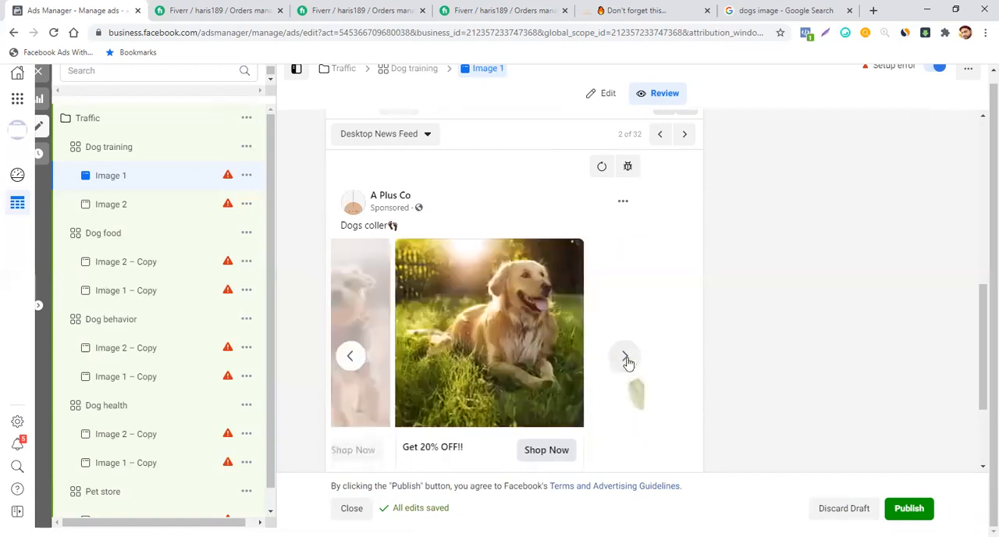
left_click(626, 358)
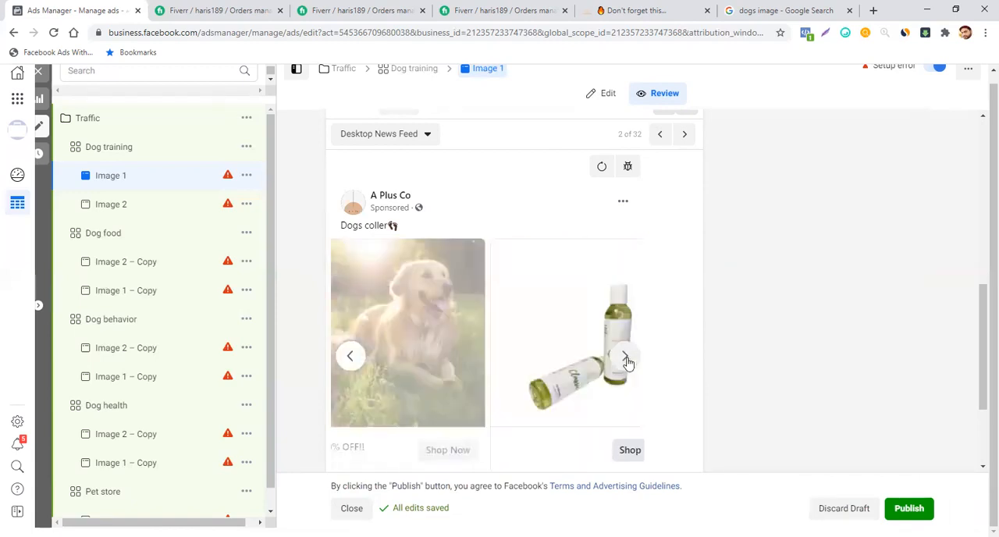
left_click(352, 357)
left_click(352, 359)
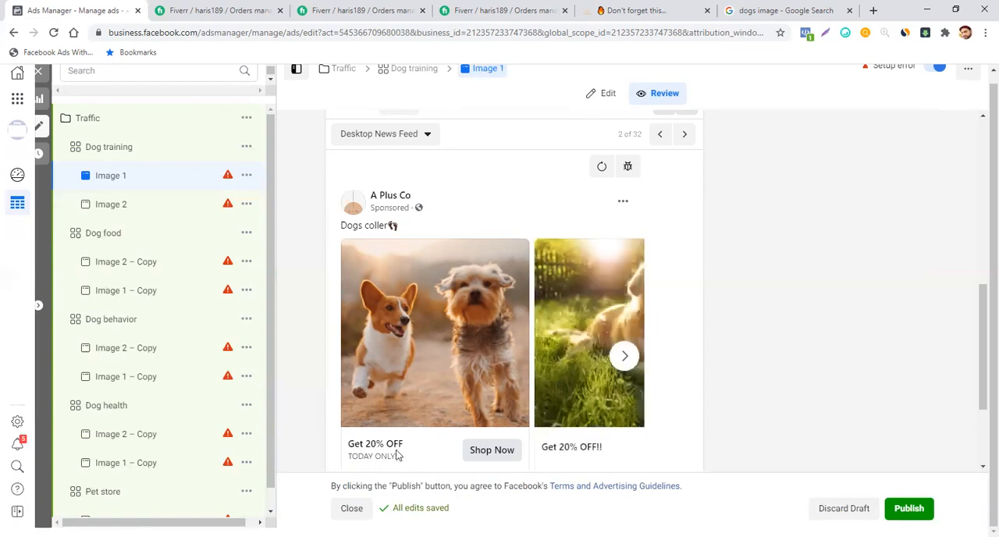
- Return to editing the Image 1 ad and look over its carousel cards, format and identity settings
left_click(608, 93)
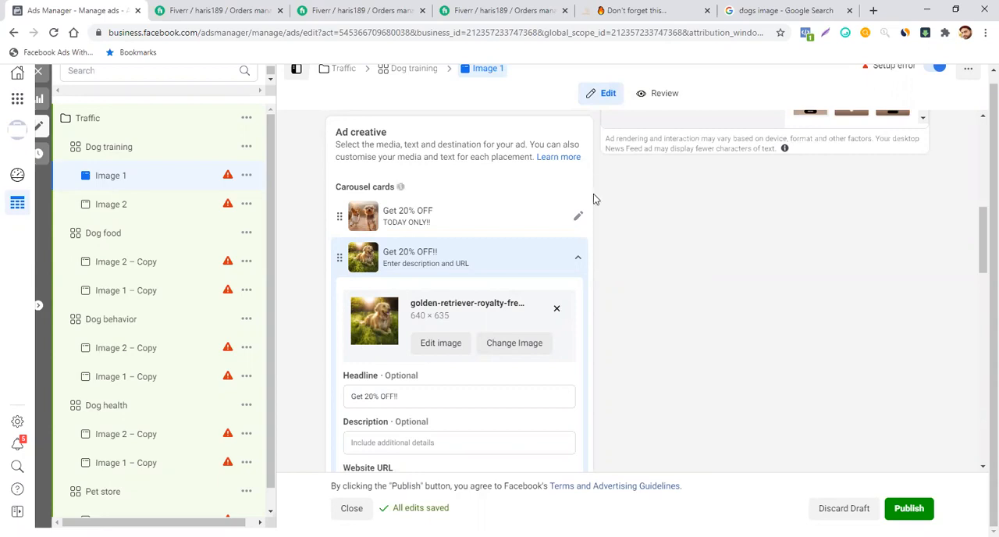
scroll(610, 214, "up", 3)
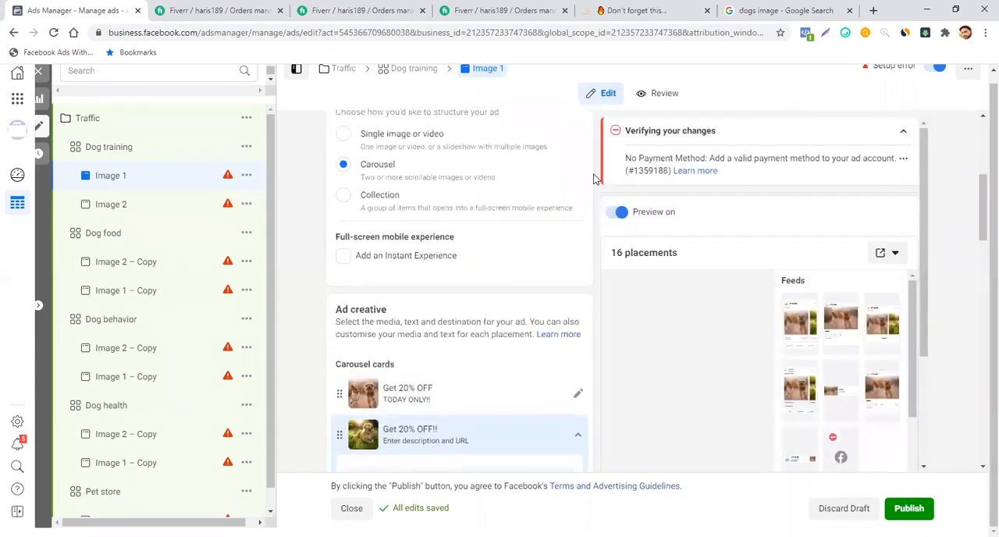
scroll(593, 179, "down", 3)
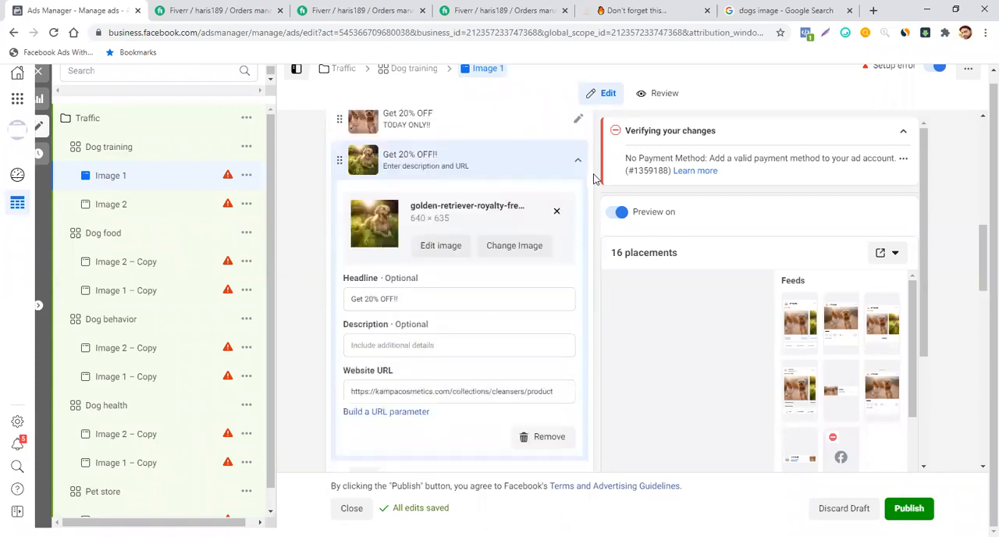
scroll(593, 179, "down", 1)
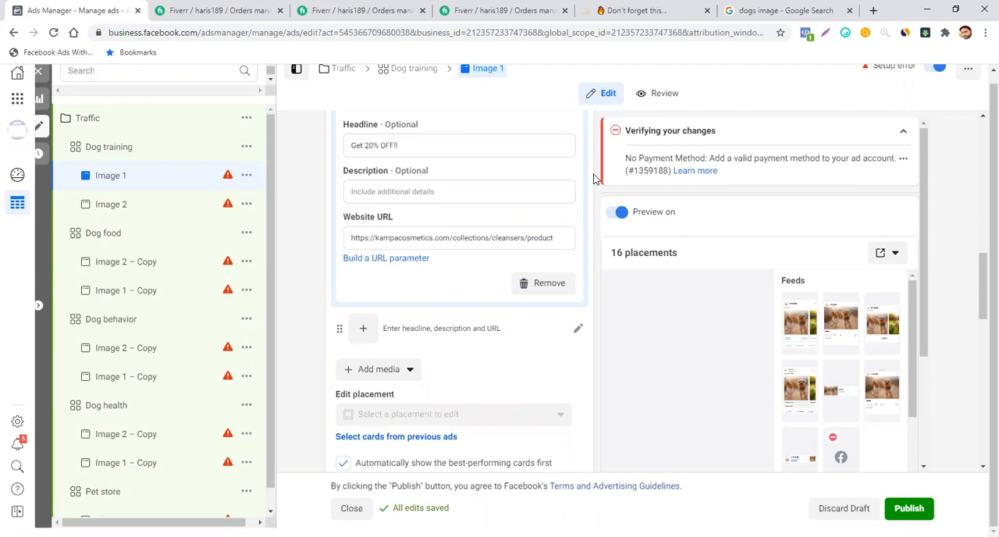
scroll(593, 179, "up", 4)
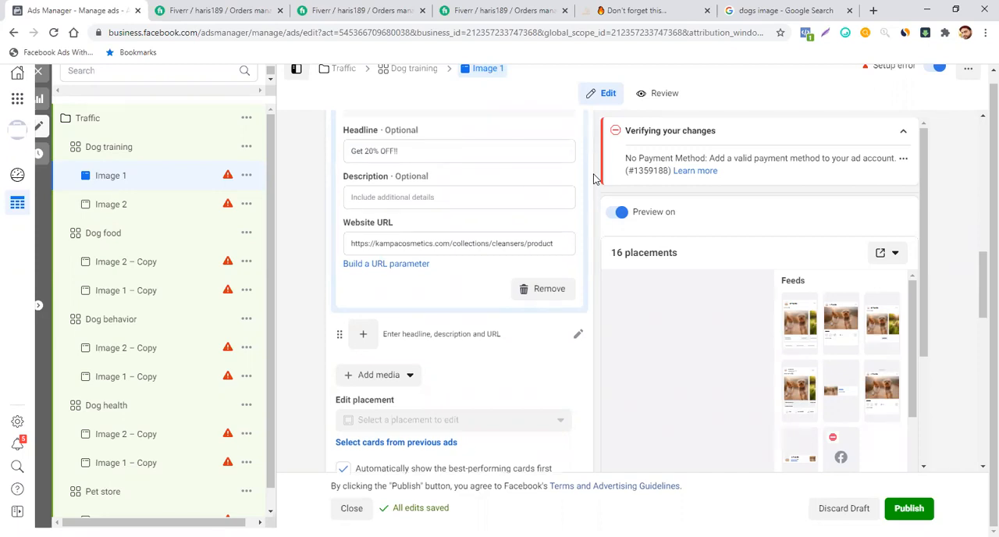
scroll(593, 179, "up", 4)
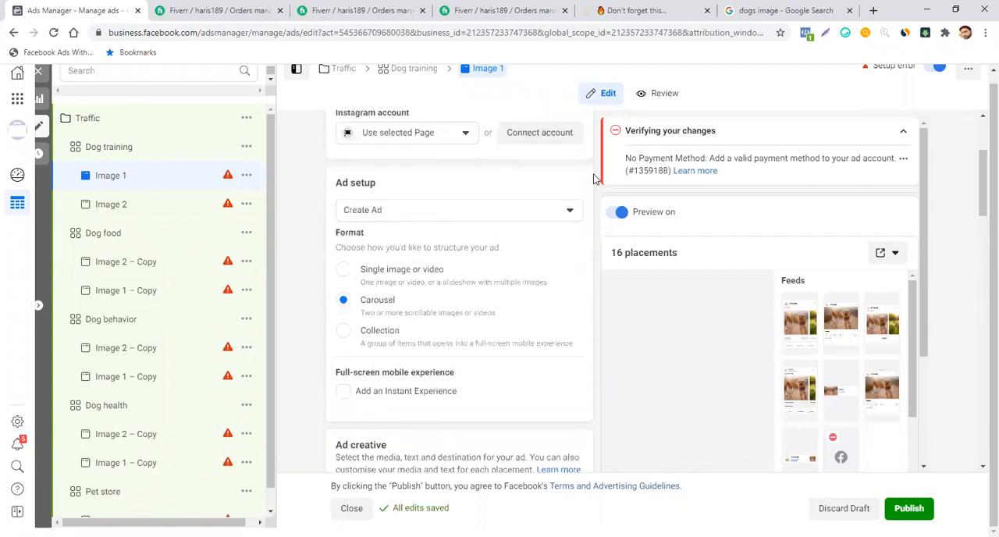
scroll(593, 178, "up", 2)
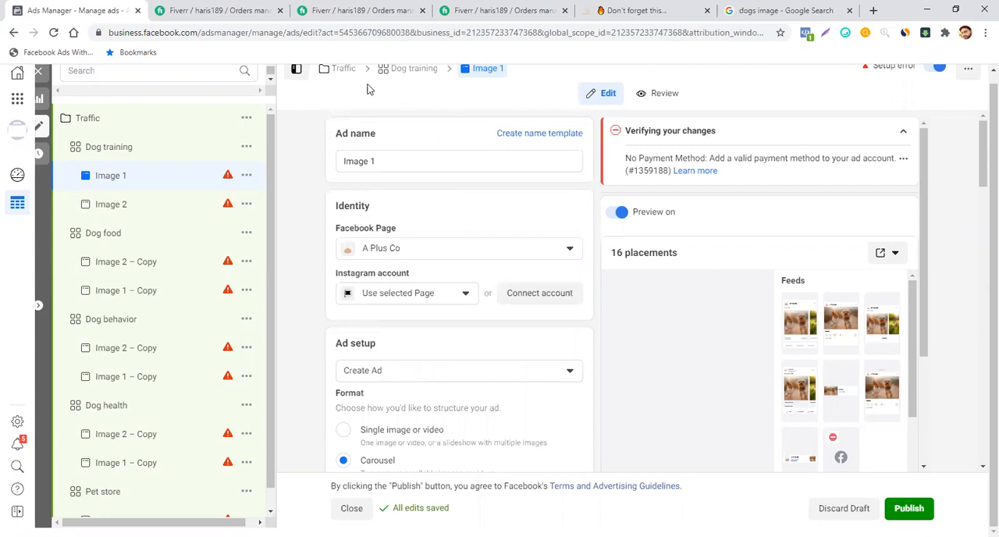
- Open the Traffic campaign's settings and try switching its objective to Conversions, cancelling the change
left_click(337, 76)
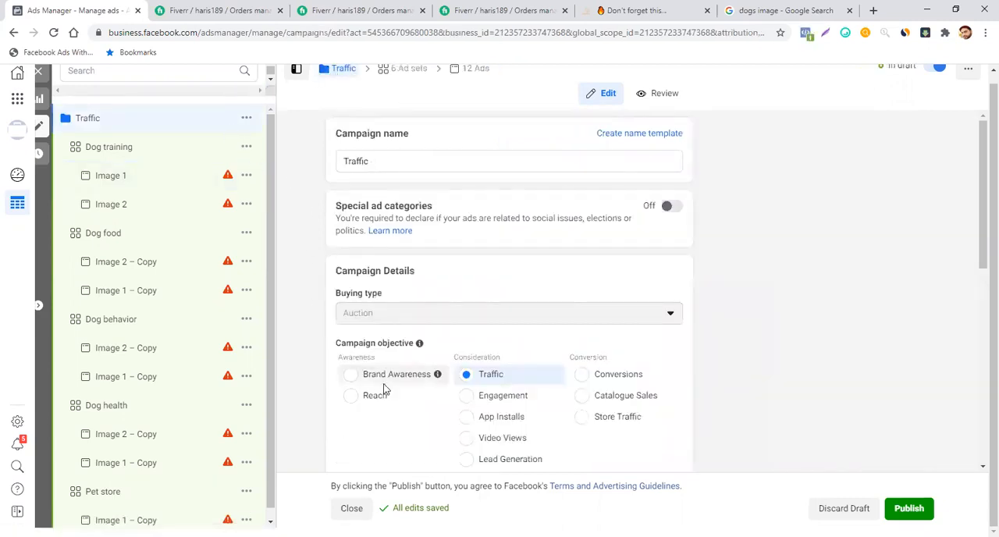
left_click(637, 374)
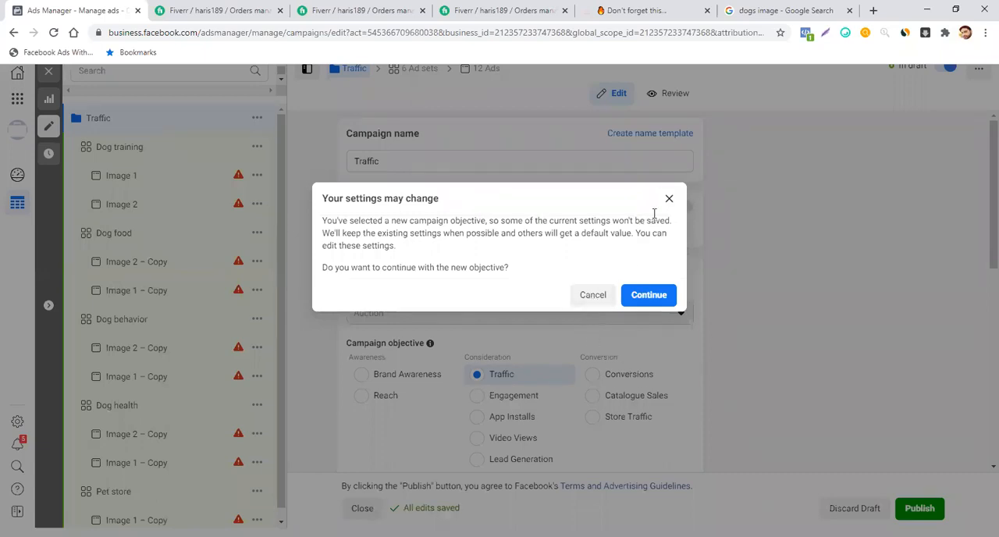
left_click(596, 298)
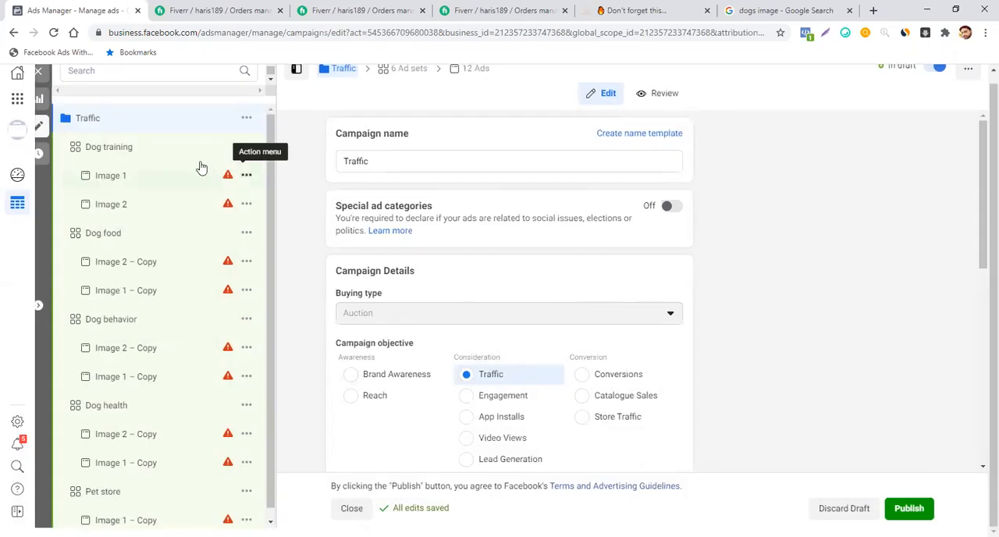
- Look over the campaign's ad sets, try to publish the Traffic campaign, and dismiss the ad account setup dialog
scroll(174, 156, "down", 2)
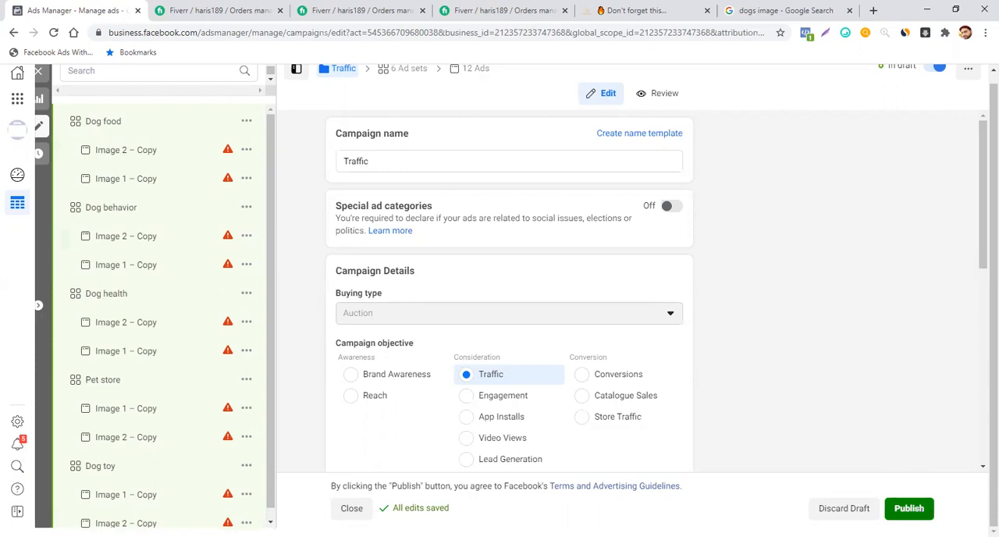
left_click(914, 511)
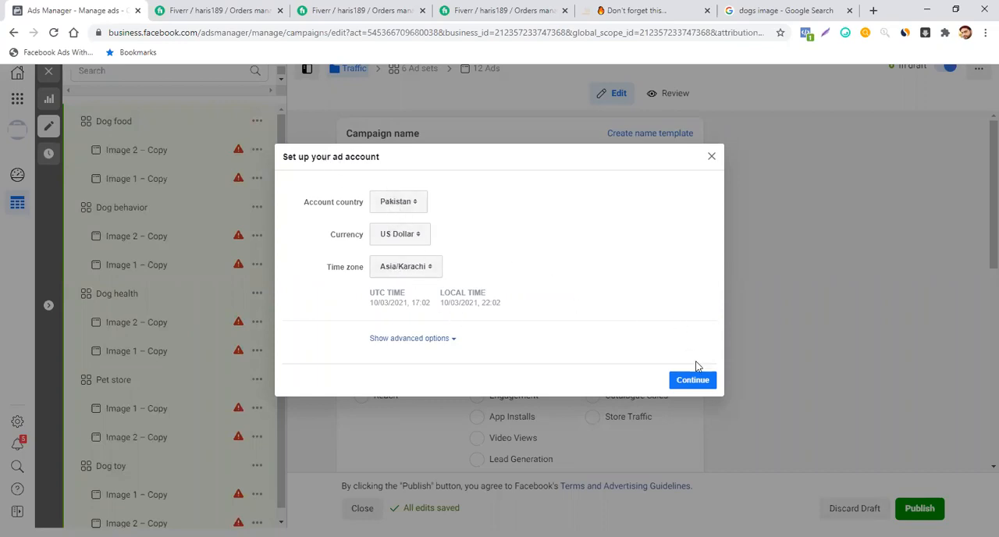
left_click(712, 159)
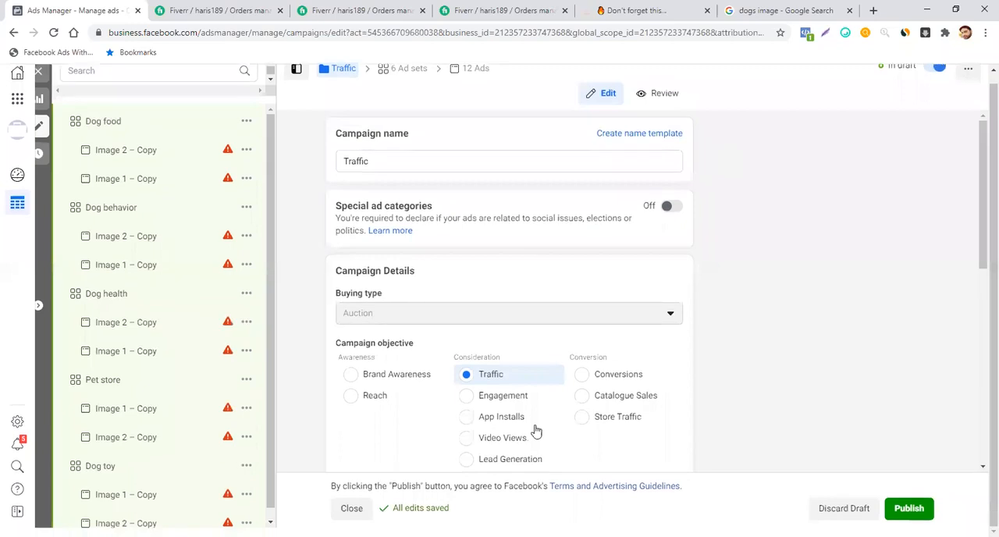
- Close the Traffic campaign editor without publishing the draft items
left_click(353, 508)
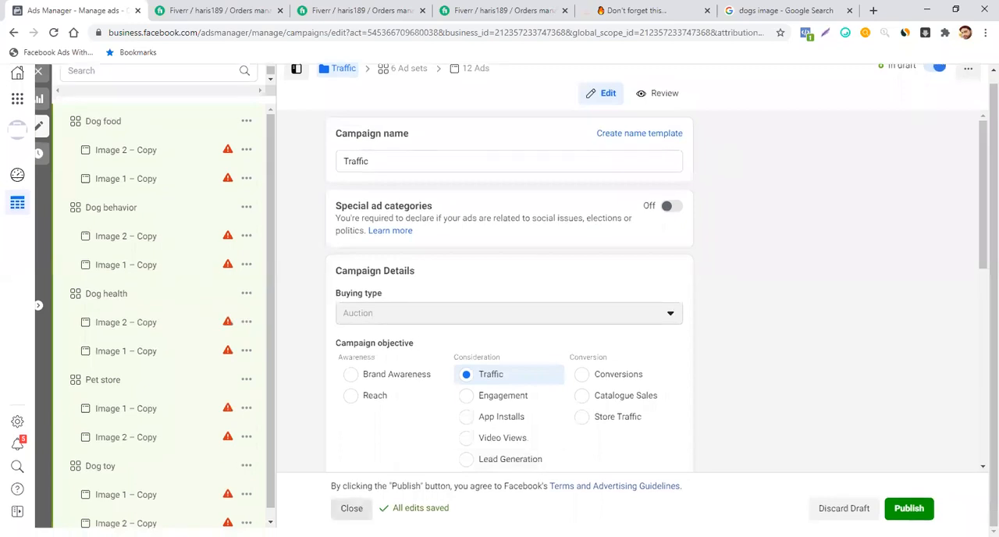
left_click(351, 508)
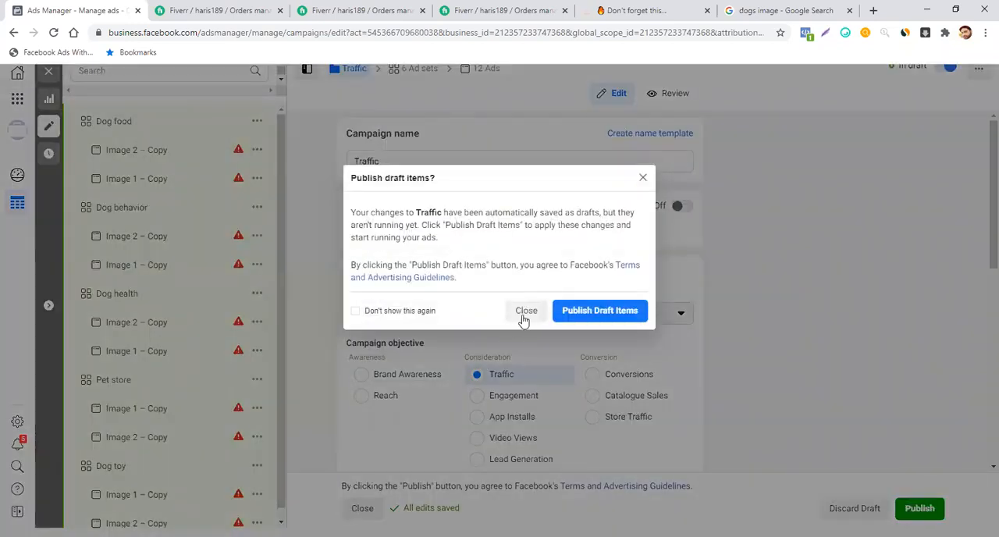
left_click(526, 311)
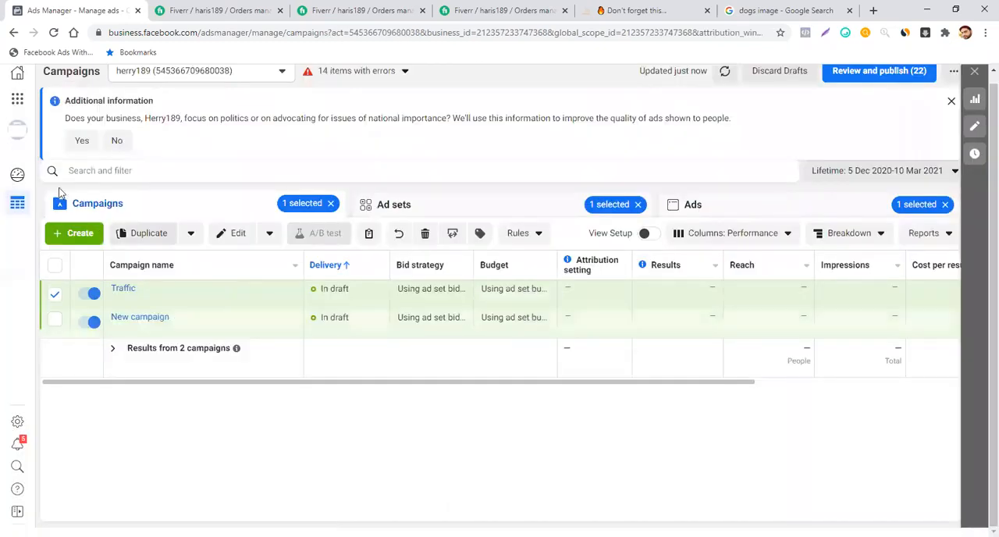
- Go to the ad account's payment settings through Billing and open the form for adding a payment method
left_click(17, 102)
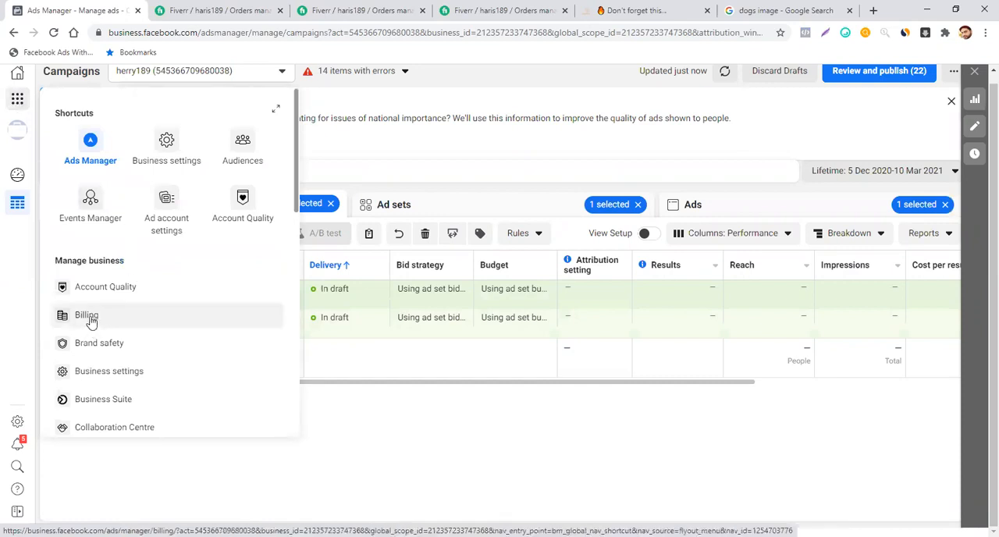
left_click(384, 94)
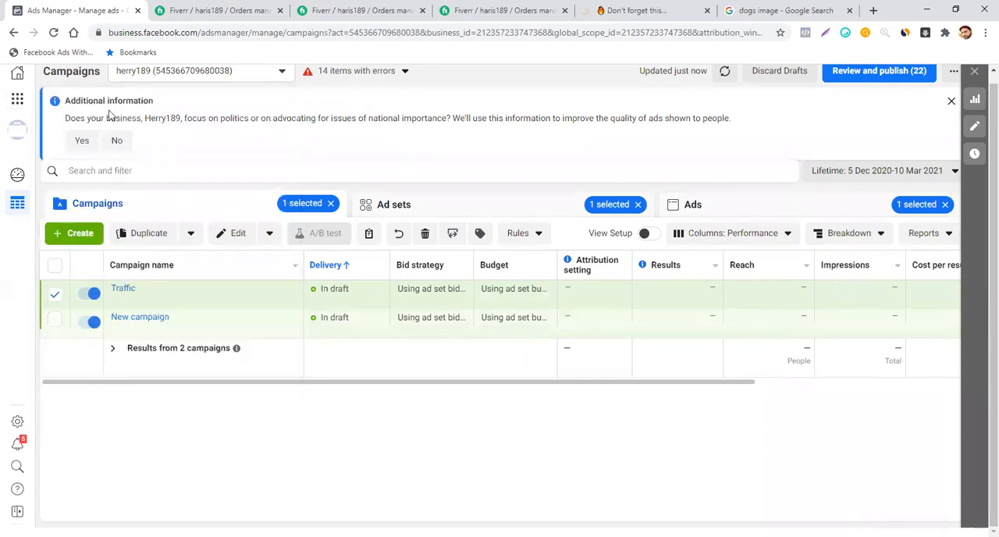
left_click(17, 102)
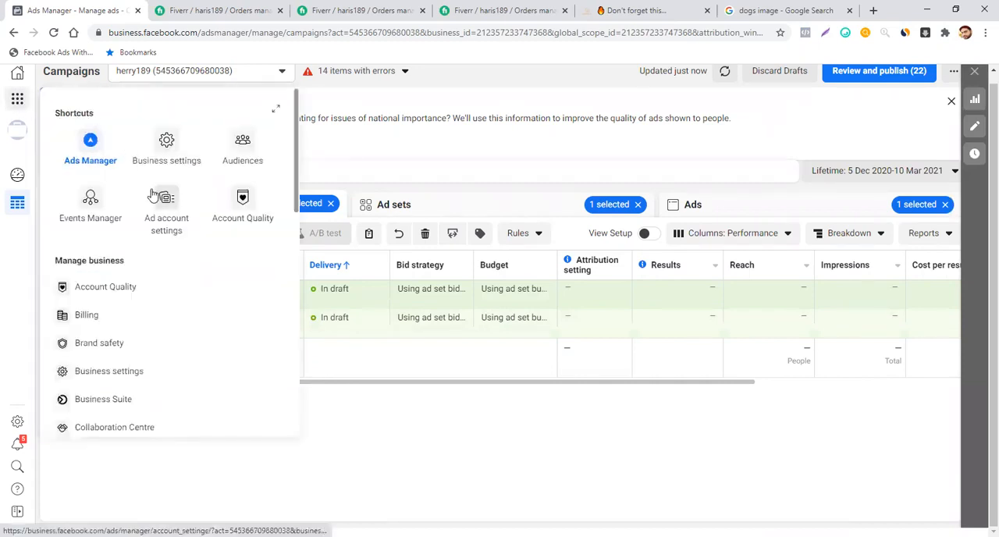
left_click(87, 325)
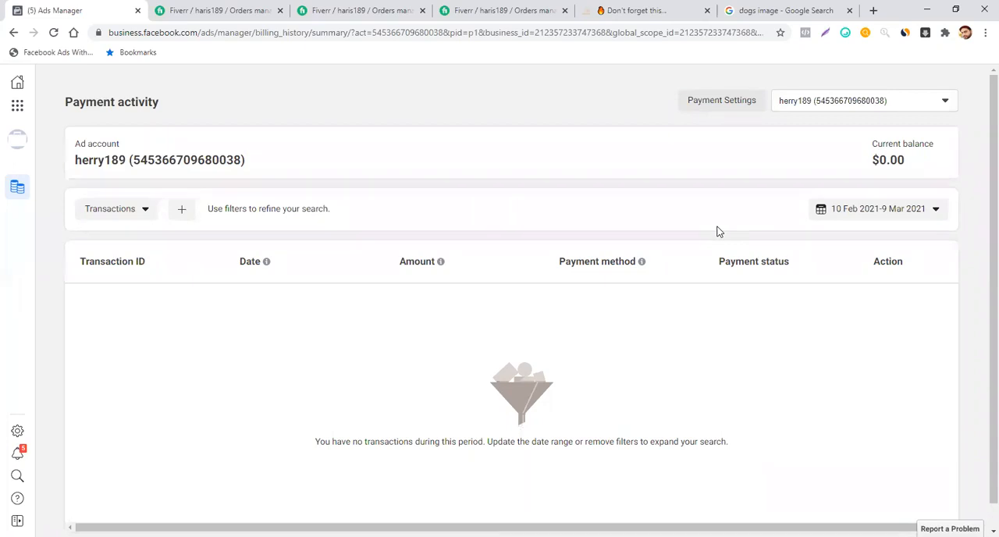
left_click(734, 108)
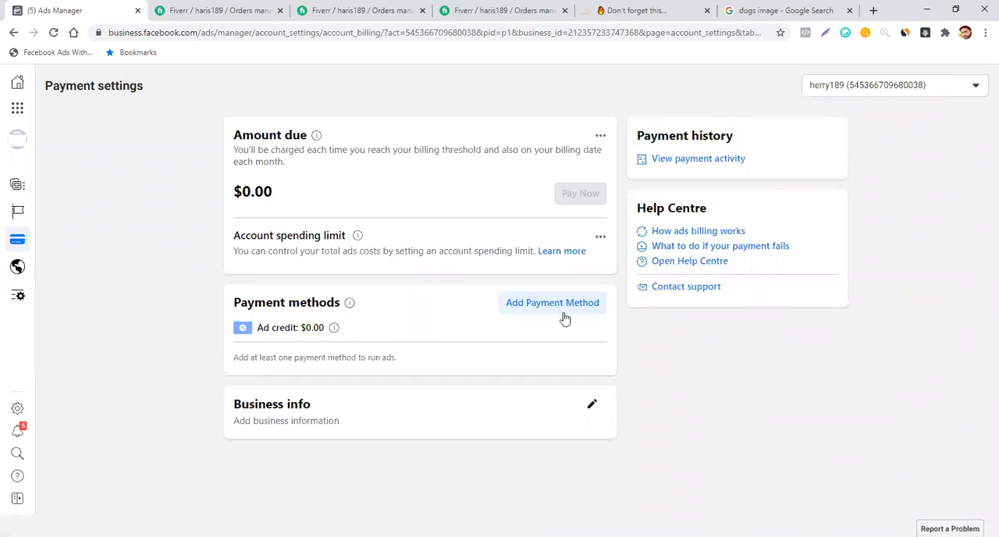
left_click(541, 310)
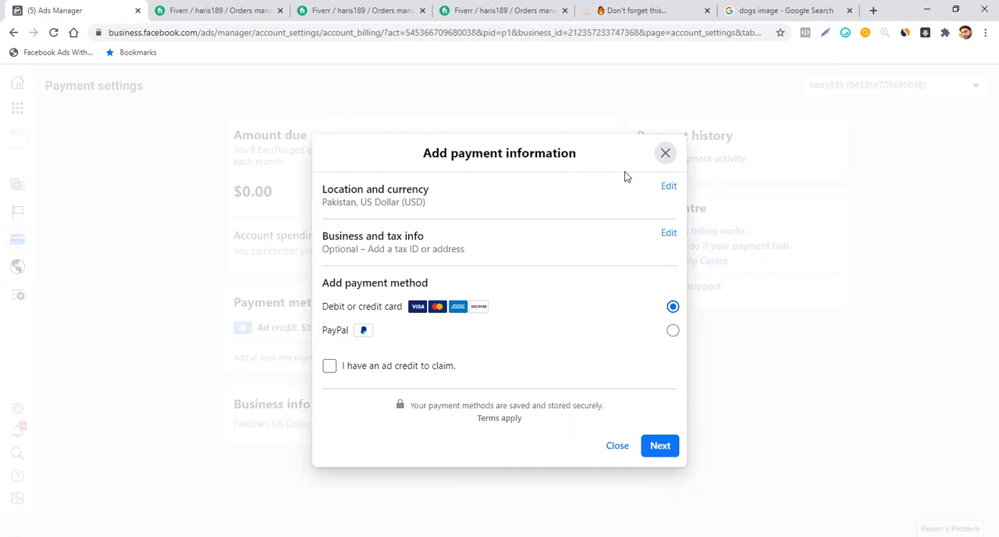
- Close the payment information form without adding a method and return to the campaigns list
left_click(662, 156)
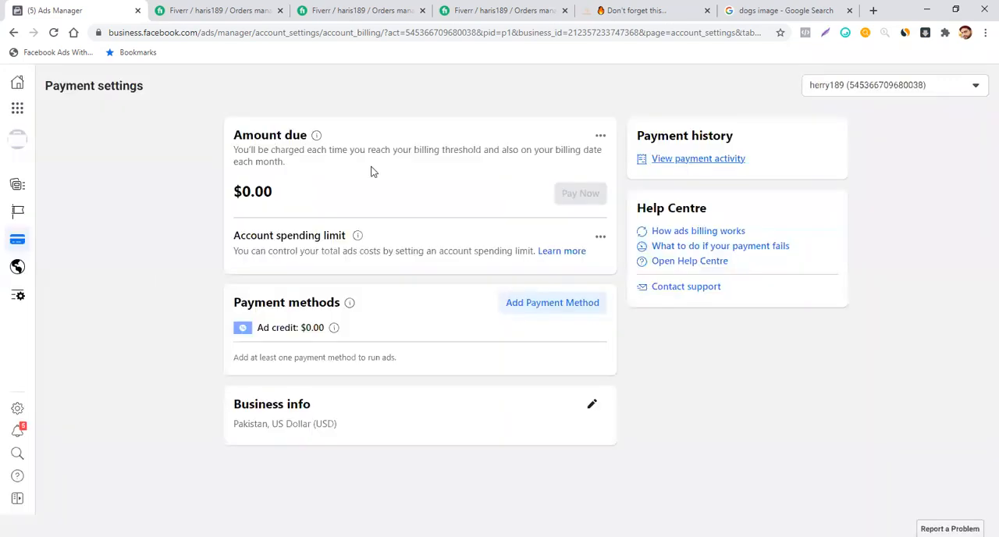
left_click(19, 108)
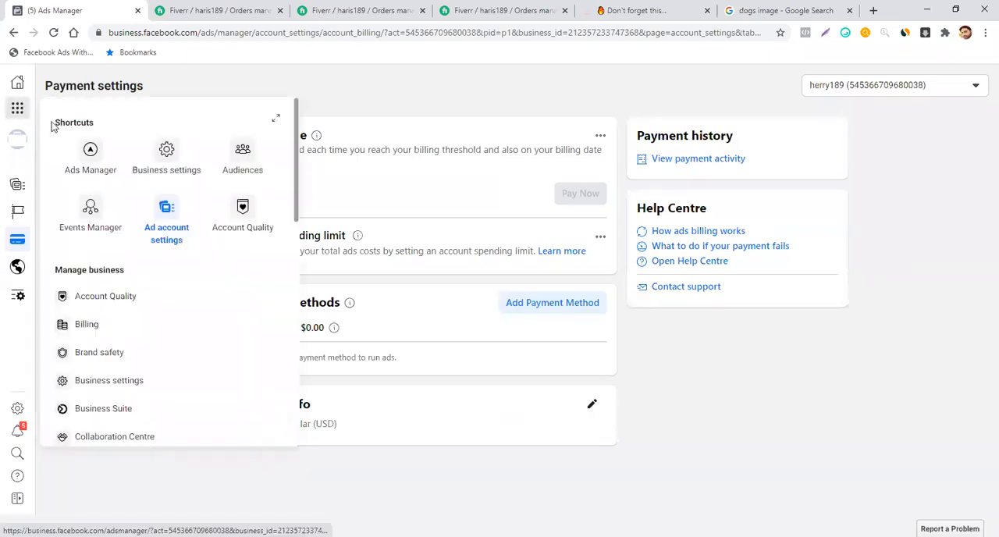
left_click(91, 152)
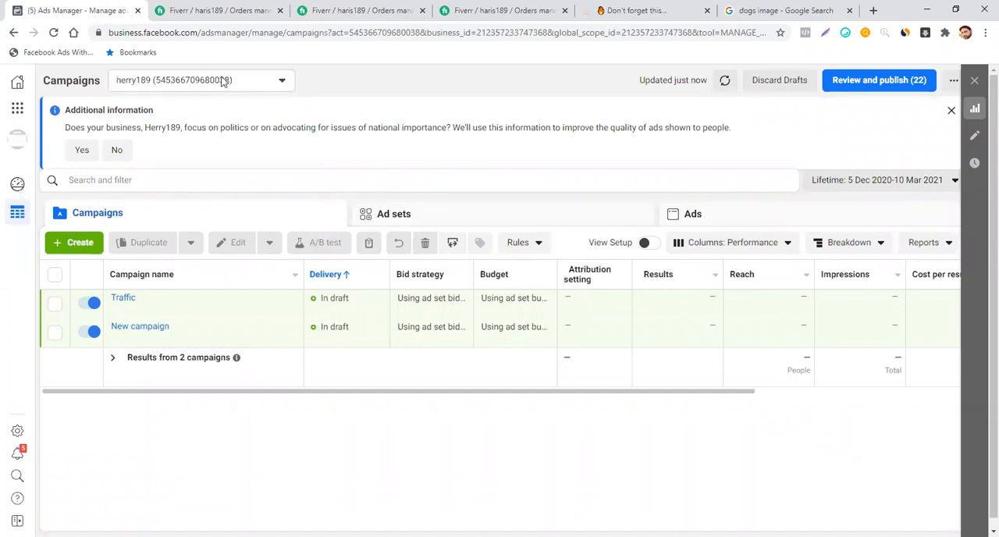
- Expand the full list of ad accounts and switch to the second-to-last client account shown at its end
left_click(224, 81)
left_click(181, 178)
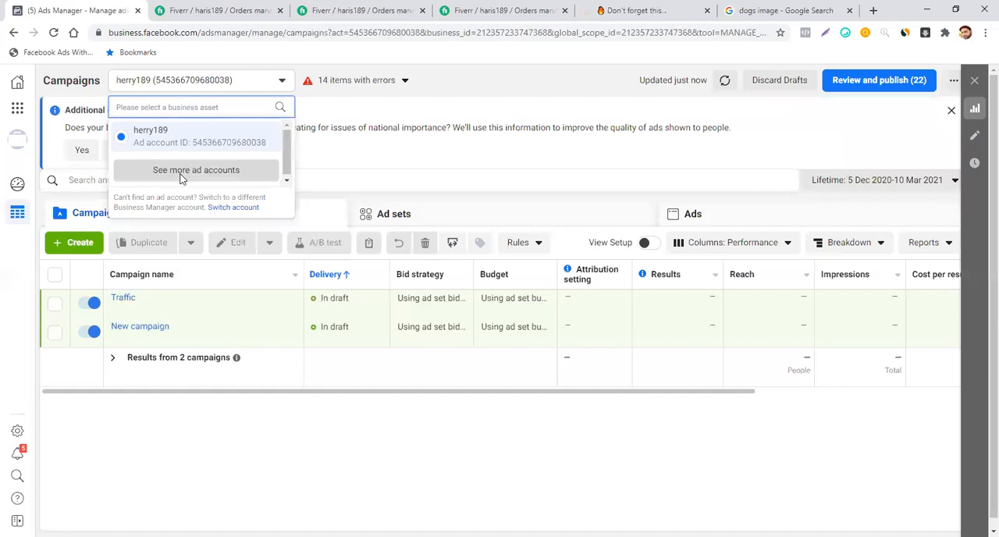
scroll(192, 165, "down", 3)
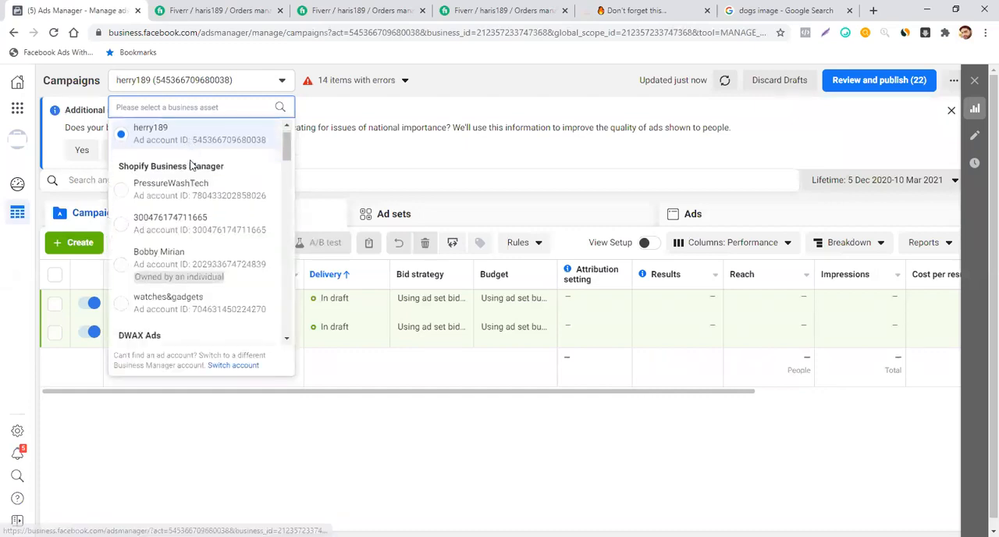
scroll(191, 165, "down", 5)
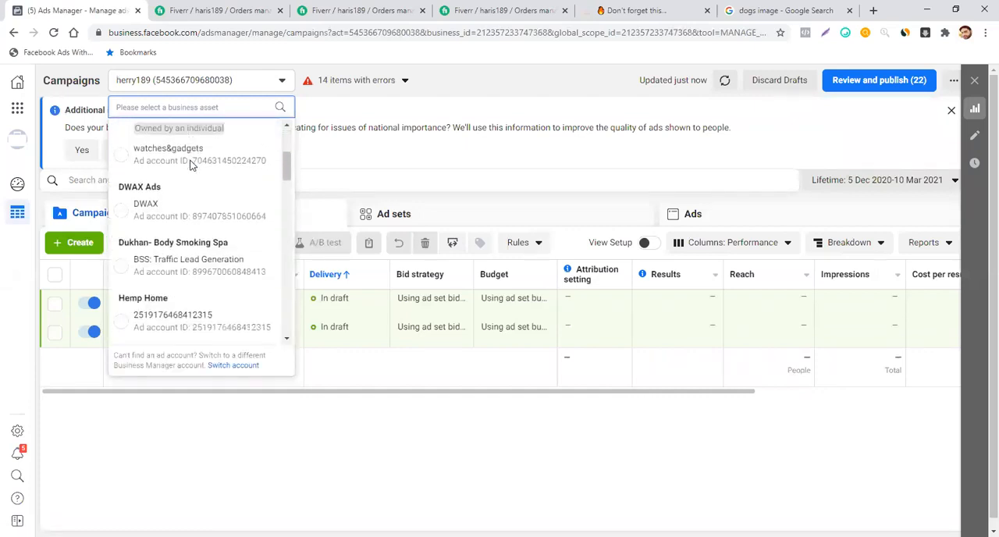
scroll(191, 188, "down", 10)
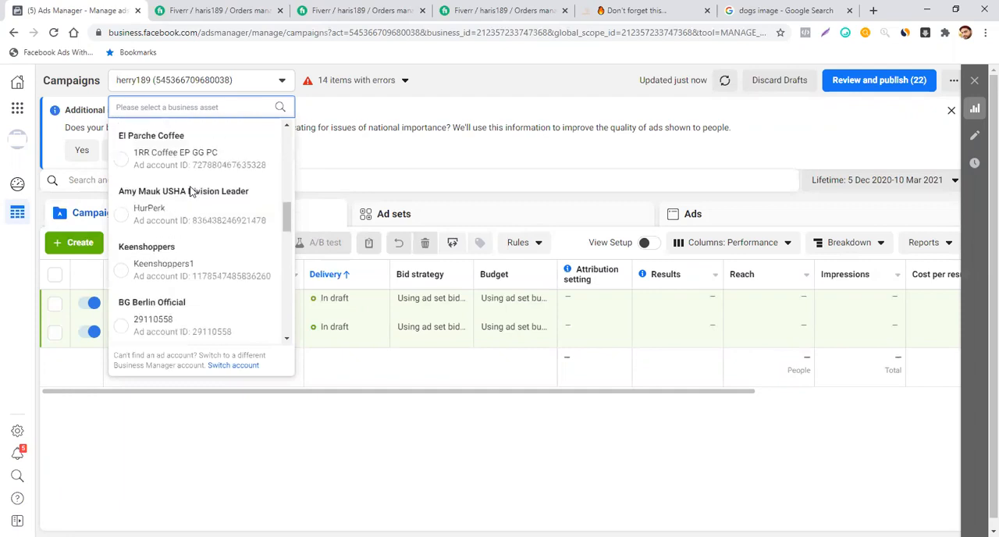
scroll(189, 191, "down", 8)
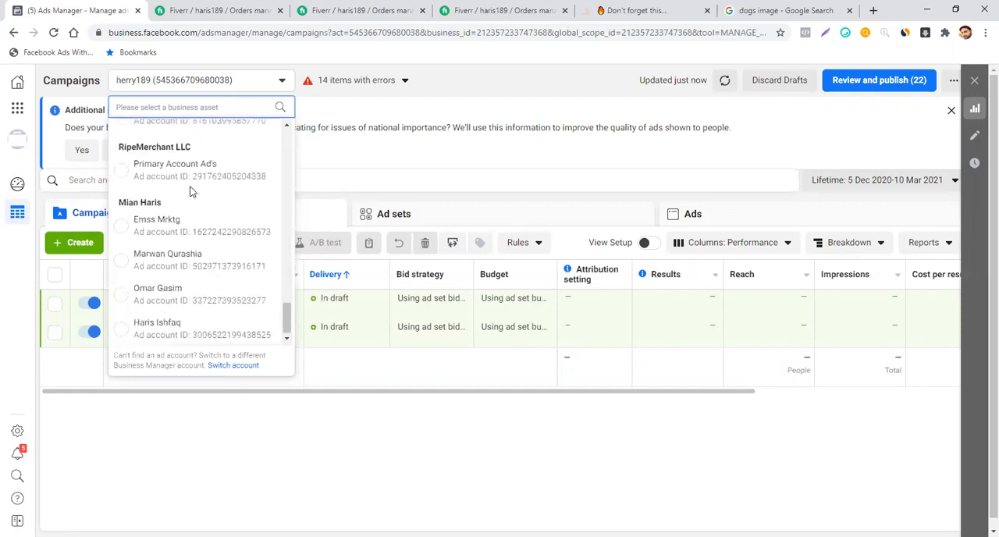
left_click(155, 292)
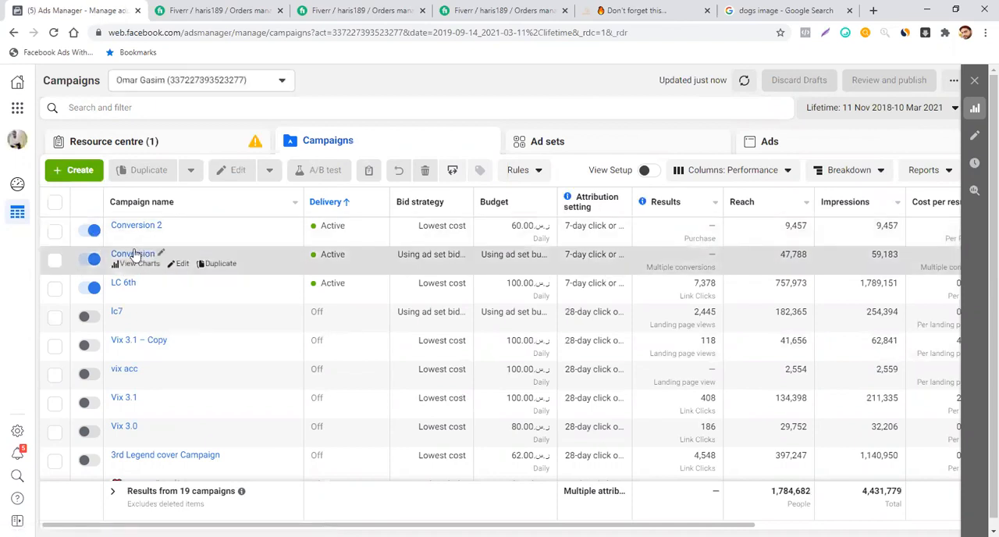
- Select only the campaign named Conversion and show its ad sets
left_click(54, 263)
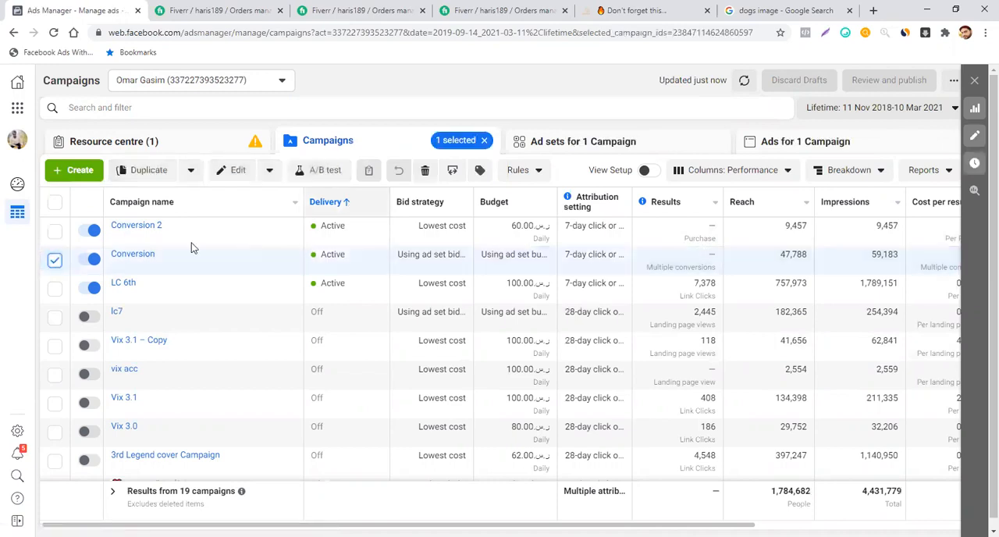
left_click(55, 264)
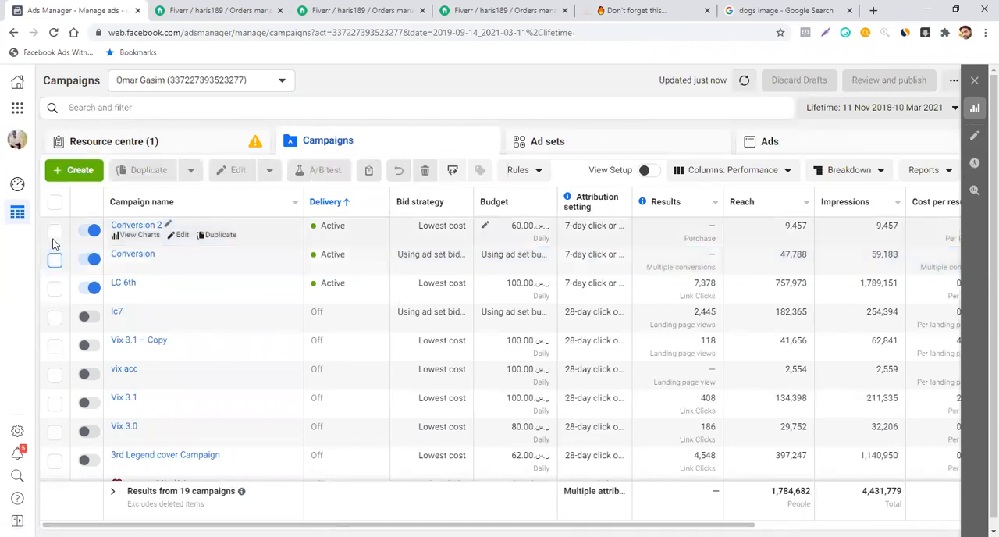
left_click(54, 264)
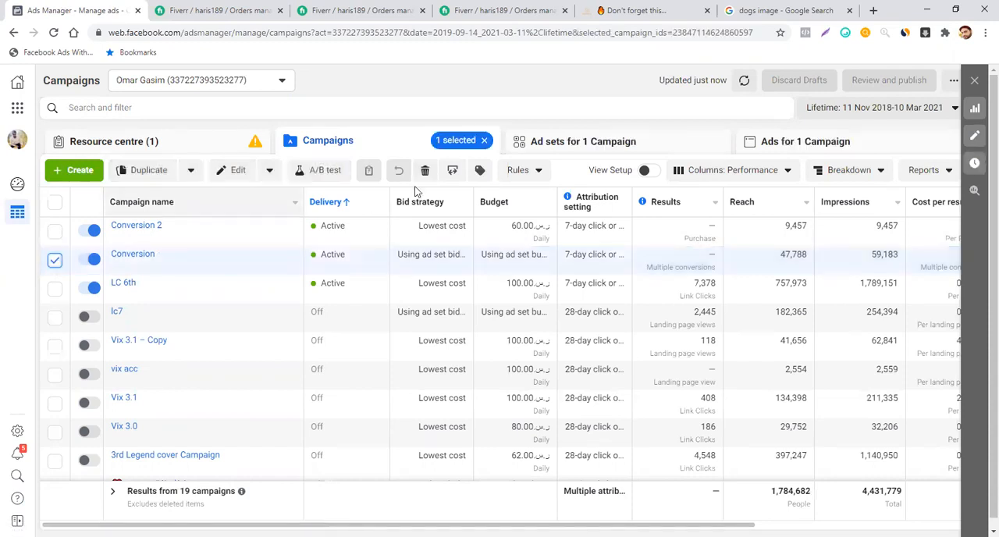
left_click(595, 144)
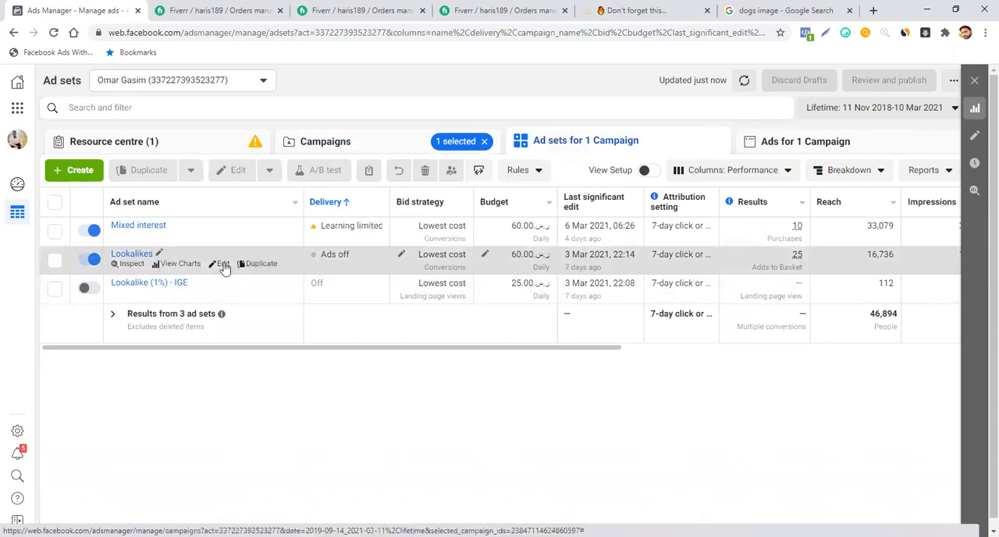
- Turn off the Lookalikes ad set and look over the ad sets' cost per result and amount spent
left_click(90, 259)
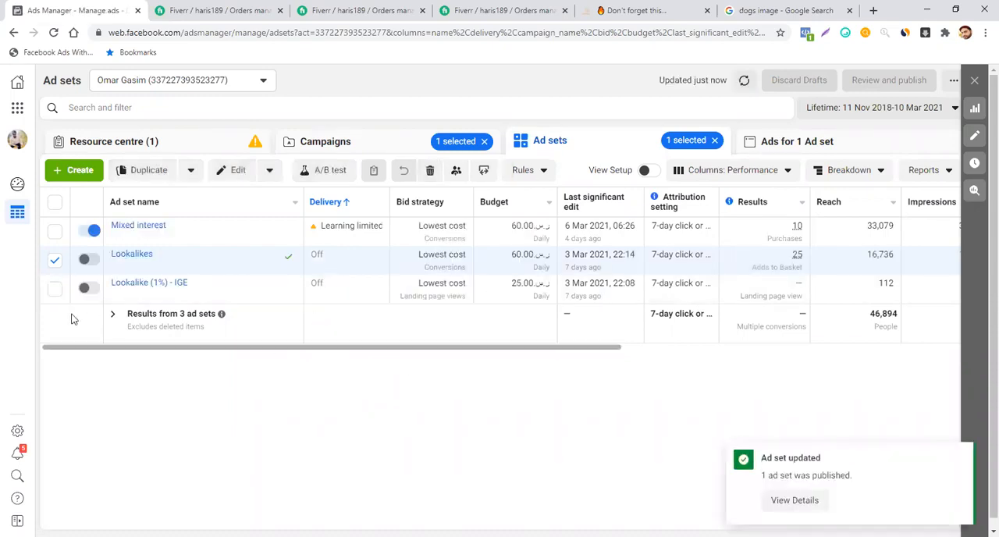
left_click(54, 260)
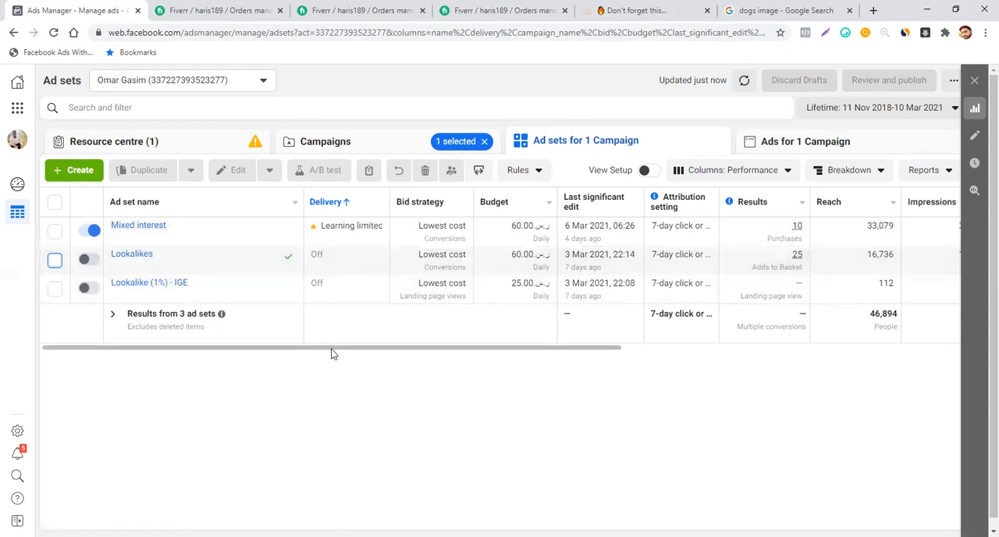
left_click_drag(331, 354, 557, 363)
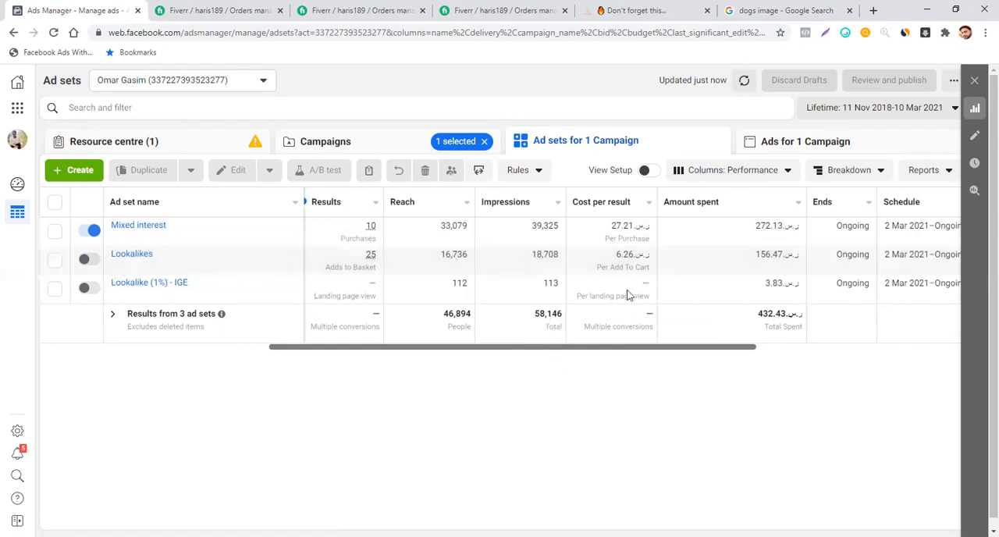
- Start customising the ad sets table's columns and add the CPM (cost per 1,000 impressions) metric
left_click(789, 172)
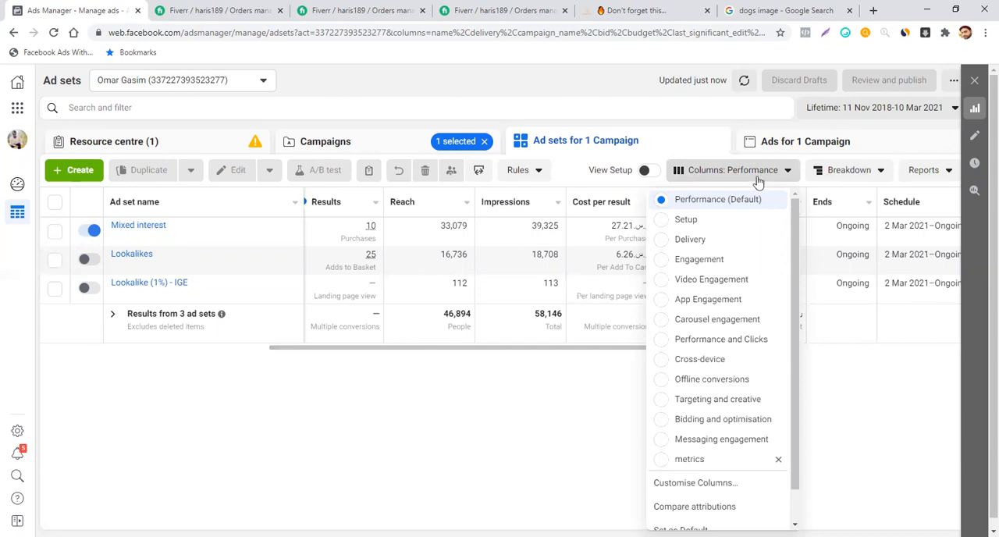
left_click(757, 177)
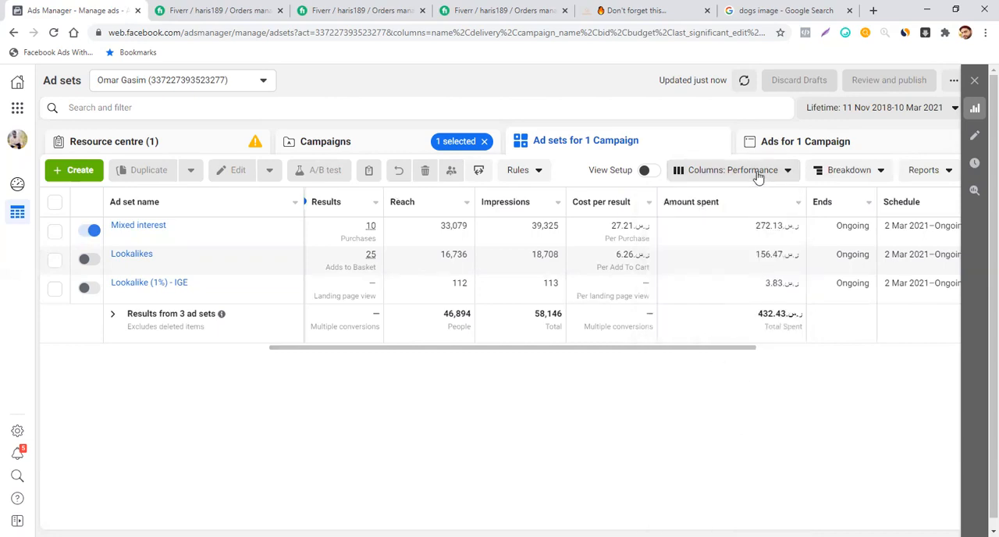
left_click(757, 177)
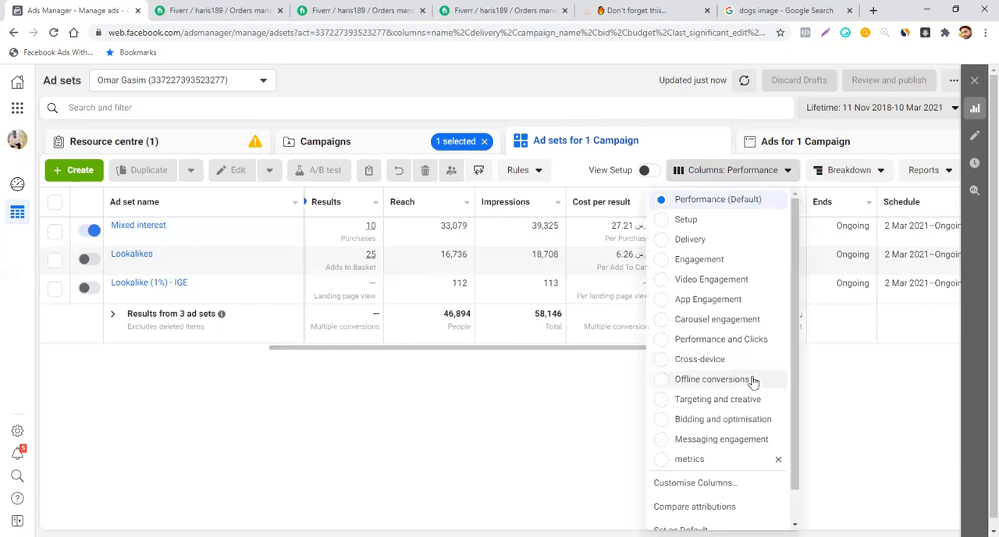
left_click(718, 484)
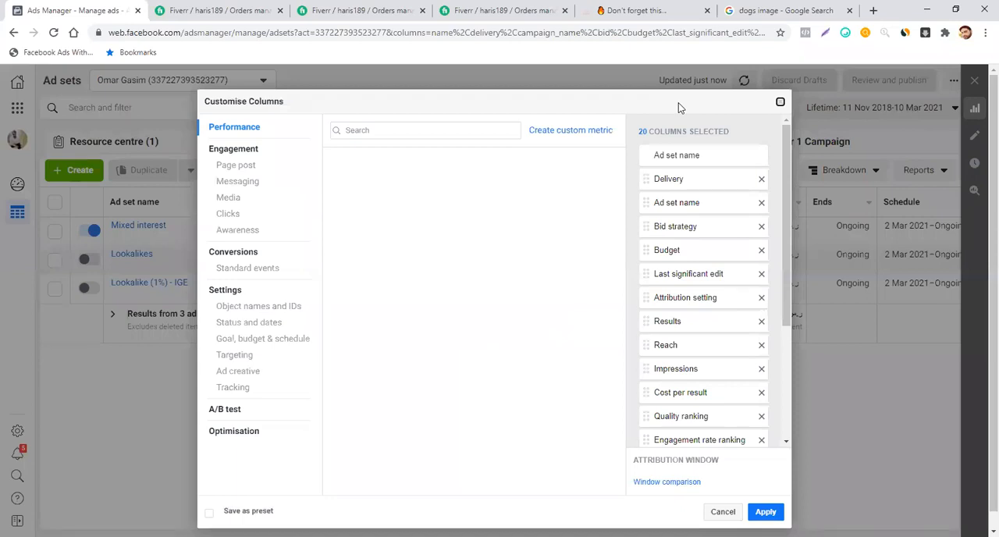
left_click(440, 134)
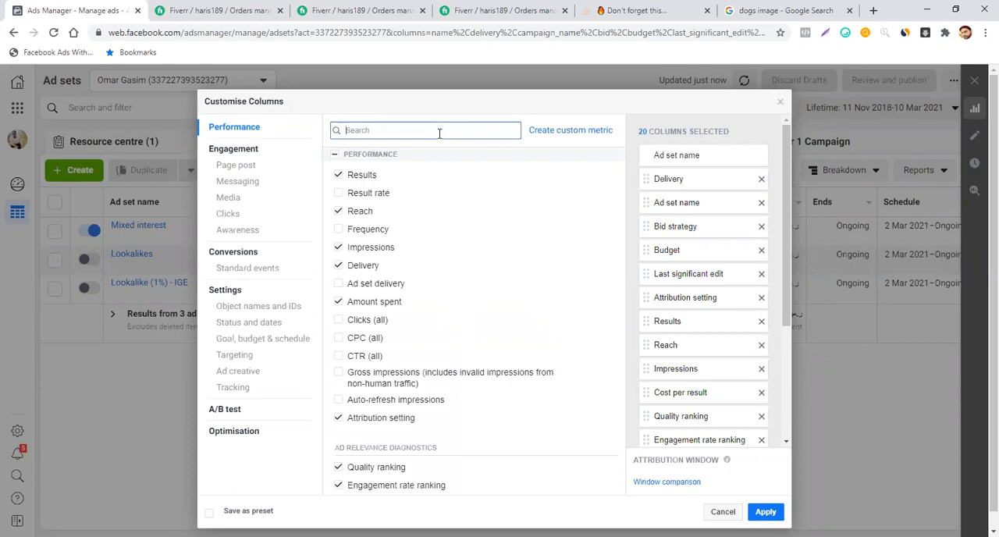
type("cpm")
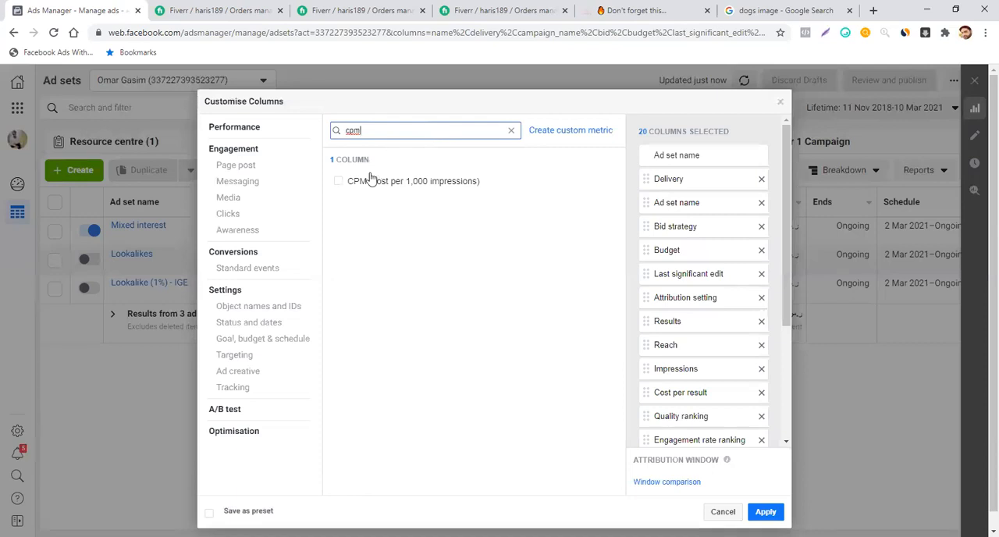
left_click(339, 182)
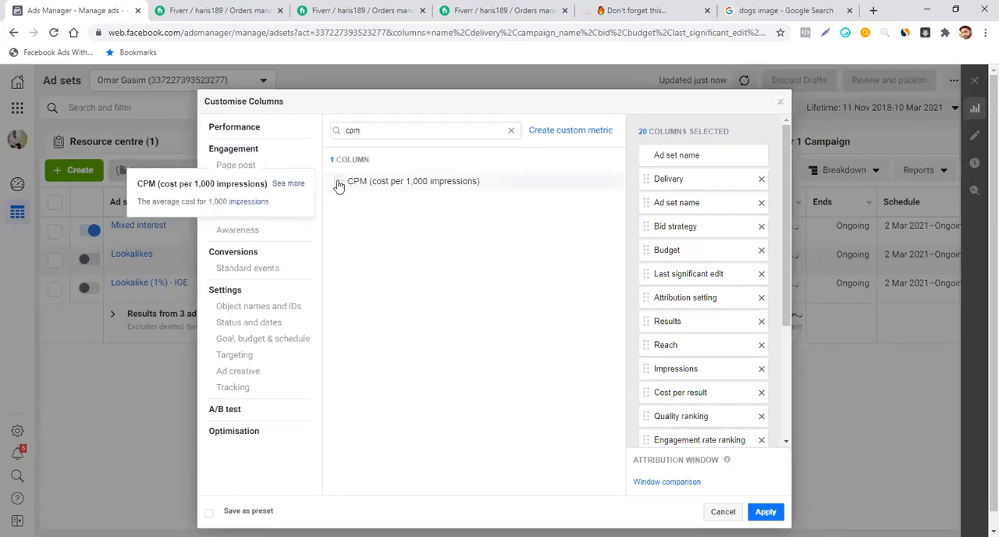
- Search the metrics for "link" and add CTR (link click-through rate) and CPC (cost per link click) to the columns
left_click(406, 132)
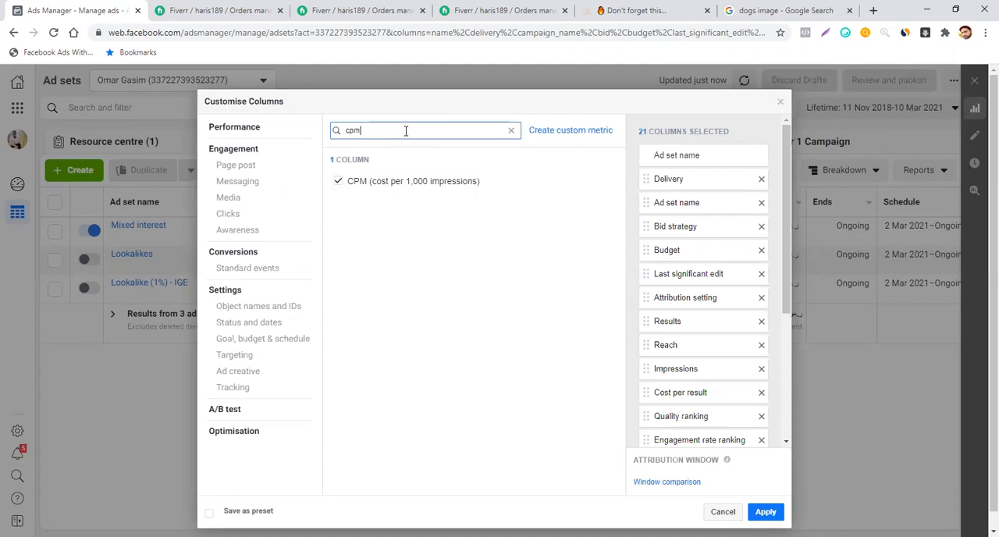
key("BackSpace")
key("BackSpace")
key("BackSpace")
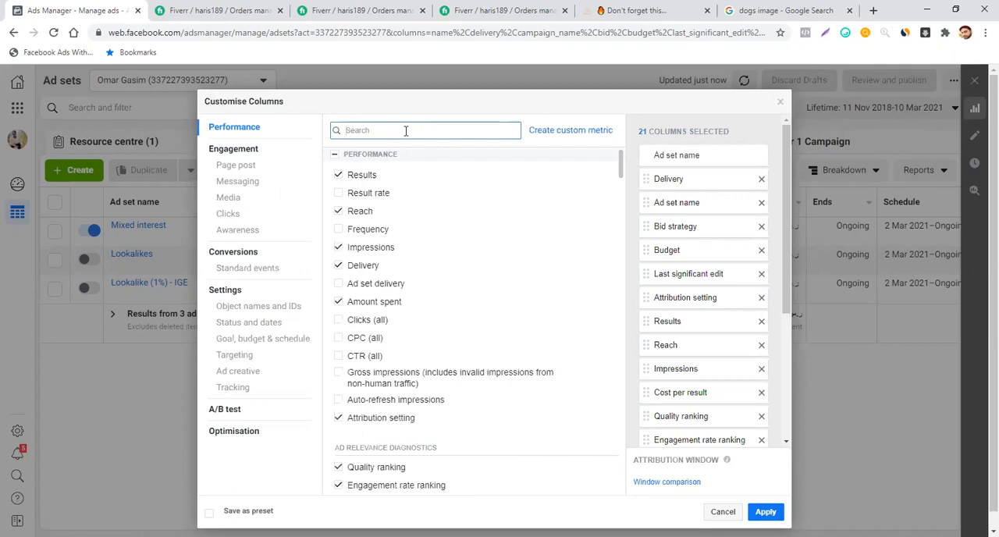
type("li")
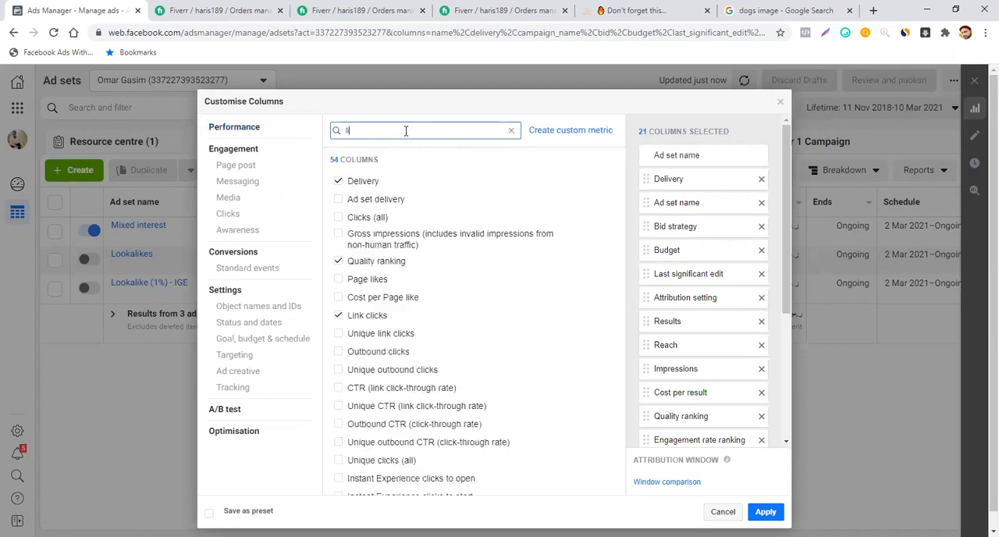
type("nc")
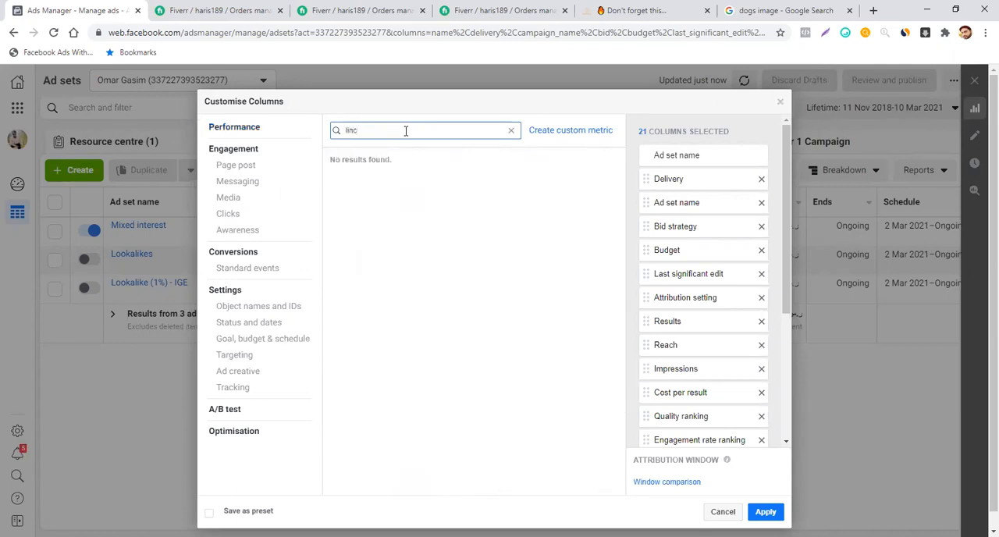
key("BackSpace")
key("BackSpace")
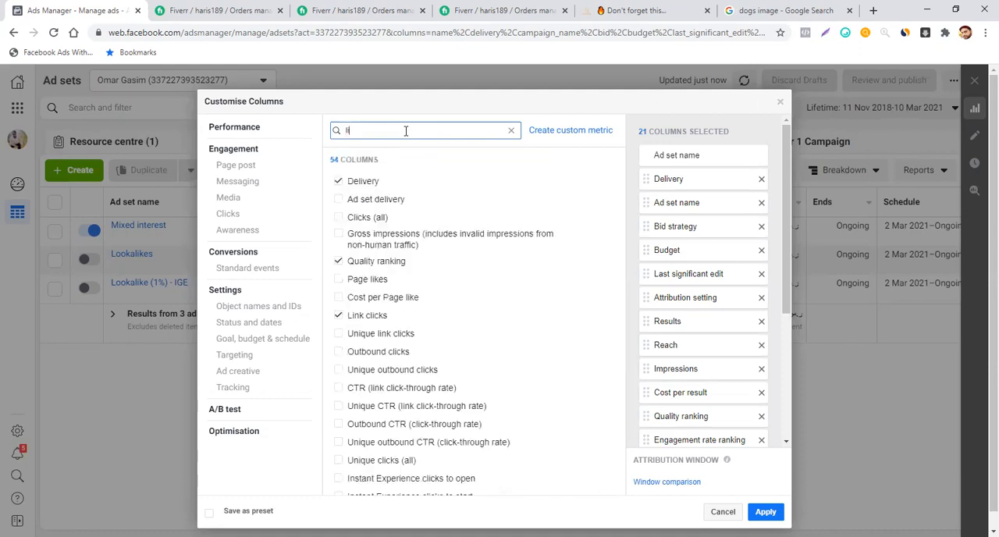
type("nk")
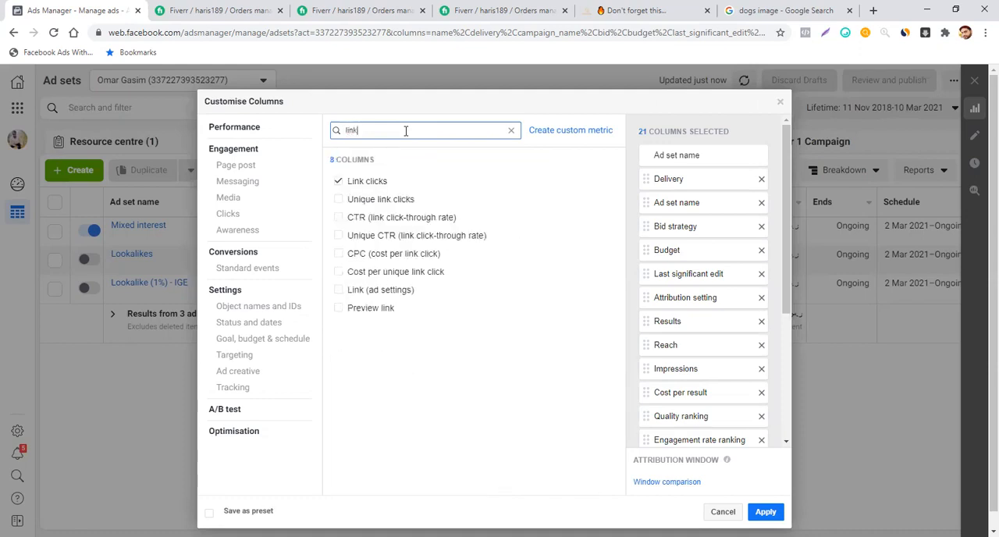
mouse_move(370, 189)
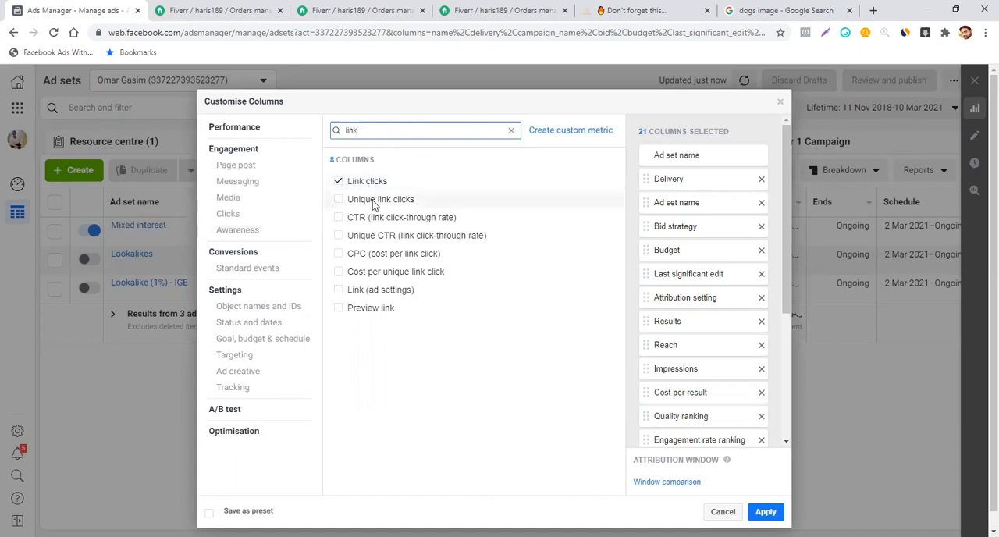
mouse_move(349, 222)
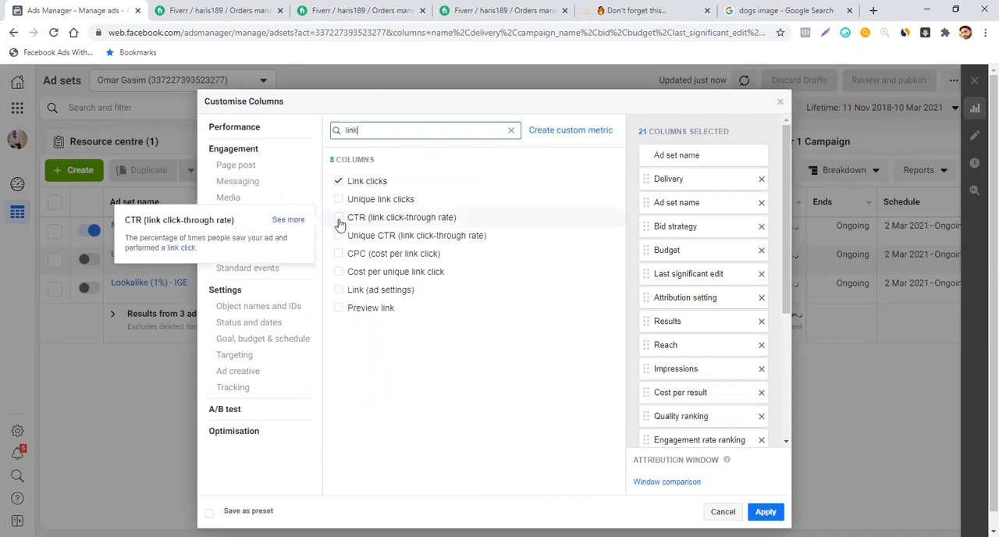
left_click(338, 218)
mouse_move(363, 196)
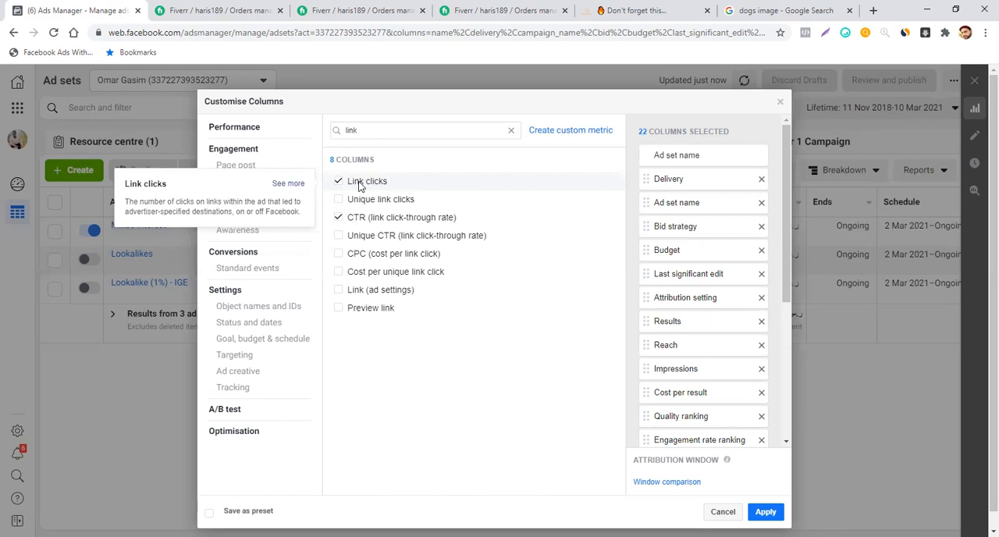
left_click(340, 258)
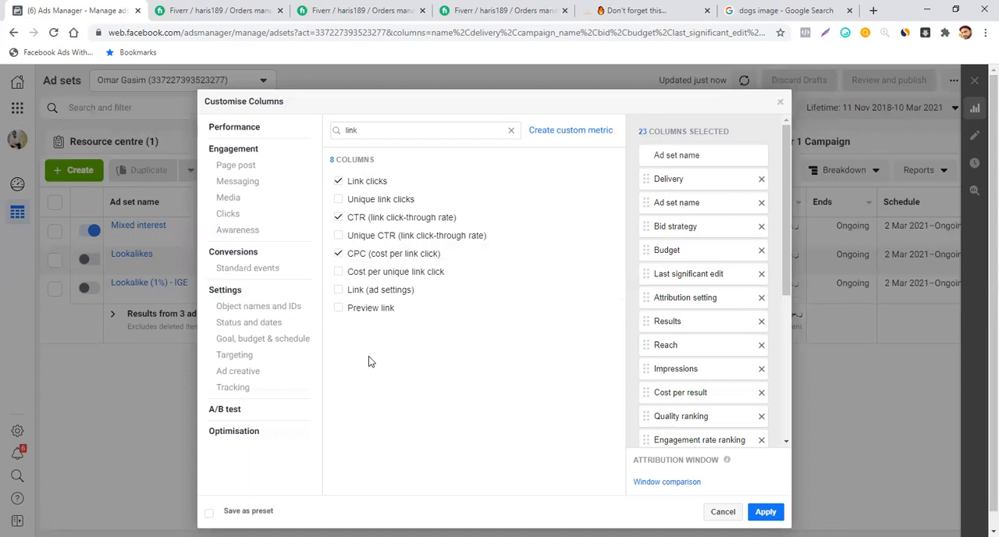
- Search the metrics for "add" and add the total Adds to cart metric to the columns
left_click(364, 126)
key("BackSpace")
key("BackSpace")
key("BackSpace")
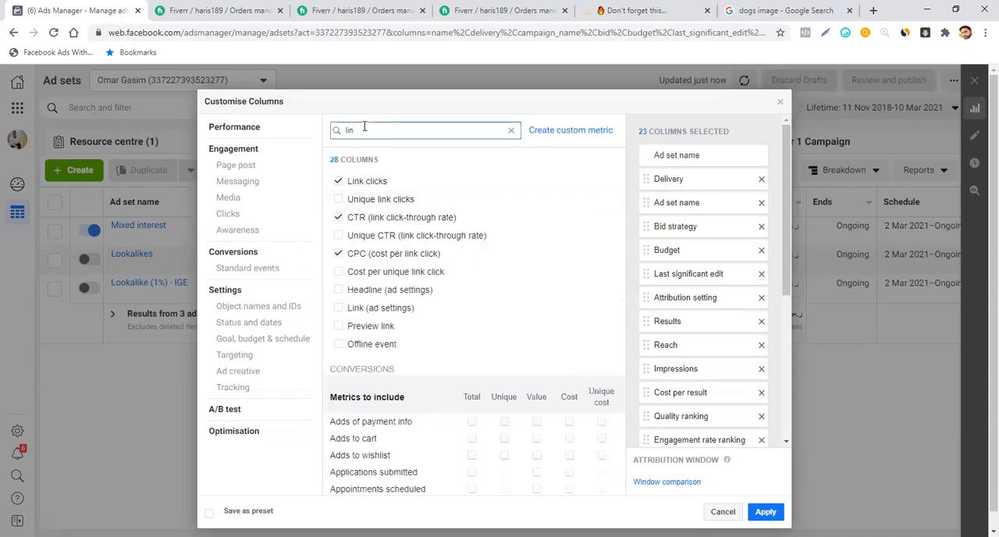
key("BackSpace")
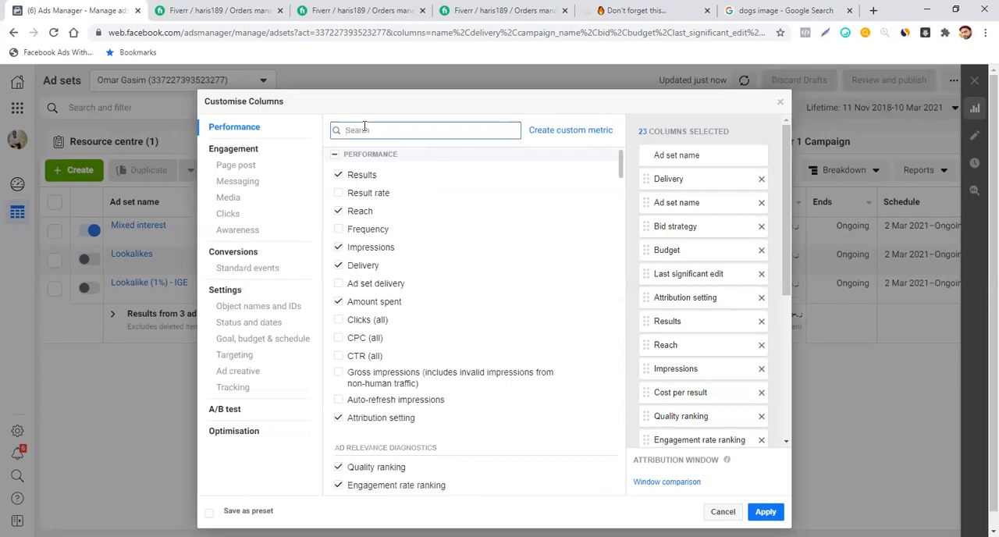
type("add")
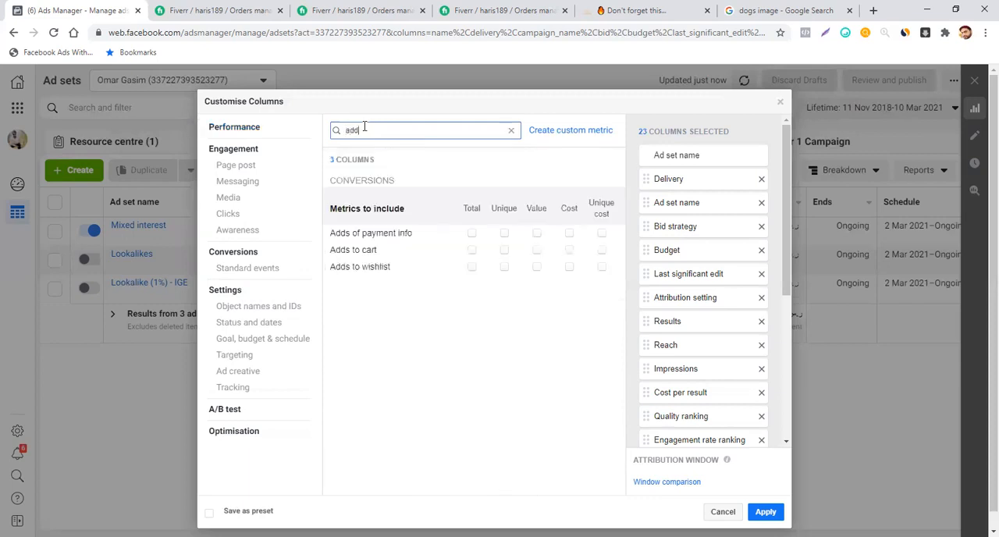
left_click(472, 251)
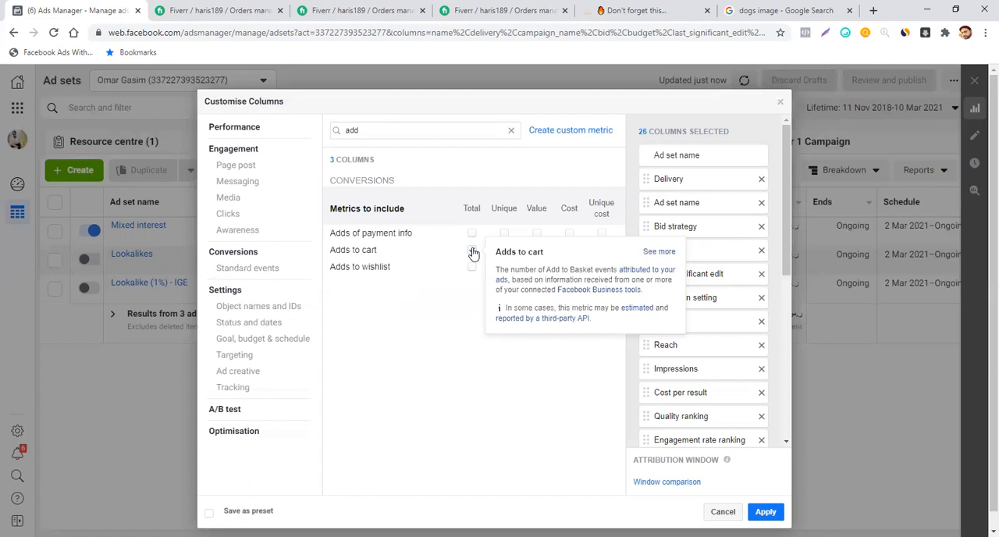
left_click(472, 250)
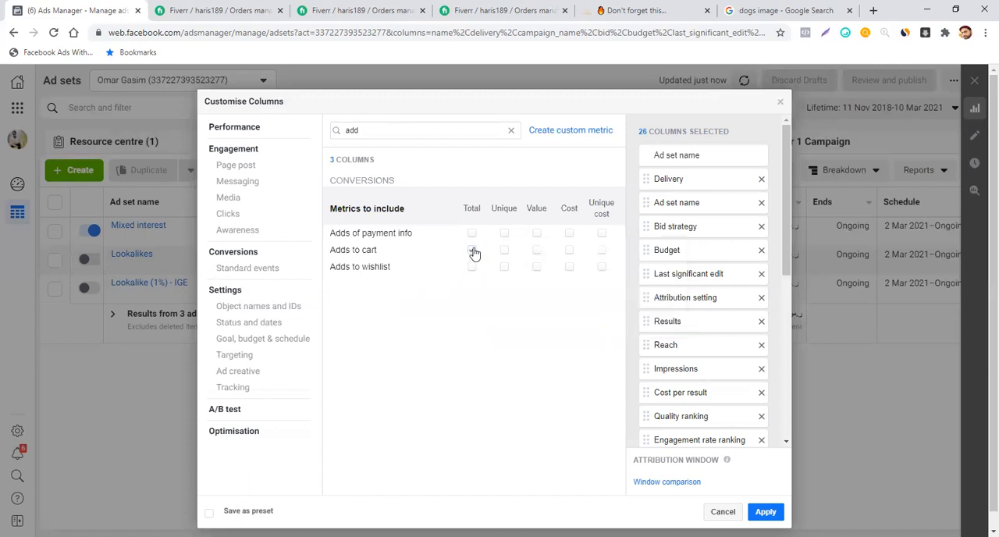
- Search the metrics for "check" and add the total Checkouts initiated metric to the columns
left_click(388, 130)
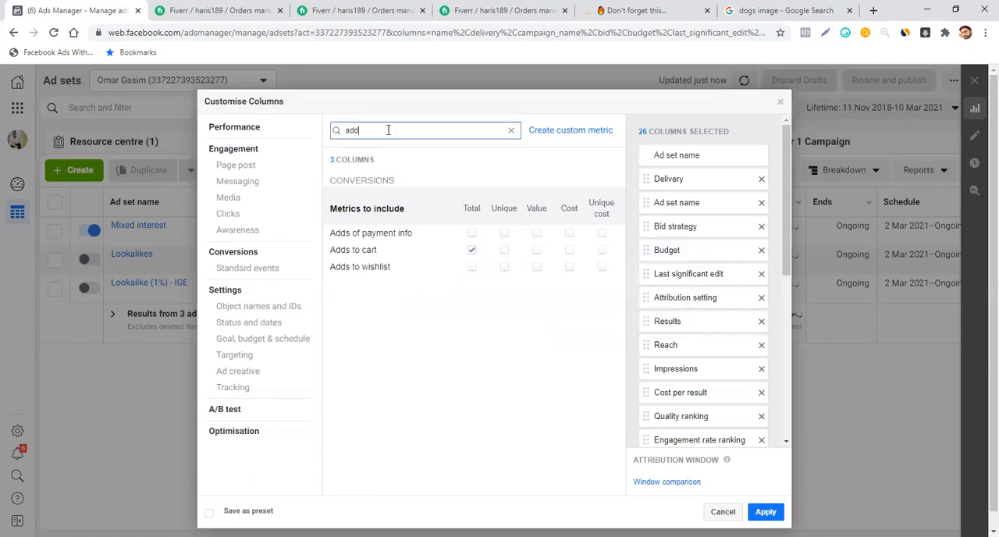
key("BackSpace")
key("BackSpace")
key("BackSpace")
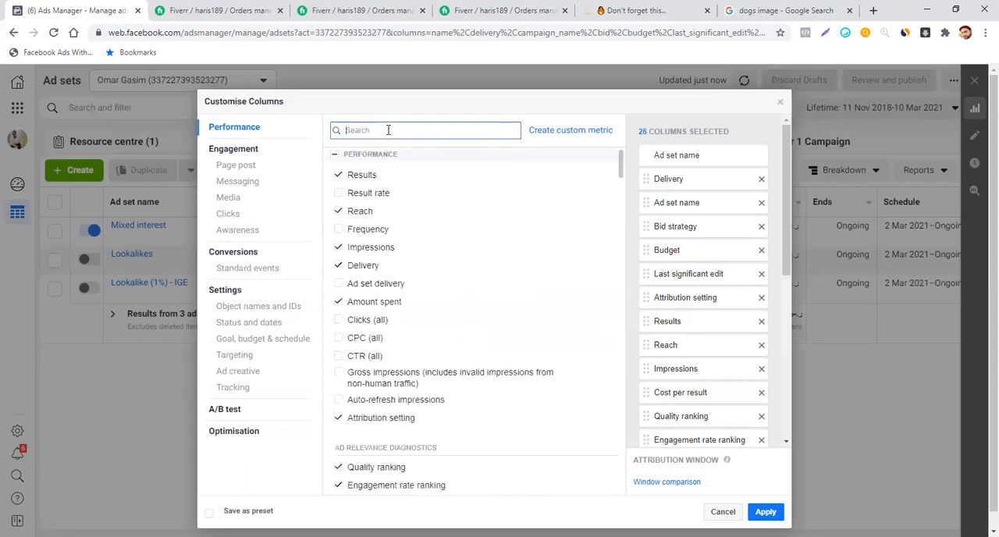
type("check")
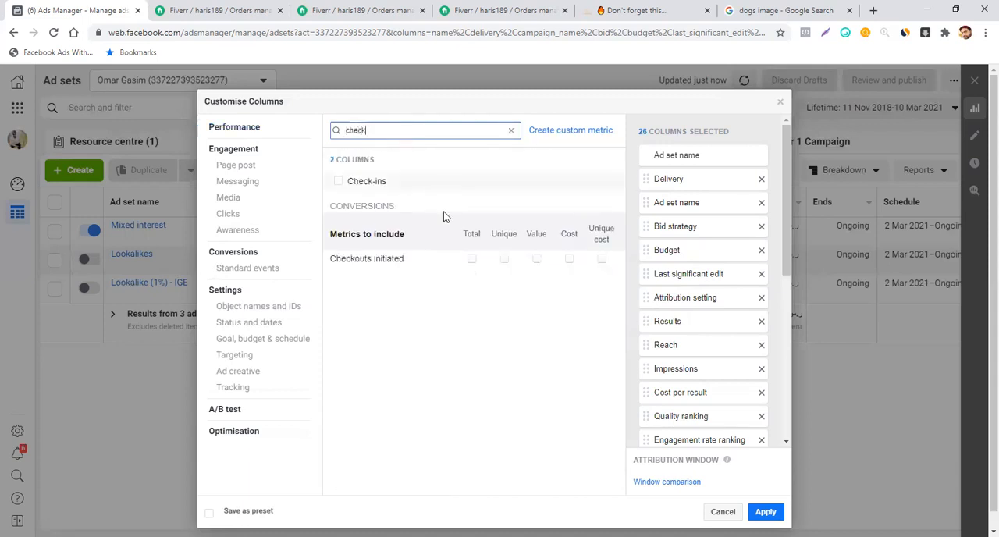
left_click(472, 258)
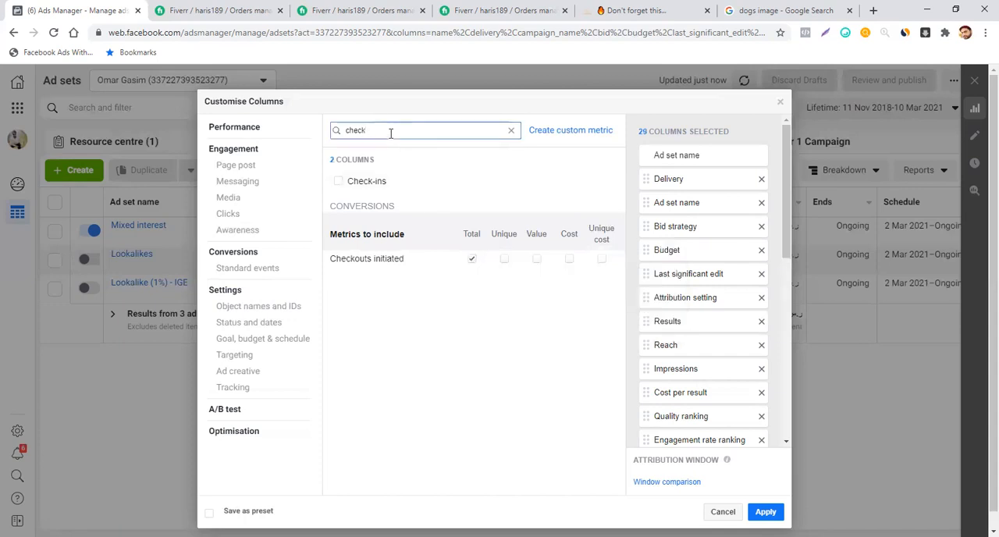
- Search the metrics for "purch" and add the total Purchases metric to the columns
key("BackSpace")
key("BackSpace")
key("BackSpace")
key("BackSpace")
key("BackSpace")
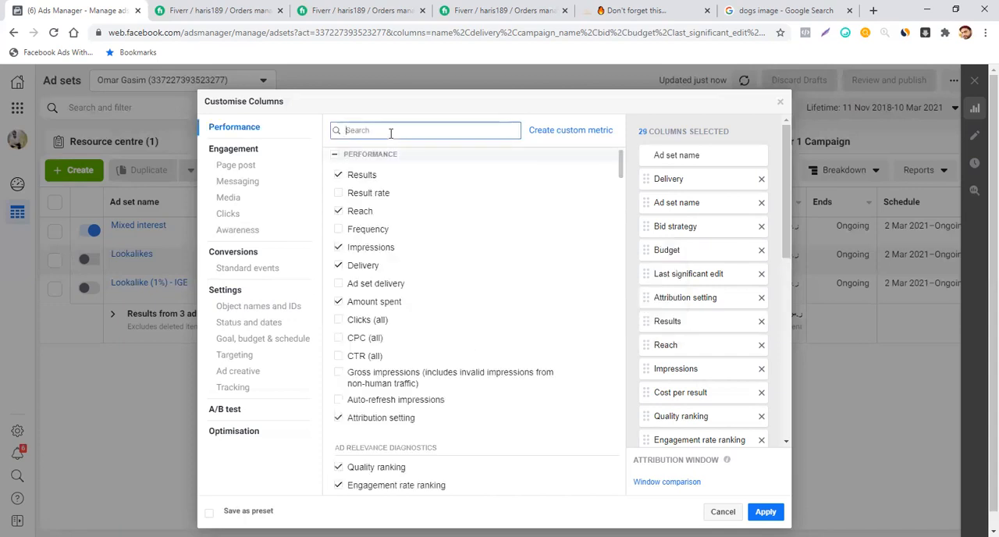
type("purch")
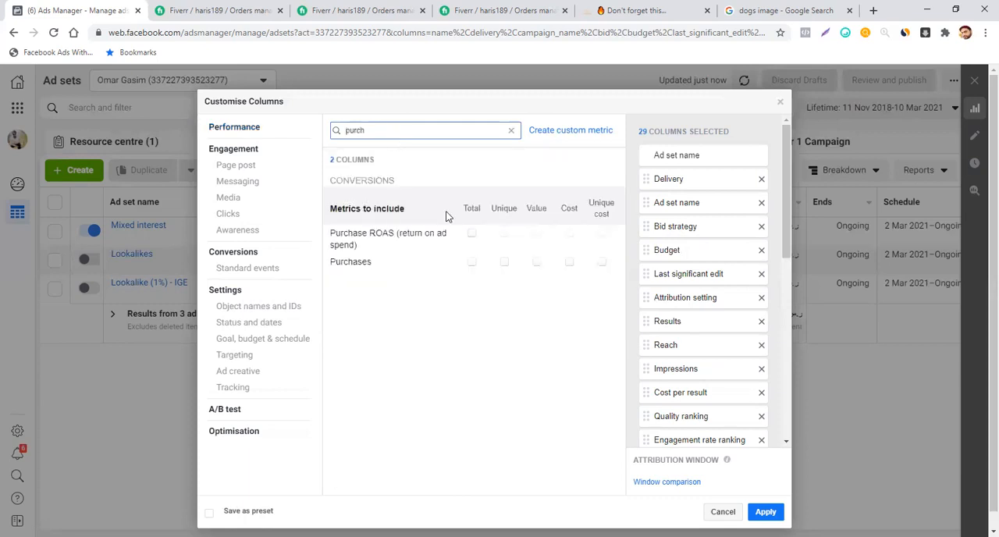
left_click(473, 266)
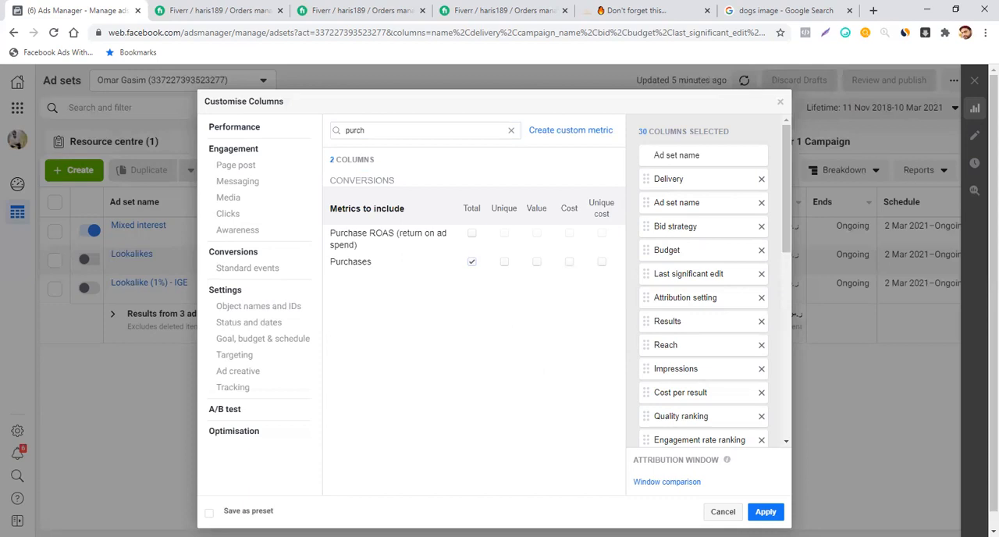
- Enable saving the column set as a preset and review the full list of selected columns
left_click(208, 512)
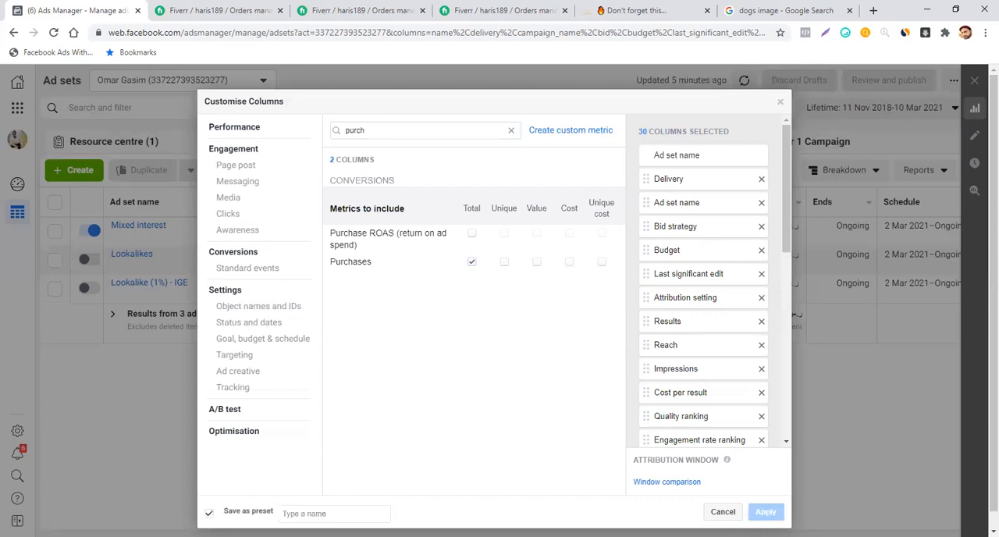
scroll(523, 336, "down", 1)
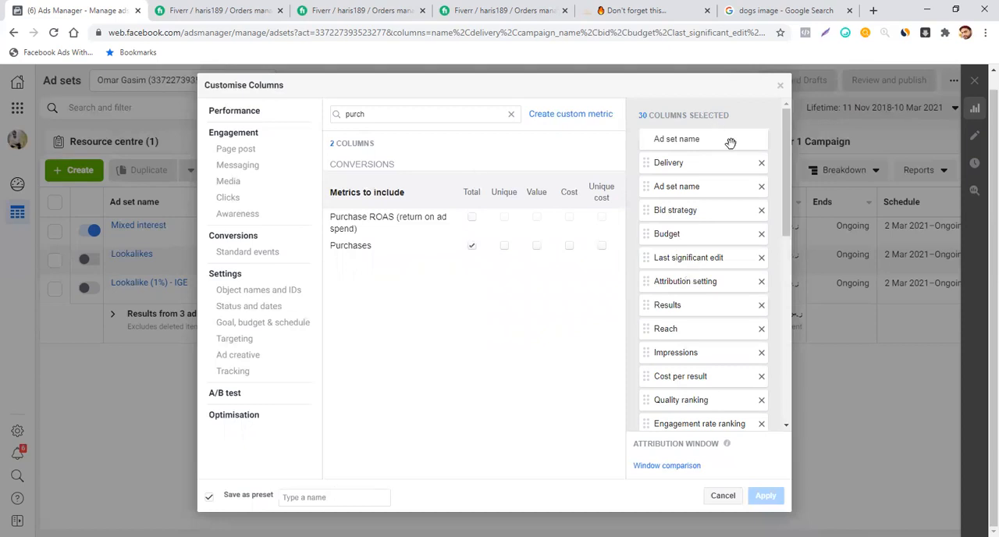
scroll(732, 153, "down", 10)
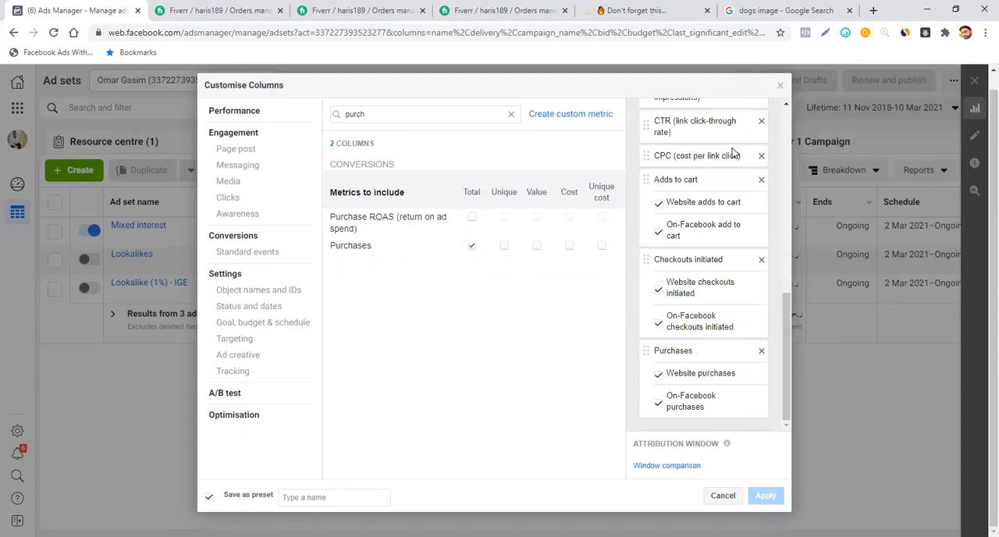
scroll(732, 152, "up", 10)
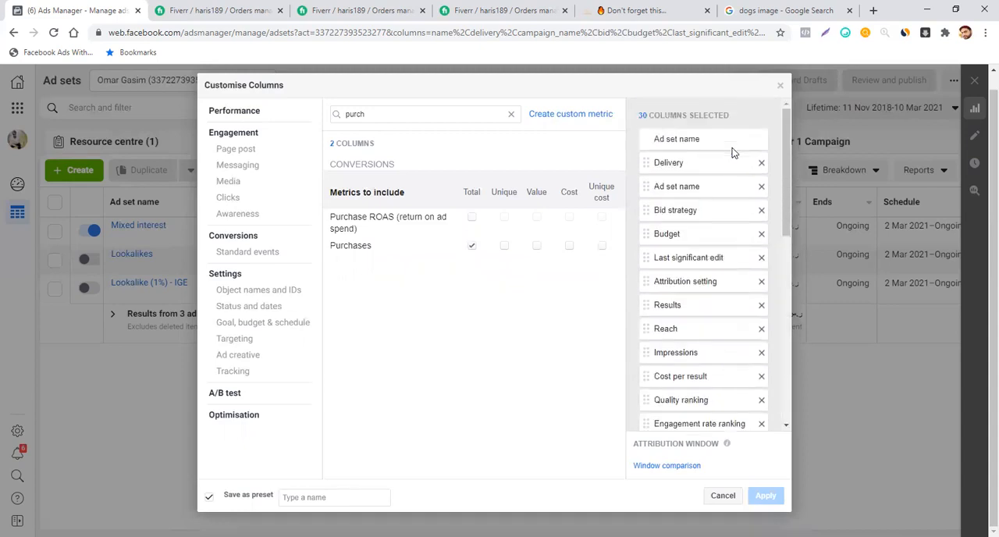
scroll(732, 153, "down", 5)
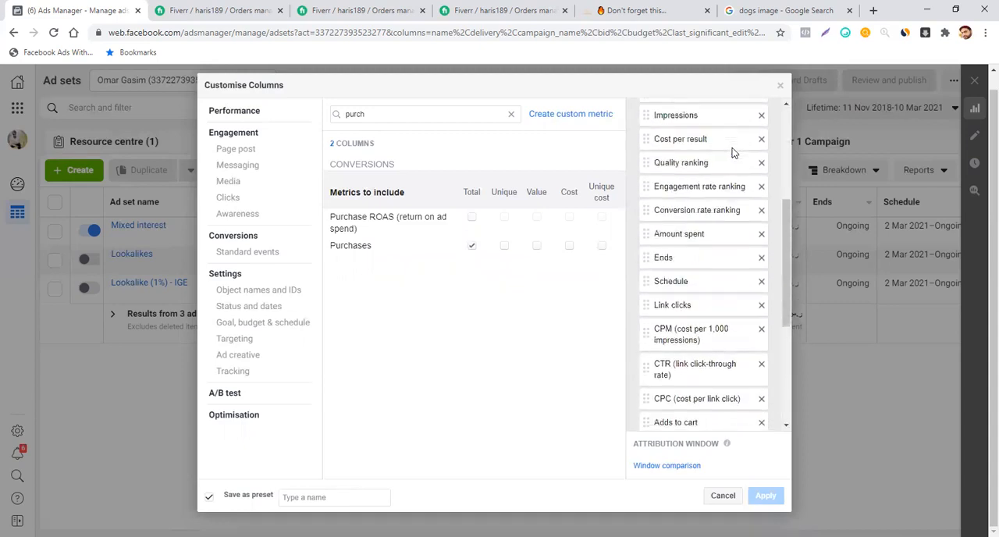
scroll(732, 152, "down", 4)
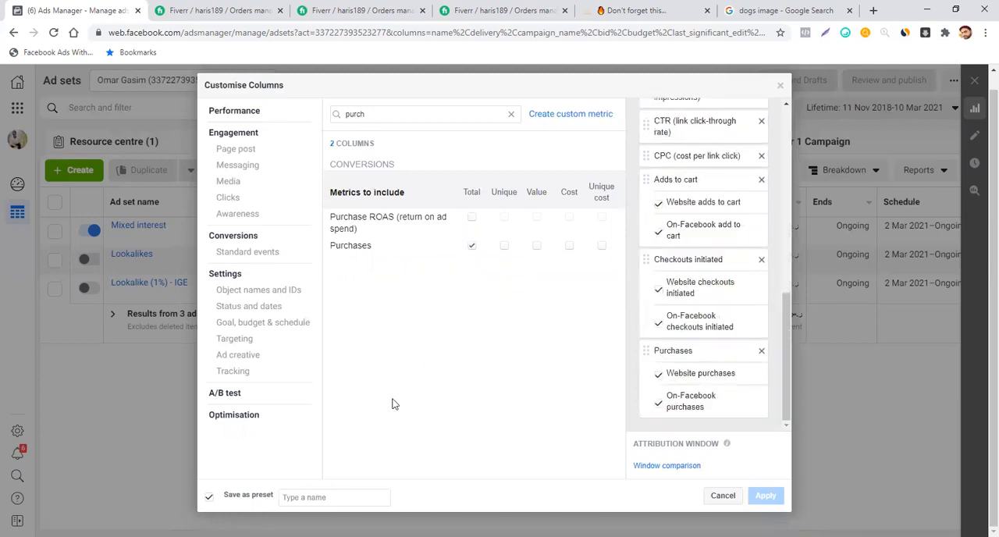
- Name the preset "metrics" and cancel the column customisation
left_click(312, 498)
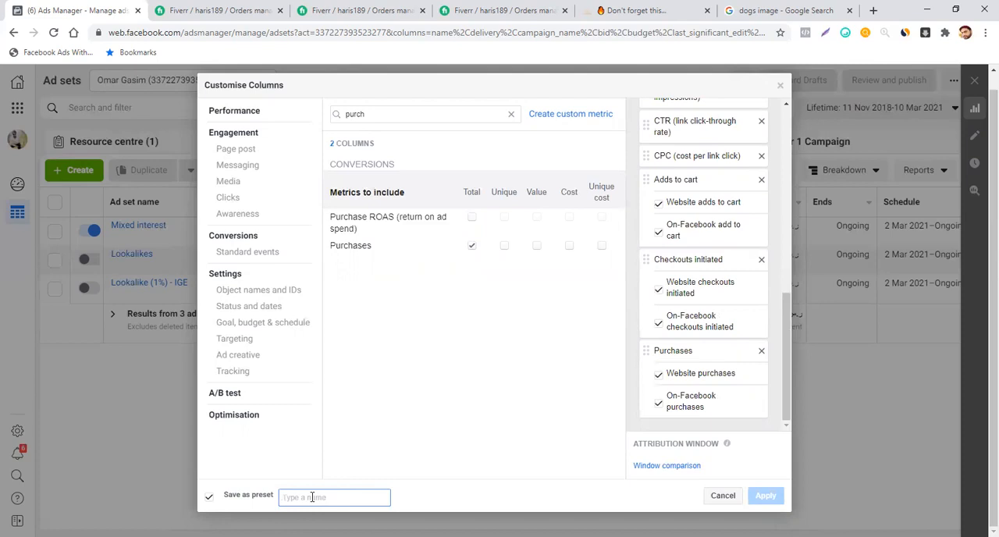
type("matri")
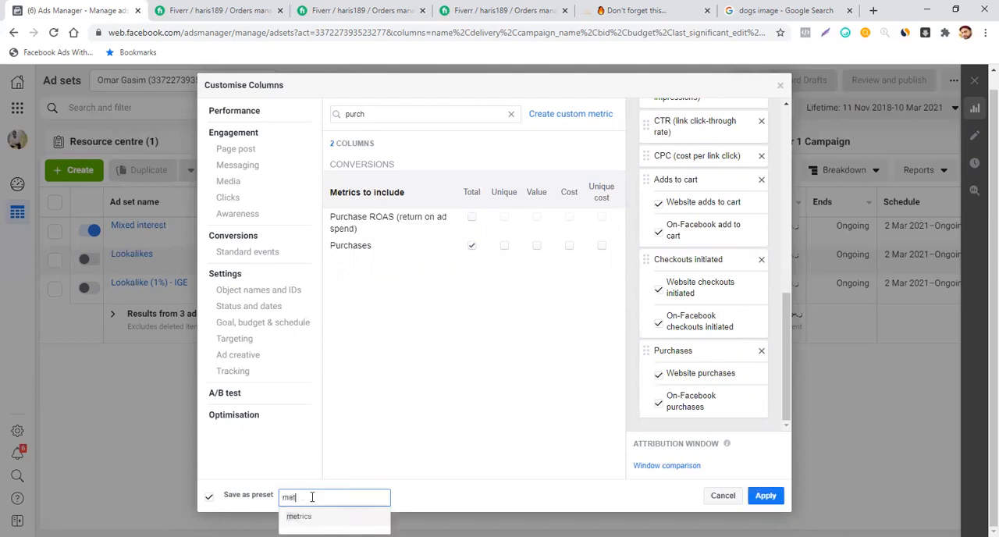
type("cs")
left_click(312, 515)
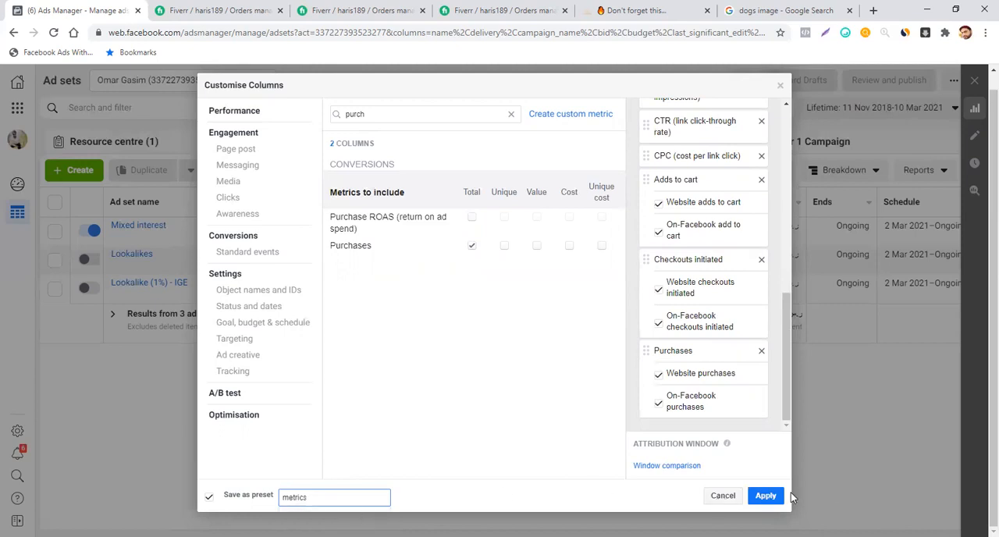
left_click(771, 497)
left_click(727, 498)
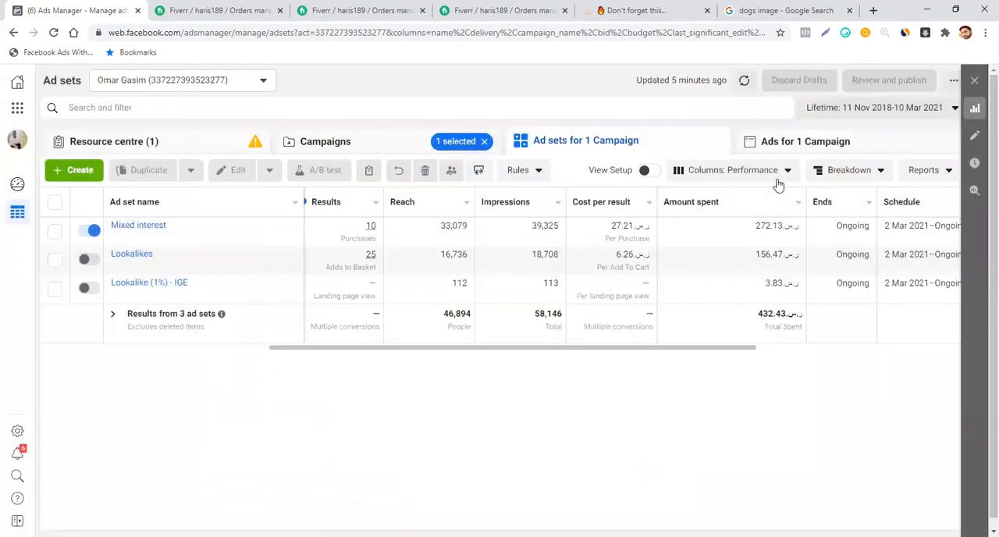
- Switch the ad sets table to the saved metrics column preset and look over the Results, Reach and Impressions columns
left_click(780, 178)
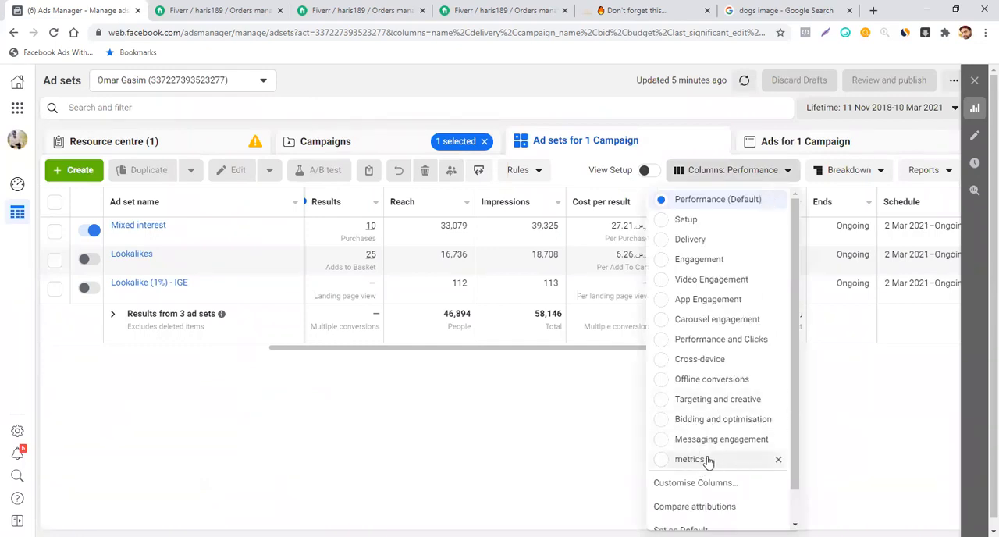
left_click(690, 459)
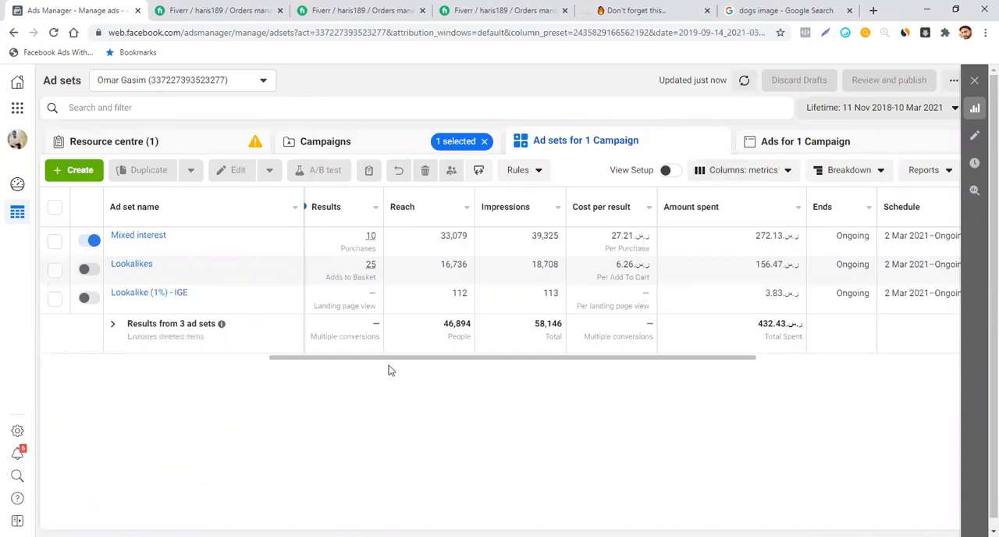
left_click(259, 359)
left_click_drag(260, 359, 336, 356)
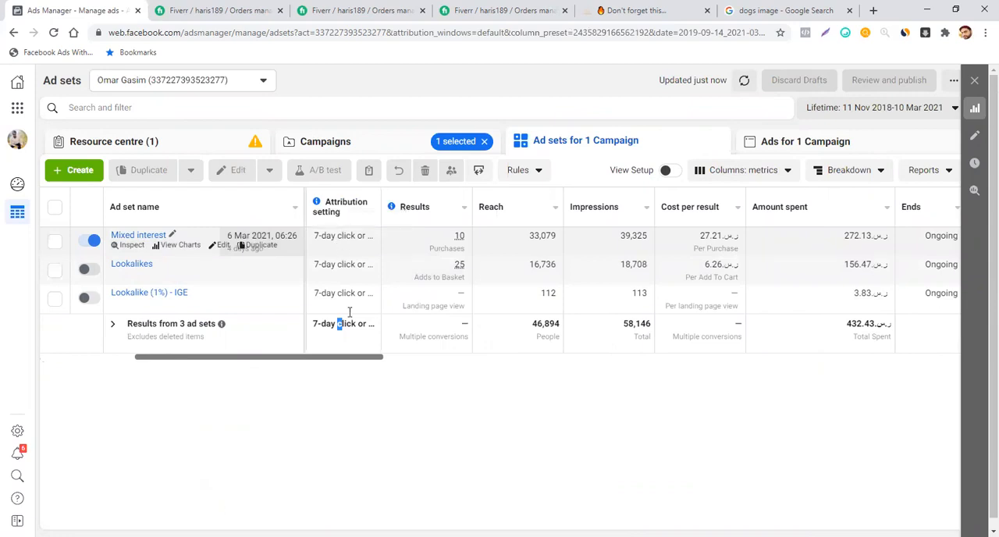
left_click(371, 398)
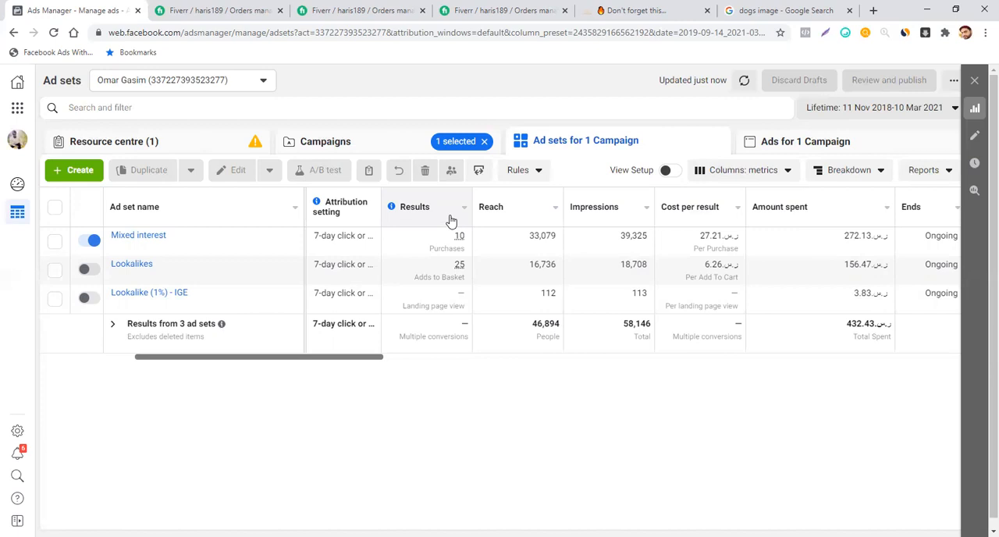
mouse_move(460, 237)
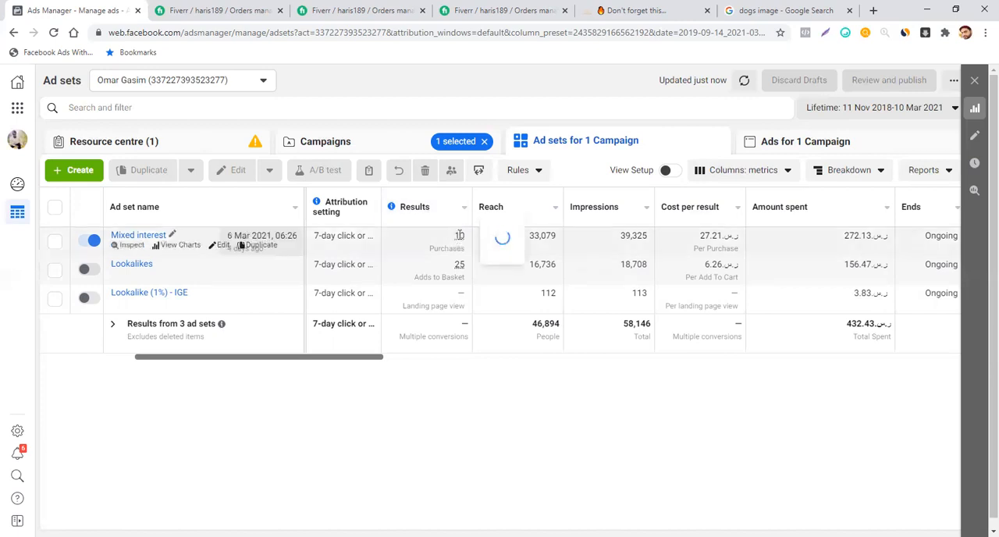
mouse_move(450, 267)
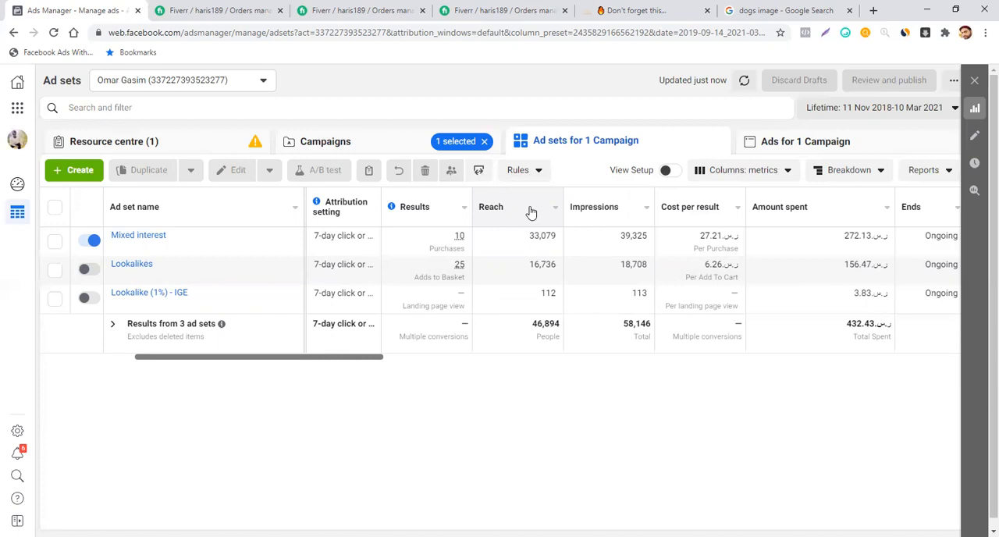
mouse_move(606, 207)
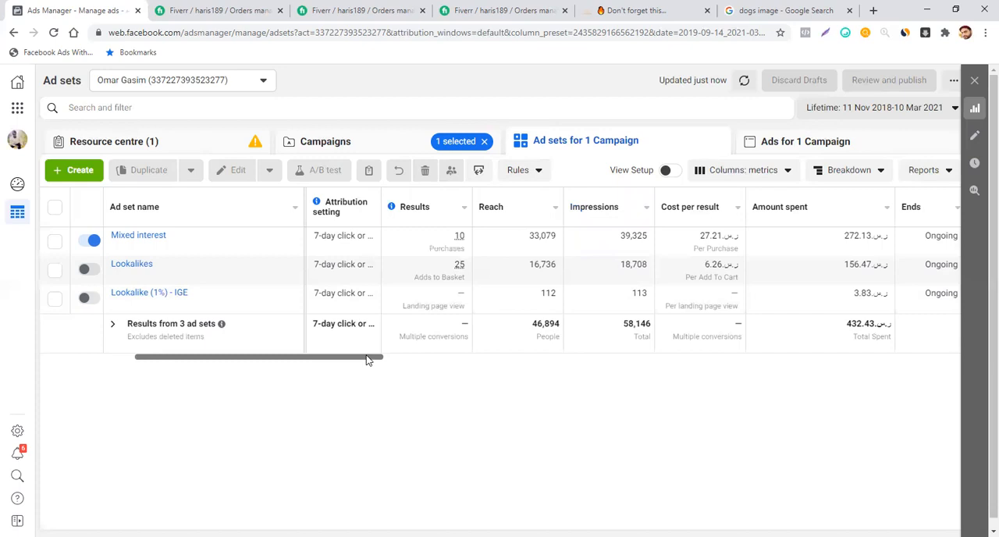
- Examine the ad sets' amount spent, frequency, link clicks, cost per landing page view, CTR, CPM, CPC and landing page views
left_click_drag(368, 360, 429, 362)
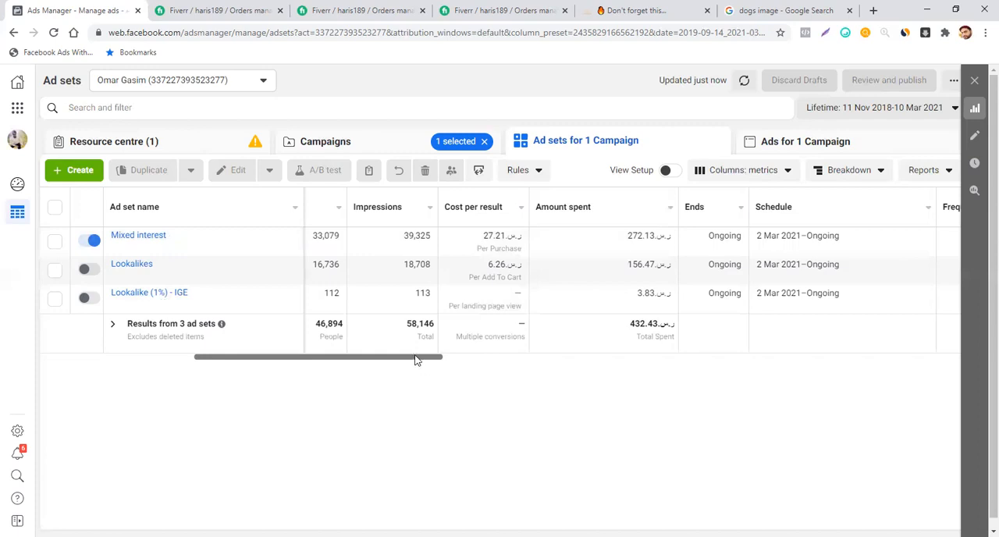
left_click_drag(416, 360, 467, 364)
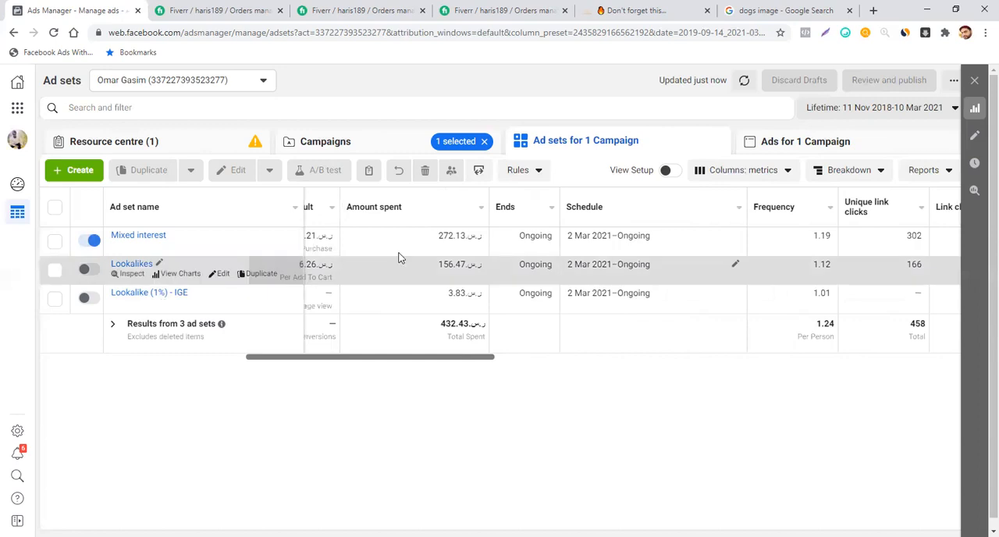
mouse_move(396, 215)
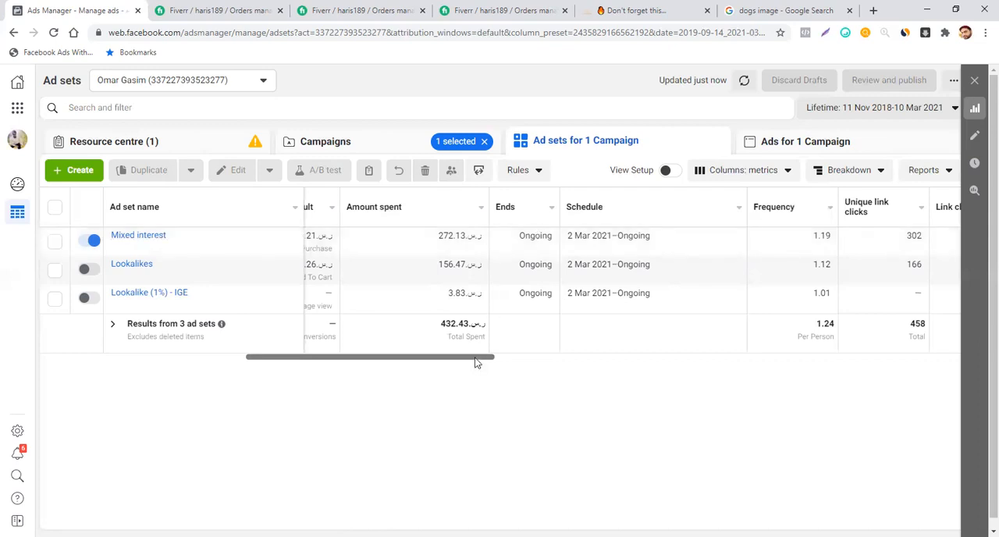
left_click_drag(488, 357, 519, 355)
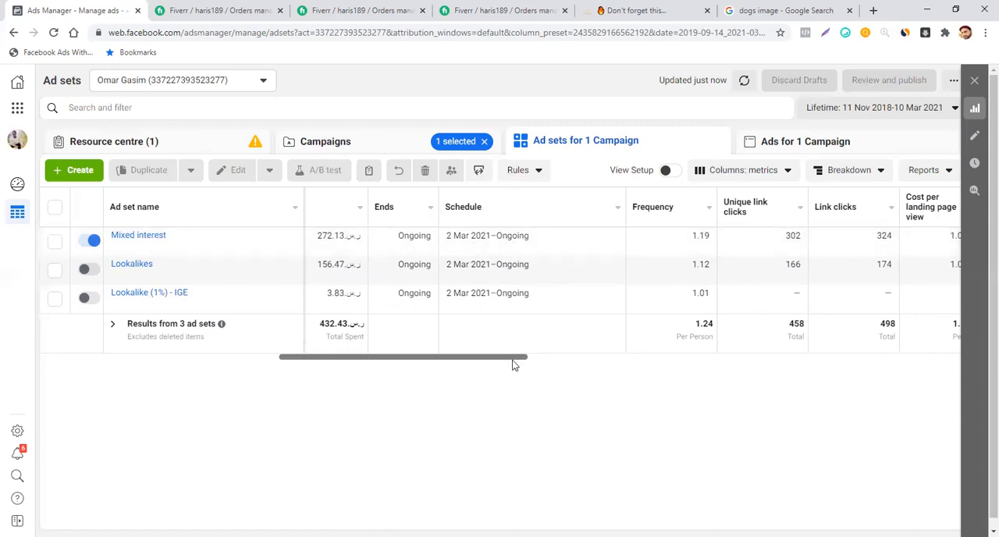
left_click_drag(514, 365, 585, 362)
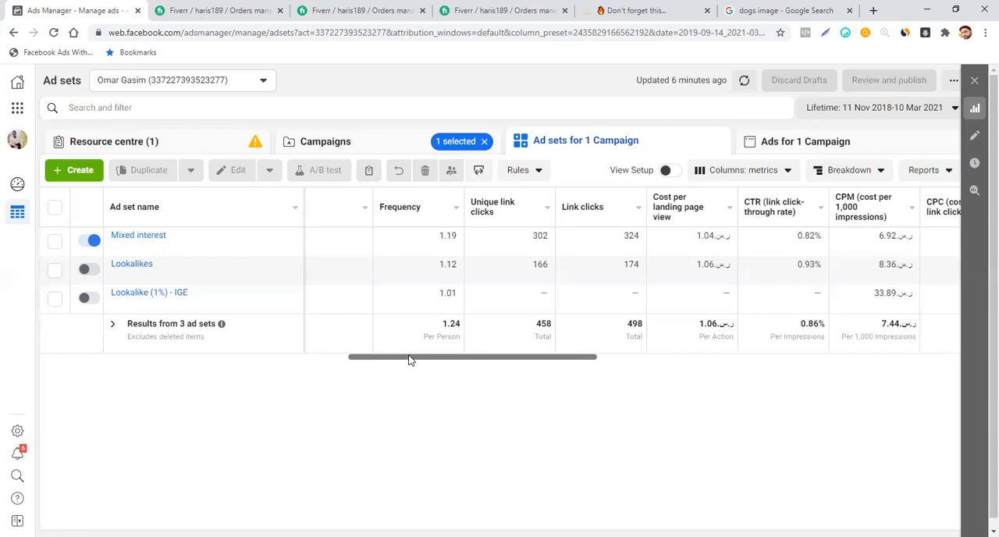
left_click_drag(407, 359, 437, 357)
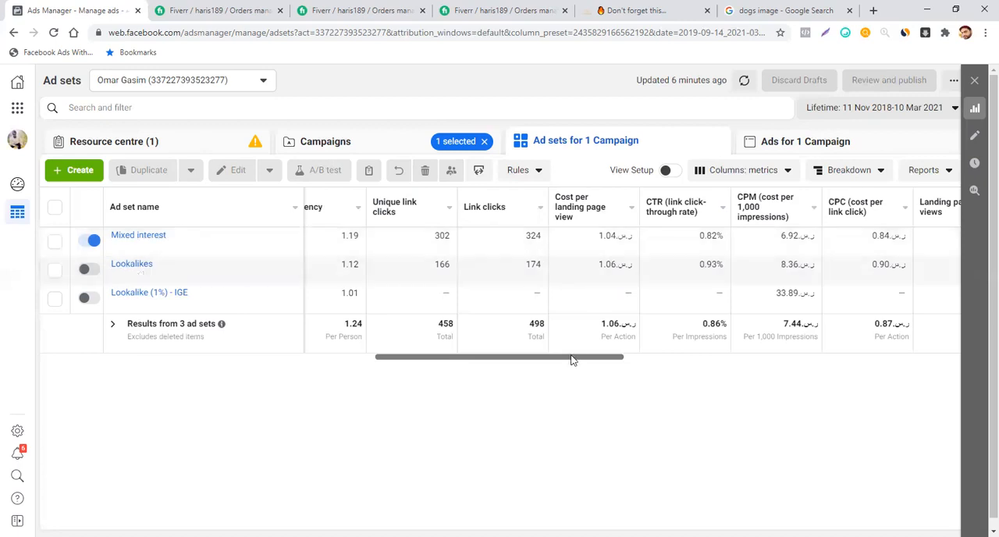
left_click_drag(582, 357, 619, 355)
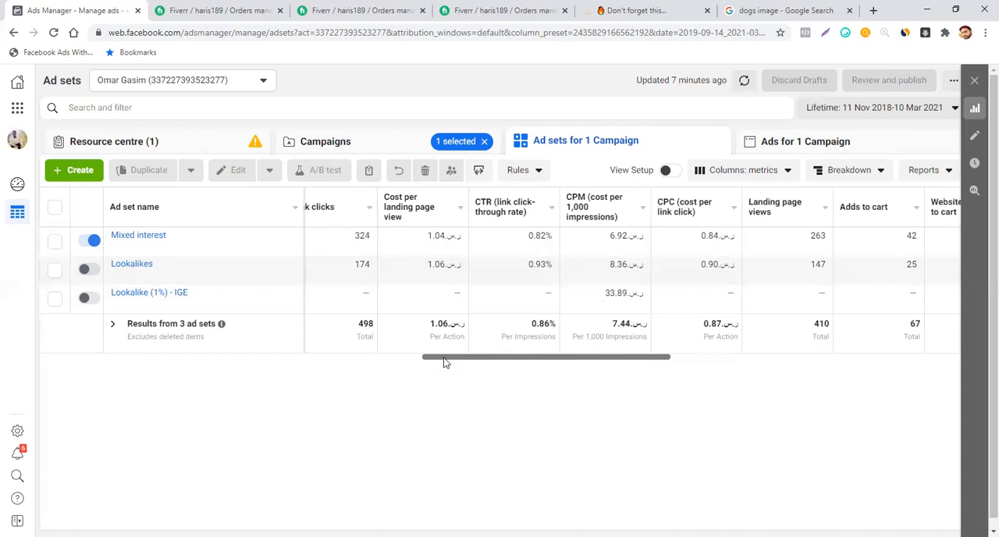
left_click_drag(444, 362, 424, 364)
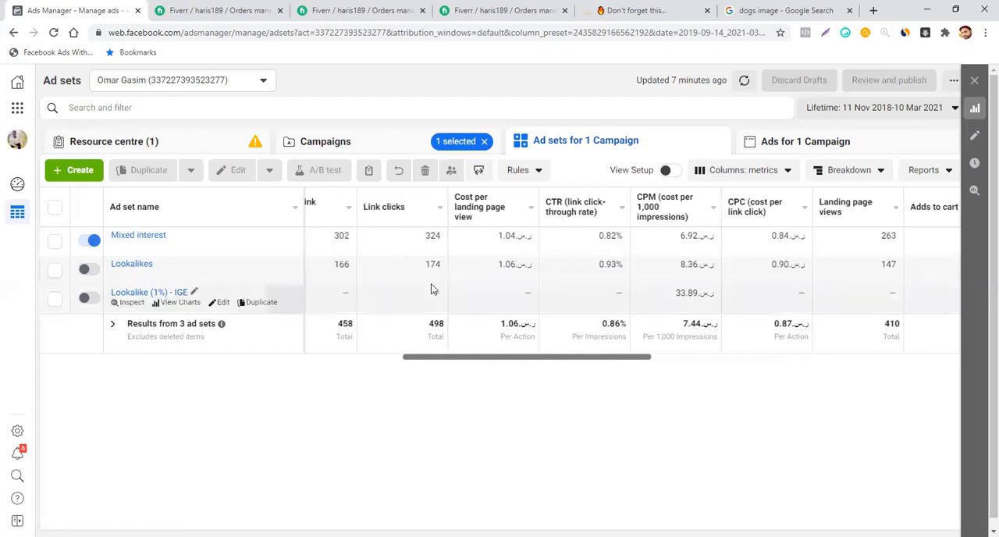
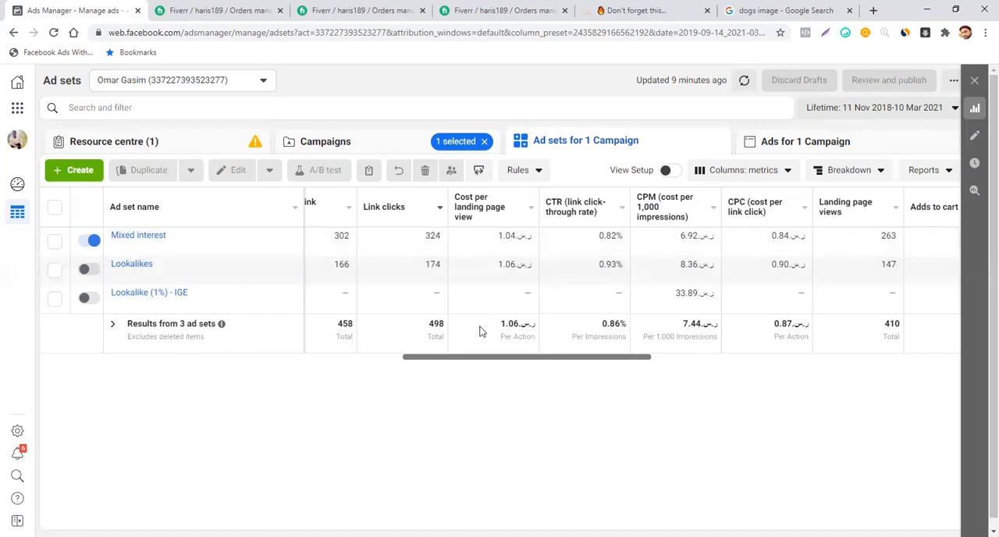
- Examine the ad sets' link clicks, landing page views, adds to cart, cost per add to cart and checkouts initiated
left_click_drag(444, 364, 364, 373)
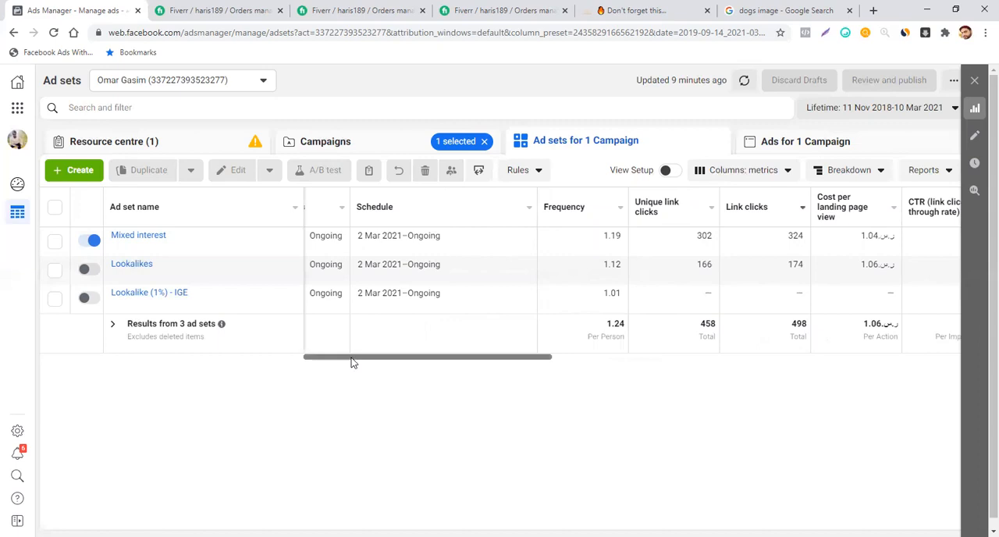
left_click_drag(351, 363, 508, 378)
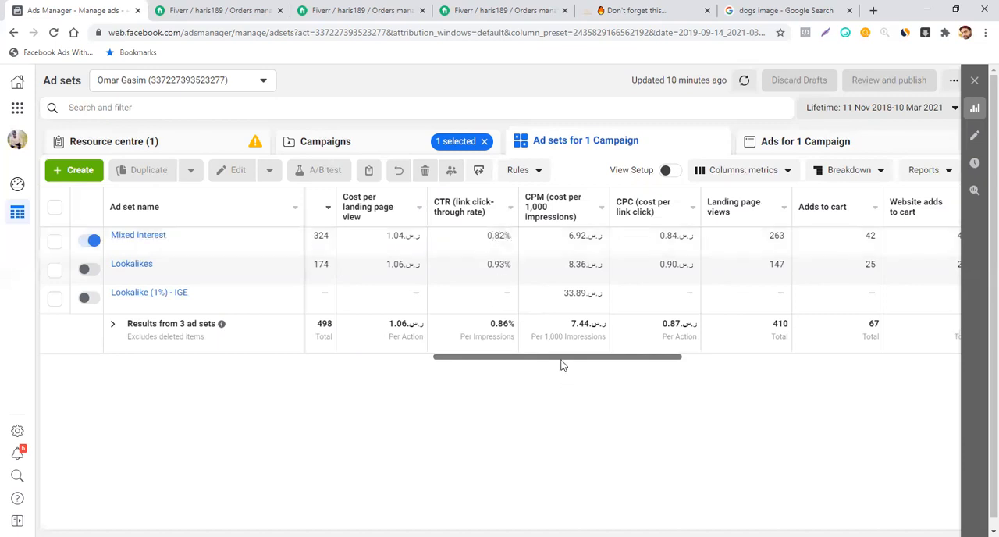
scroll(561, 363, "right", 2)
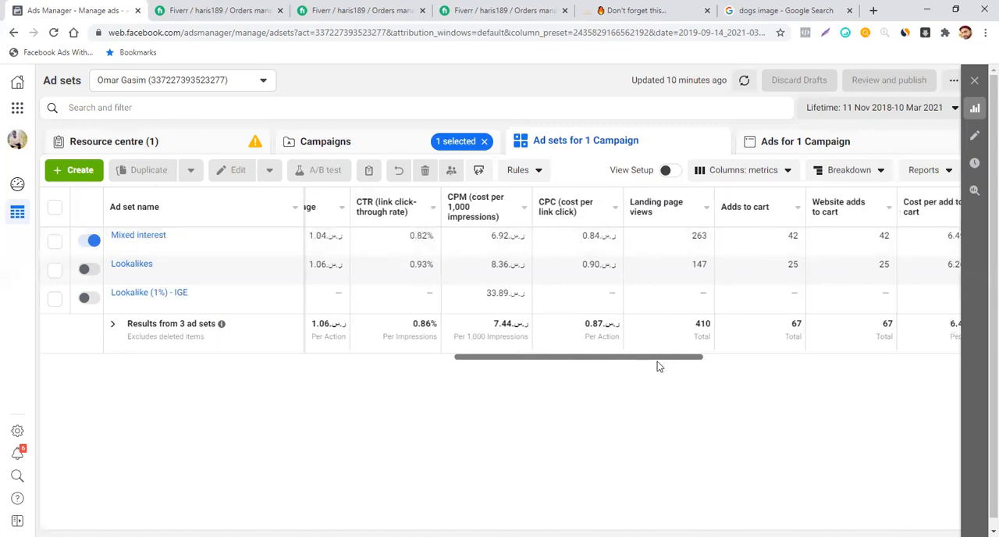
left_click_drag(658, 361, 810, 363)
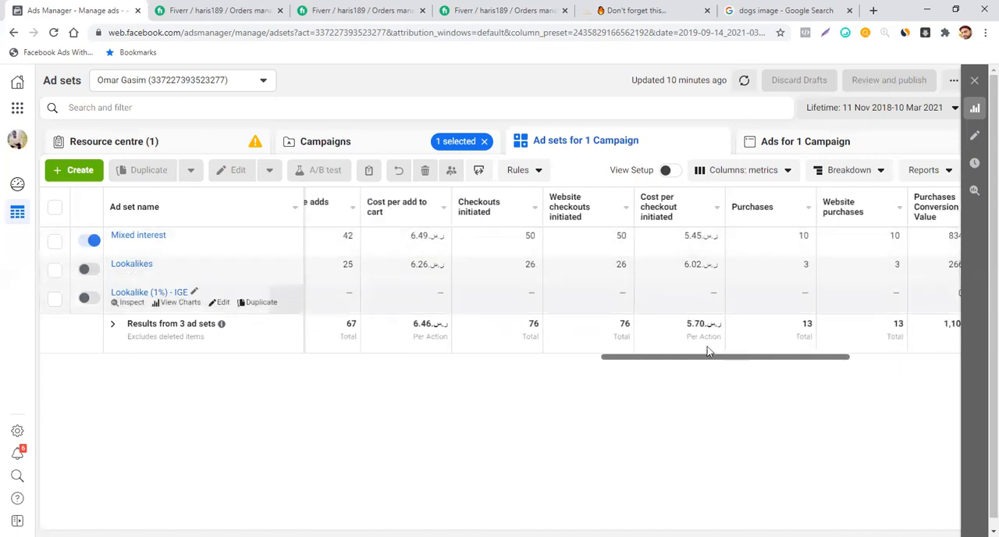
left_click_drag(700, 361, 587, 382)
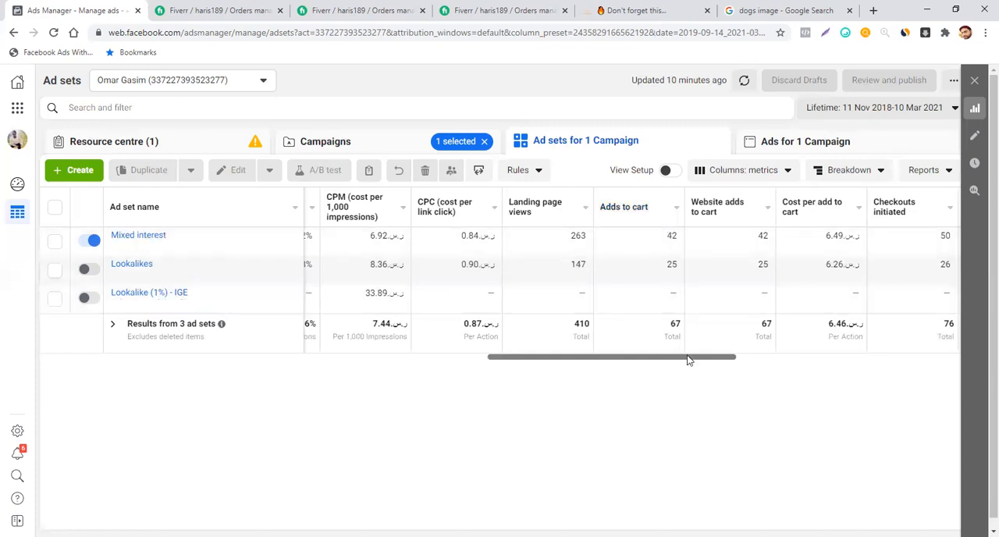
left_click_drag(689, 360, 762, 362)
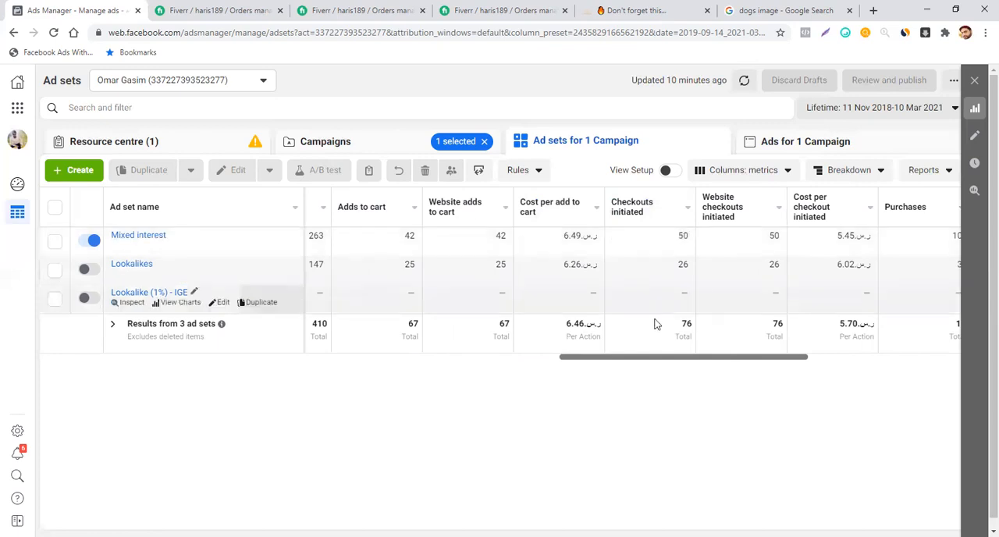
- Examine the ad sets' cost per checkout initiated, purchases, purchases conversion value, purchase ROAS and cost per purchase
left_click_drag(646, 363, 729, 356)
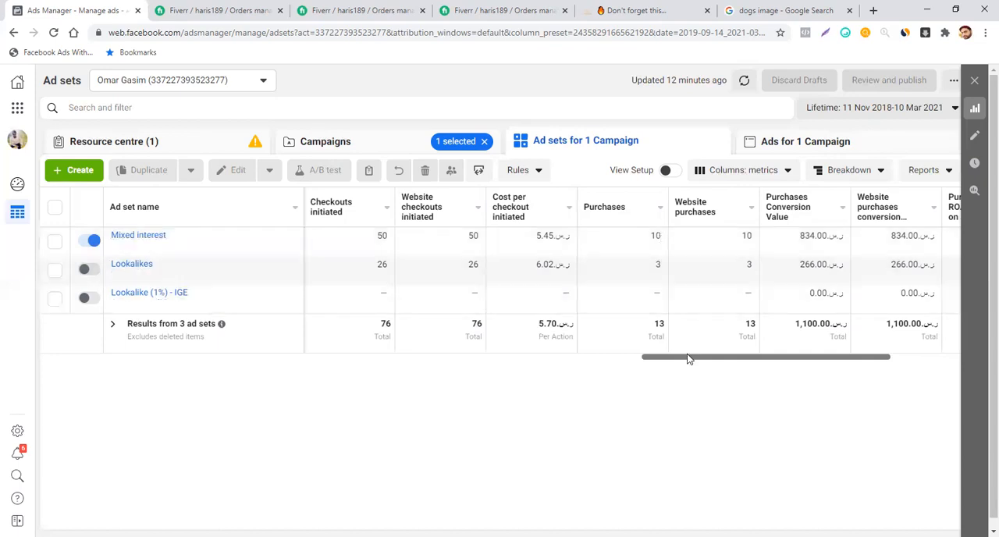
left_click_drag(689, 361, 738, 370)
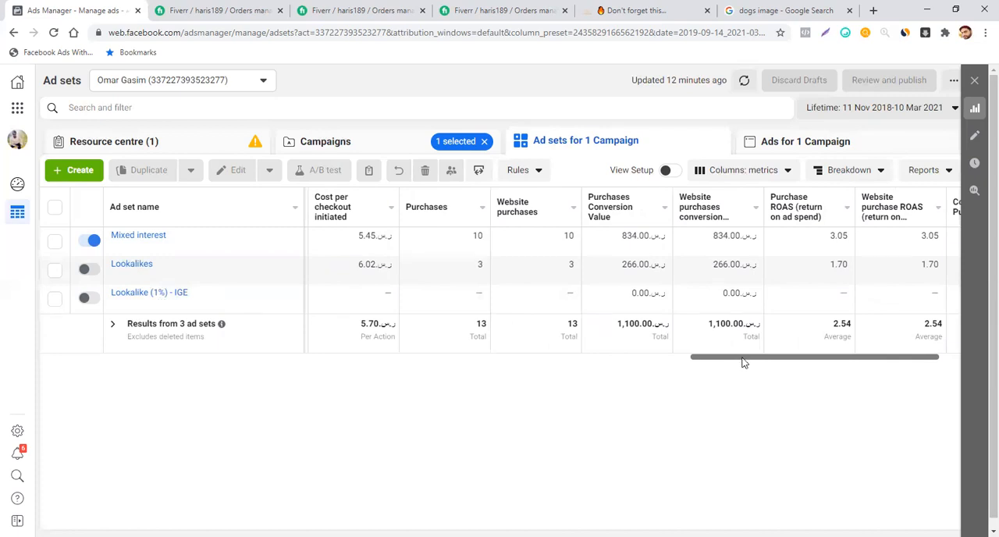
left_click_drag(720, 361, 693, 368)
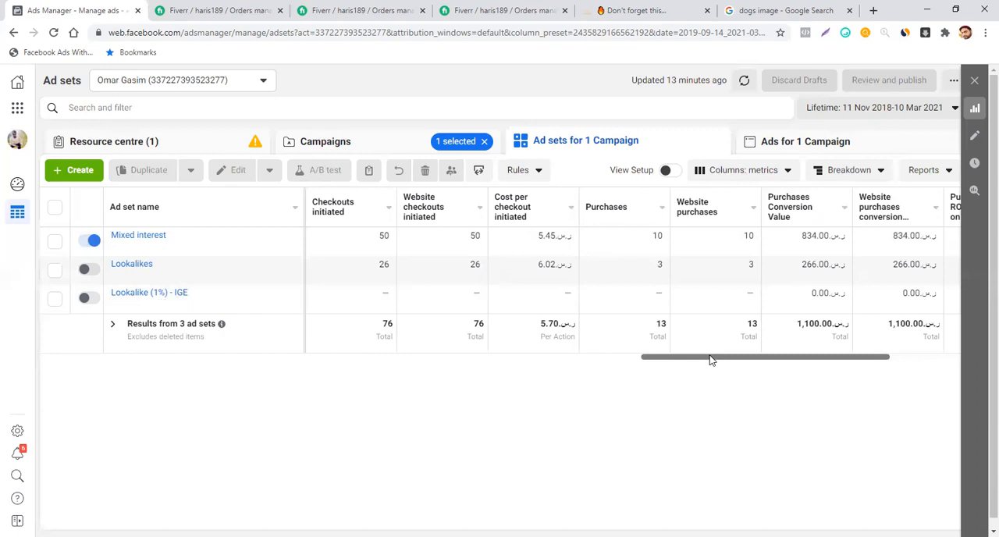
mouse_move(712, 360)
left_mouse_down()
mouse_move(693, 364)
mouse_move(705, 366)
left_mouse_up()
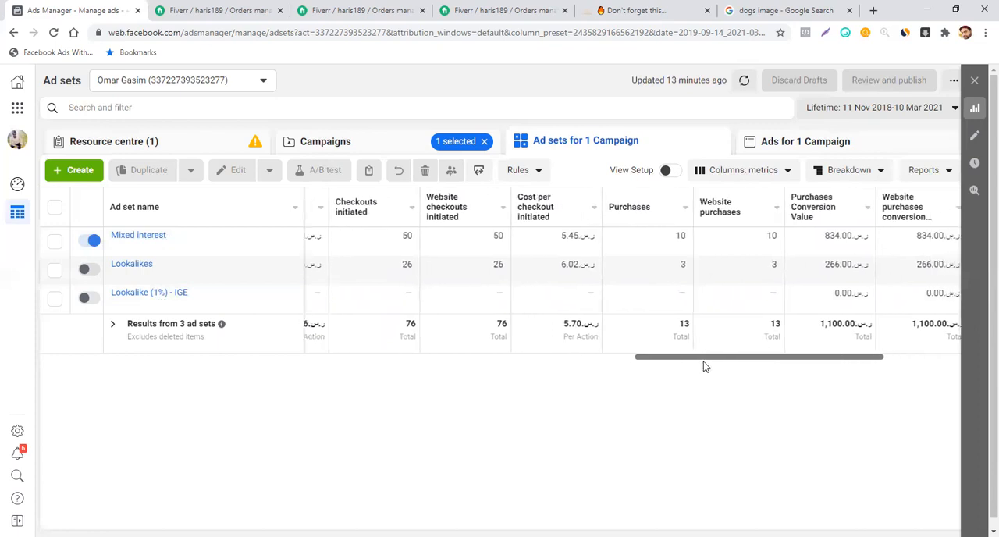
left_click_drag(704, 361, 766, 363)
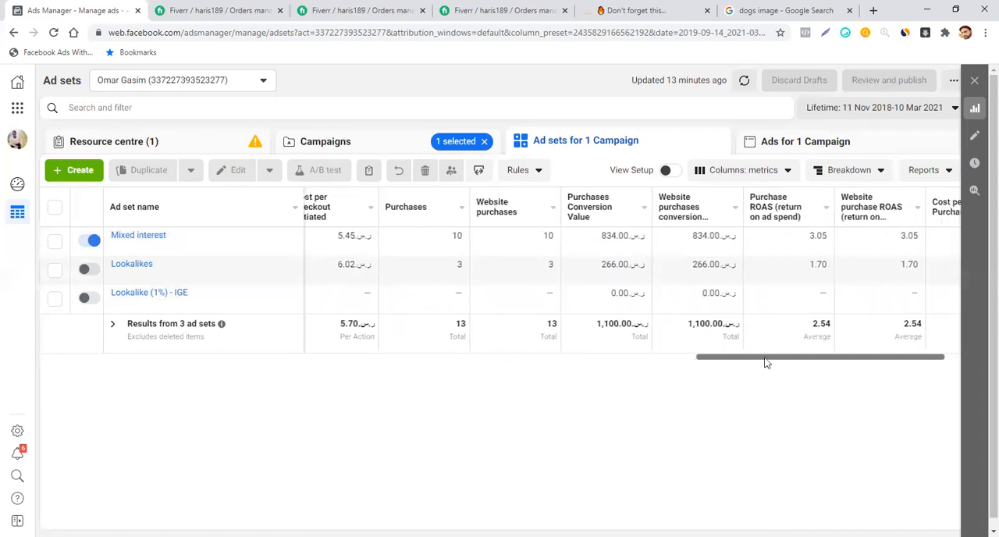
mouse_move(601, 221)
left_click_drag(778, 363, 803, 361)
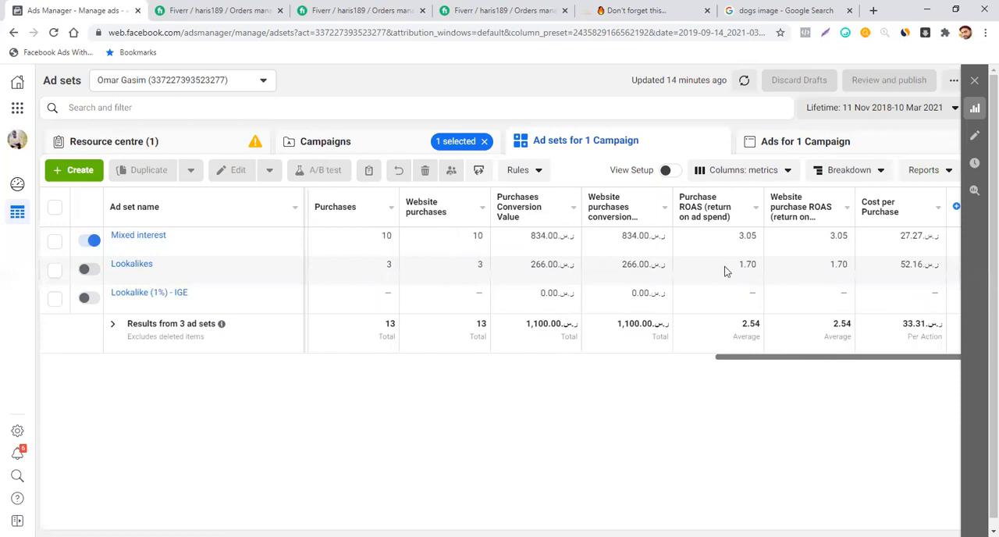
- Compare the ad sets' amount spent with their purchases conversion value and purchase ROAS
mouse_move(697, 216)
left_click_drag(727, 358, 260, 412)
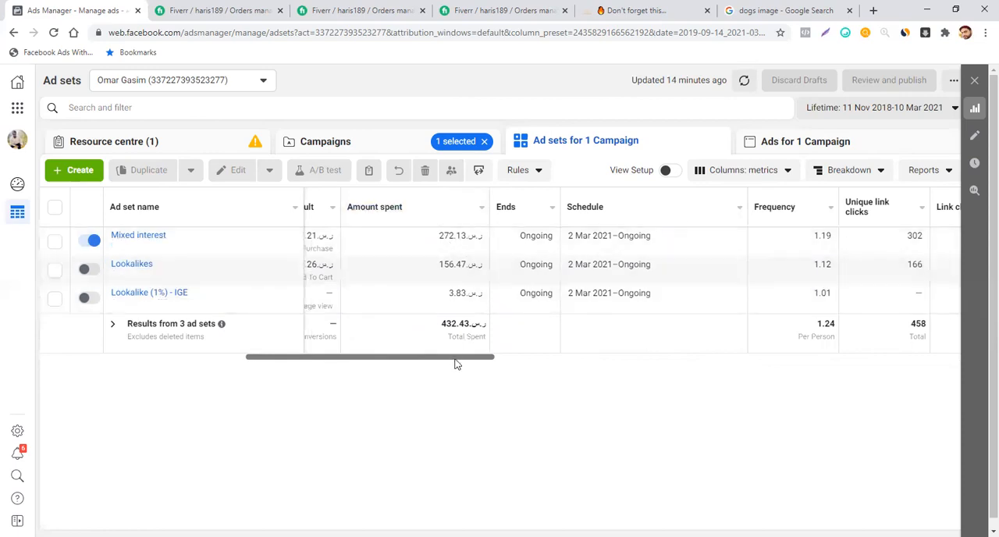
left_click_drag(456, 361, 869, 338)
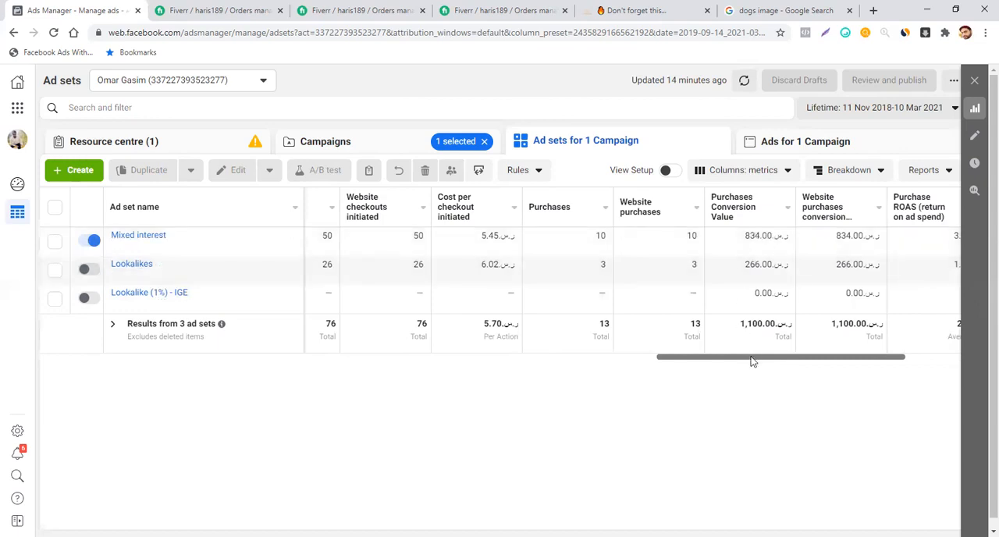
left_click_drag(752, 361, 807, 350)
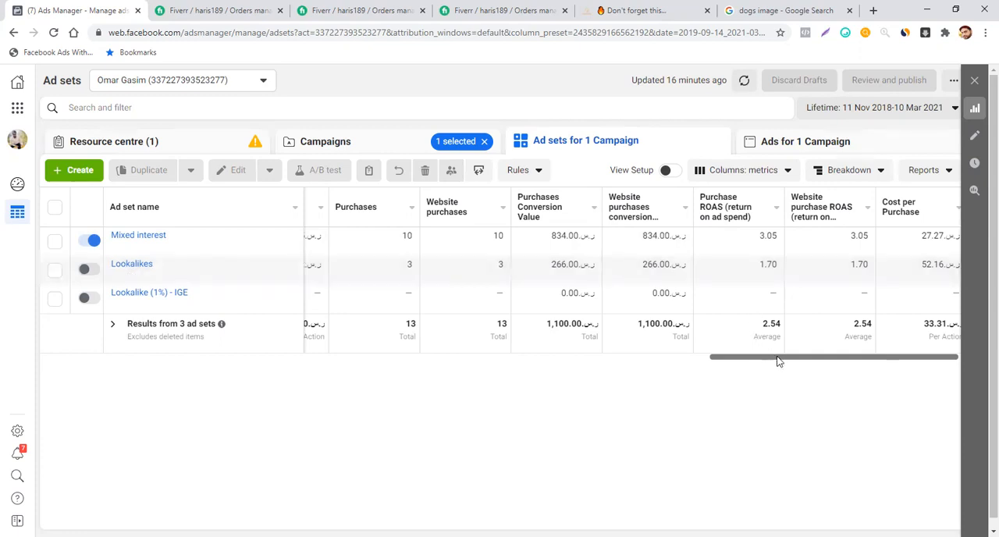
left_click_drag(785, 361, 800, 366)
scroll(753, 371, "left", 5)
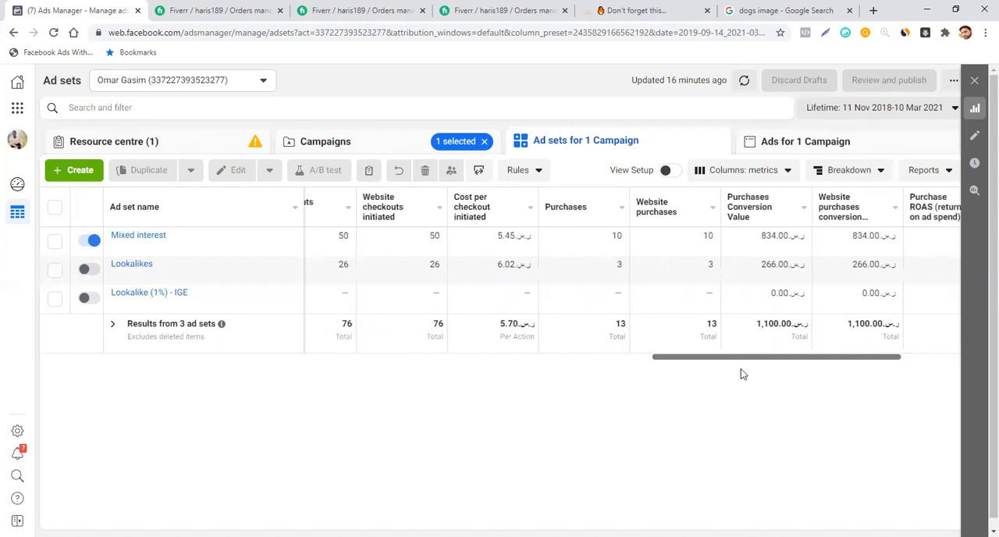
scroll(675, 377, "left", 5)
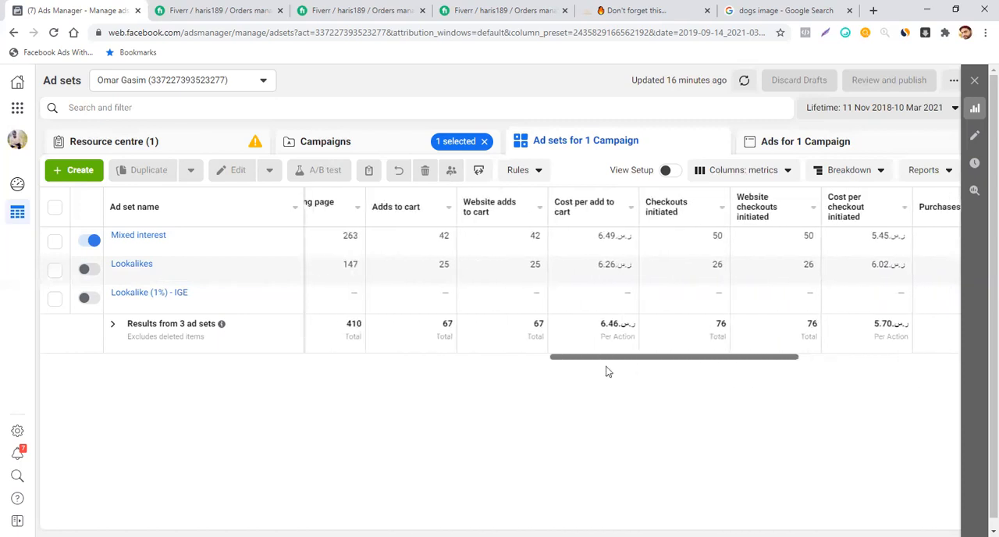
scroll(536, 370, "left", 10)
scroll(481, 371, "left", 10)
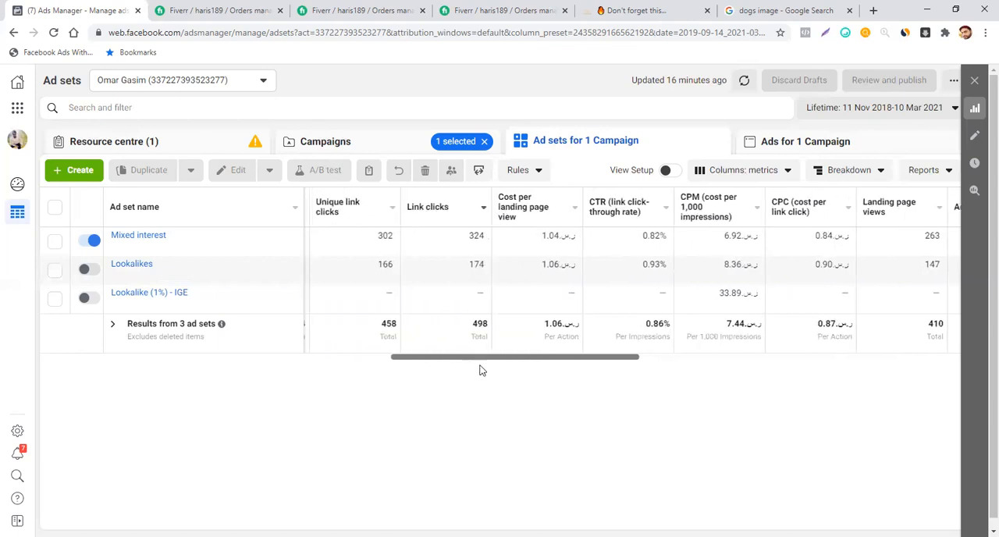
scroll(289, 378, "left", 10)
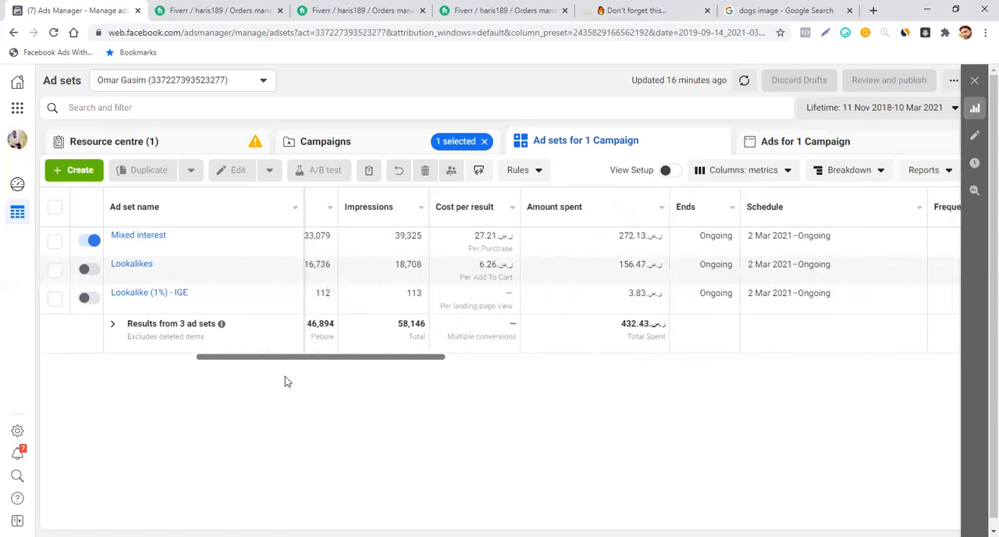
scroll(100, 359, "left", 3)
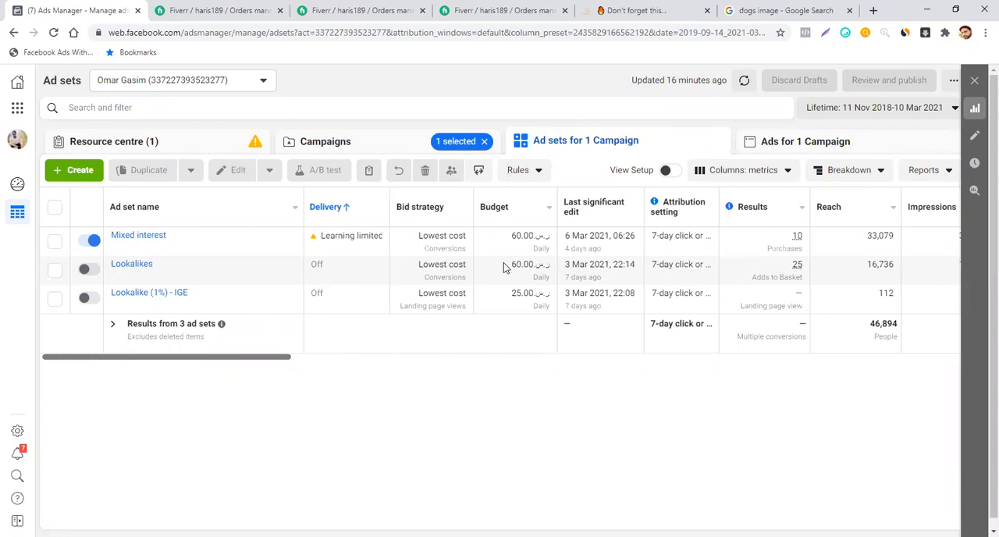
- View the ad sets' performance charts by conversion event, close them and skim through the table's metric columns
left_click(976, 110)
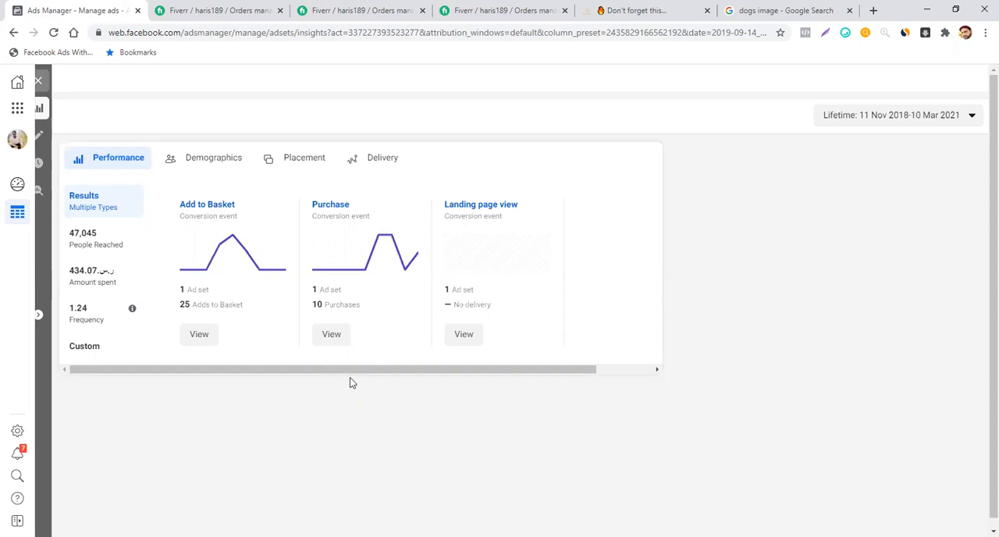
left_click_drag(360, 373, 335, 384)
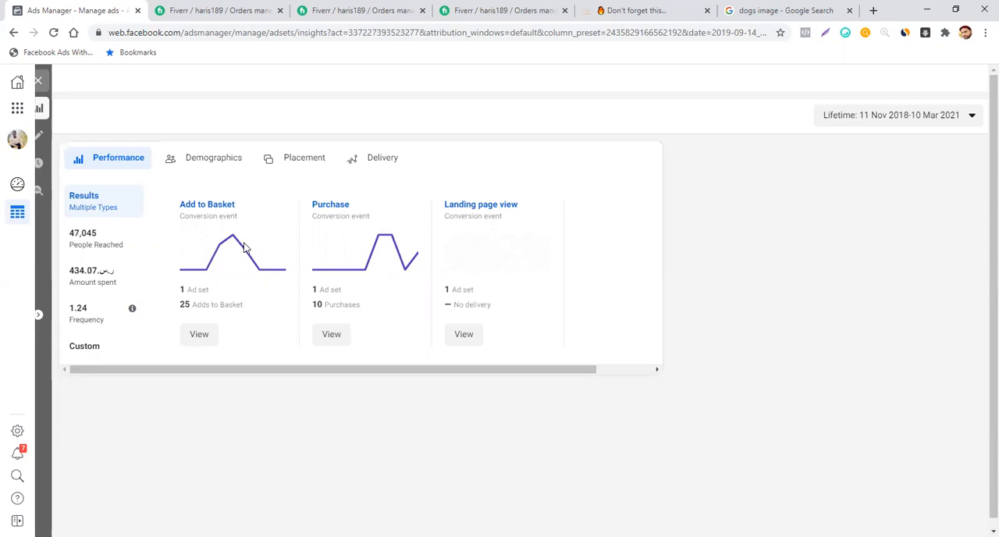
left_click(40, 81)
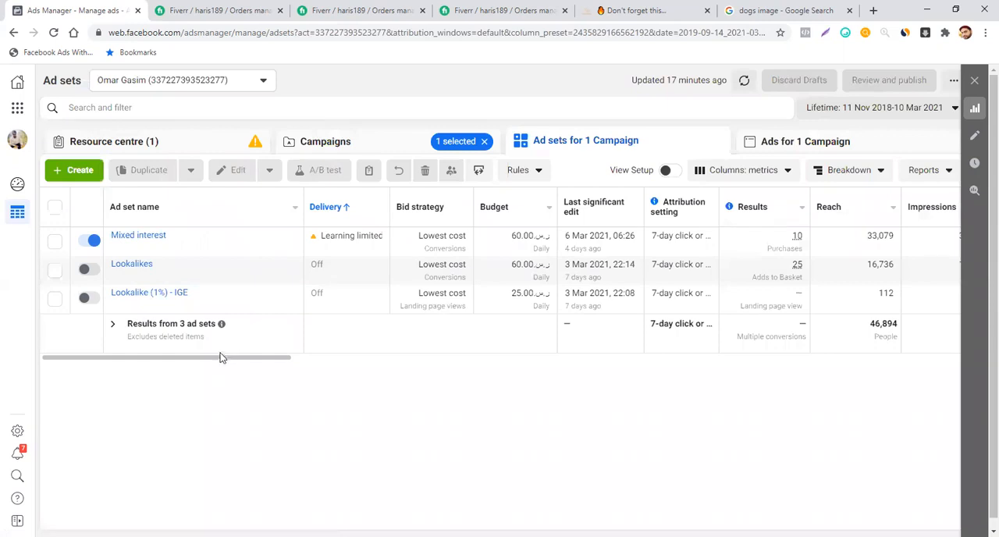
left_click_drag(221, 360, 804, 392)
left_click_drag(725, 399, 194, 443)
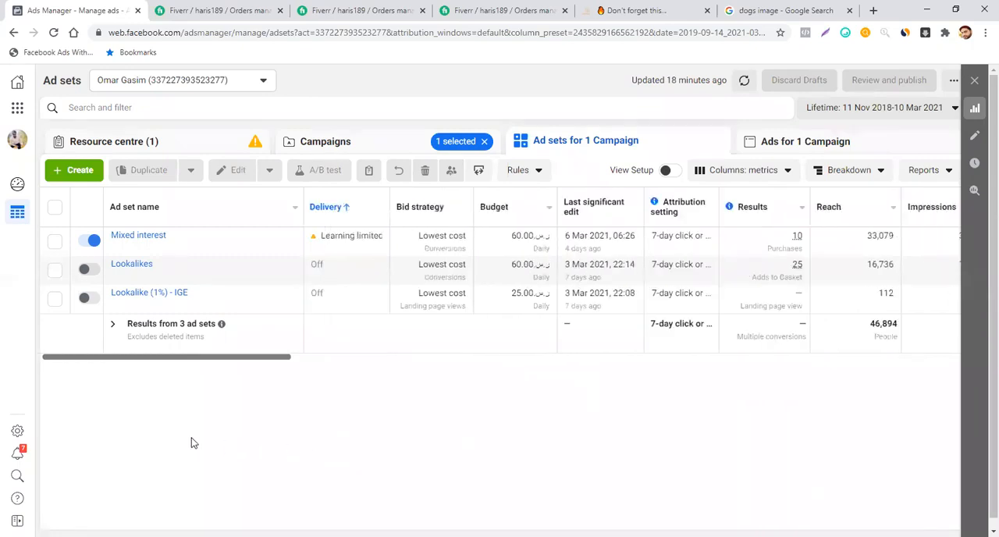